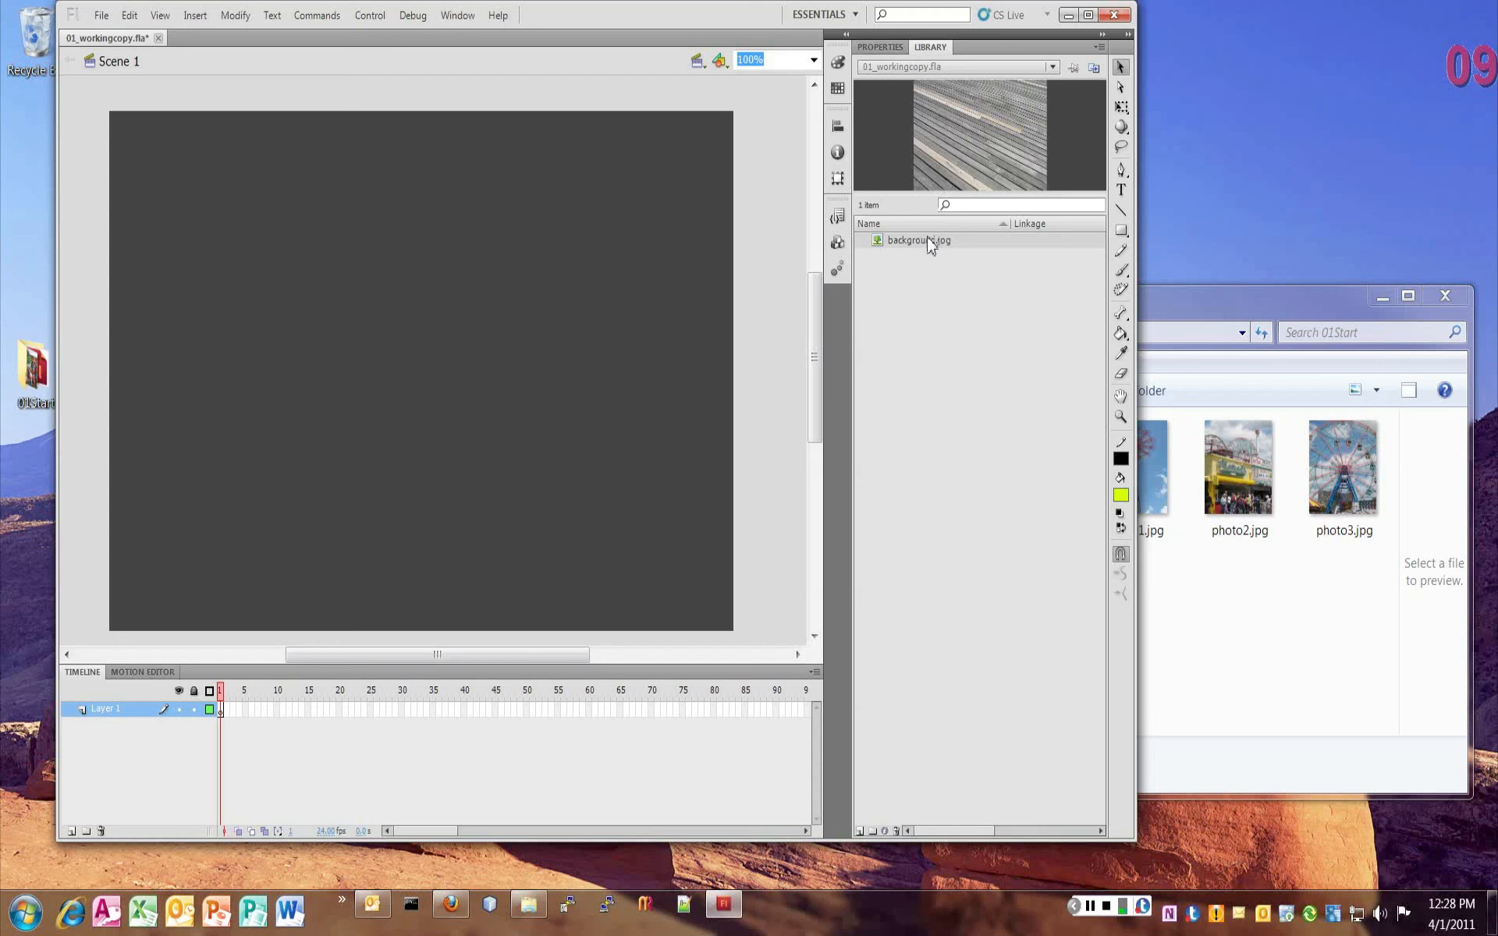
- Select background.jpg in the library and enlarge the library's preview area
left_click(927, 240)
left_click_drag(926, 197, 922, 289)
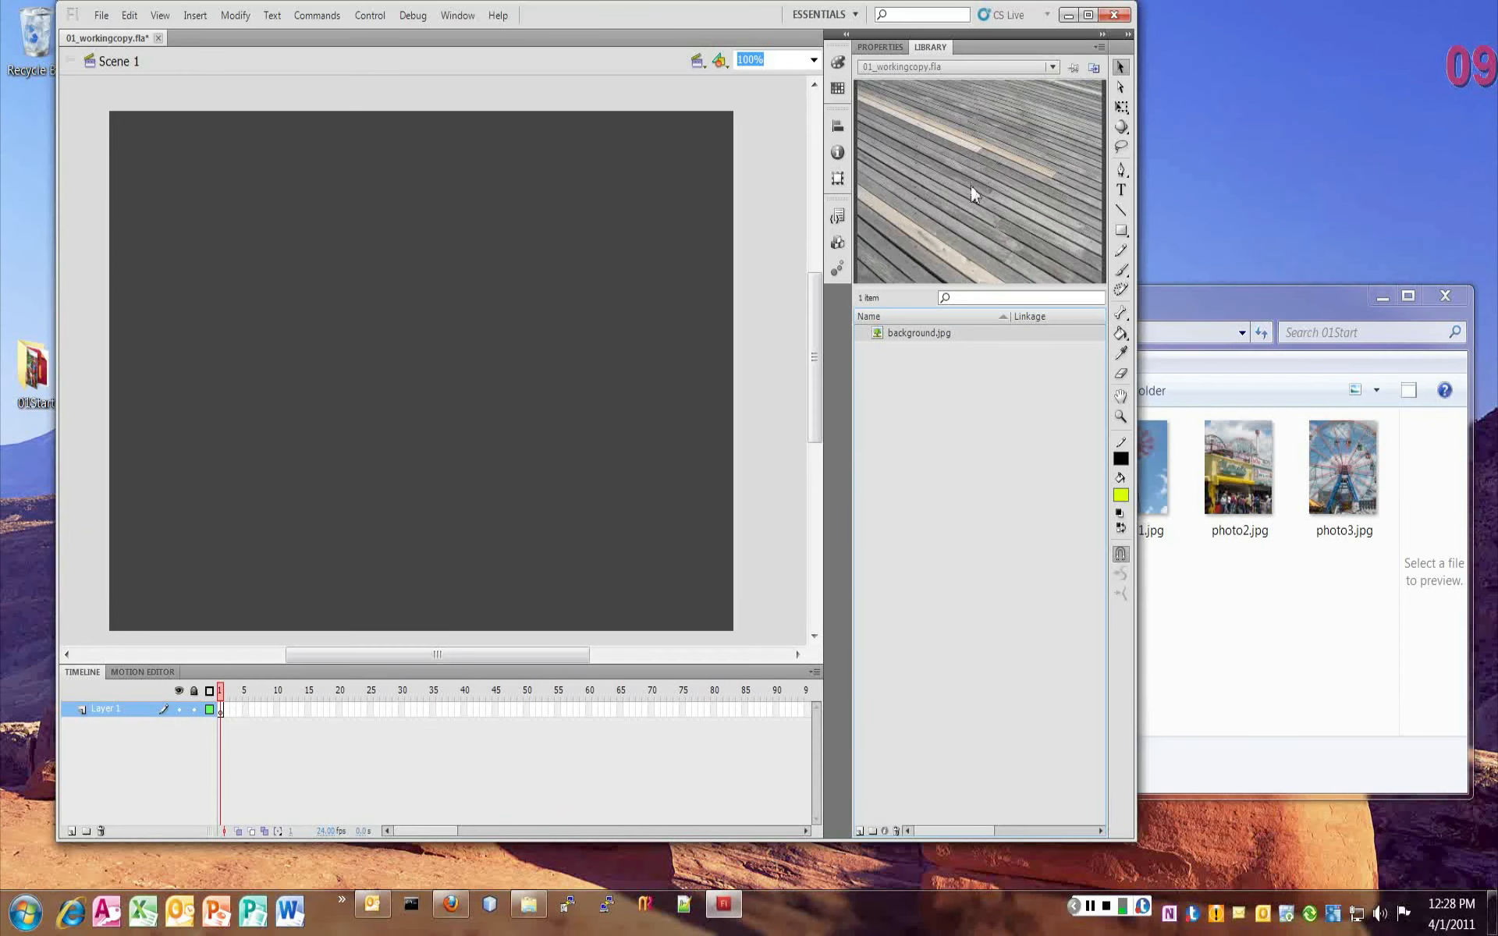
left_click(947, 386)
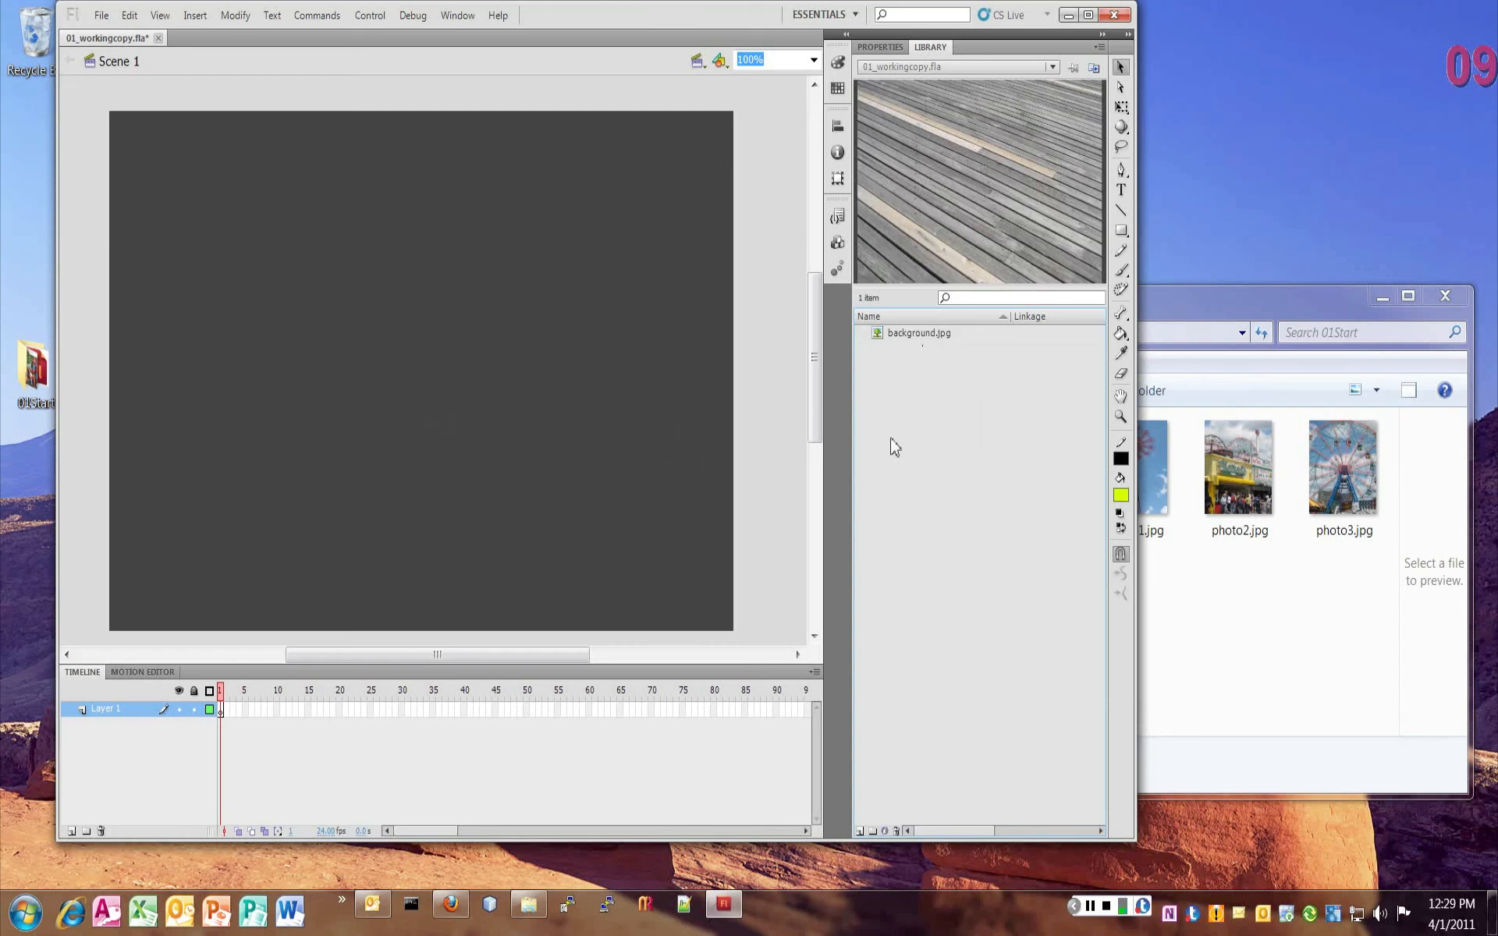
- Import photo1.jpg, photo2.jpg and photo3.jpg from the 01Start folder into the library
left_click(102, 16)
mouse_move(199, 305)
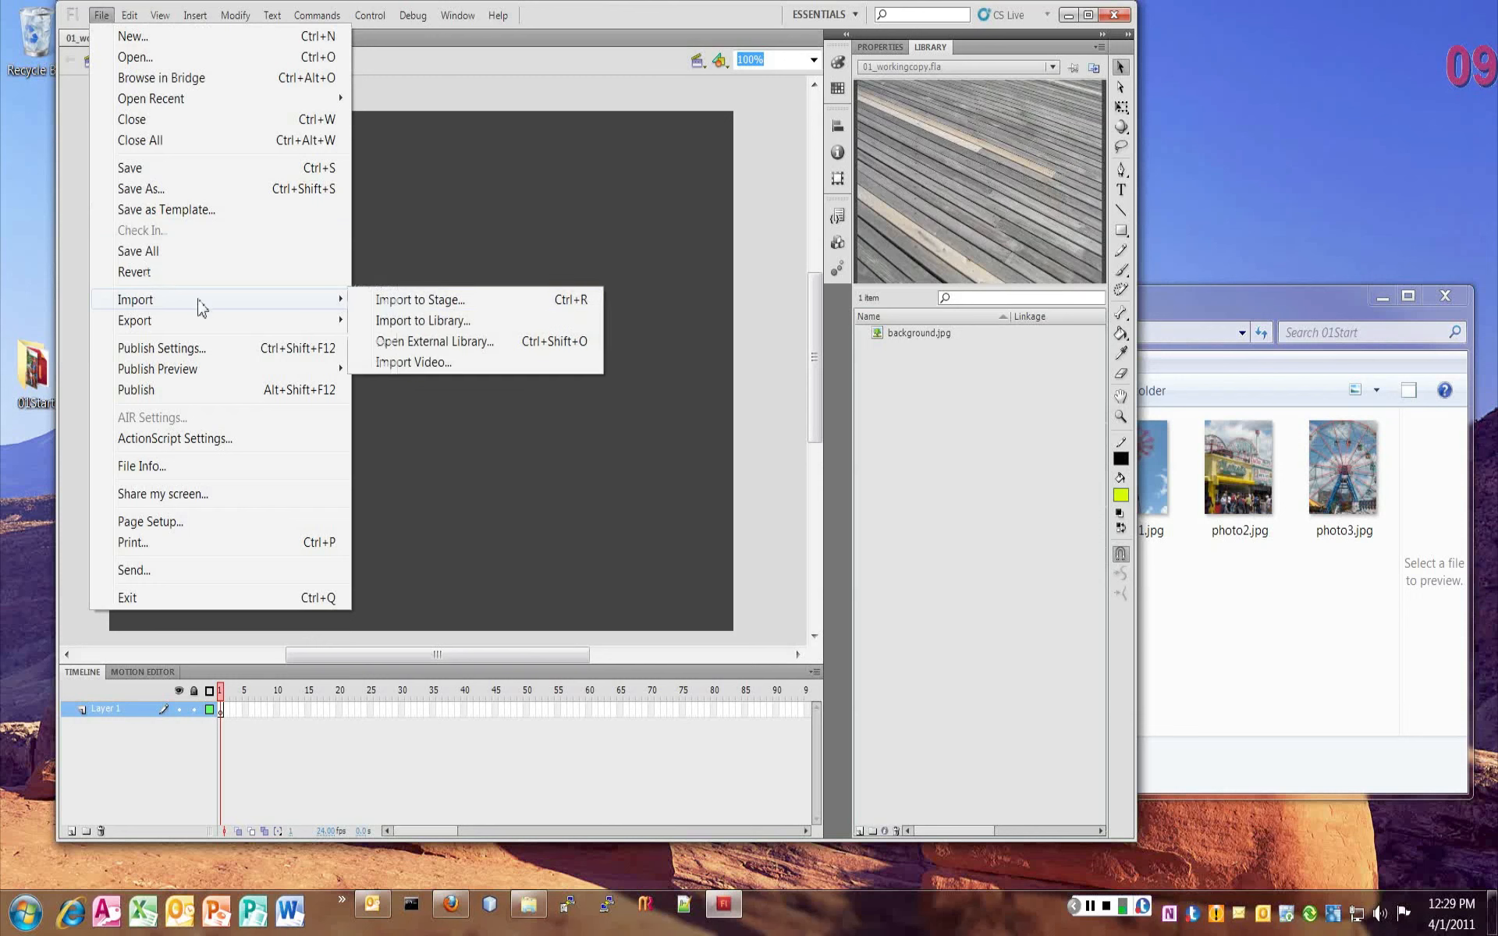
left_click(445, 320)
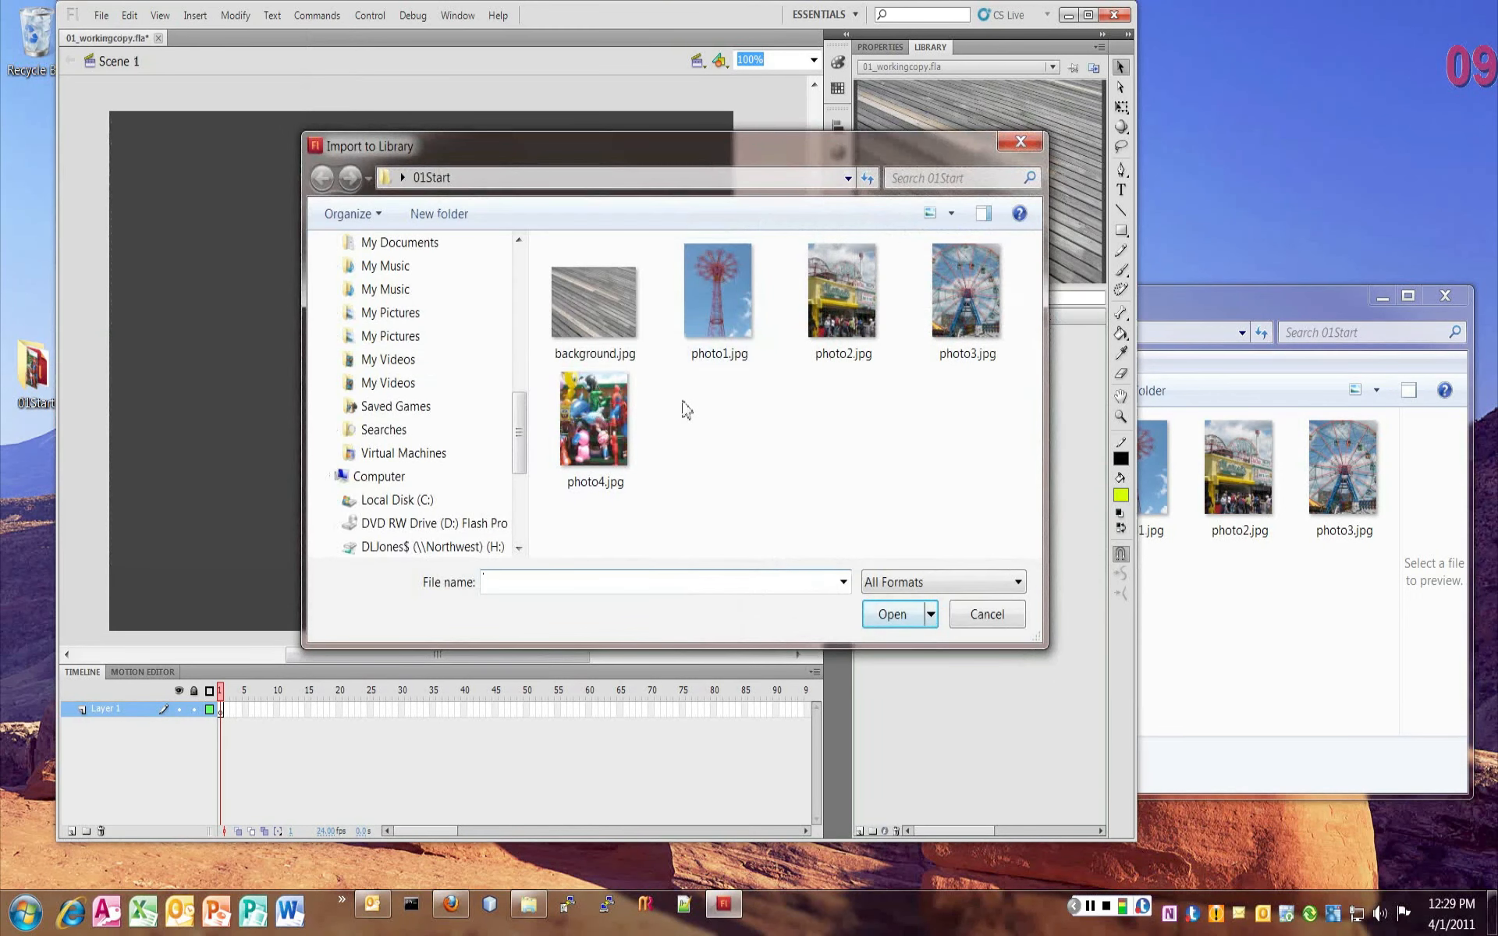
left_click_drag(683, 398, 1030, 293)
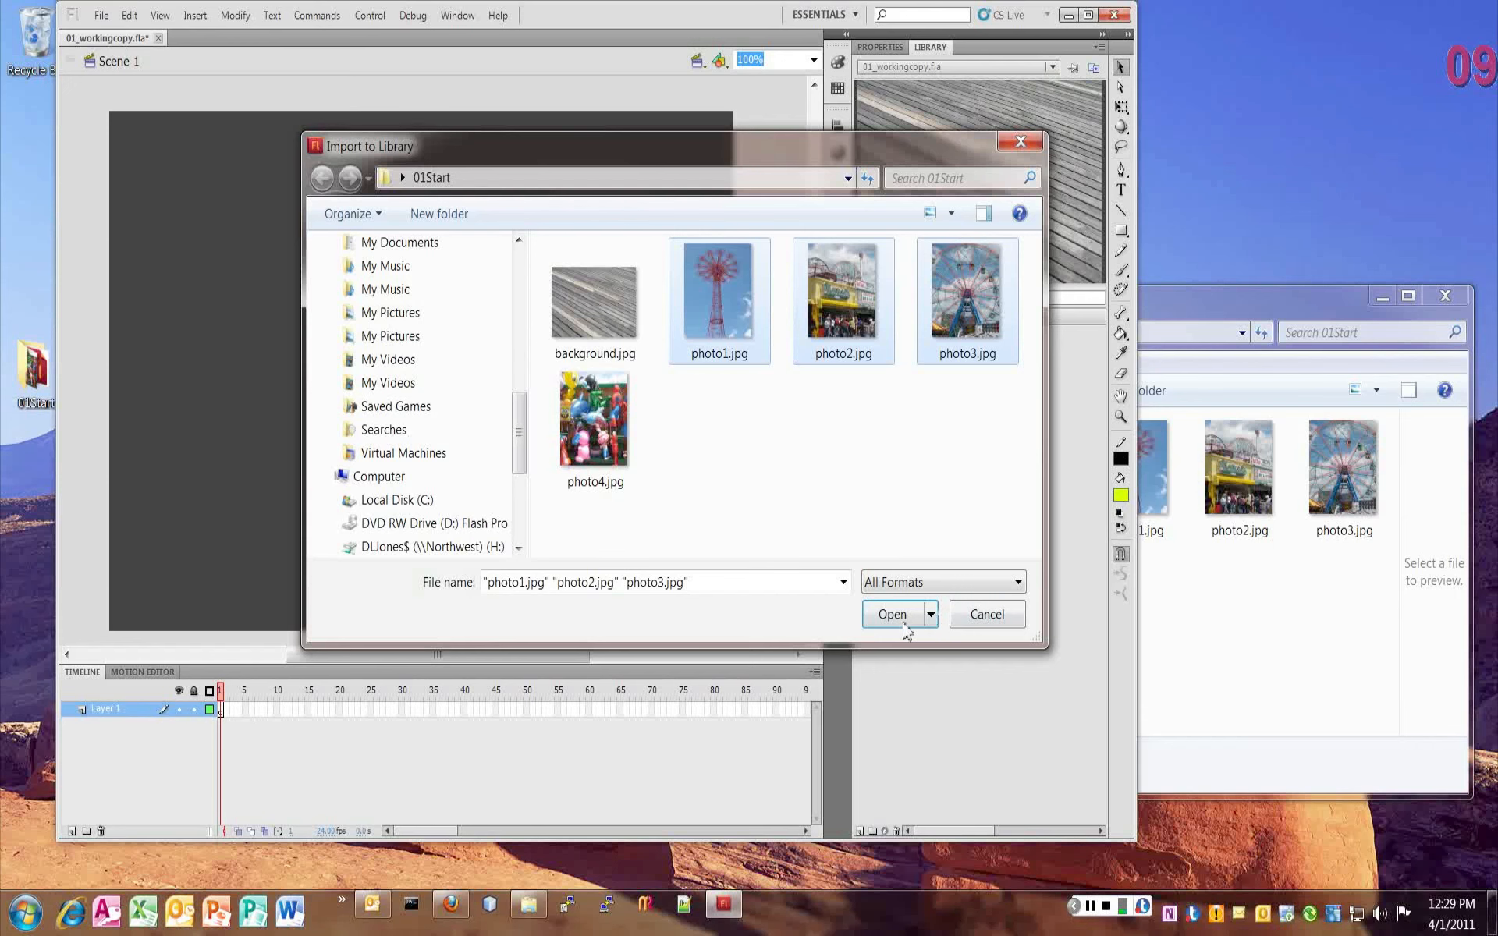
left_click(904, 620)
- Preview the imported photos and the background image one after another in the library
left_click(915, 352)
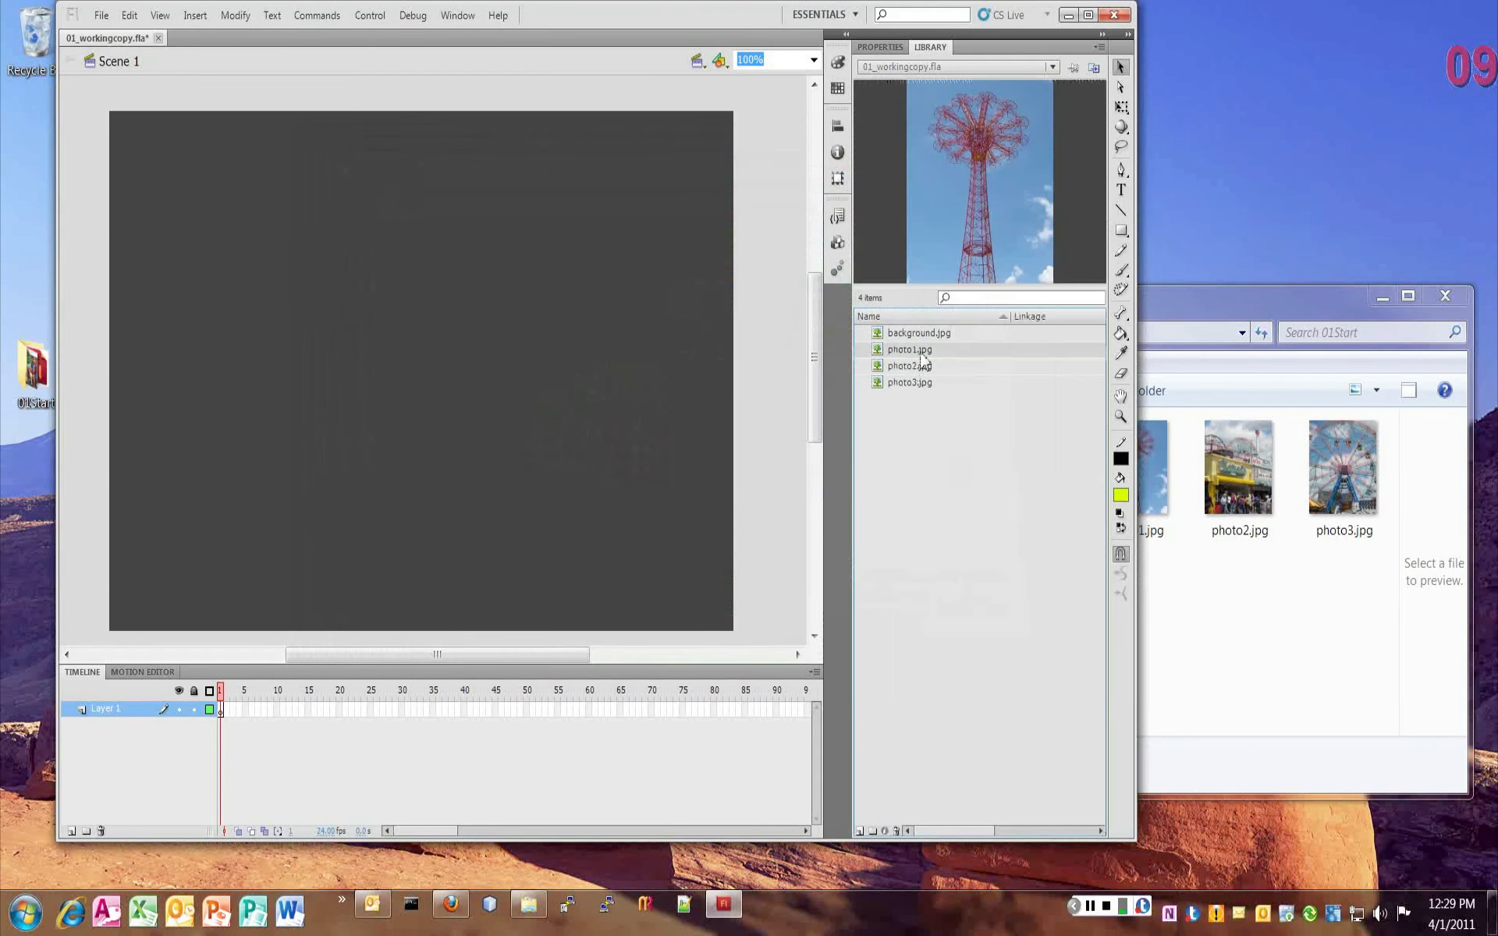
left_click(922, 367)
left_click(924, 386)
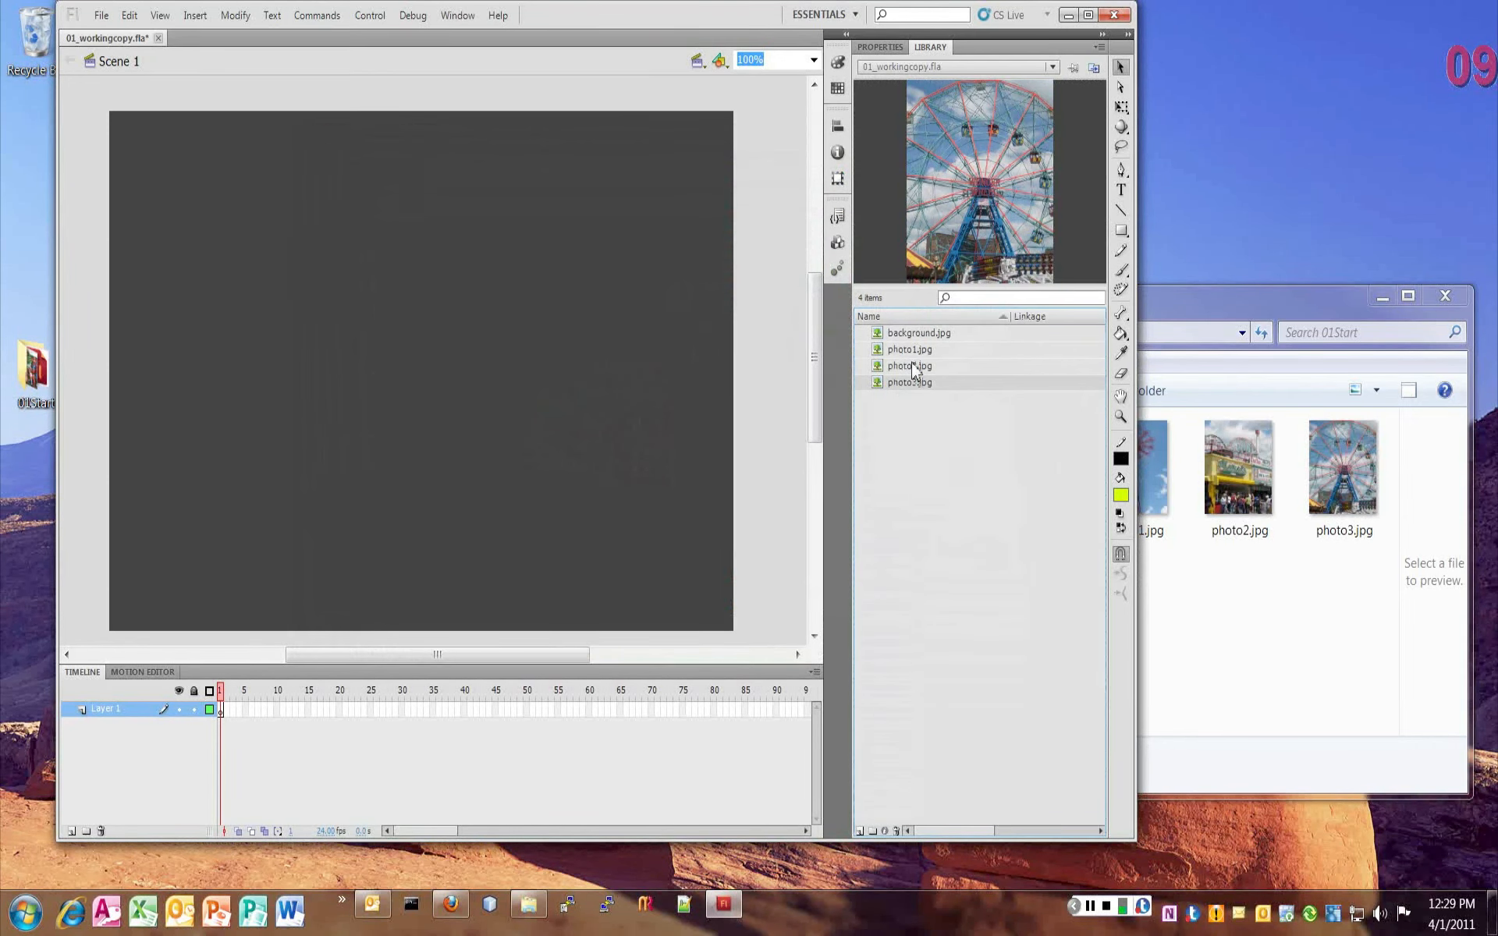
left_click(913, 365)
left_click(910, 350)
left_click(909, 335)
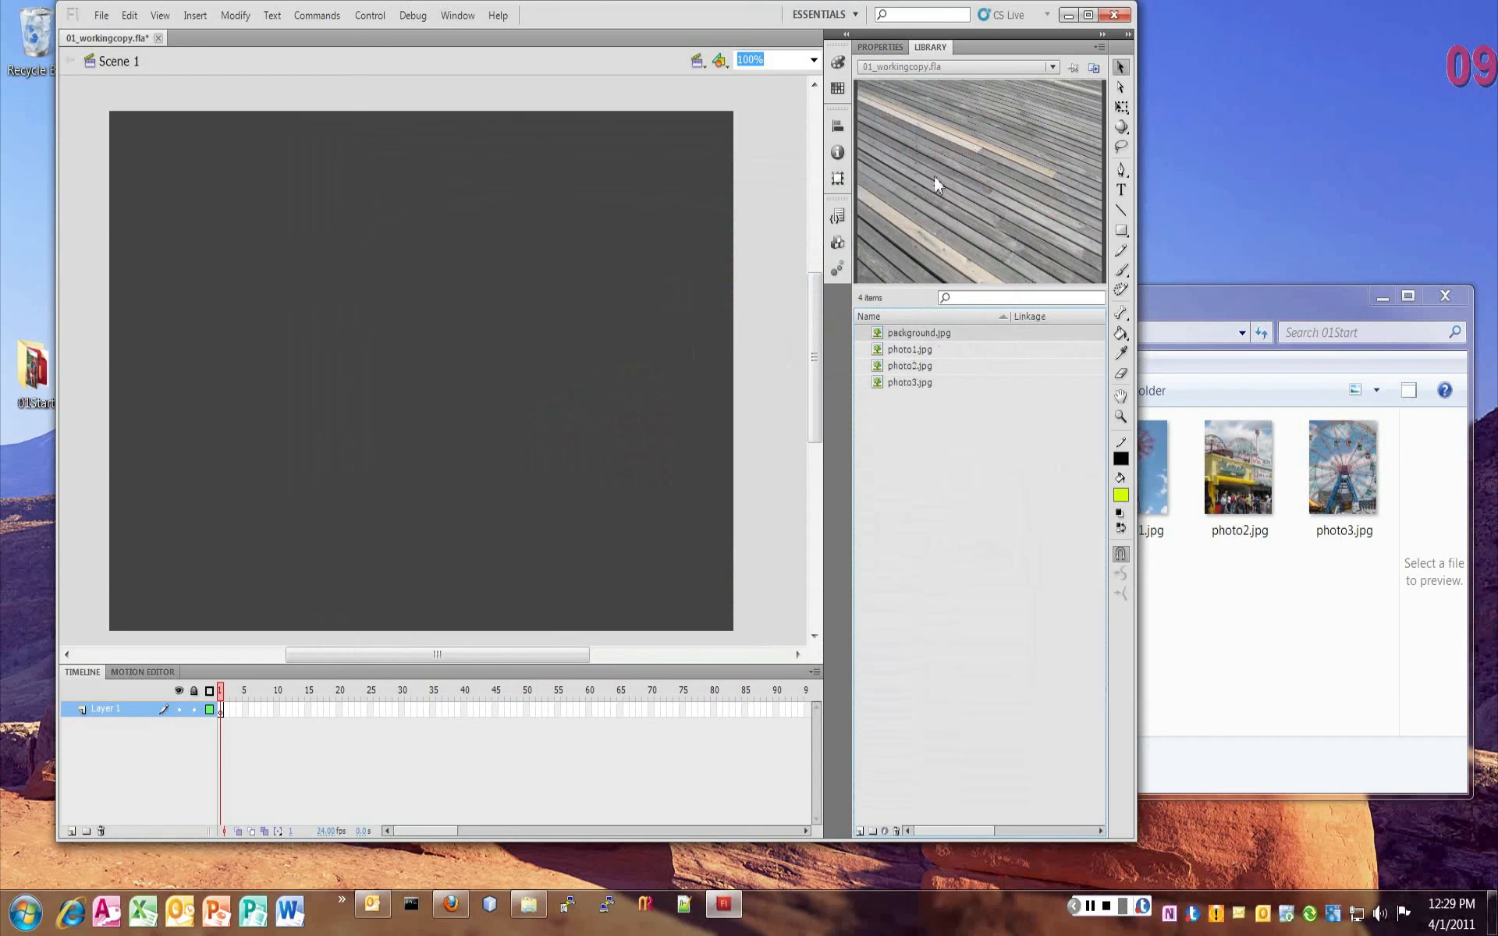
left_click(920, 350)
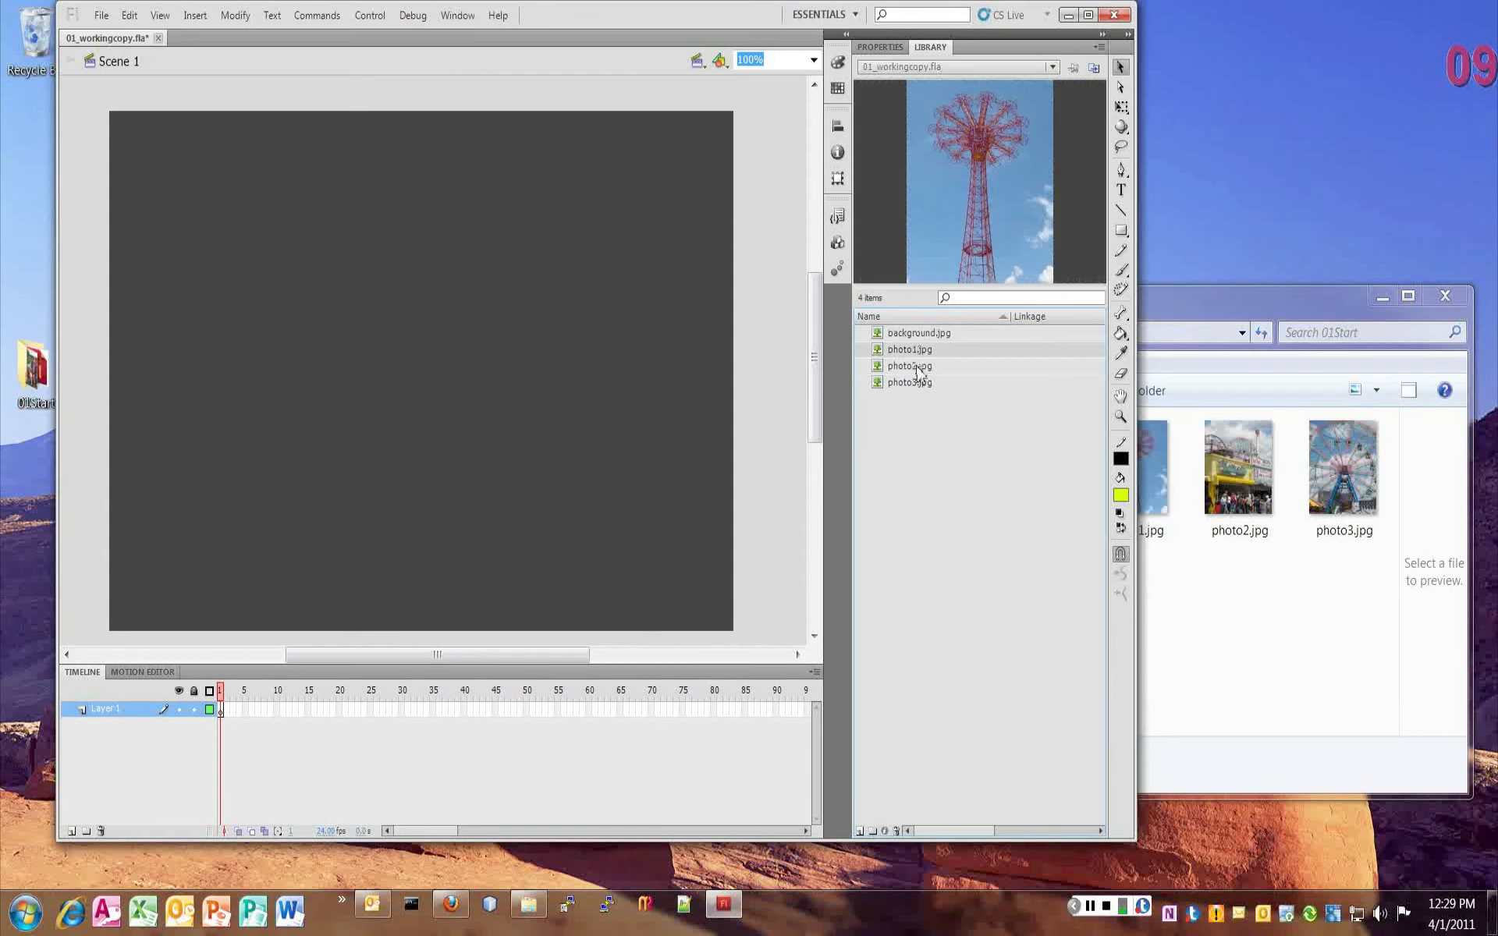
left_click(919, 366)
left_click(924, 392)
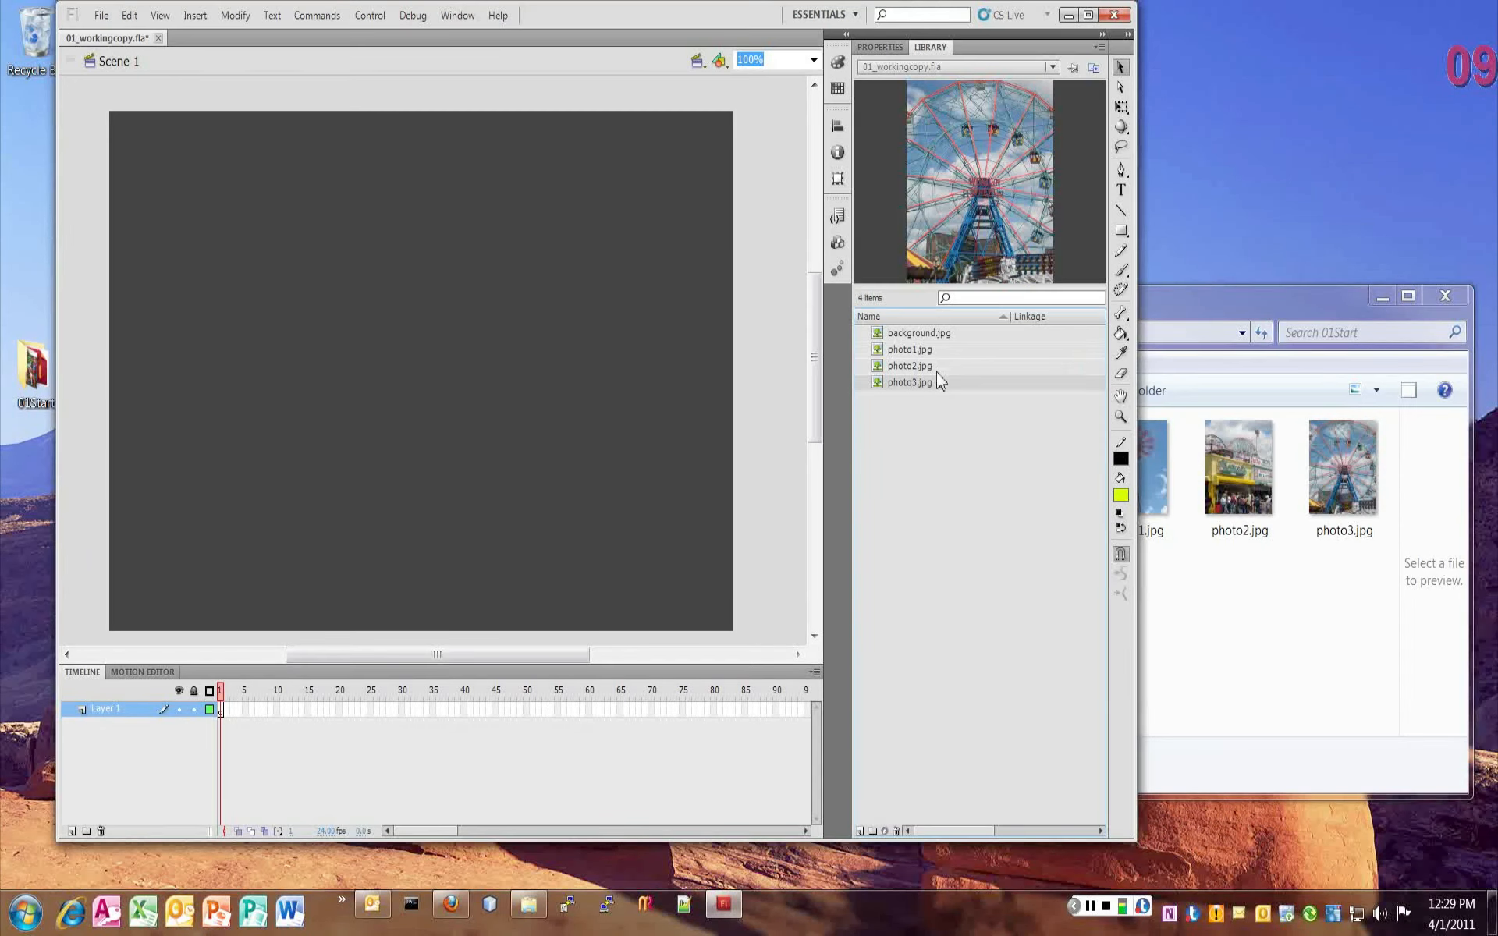
- Place background.jpg on the stage and align it with the stage edges so it covers the whole stage
left_click(946, 335)
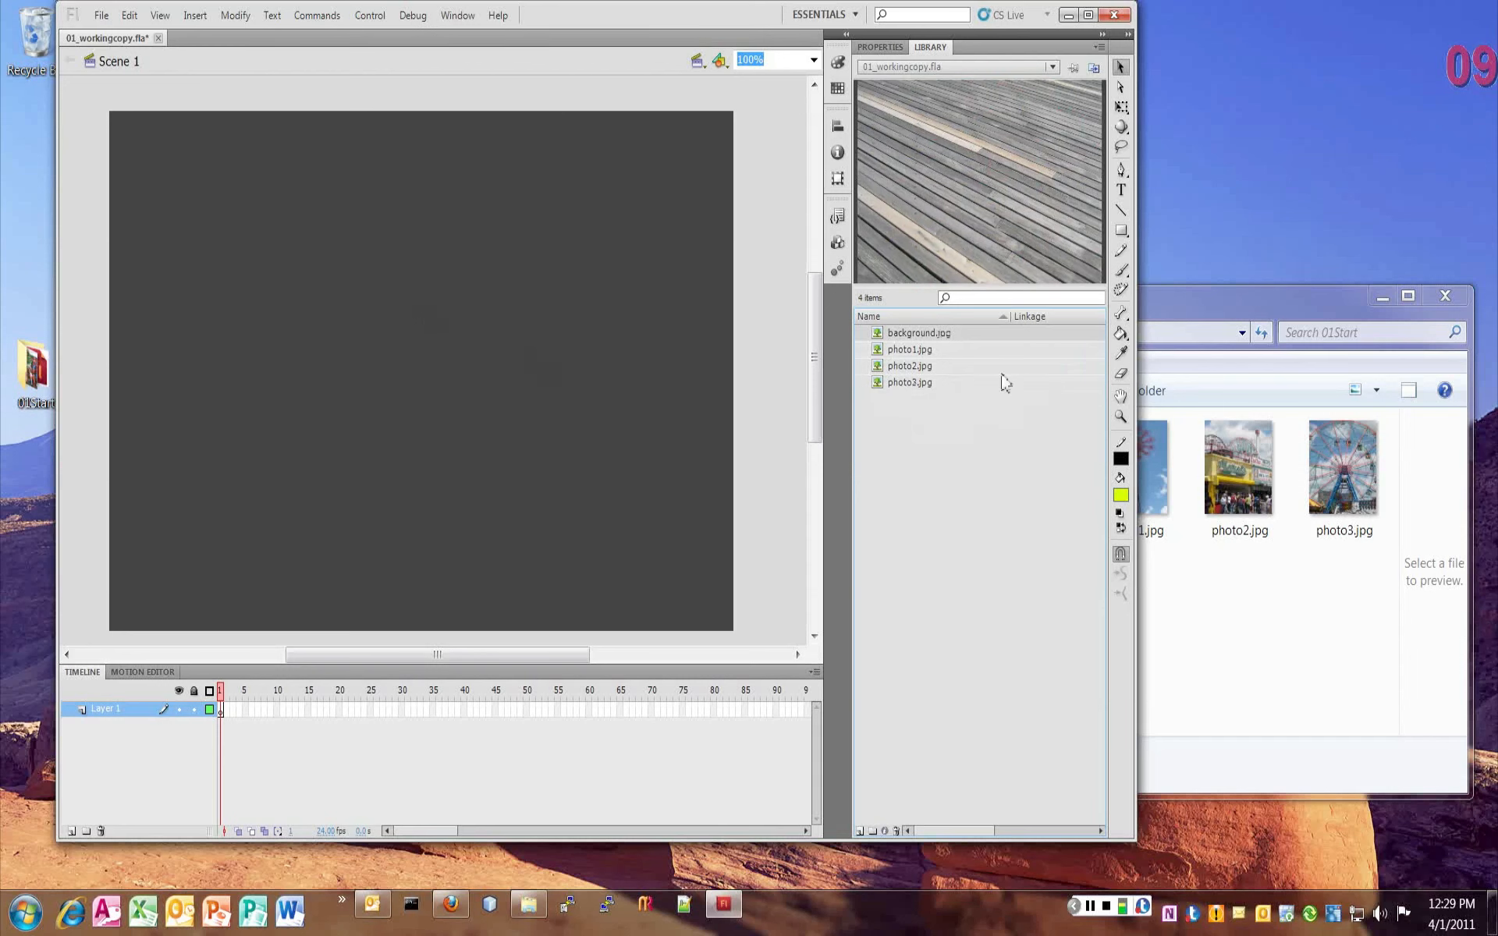
left_click_drag(921, 336, 445, 390)
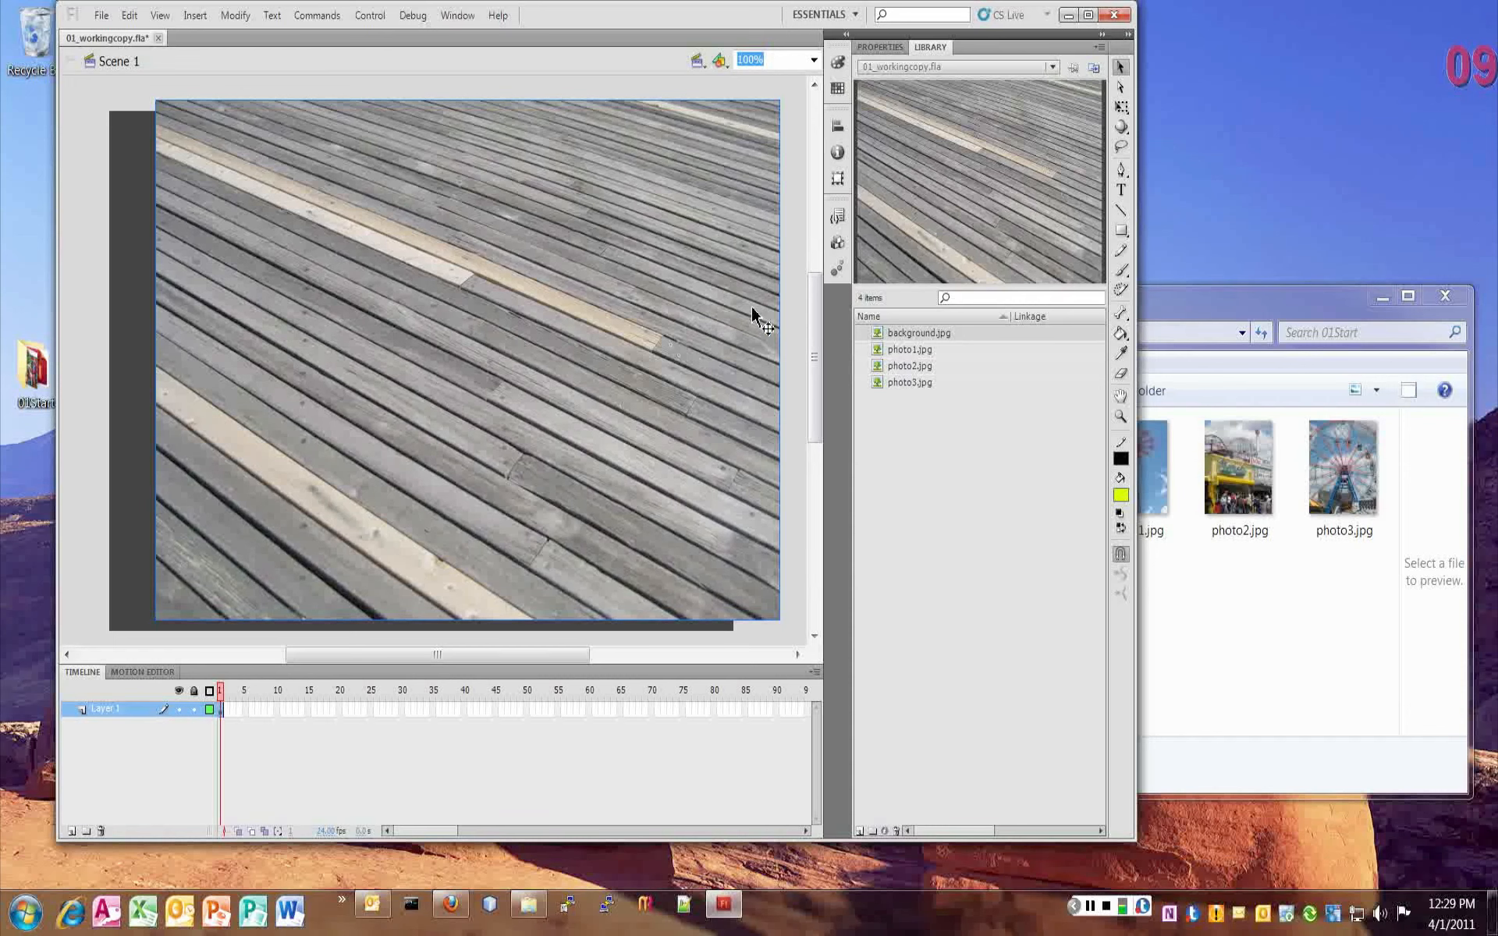
left_click_drag(672, 246, 339, 286)
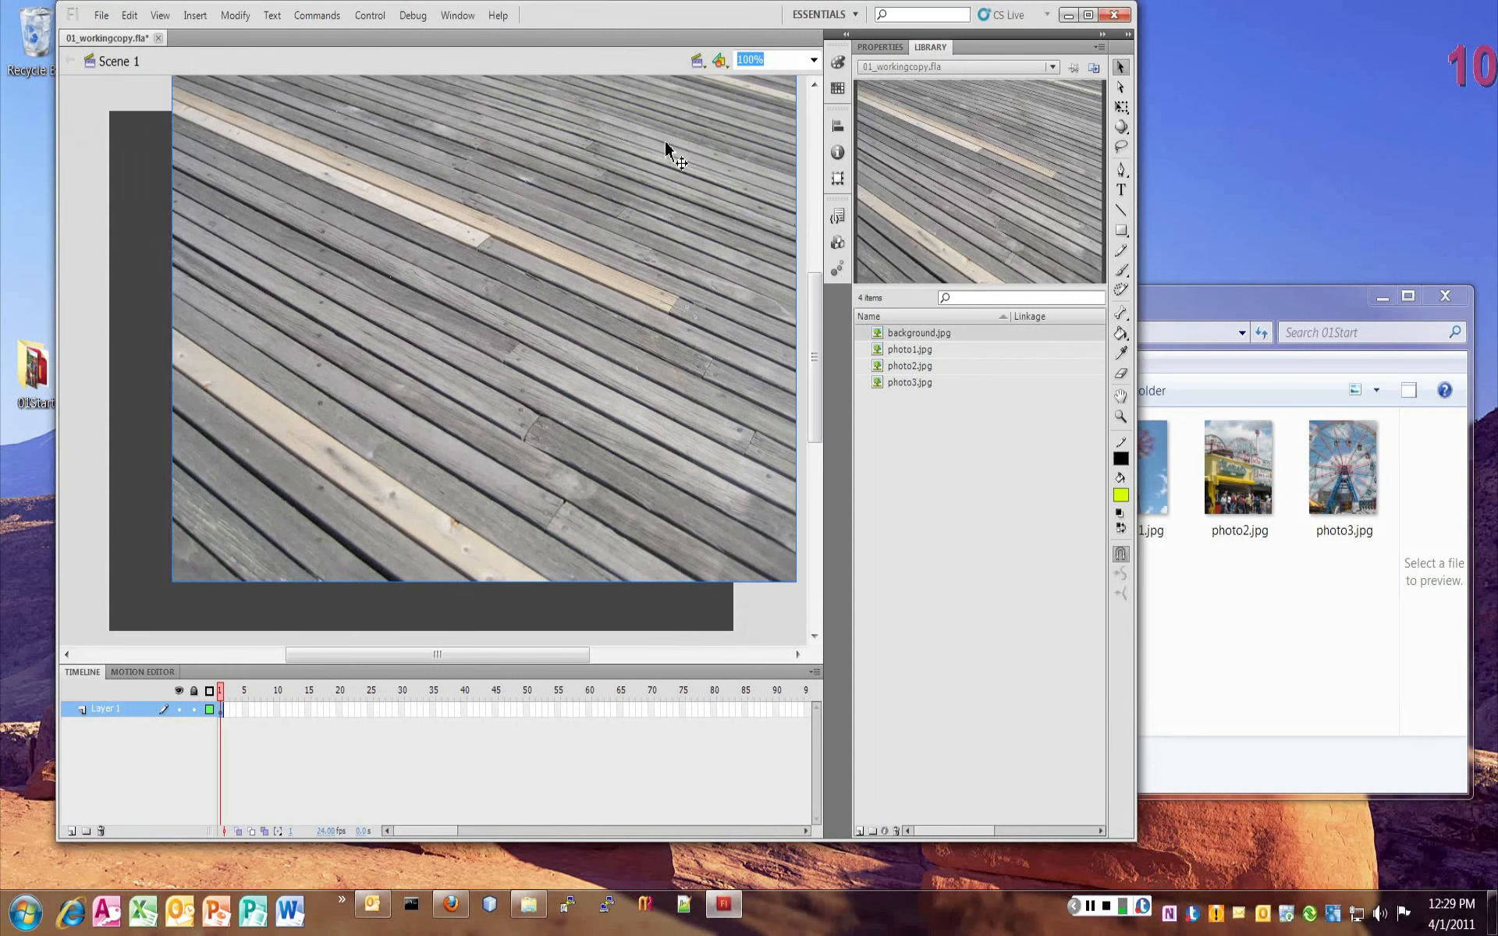
left_click_drag(639, 221, 579, 261)
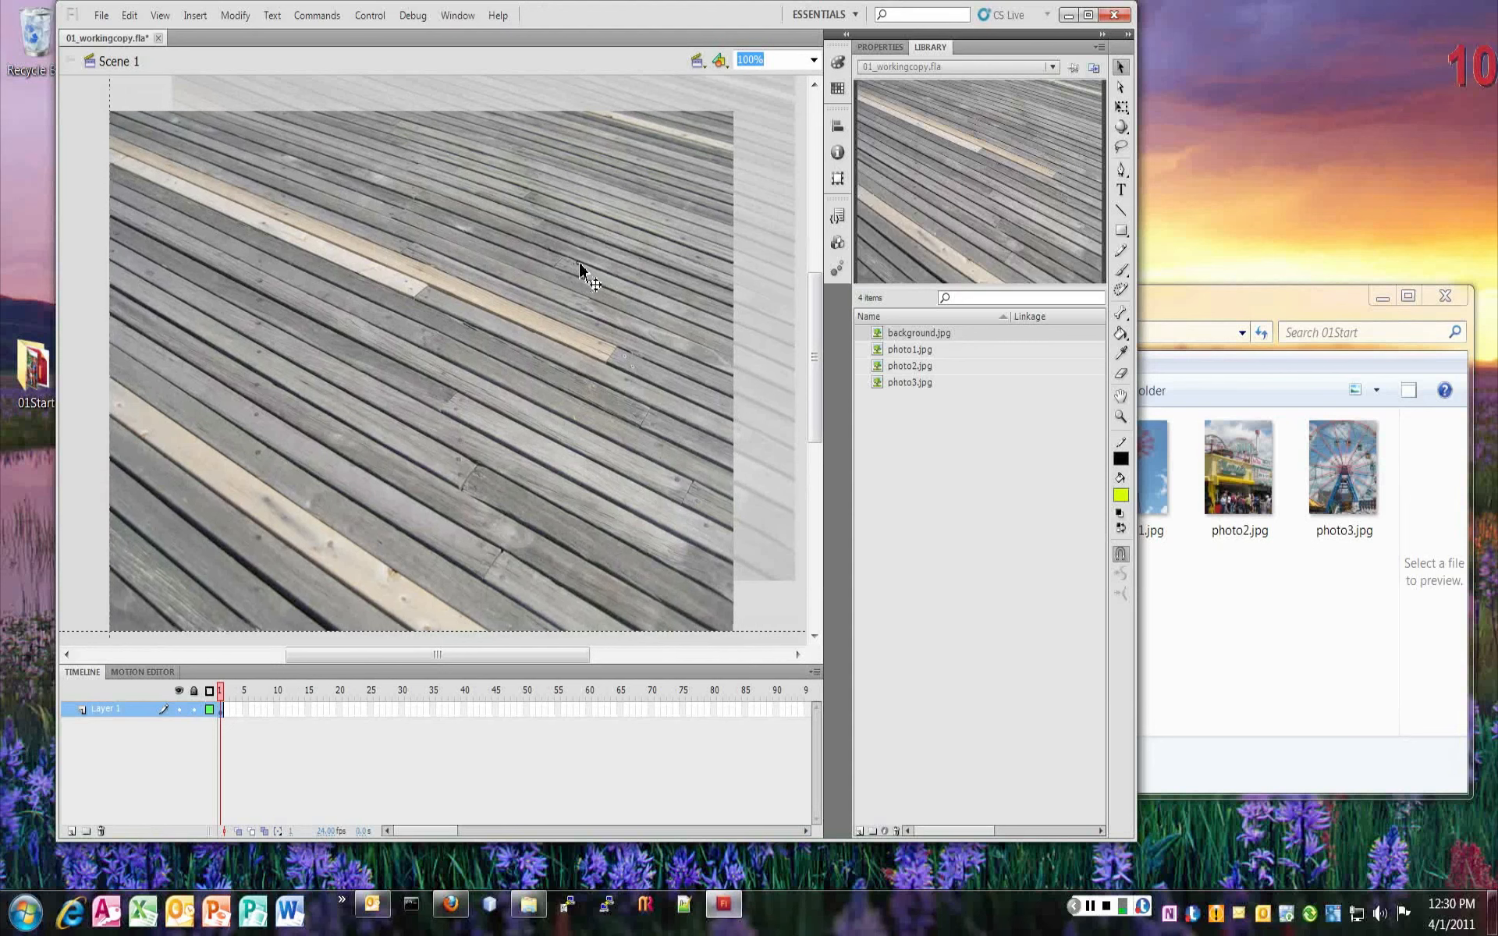
left_click_drag(580, 263, 580, 263)
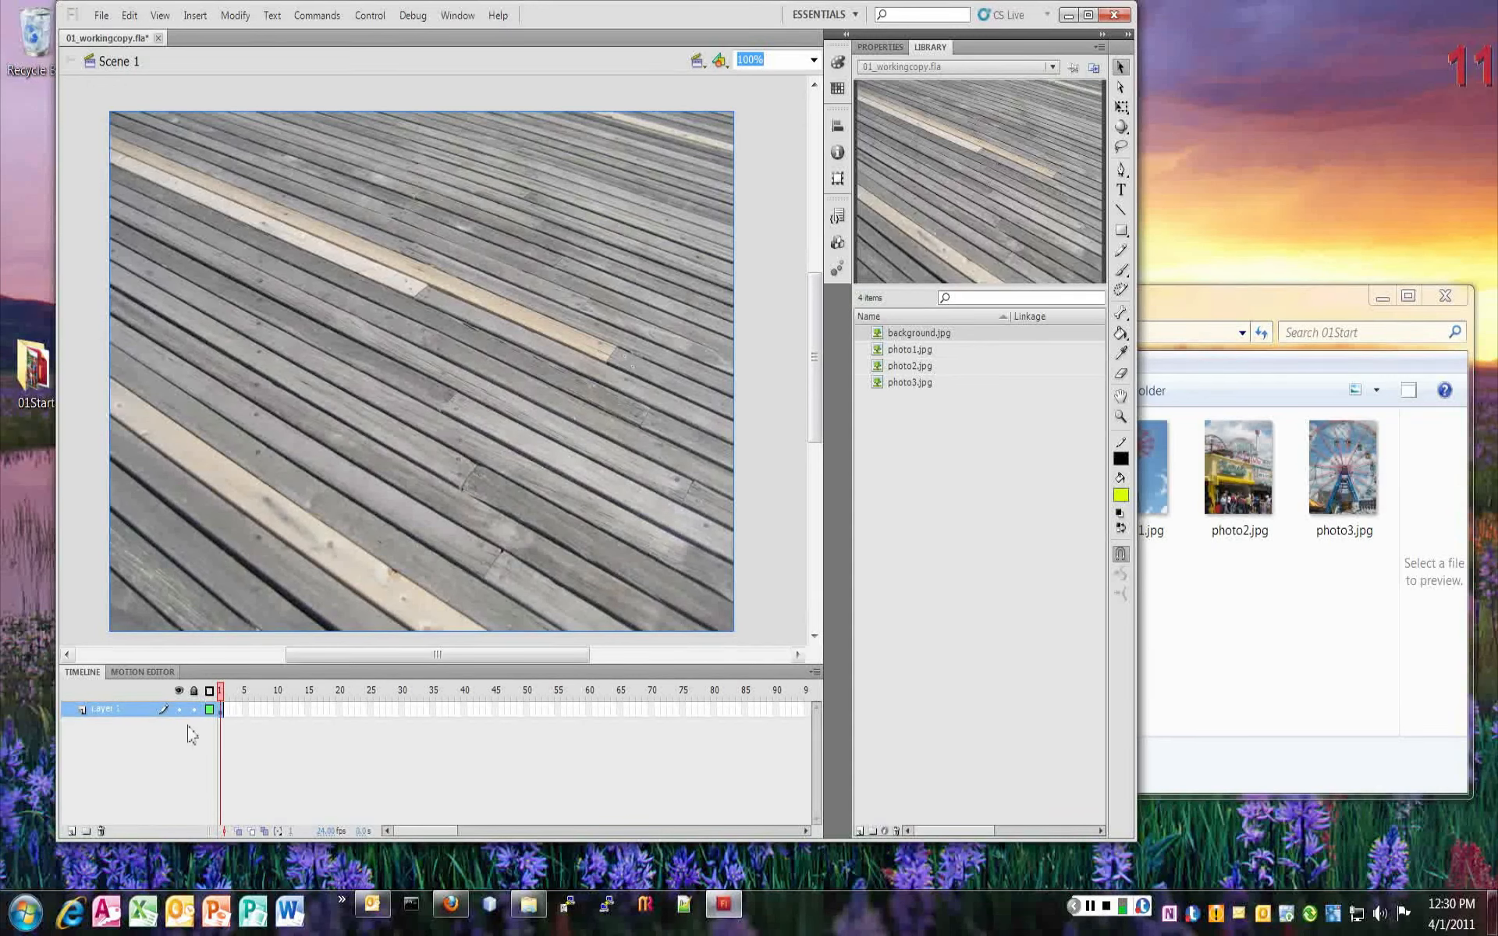
- Rename Layer 1 as Background
double_click(111, 712)
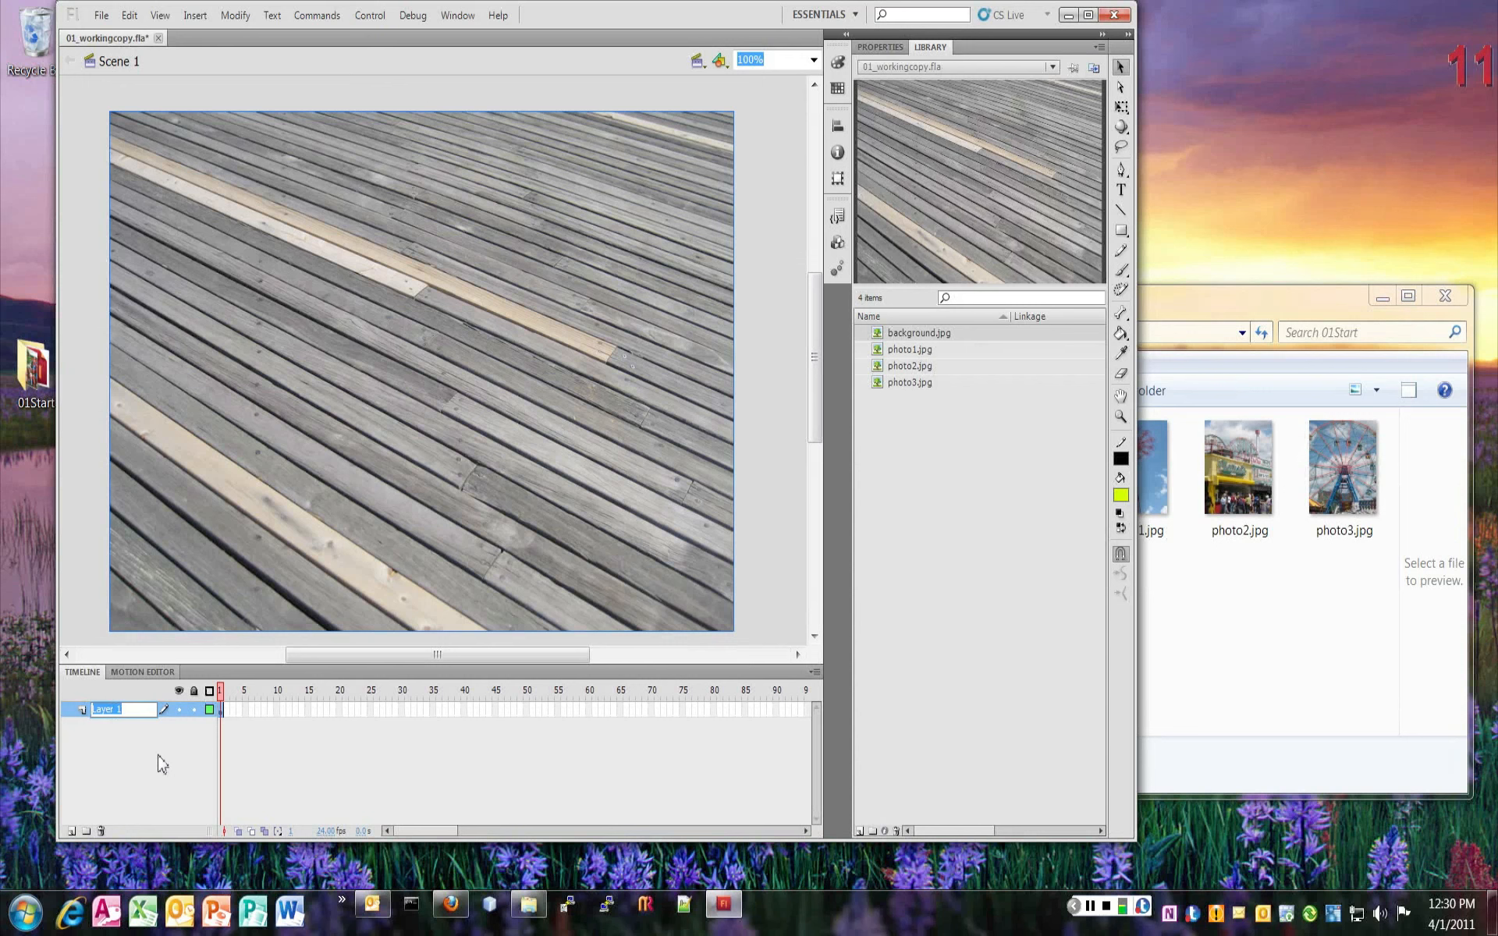
type("Background")
key("Return")
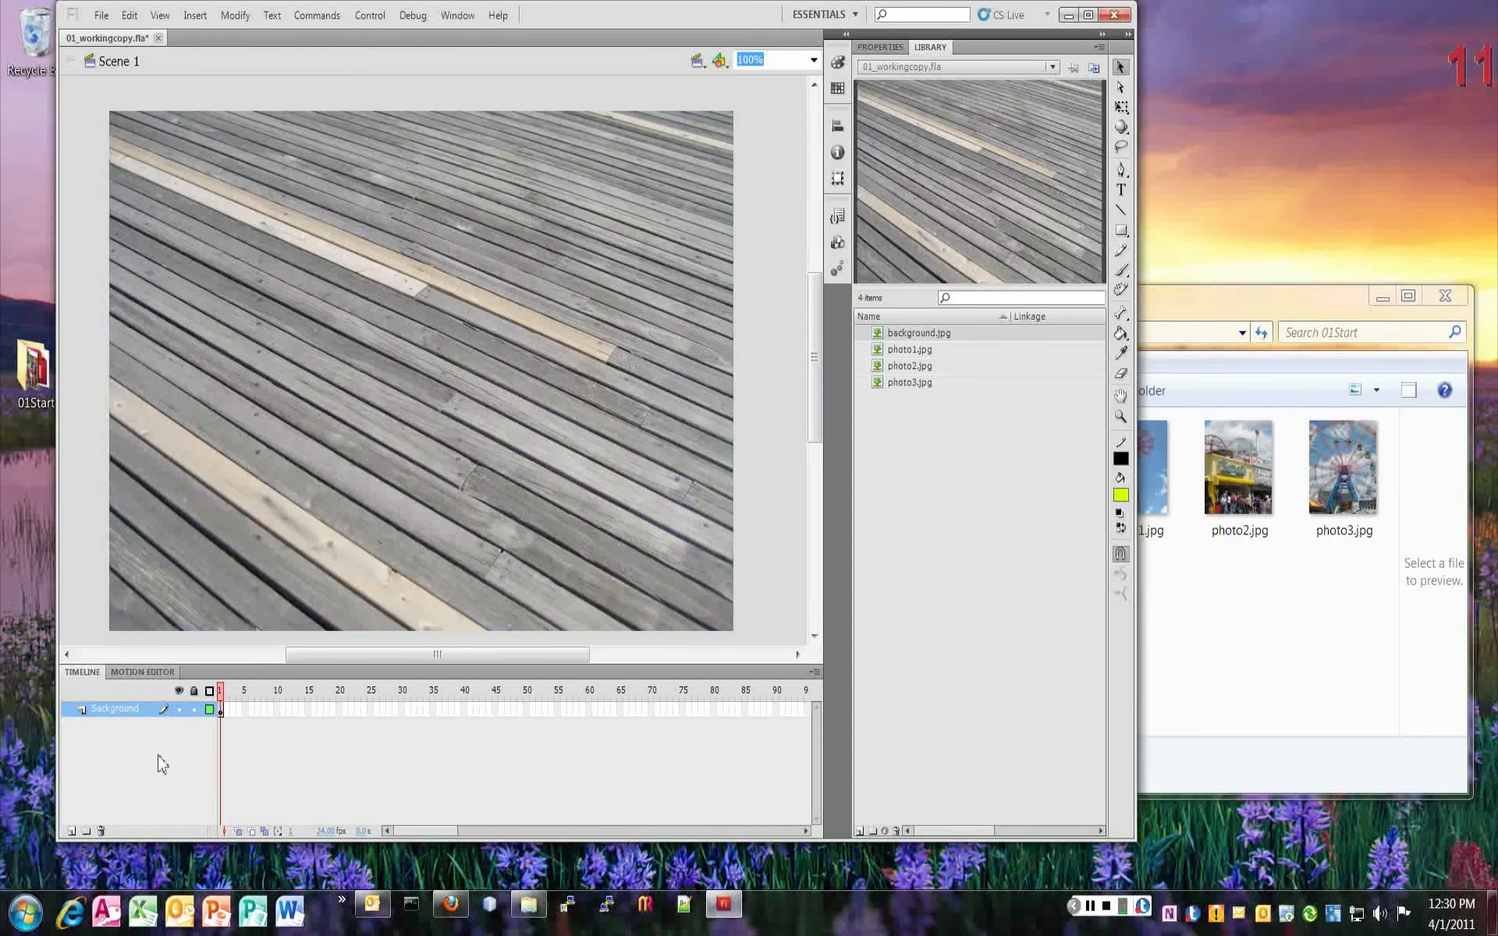
left_click(123, 714)
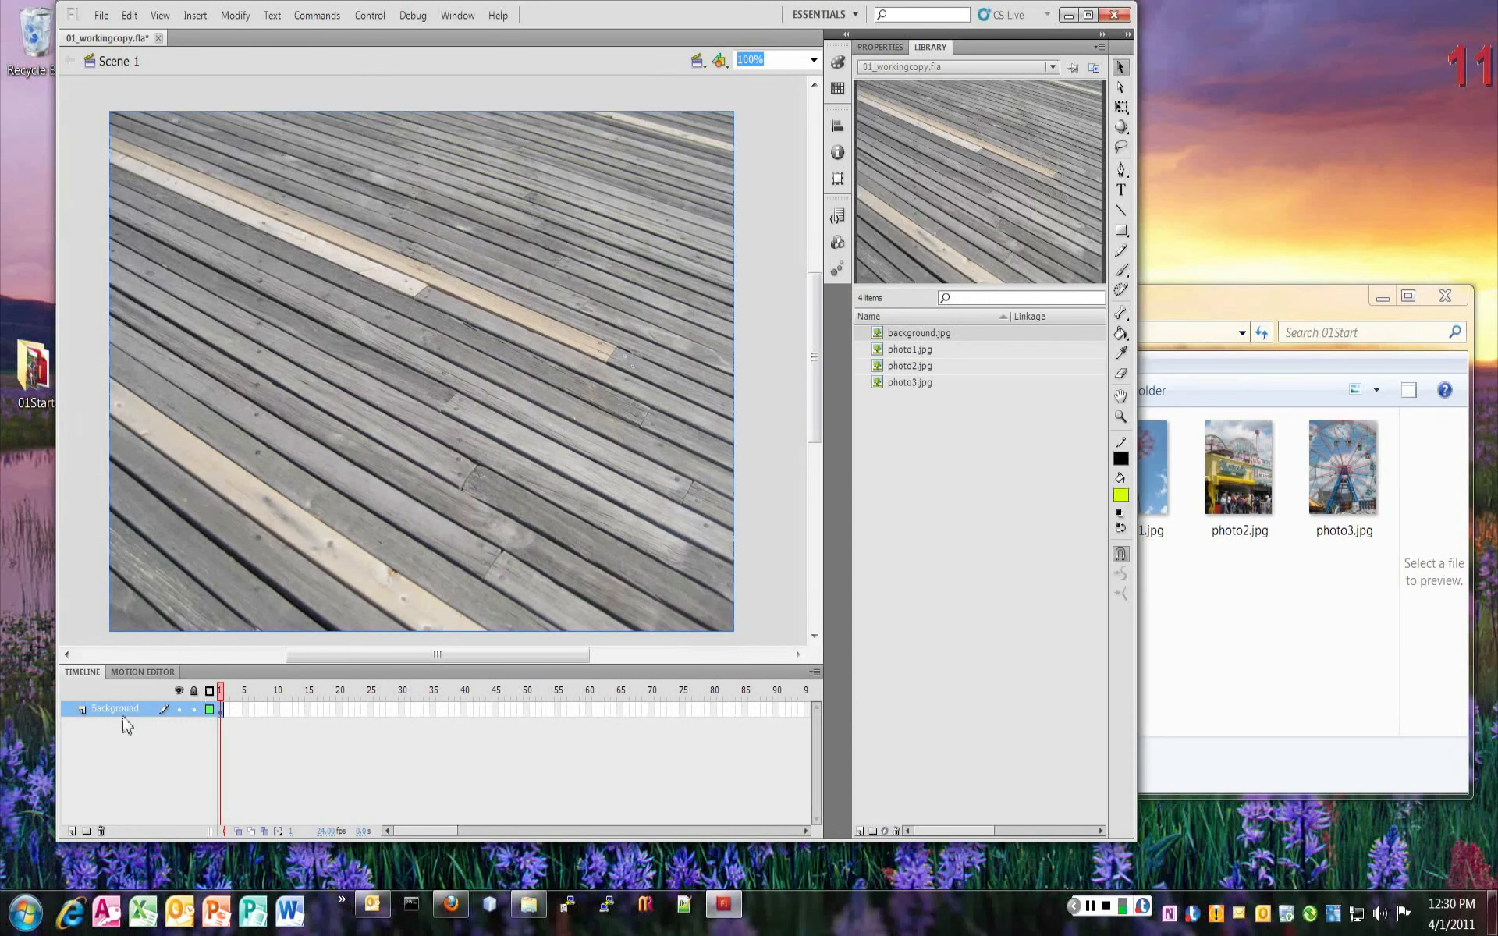
left_click(124, 733)
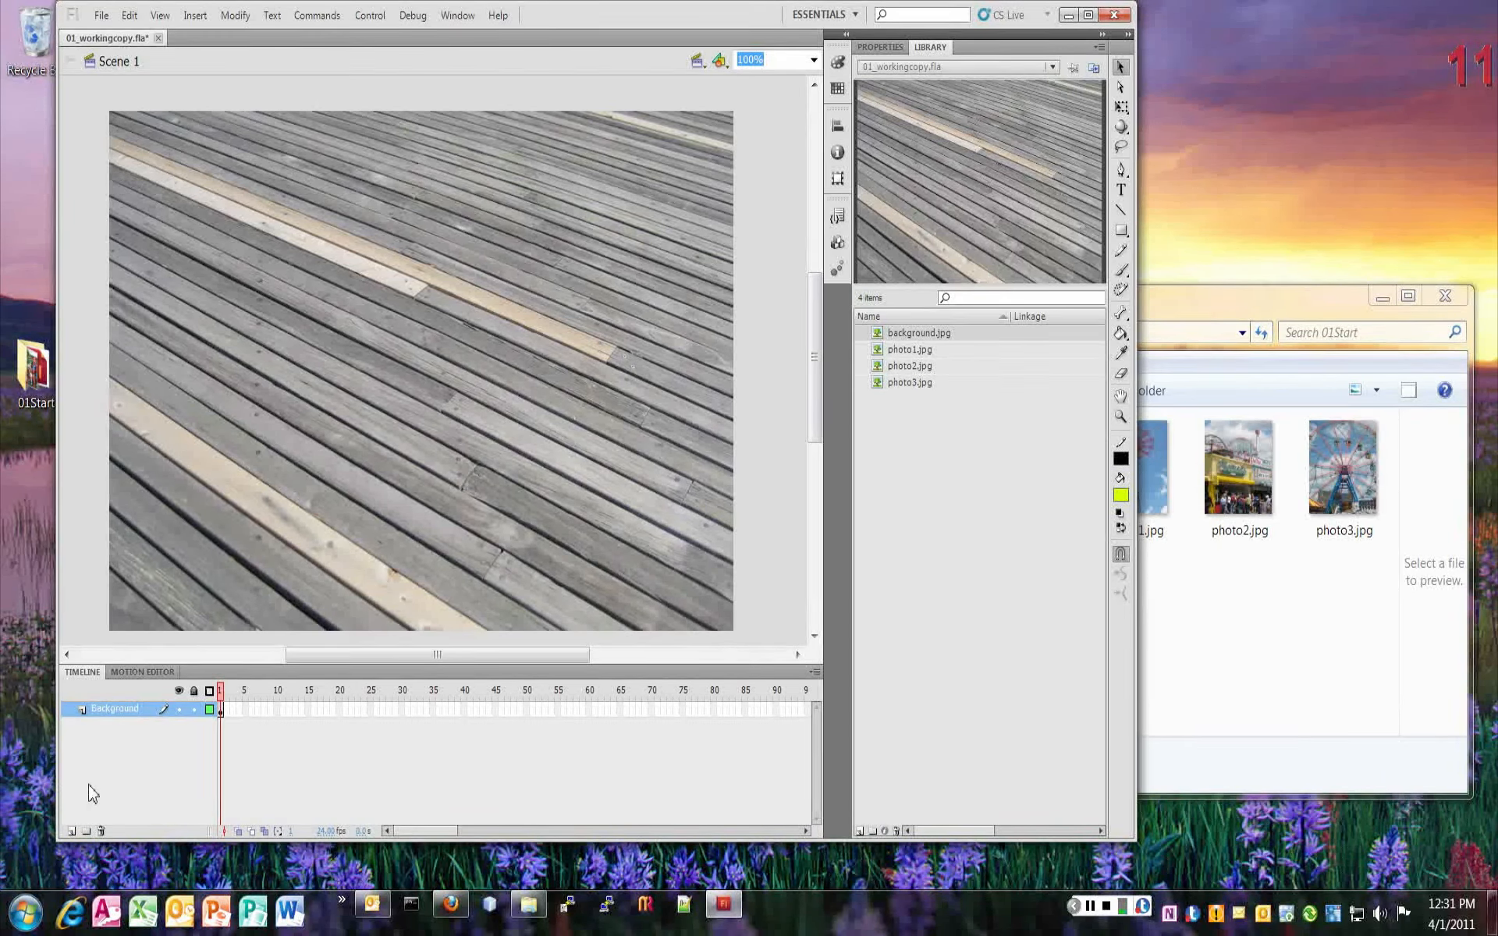
- Hide and show the Background layer, using both its own visibility toggle and the one for all layers
left_click(180, 710)
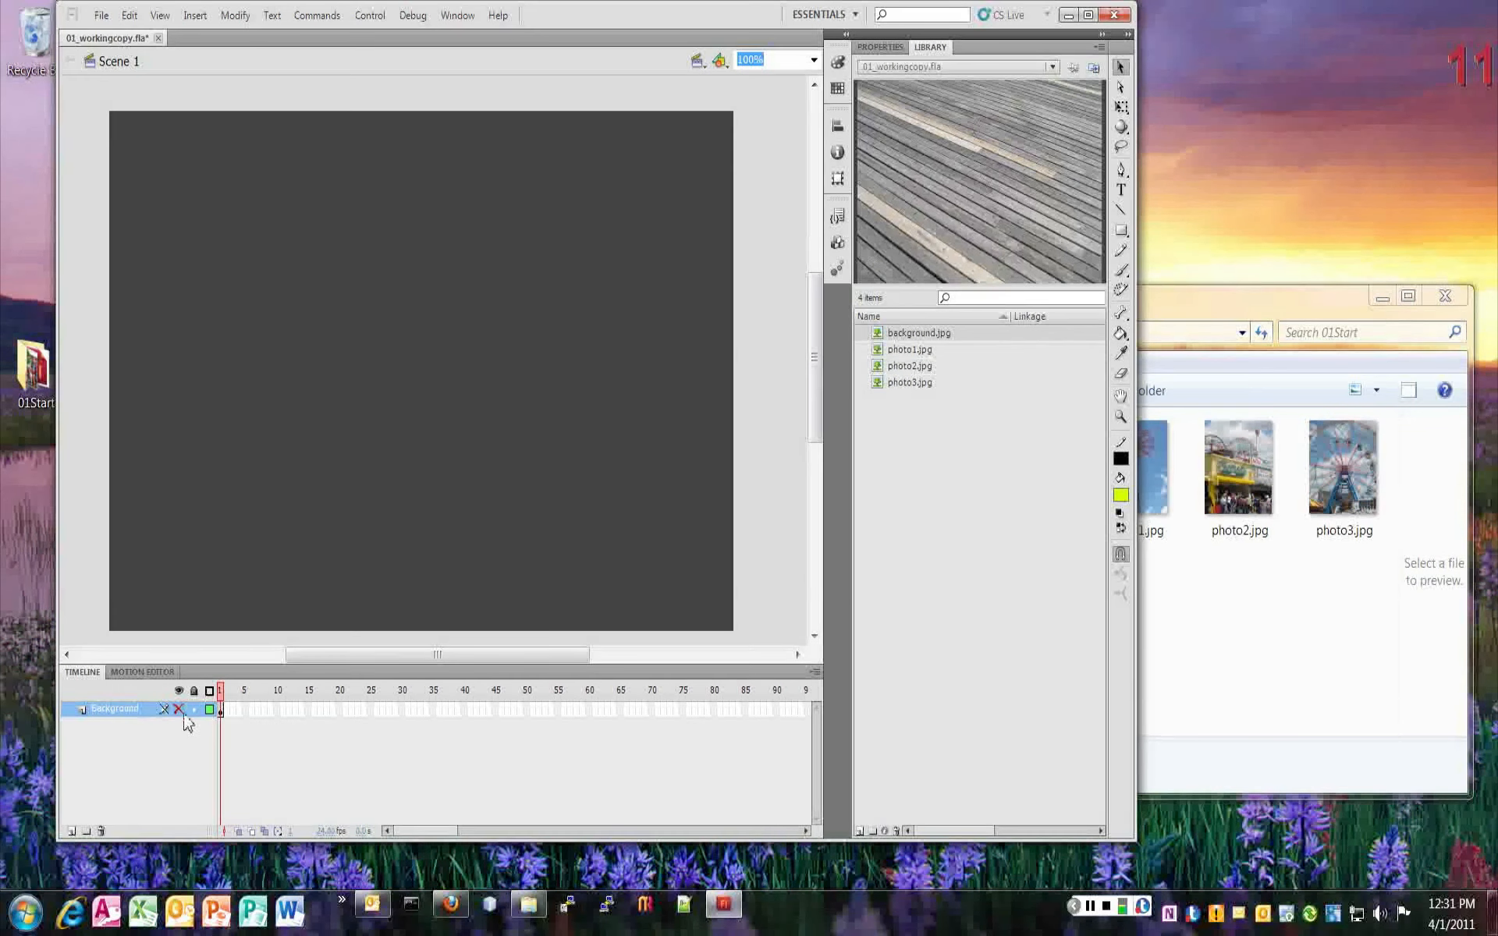
left_click(180, 711)
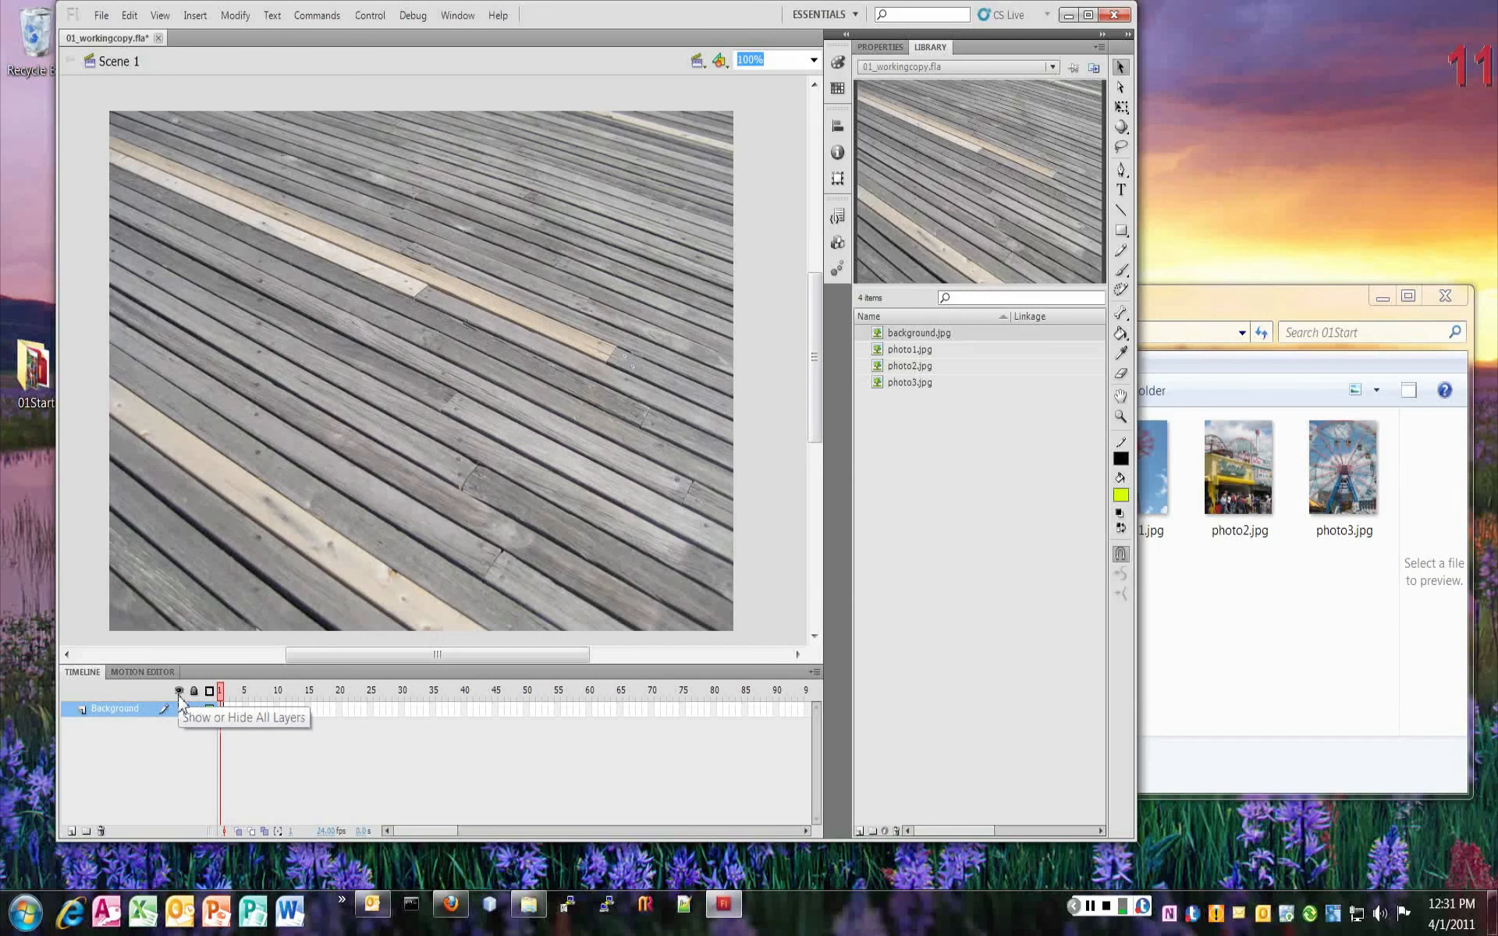
left_click(180, 711)
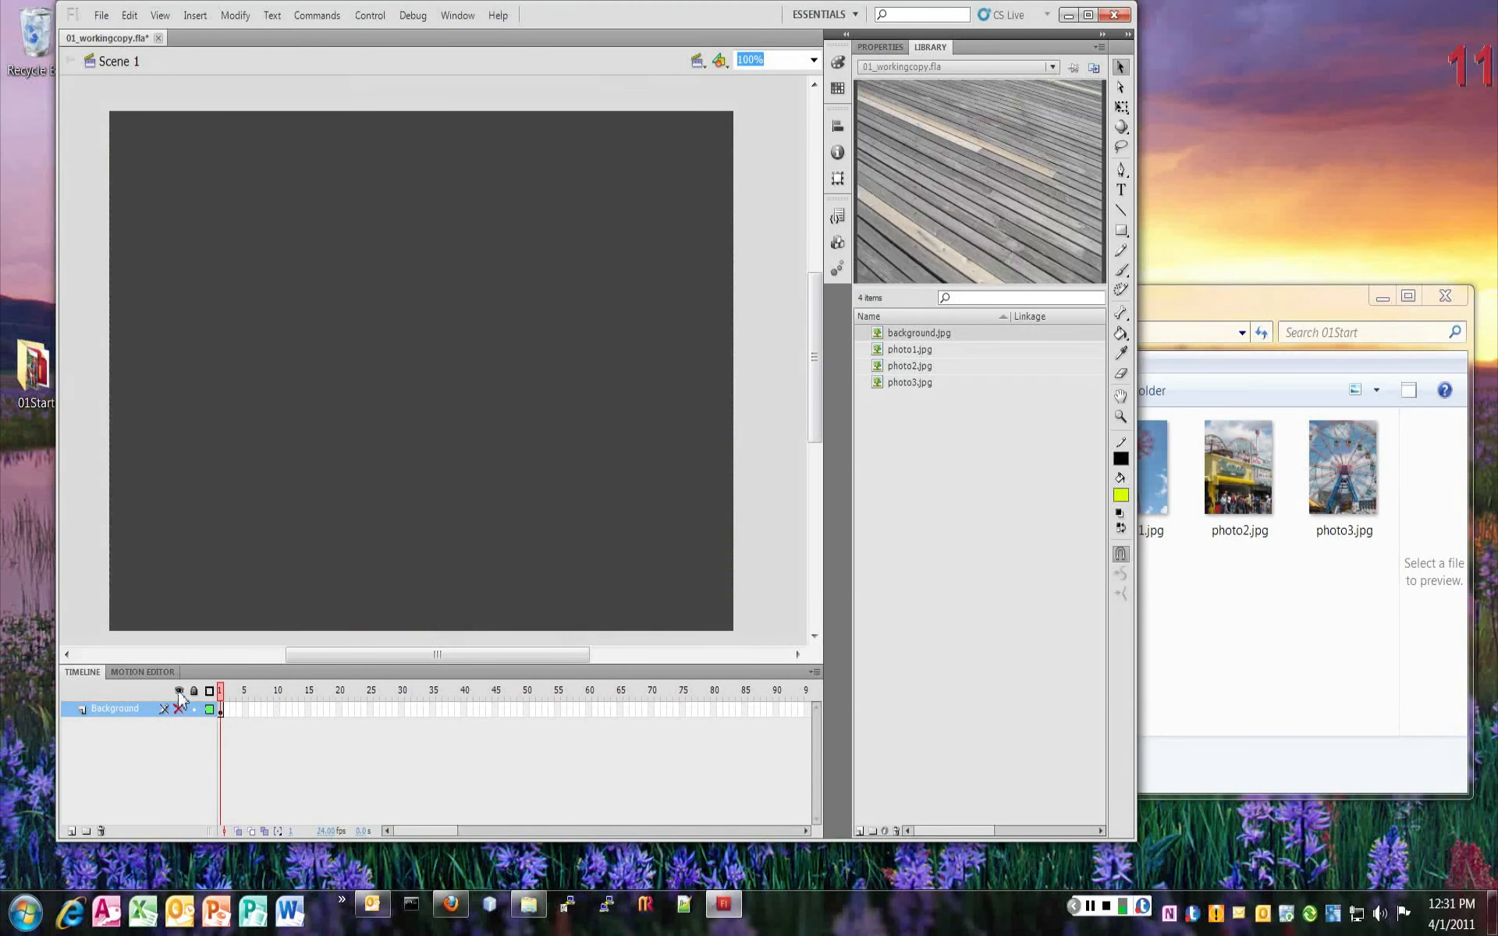
left_click(179, 693)
left_click(179, 693)
left_click(180, 710)
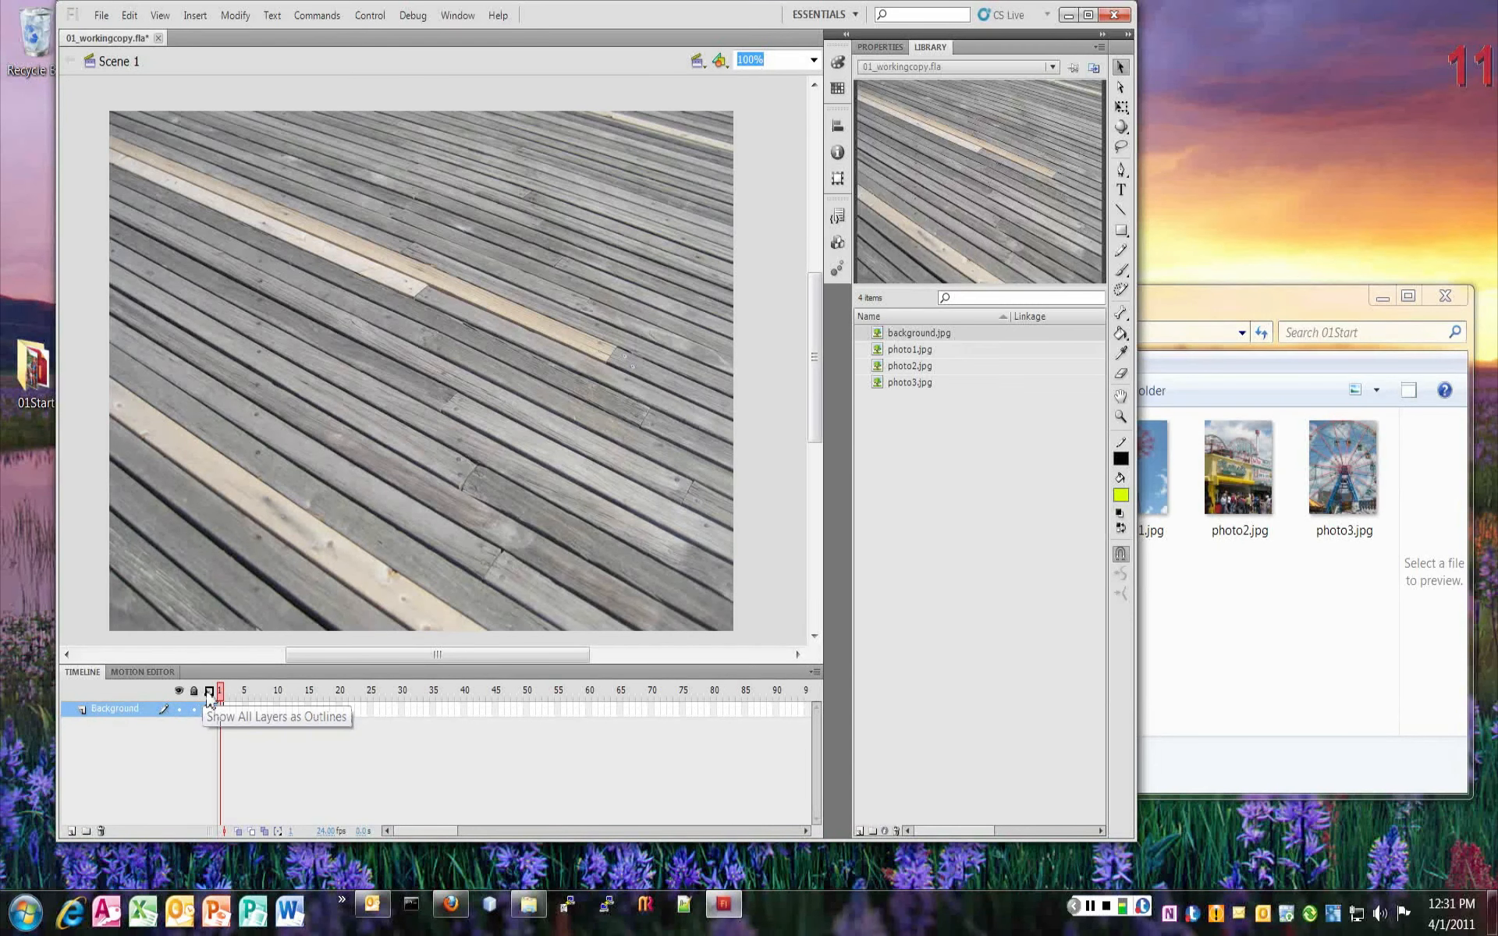
- Lock the Background layer and add a new layer named photo1 above it
left_click(195, 710)
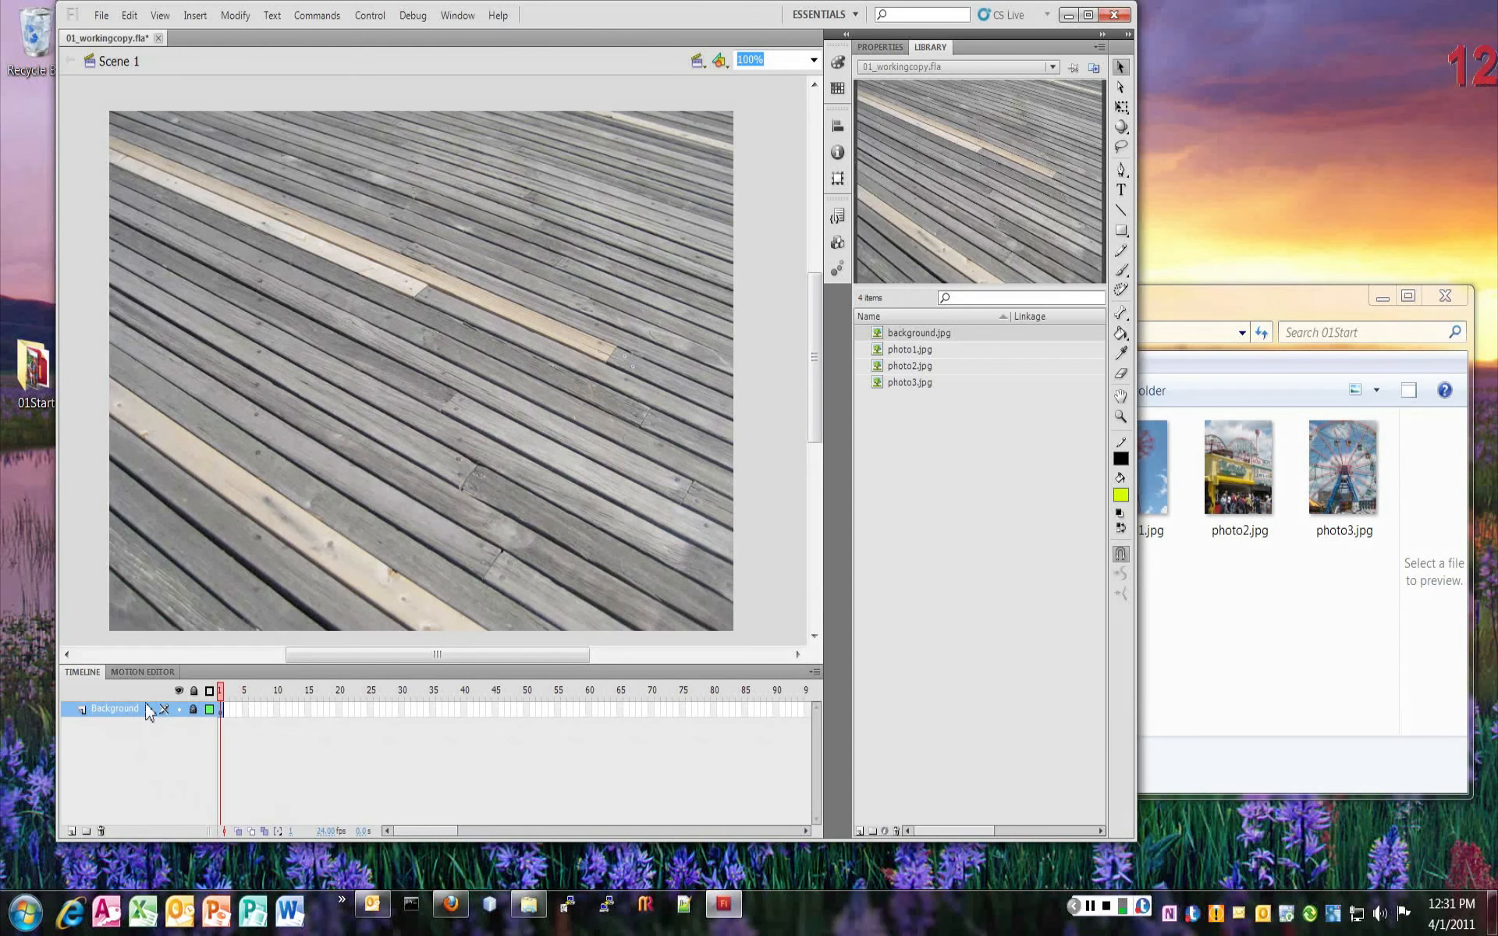
left_click(195, 17)
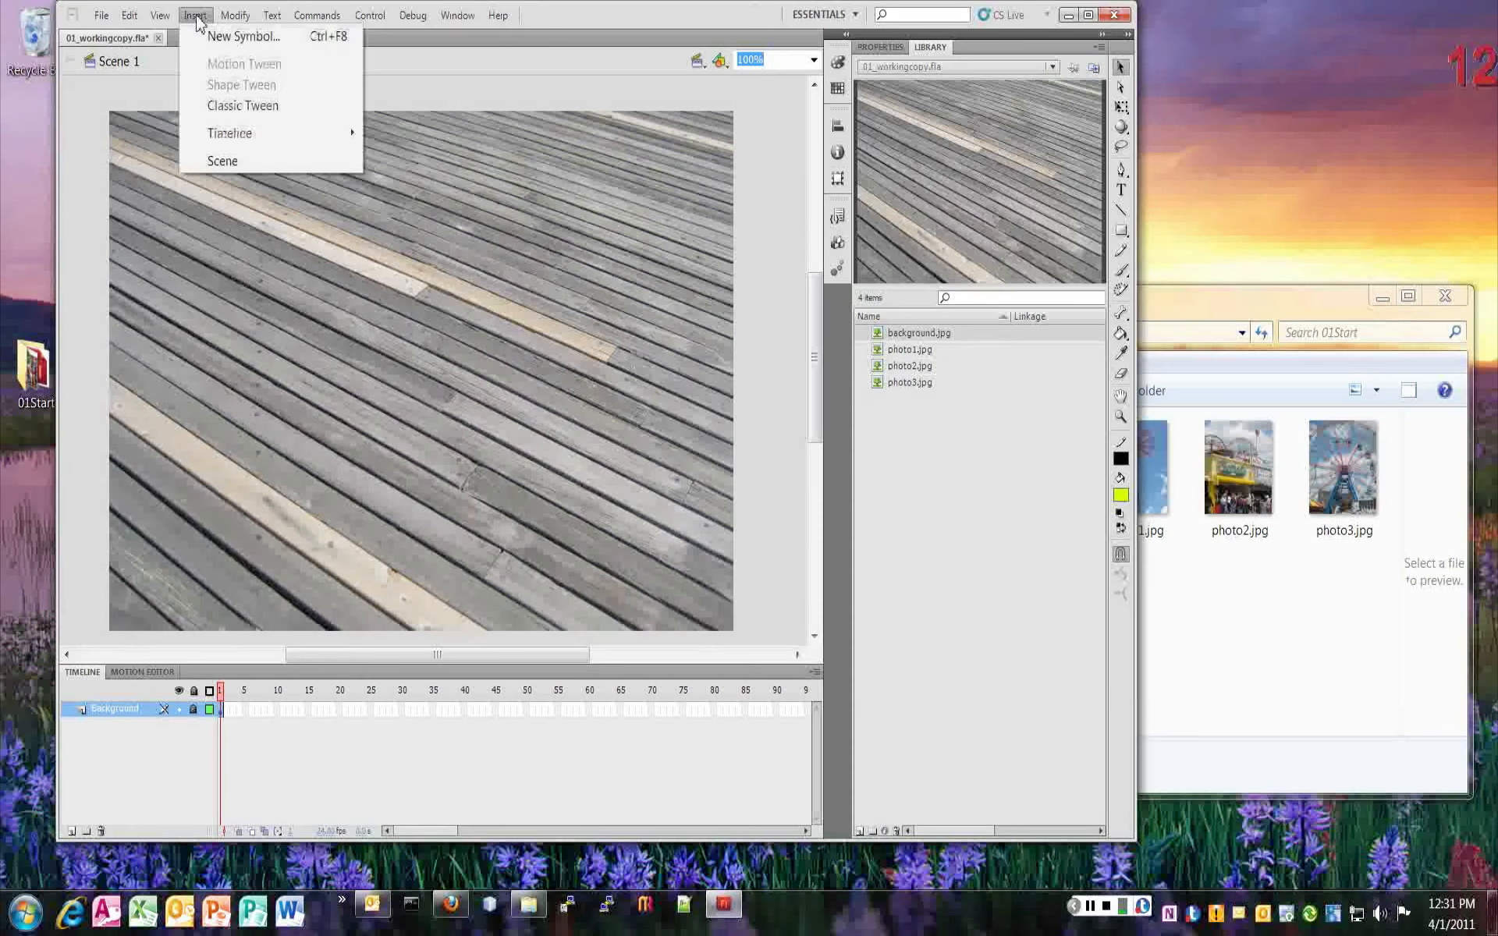
mouse_move(251, 144)
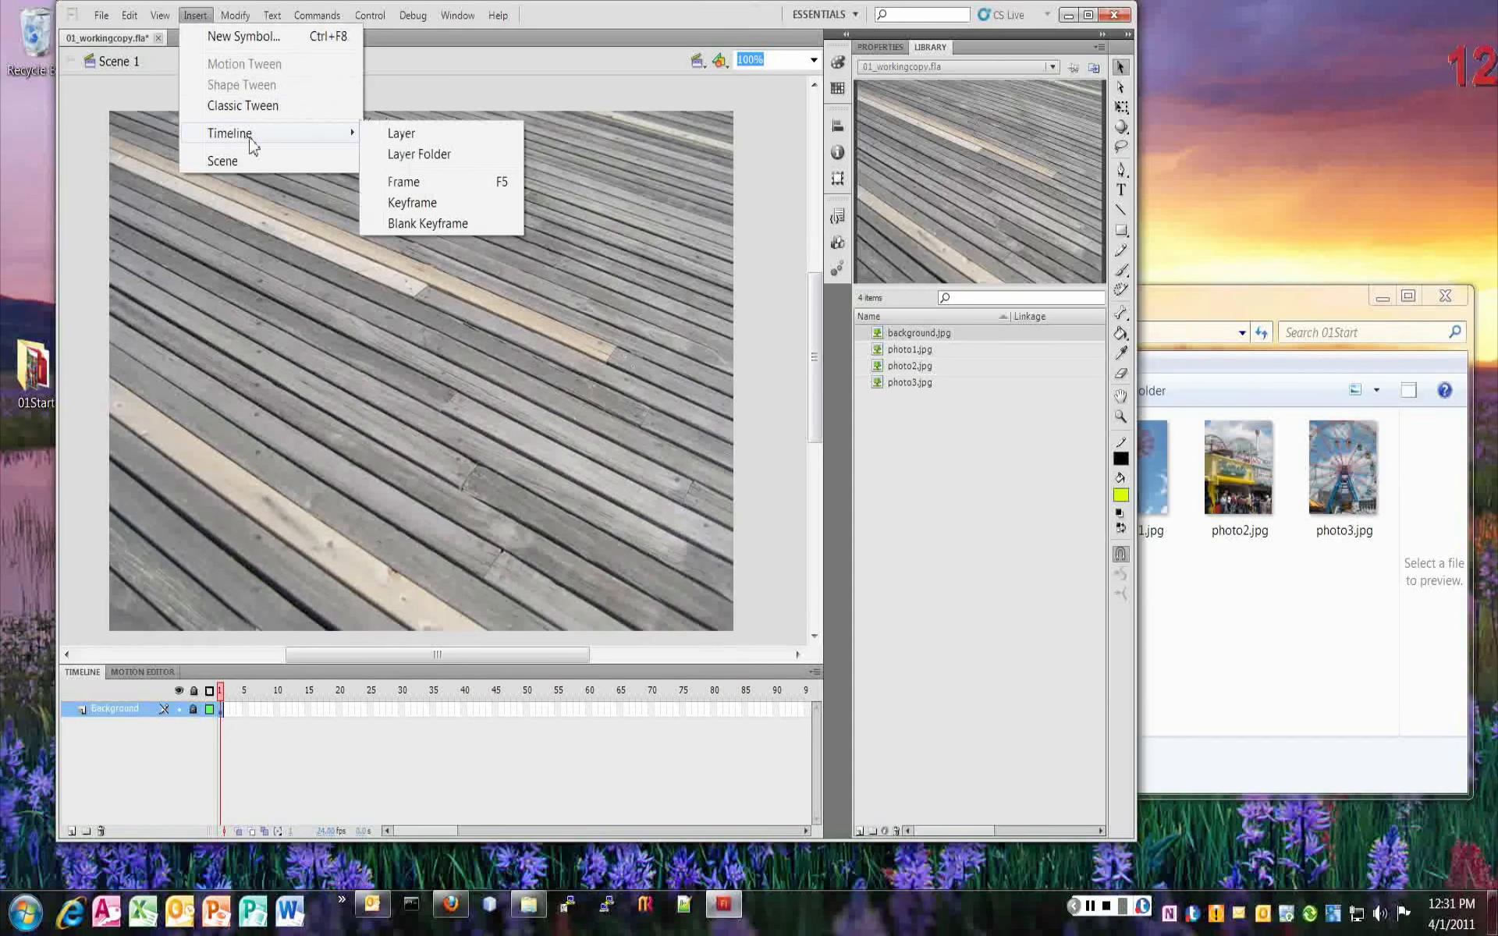
left_click(405, 139)
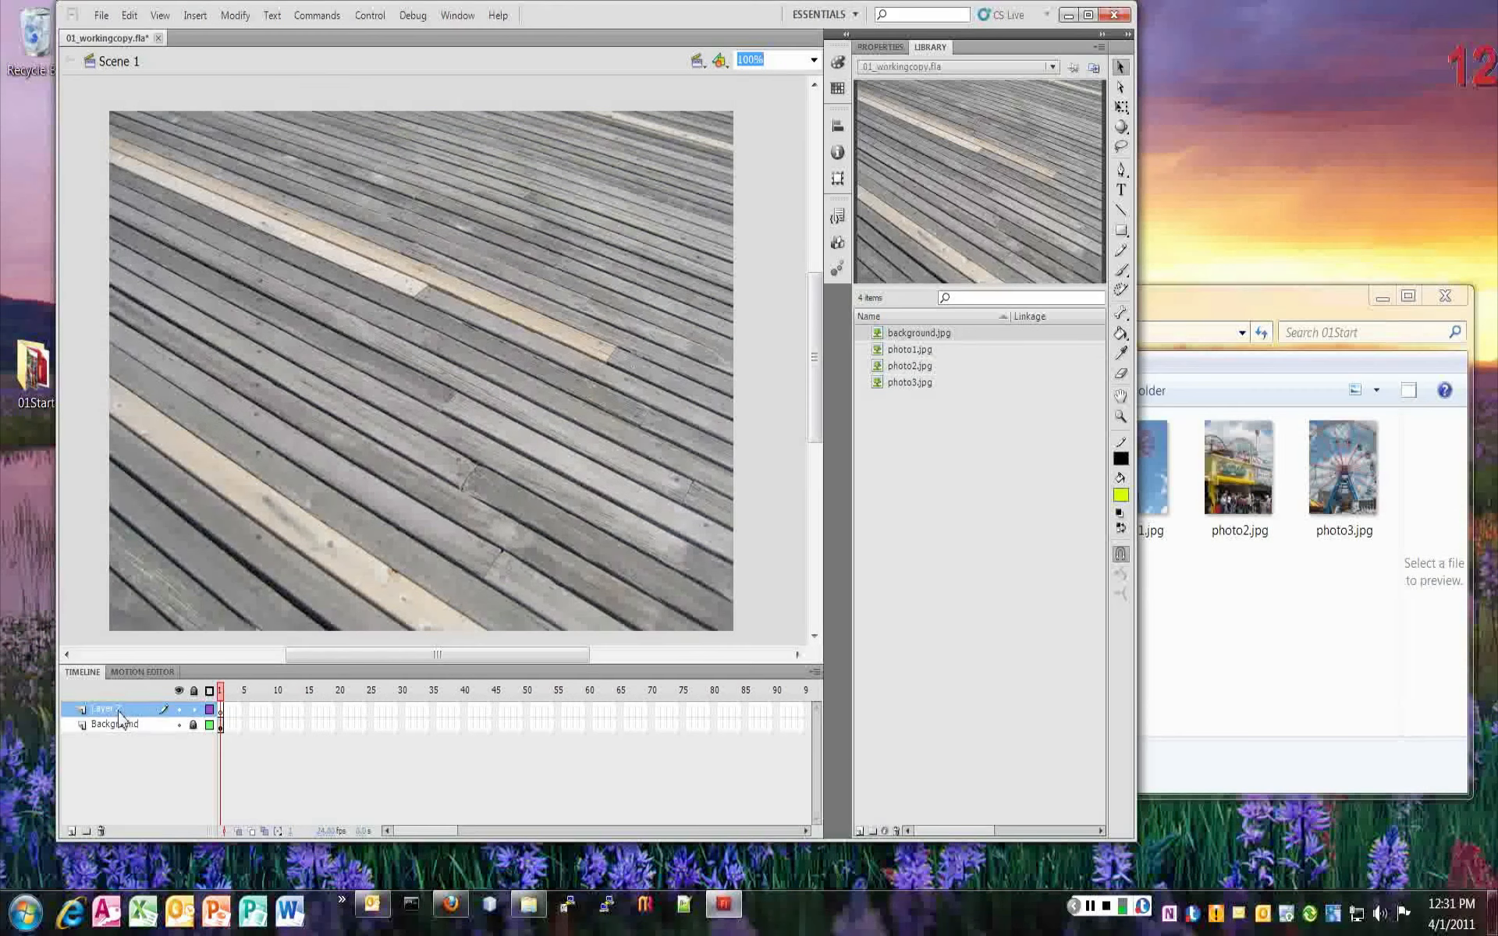
double_click(124, 710)
type("photo 1")
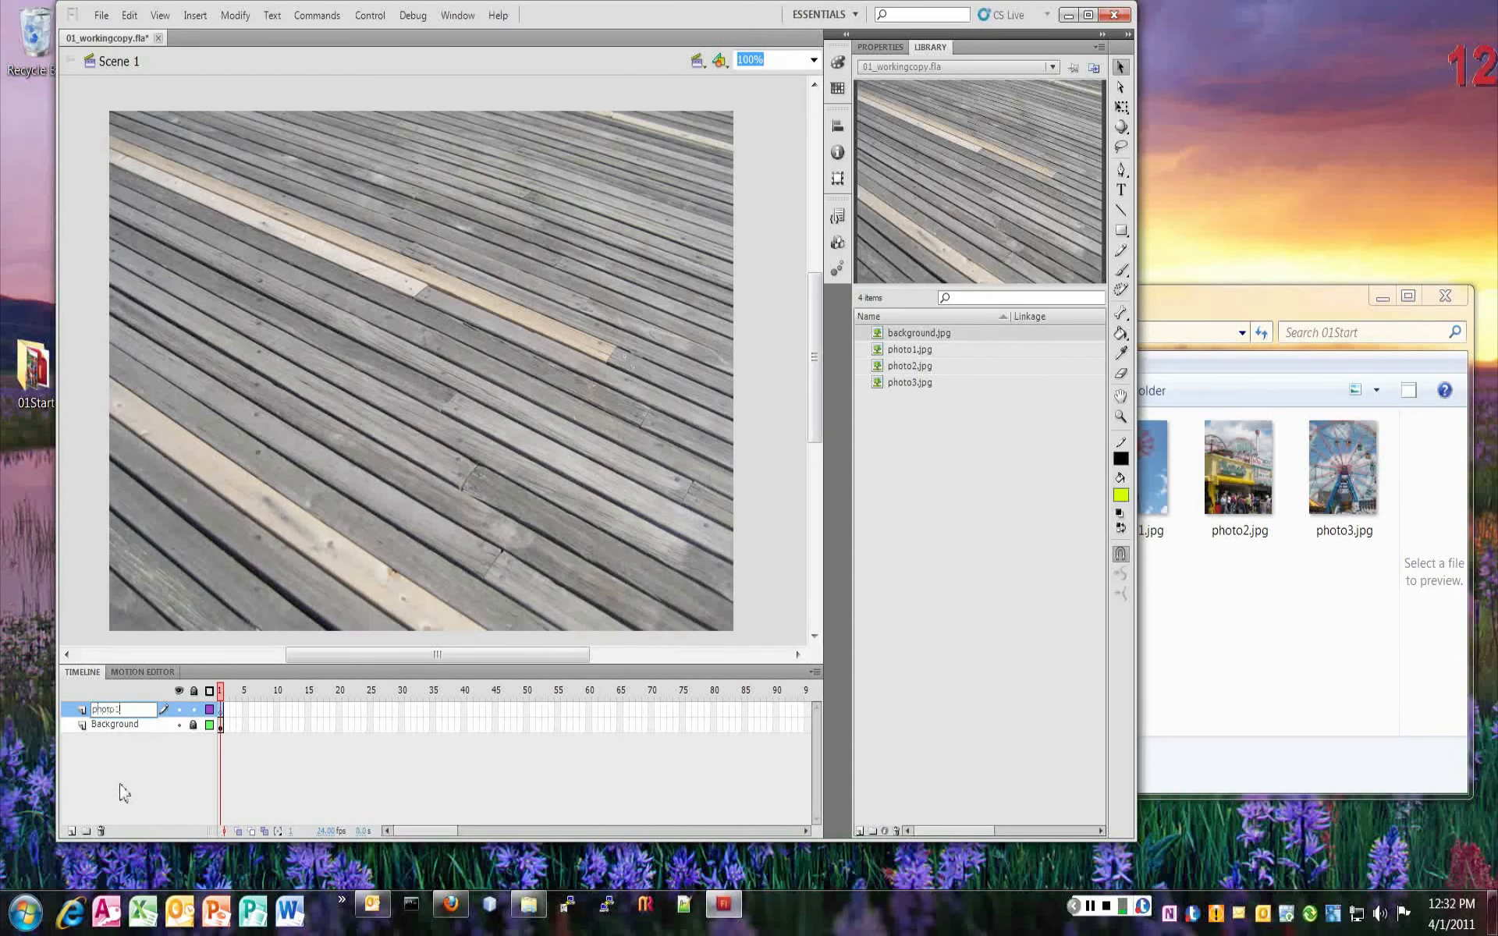
key("Return")
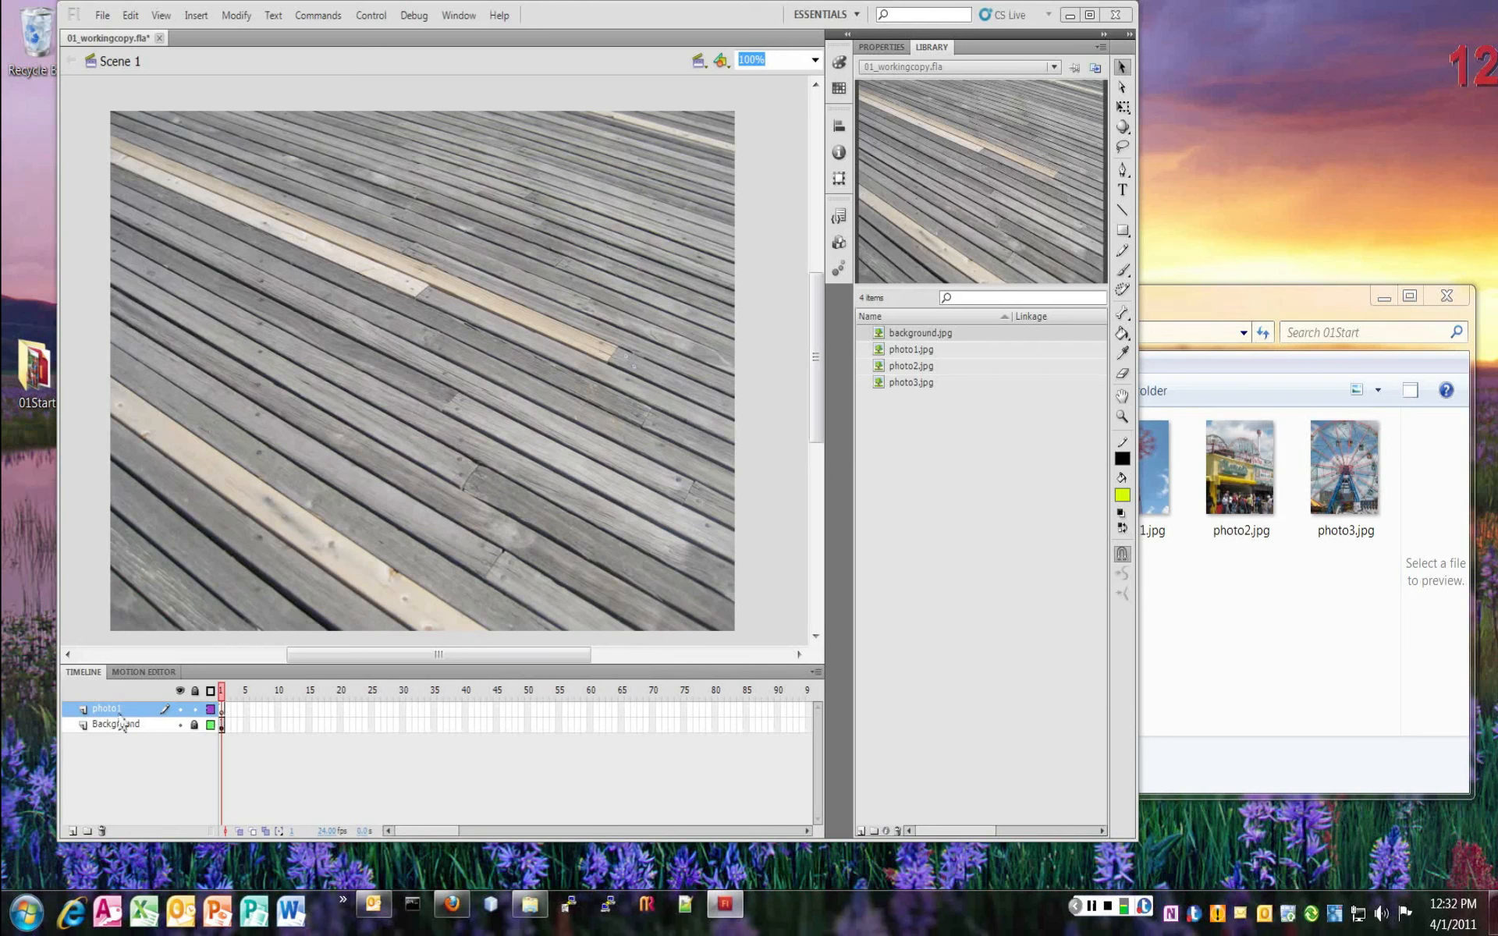
- Place photo1.jpg on the photo1 layer and move it over the left half of the stage
left_click(109, 713)
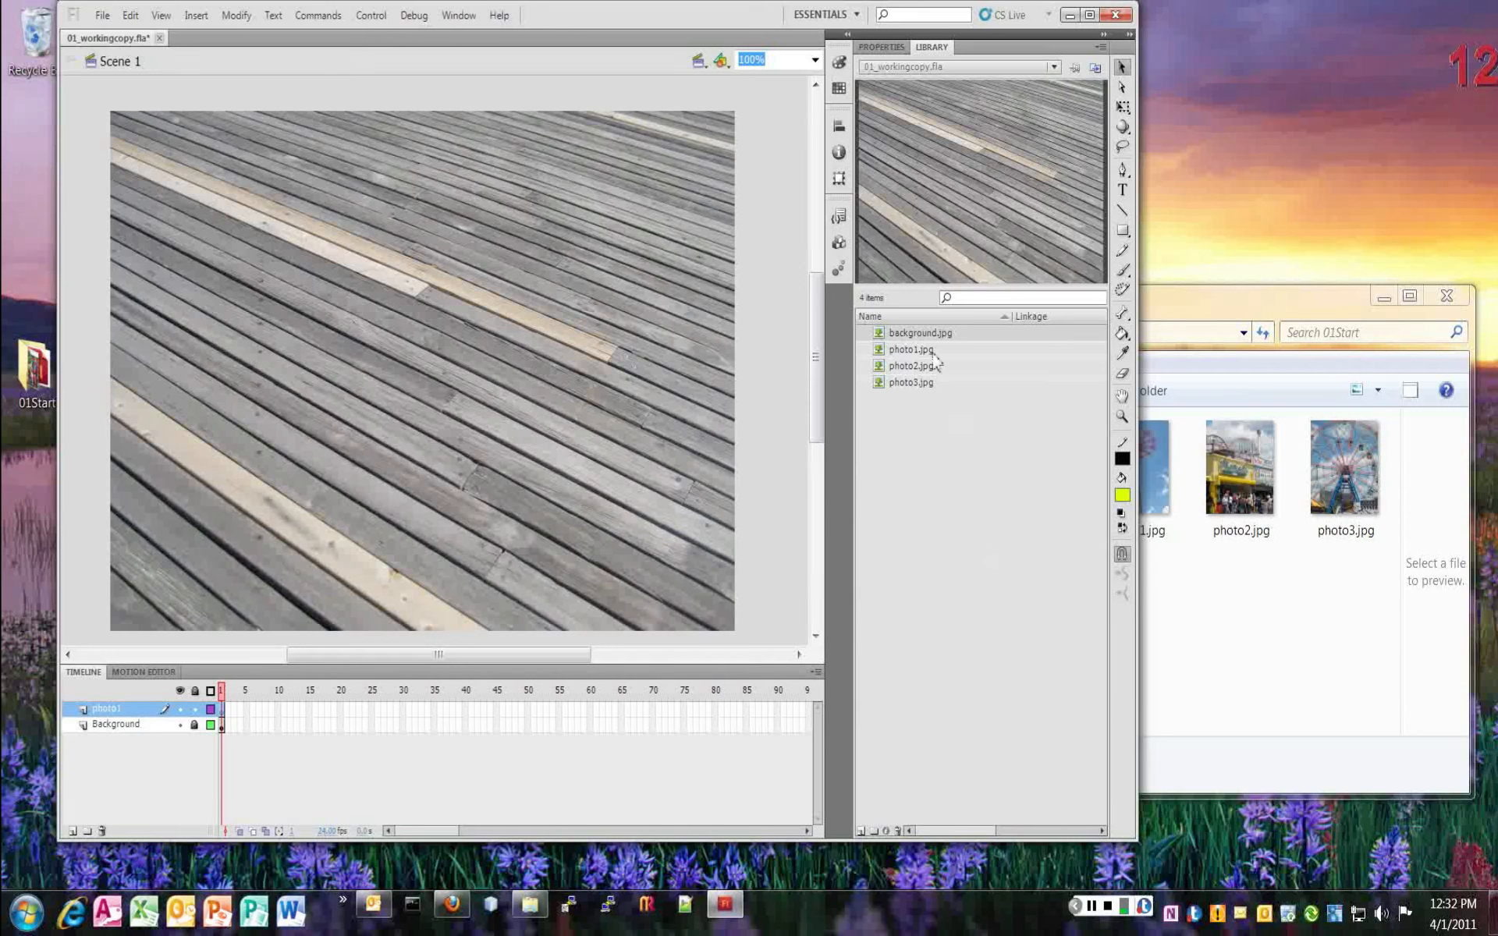
left_click_drag(926, 365, 597, 394)
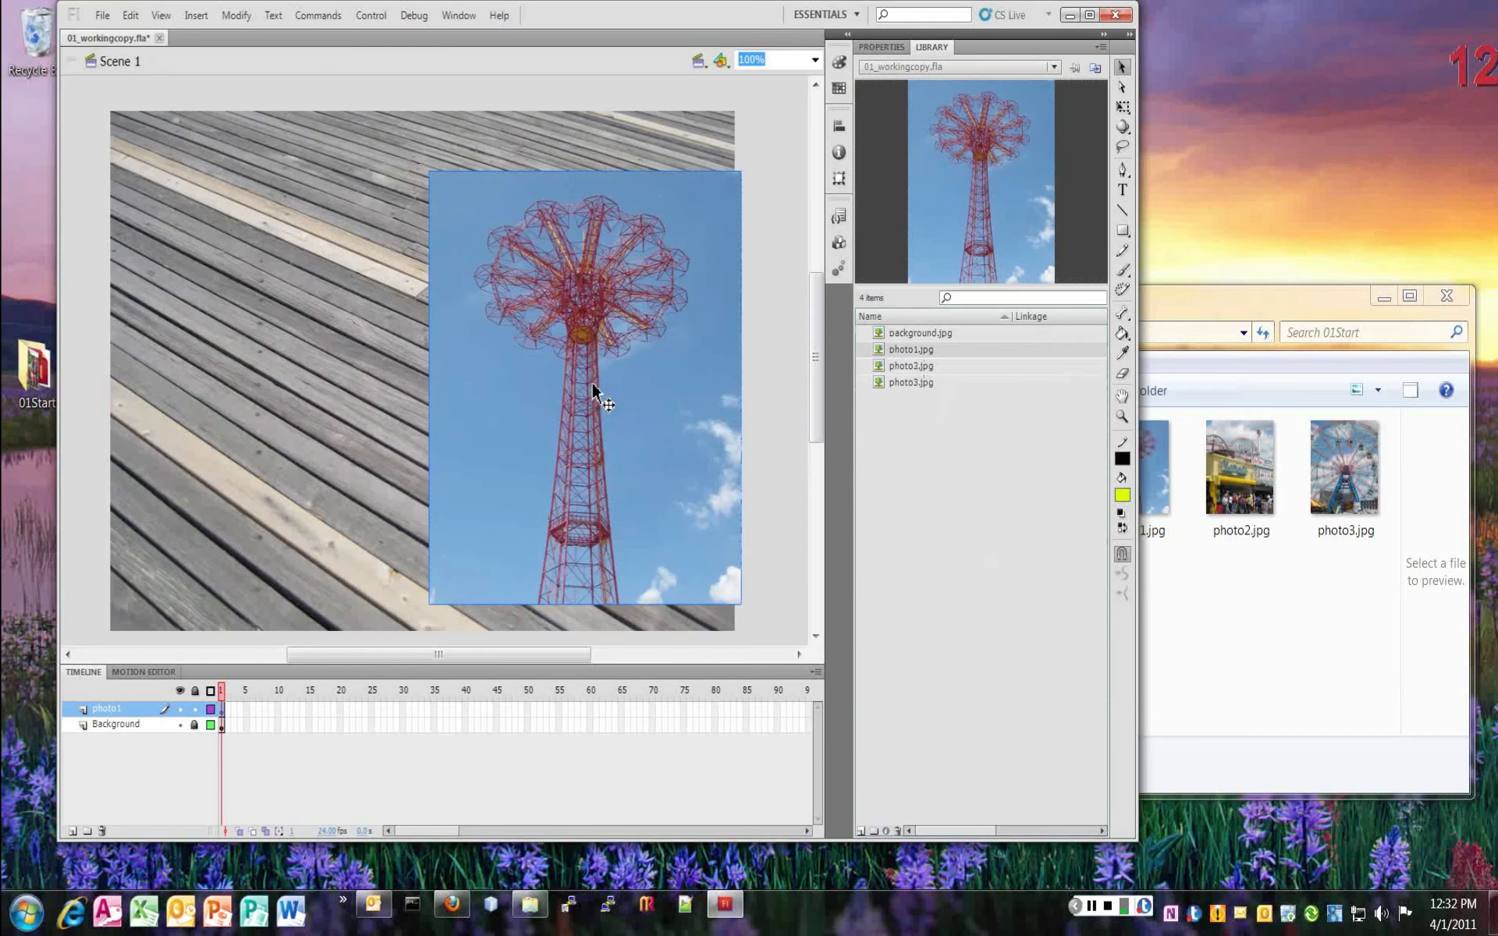
left_click_drag(611, 333, 300, 342)
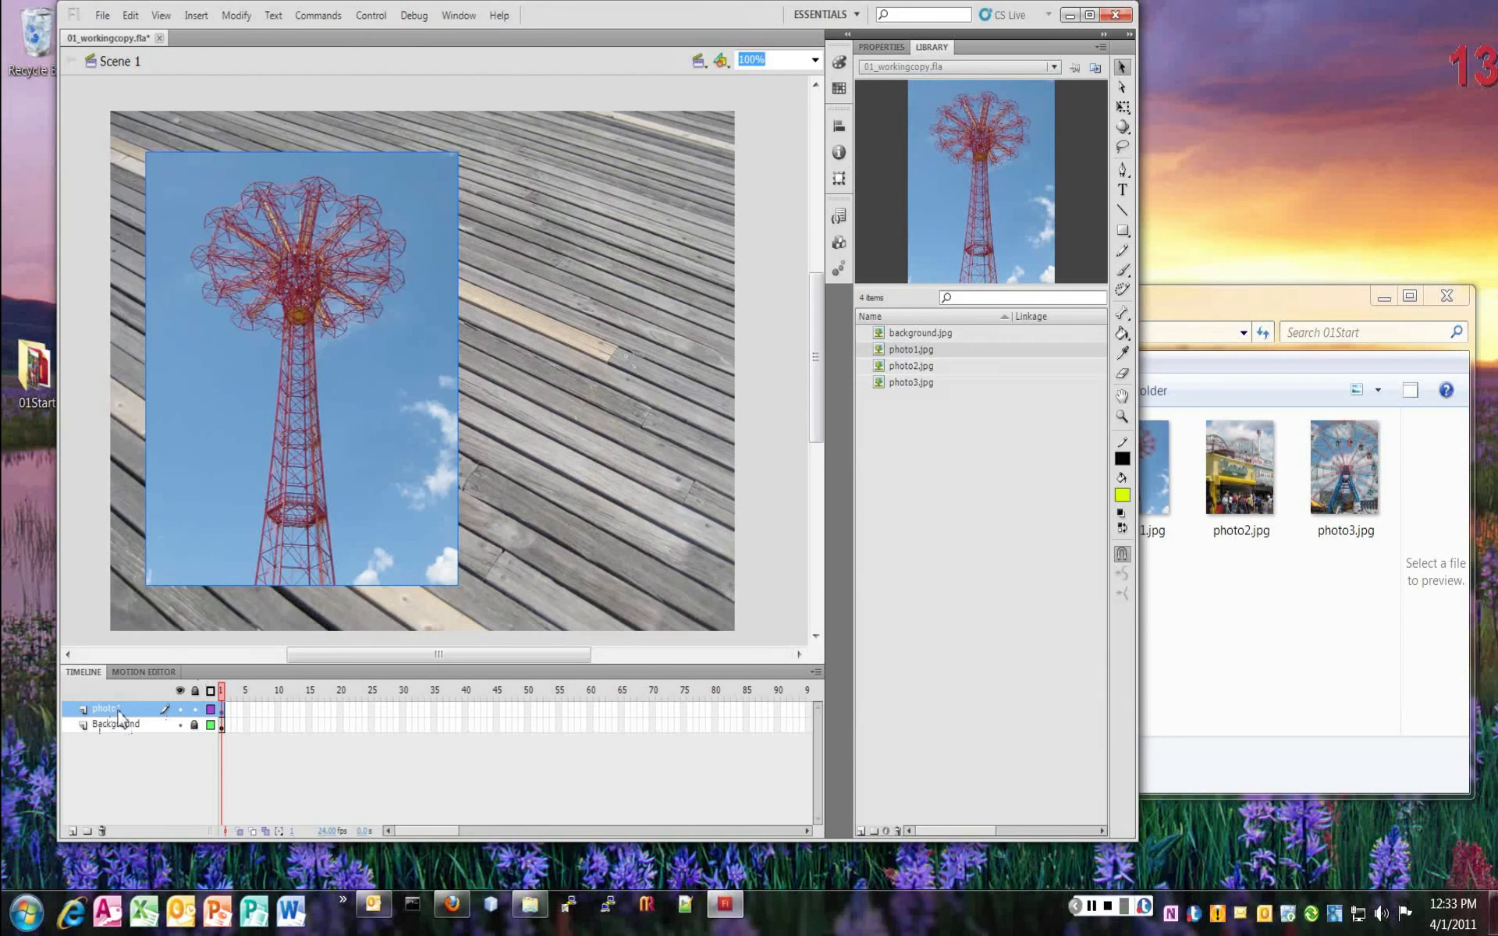
left_click(193, 15)
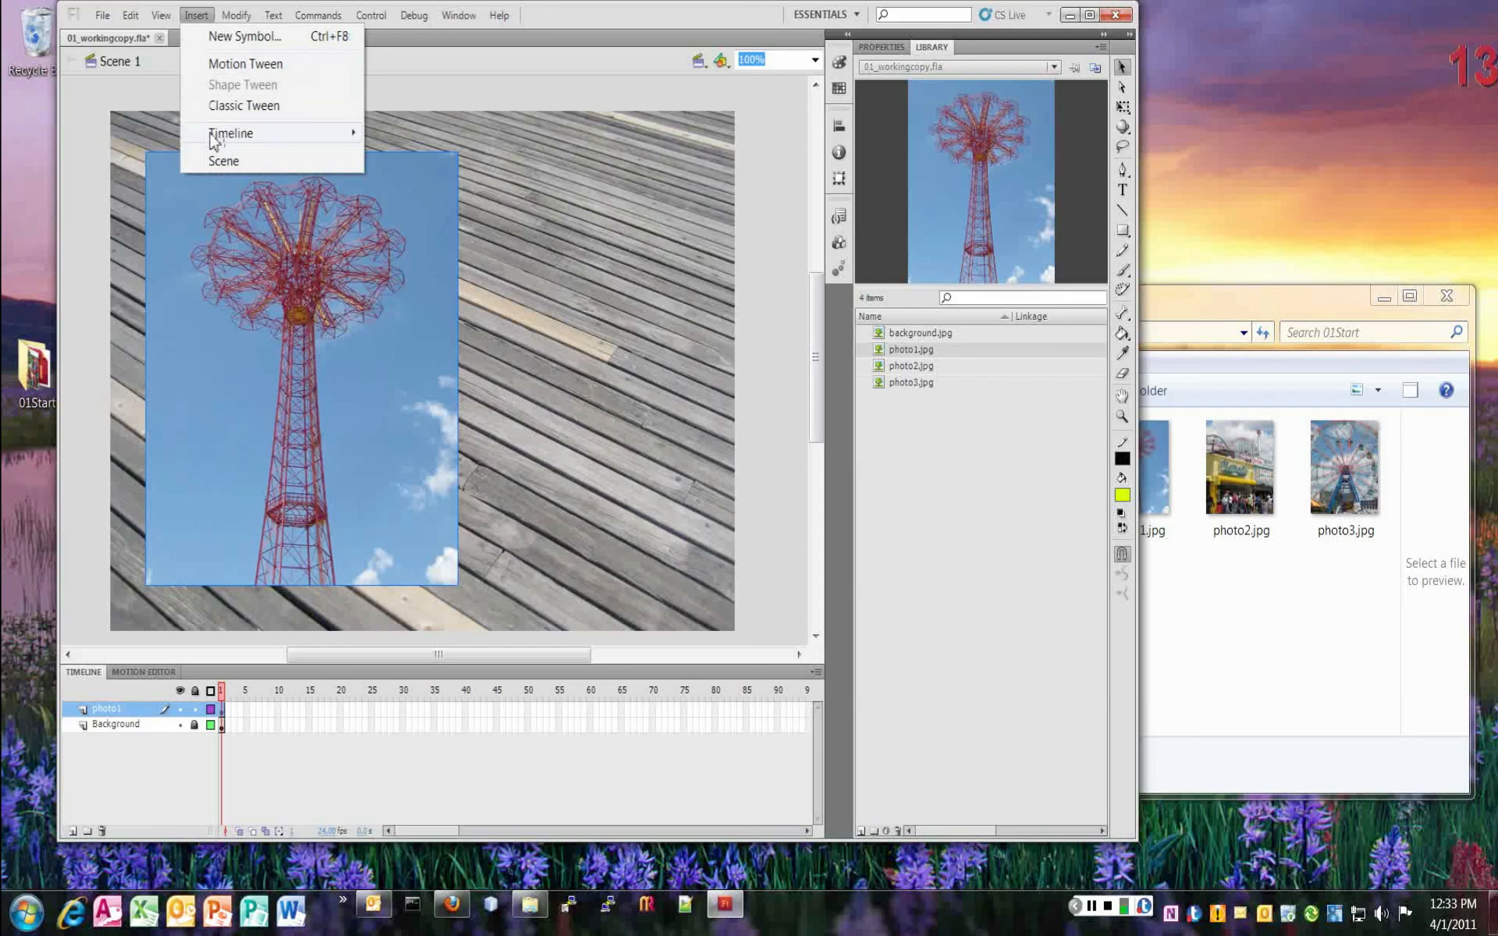
mouse_move(218, 134)
left_click(117, 790)
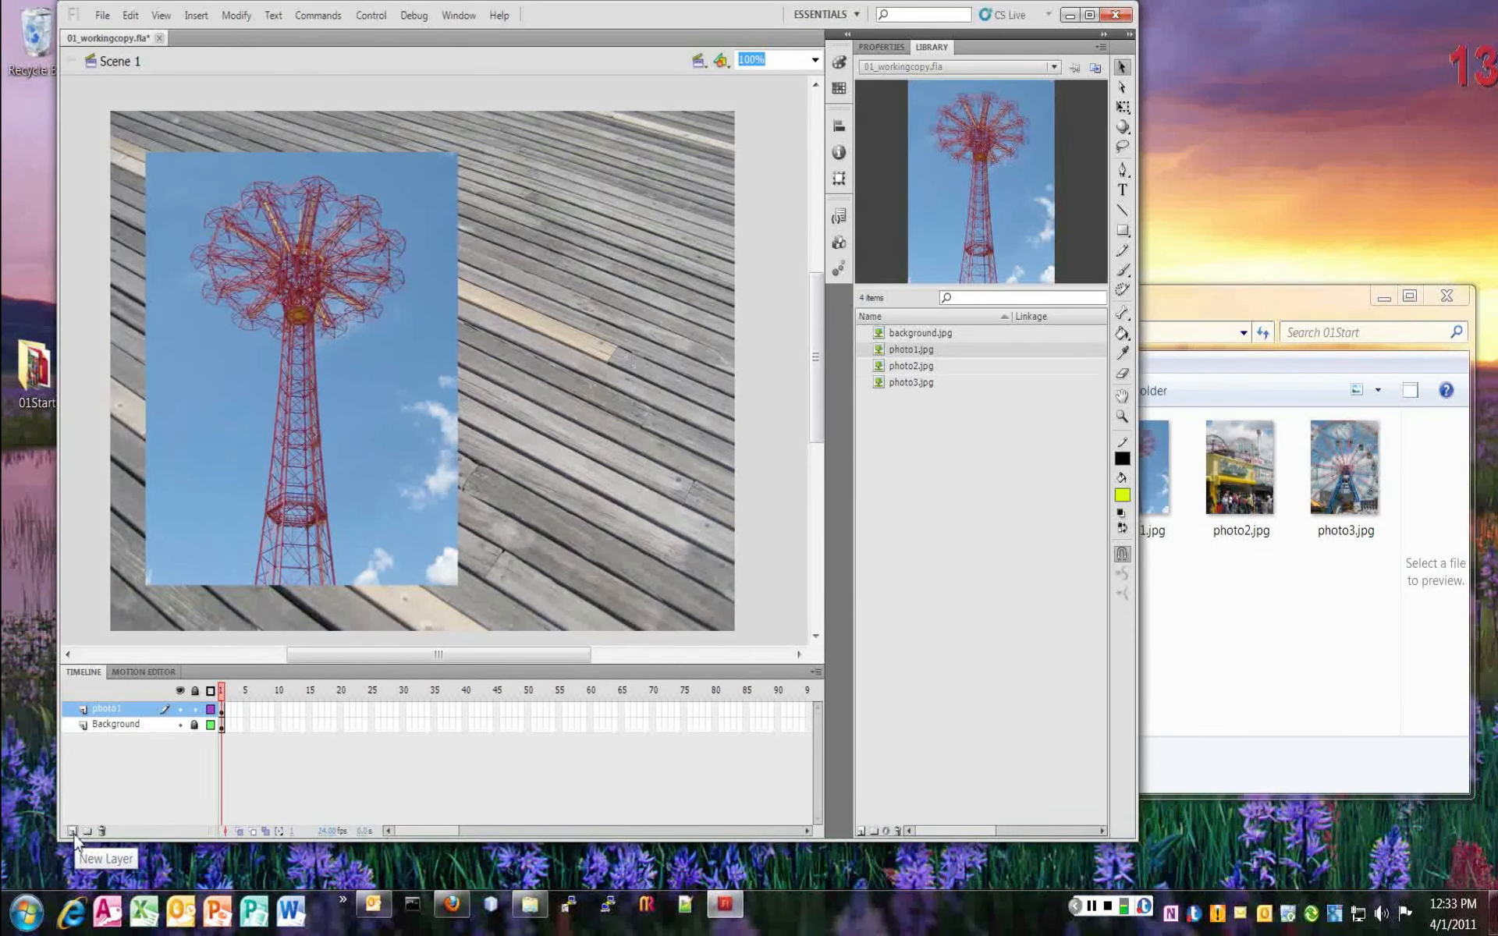
left_click(114, 725)
left_click(110, 712)
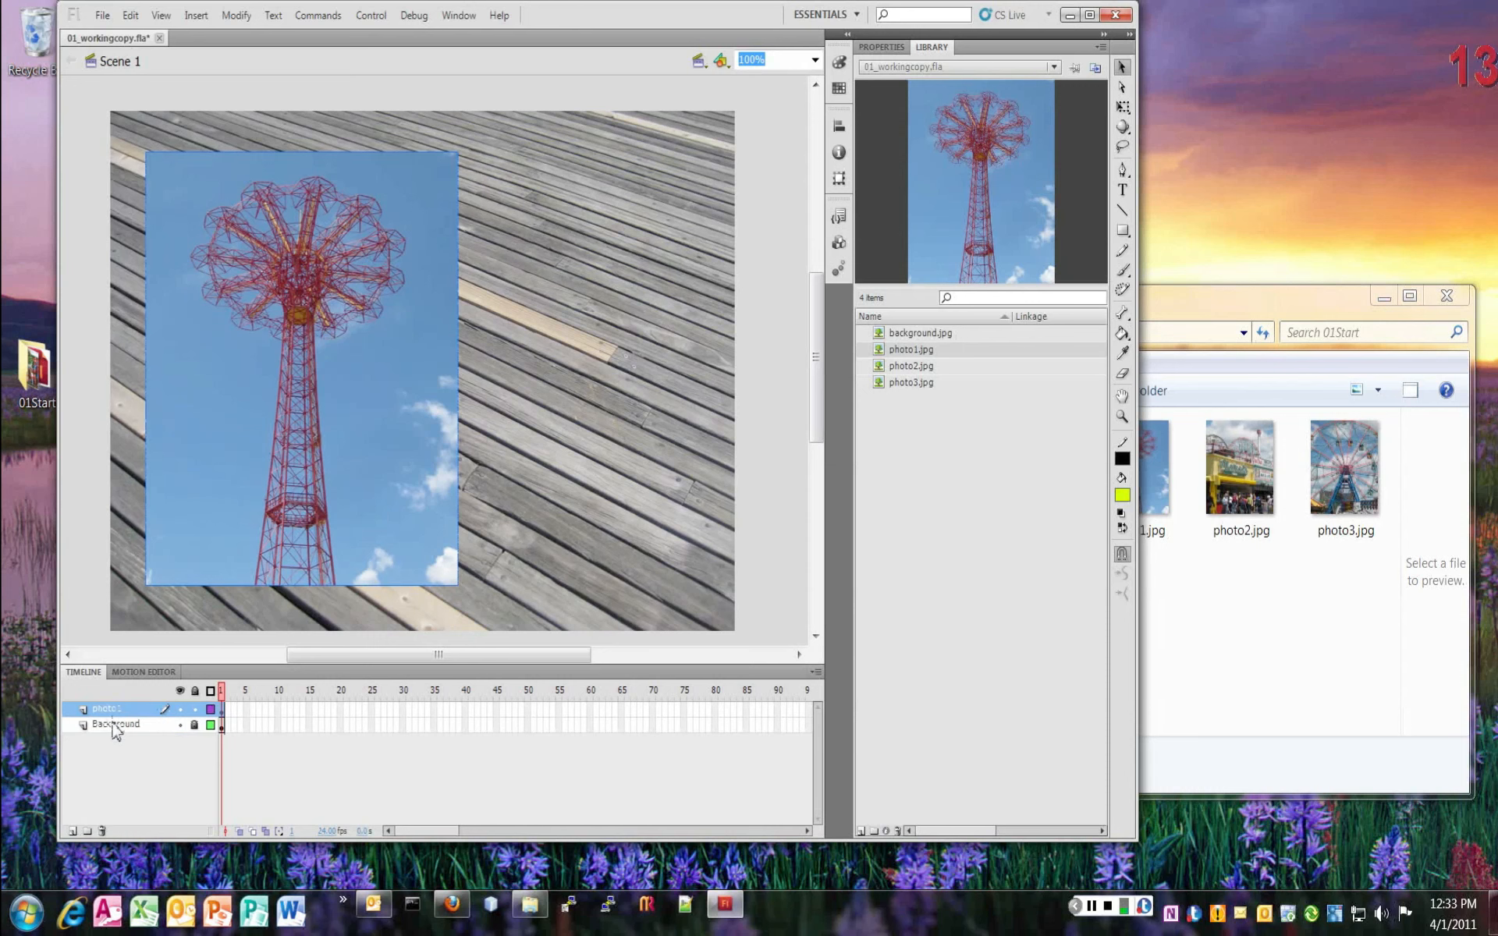
- Try inserting a layer directly above Background and delete that new layer
left_click(113, 728)
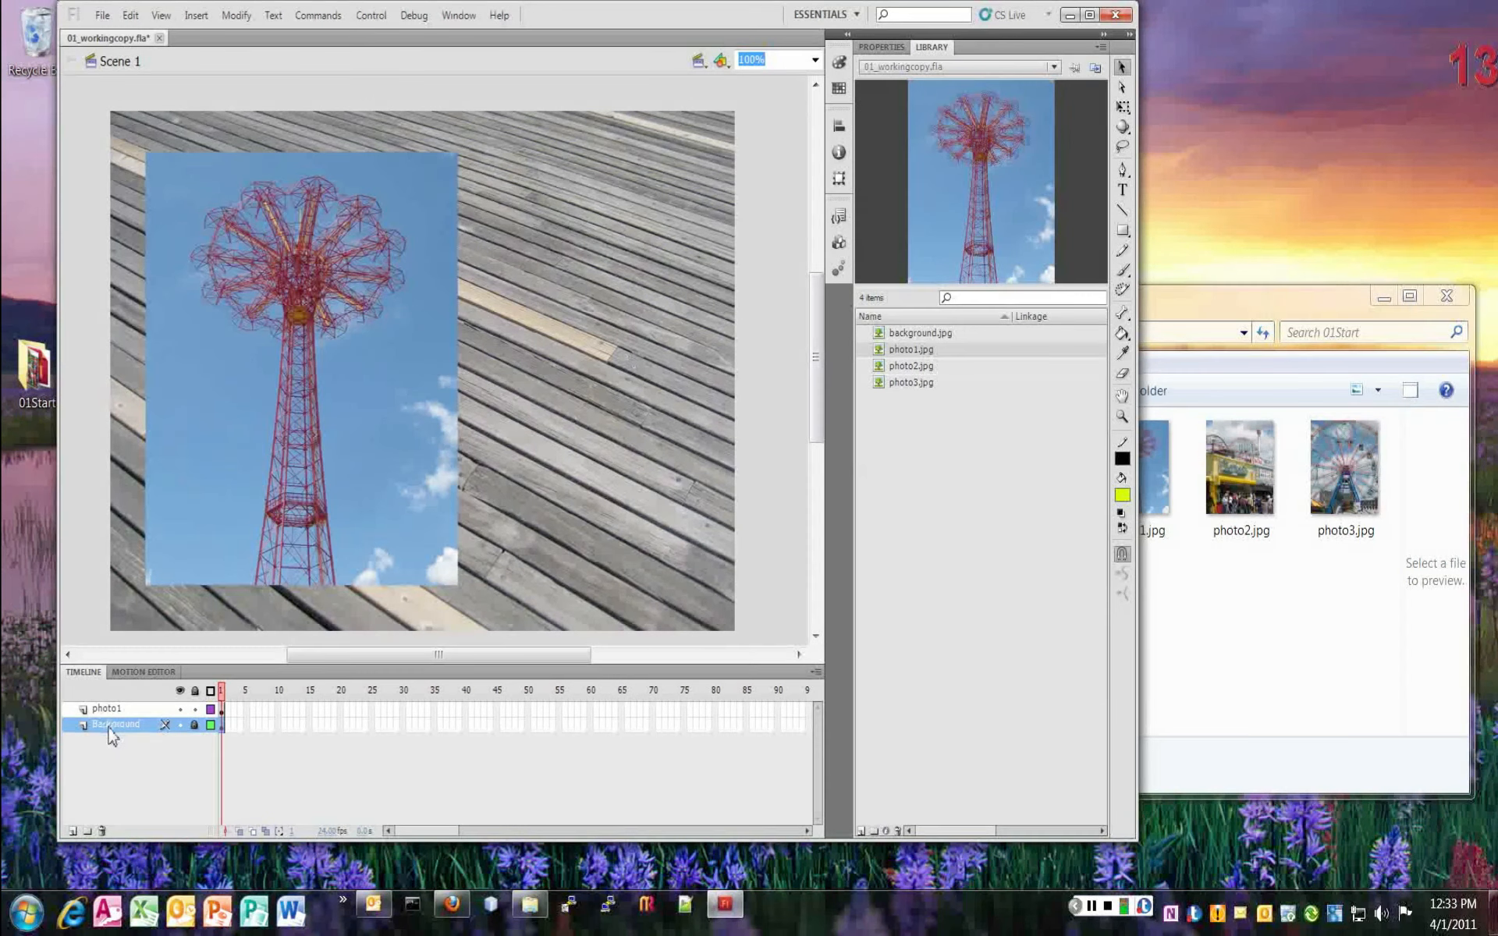
left_click(71, 832)
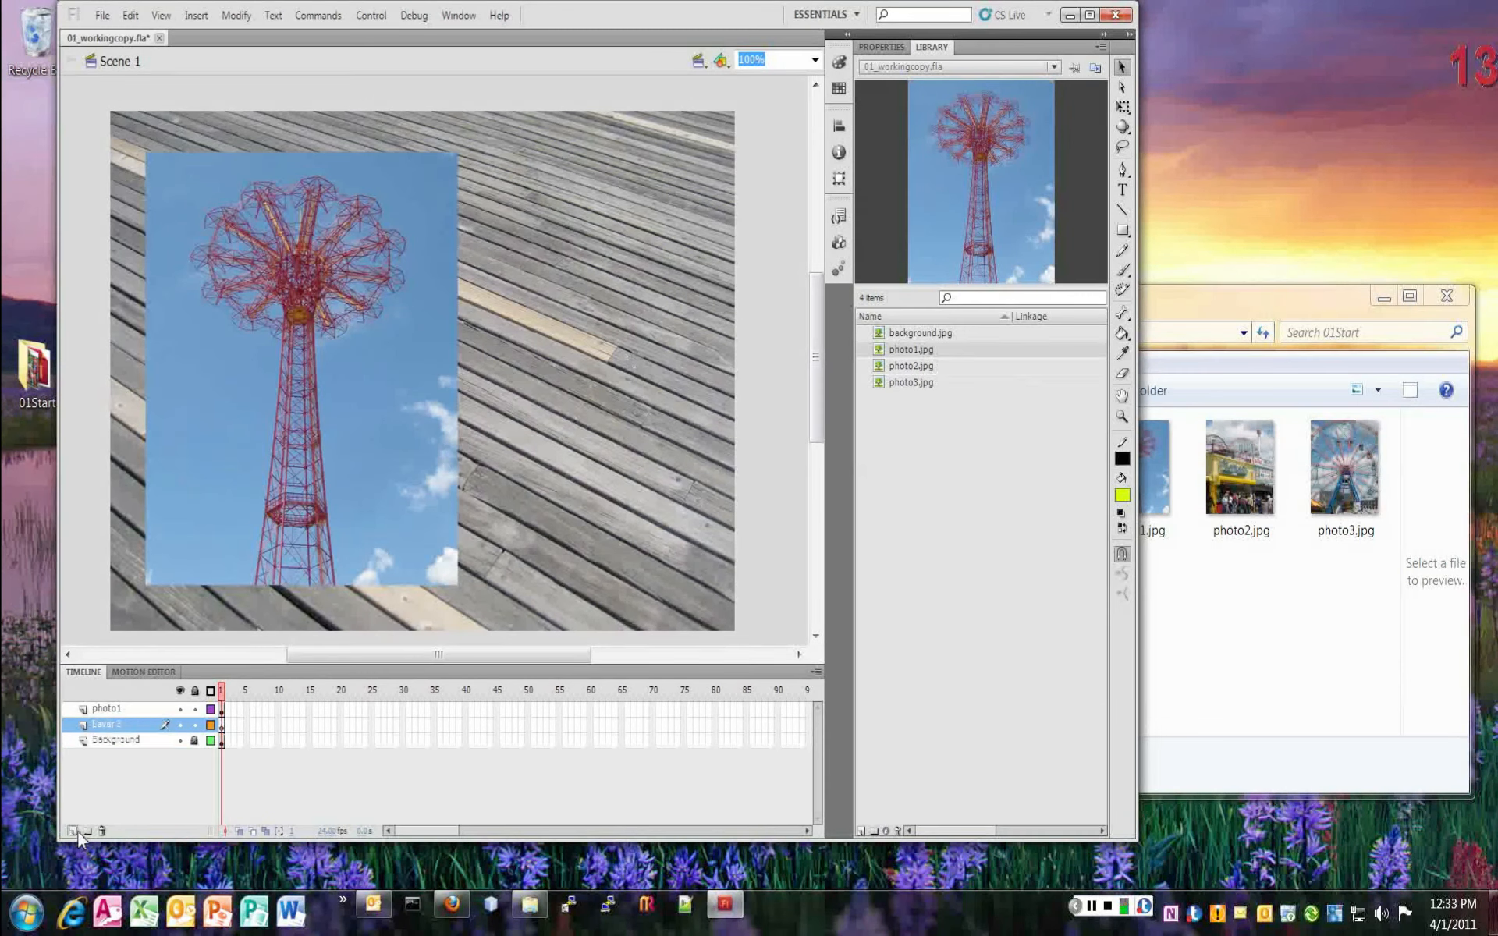
right_click(109, 725)
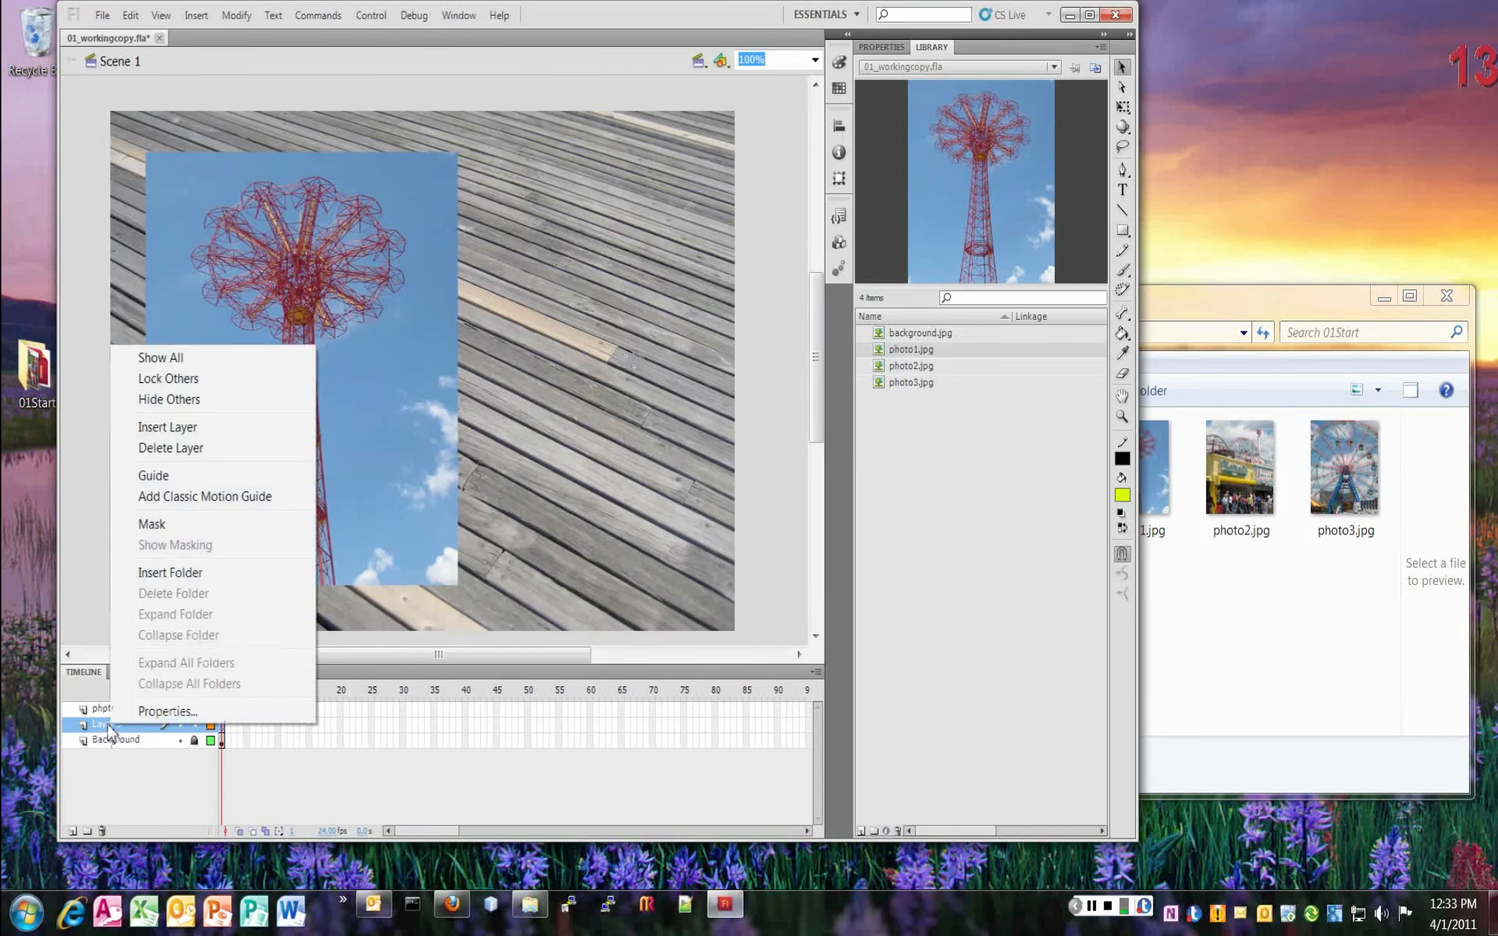
left_click(189, 450)
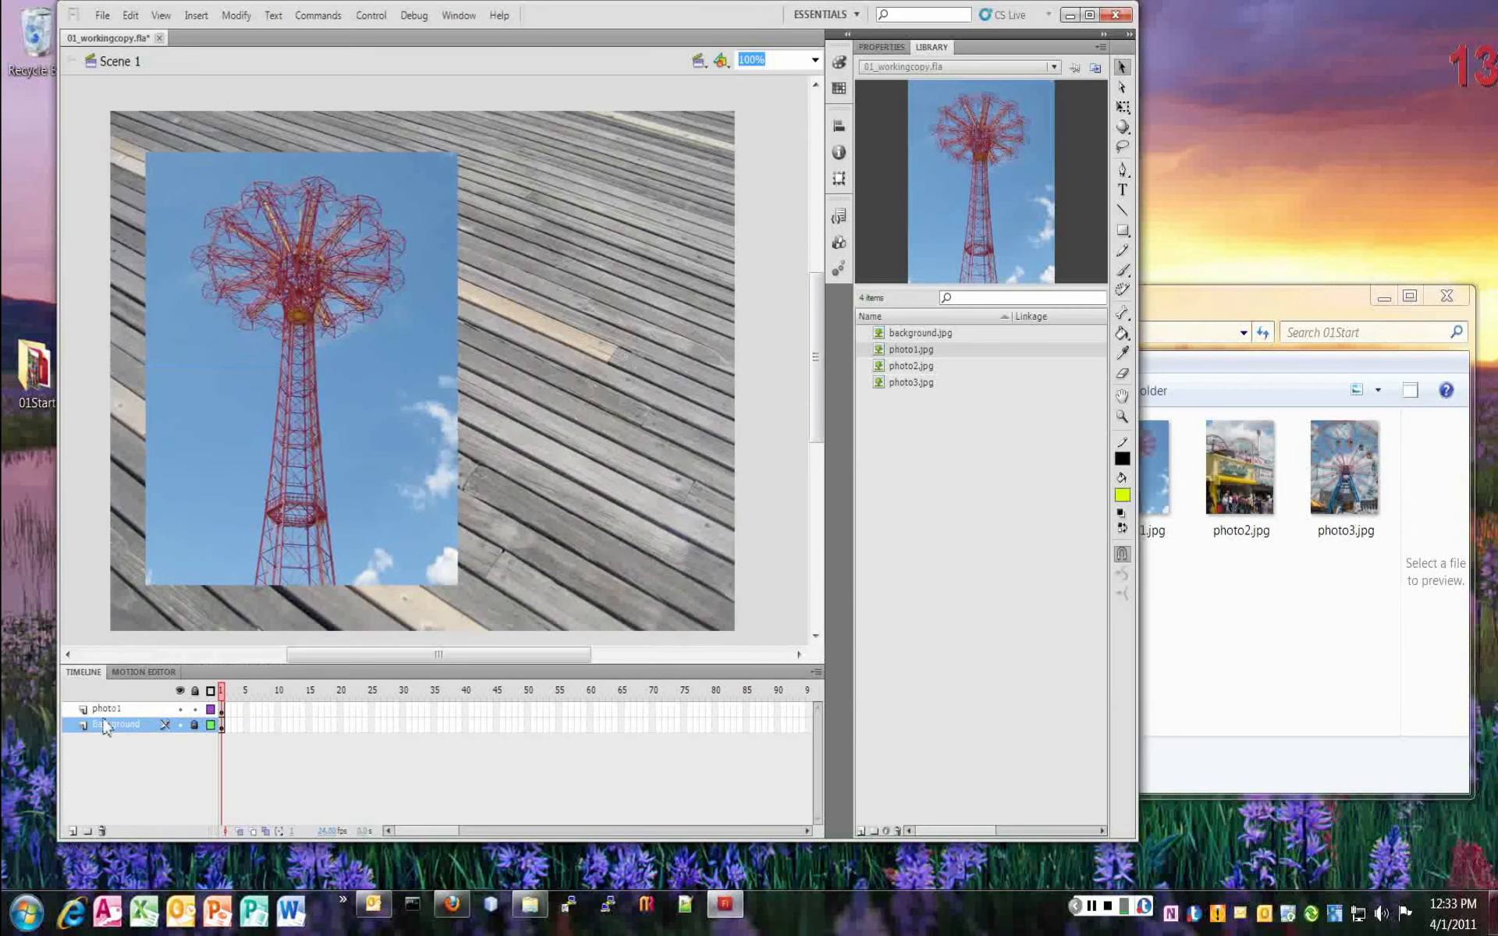
- Add a new layer at the top of the layer stack and name it photo2
left_click(73, 831)
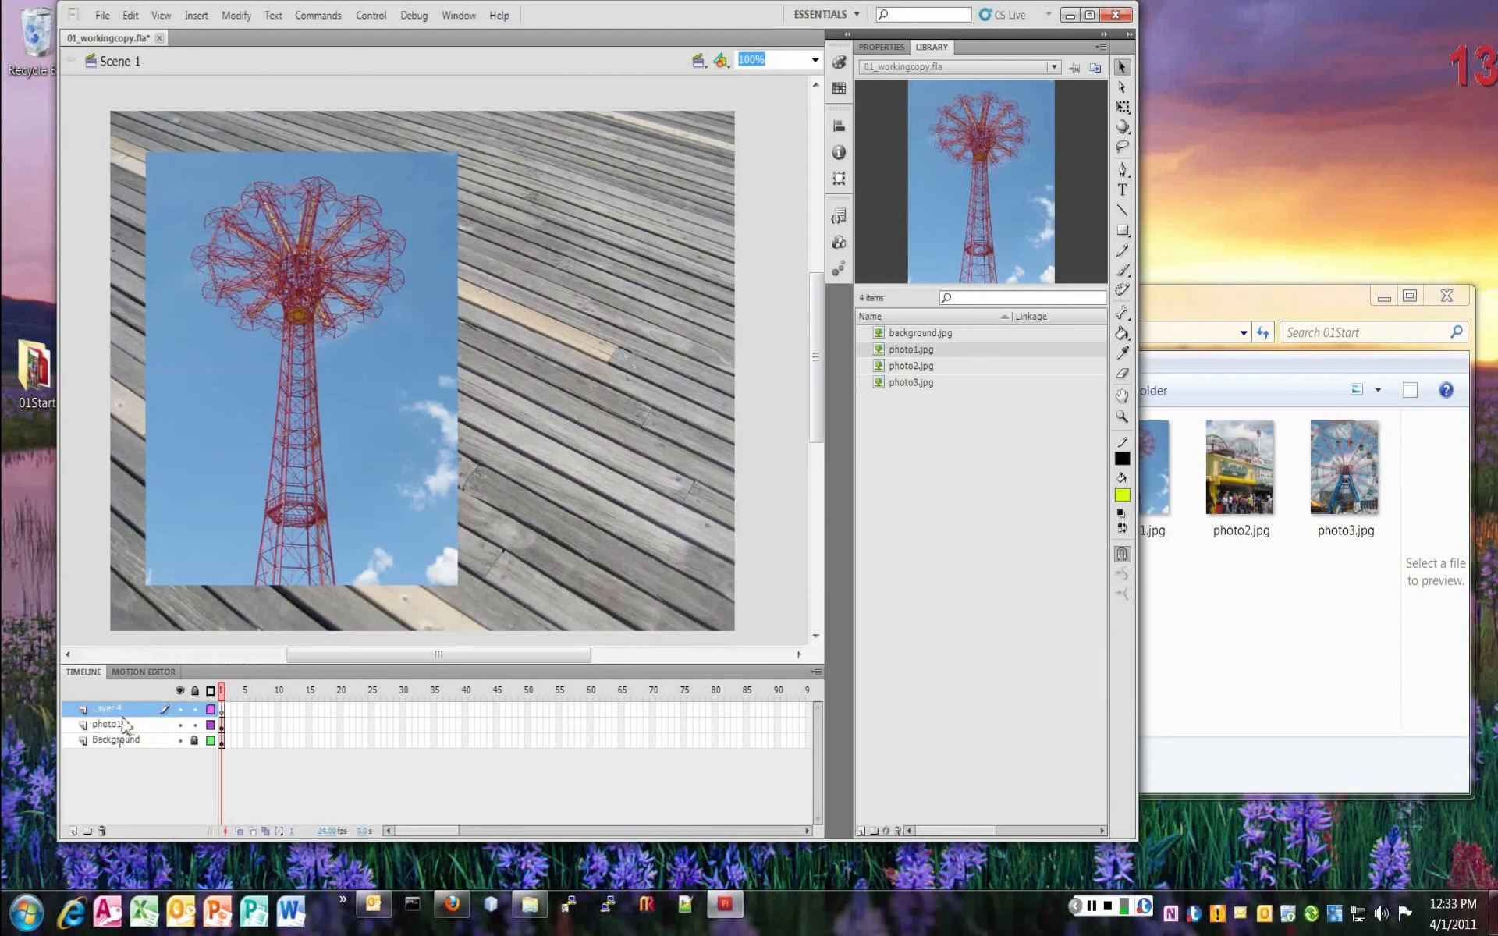
double_click(110, 709)
type("photo2")
key("Return")
- Insert frames up to frame 48 on the Background, photo1 and photo2 layers
mouse_move(116, 725)
left_mouse_down()
mouse_move(119, 708)
mouse_move(115, 728)
left_mouse_up()
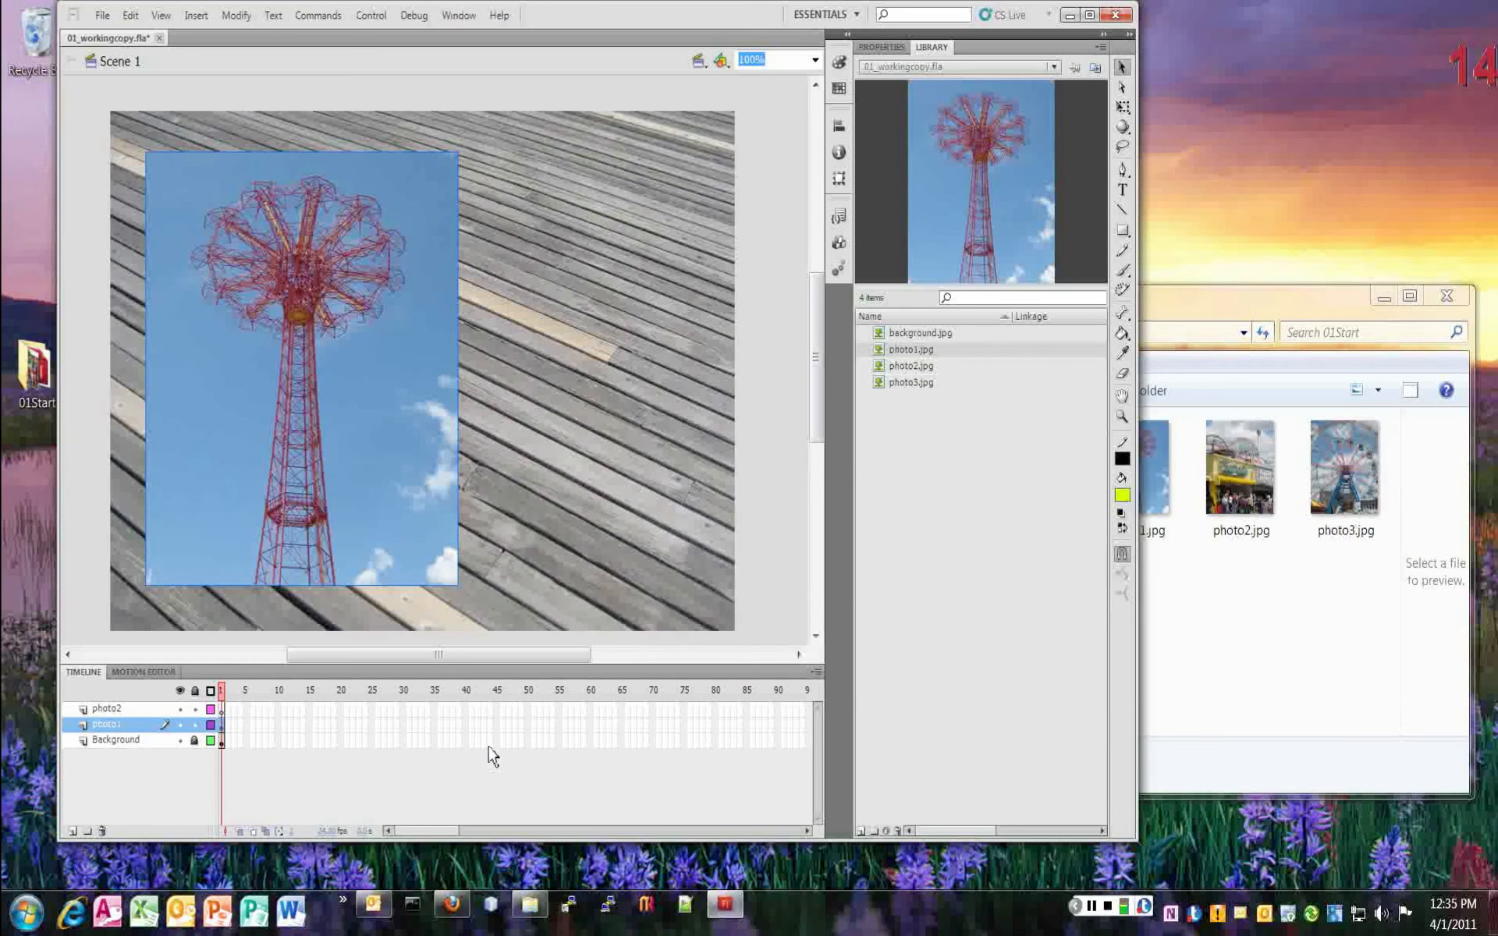
left_click(490, 726)
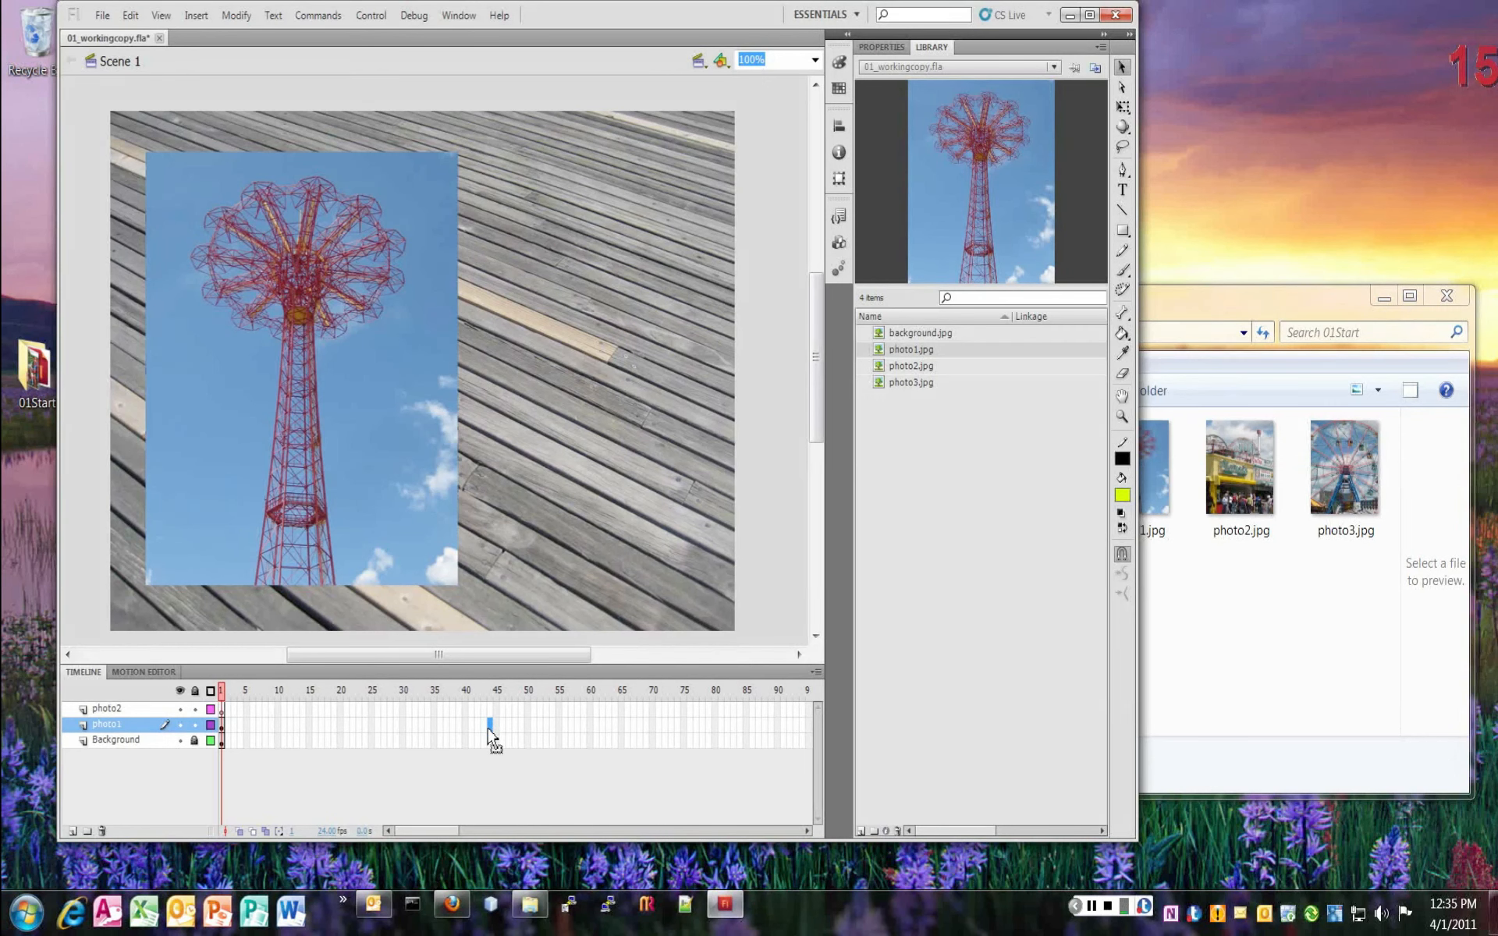
mouse_move(489, 730)
left_mouse_down()
mouse_move(492, 757)
mouse_move(492, 743)
left_mouse_up()
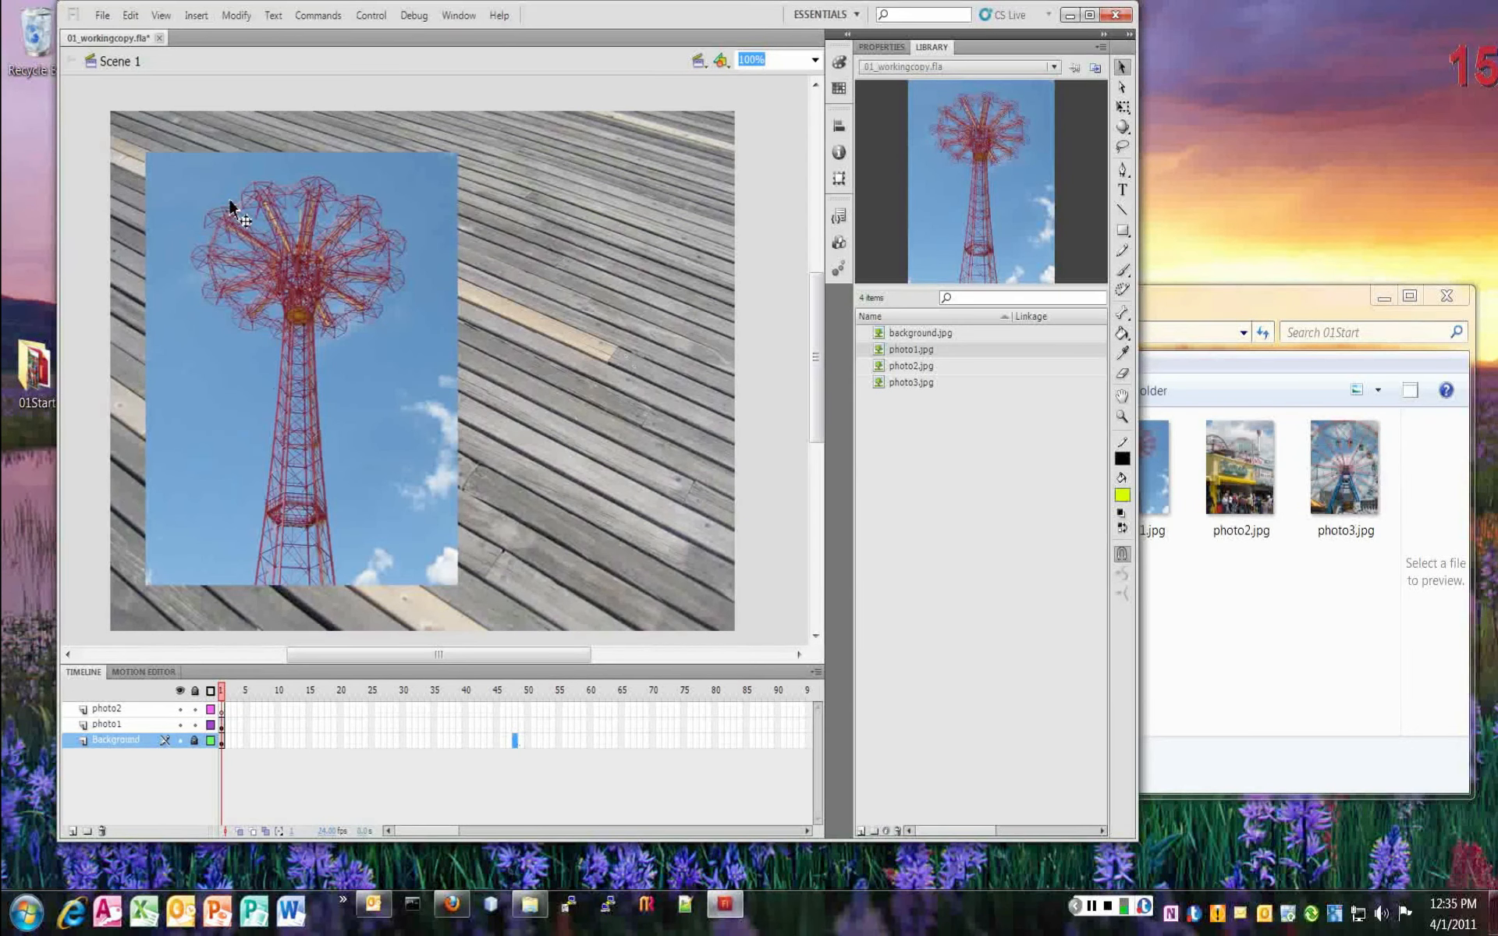
left_click(196, 15)
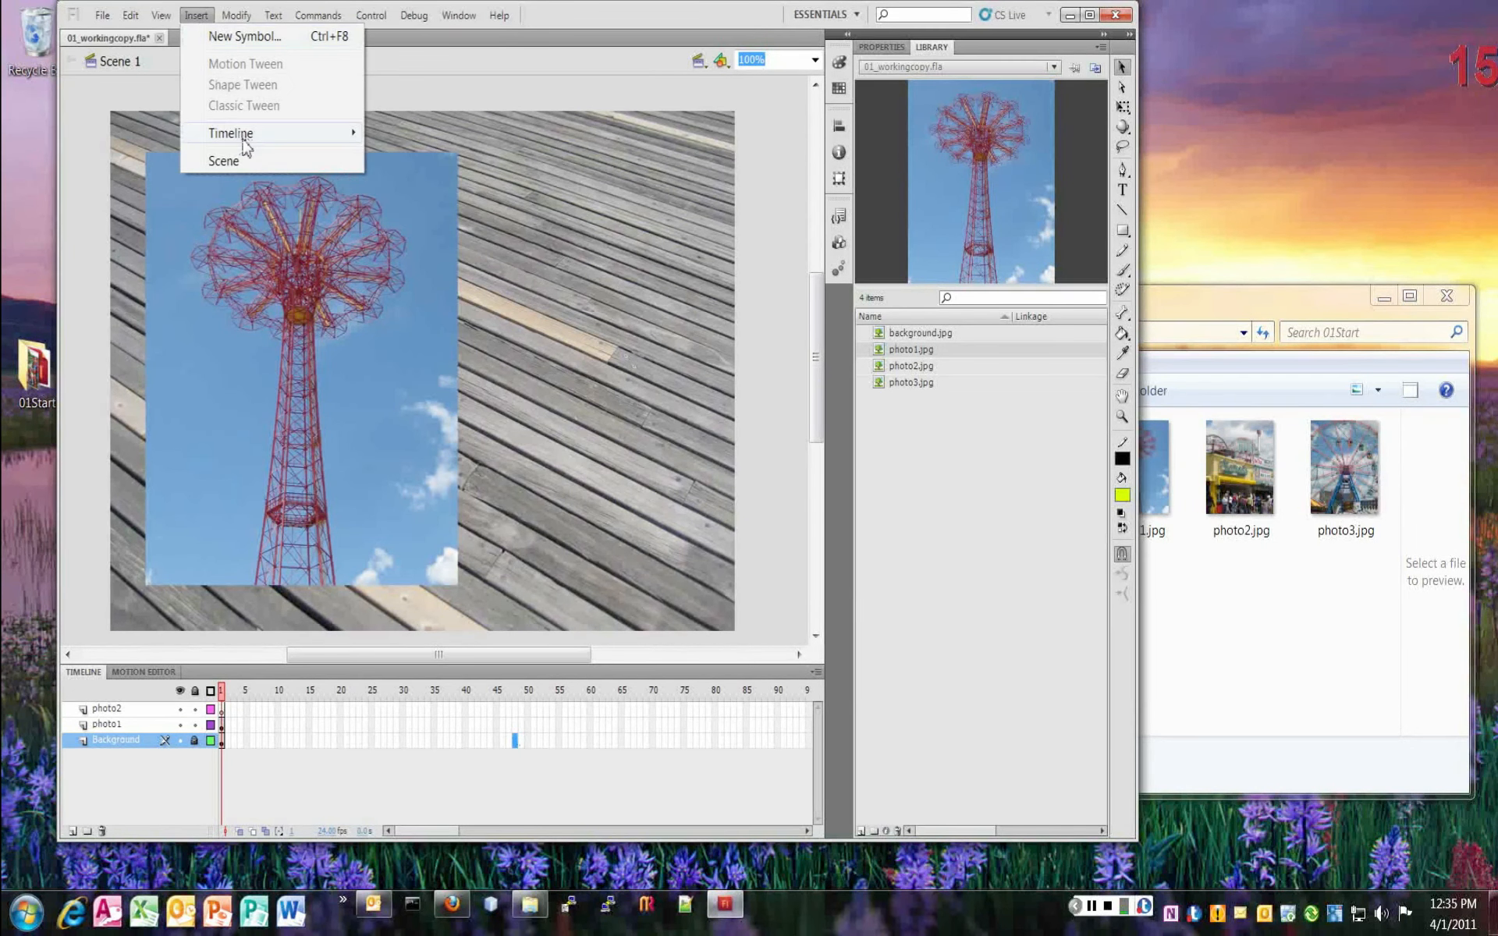
mouse_move(247, 147)
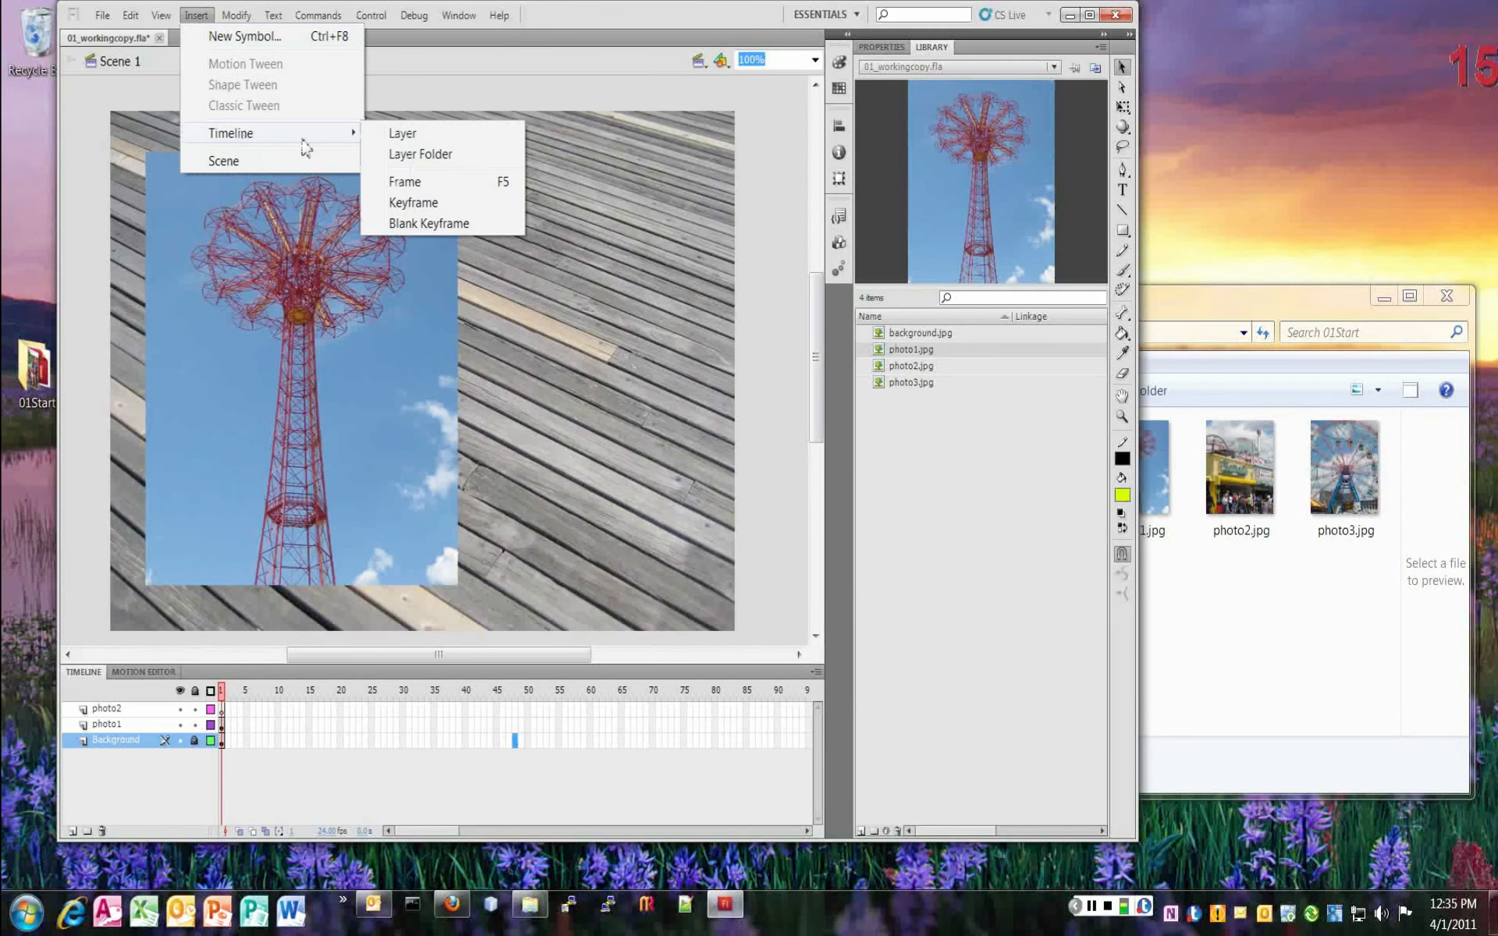
left_click(442, 190)
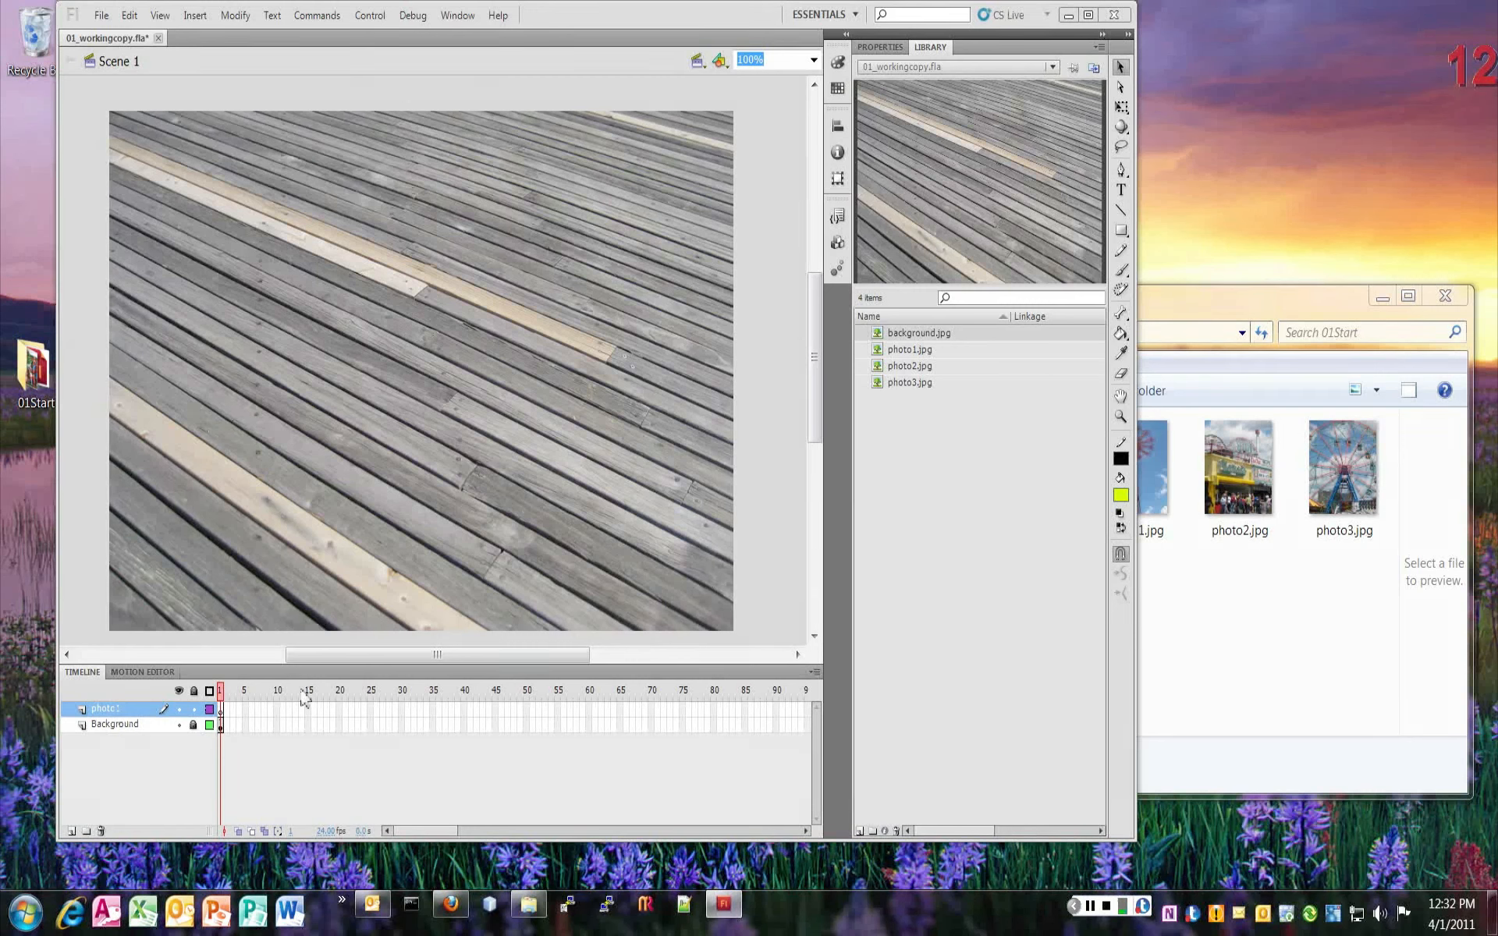
- Place photo1.jpg from the library on the photo1 layer, over the left half of the stage
left_click(110, 722)
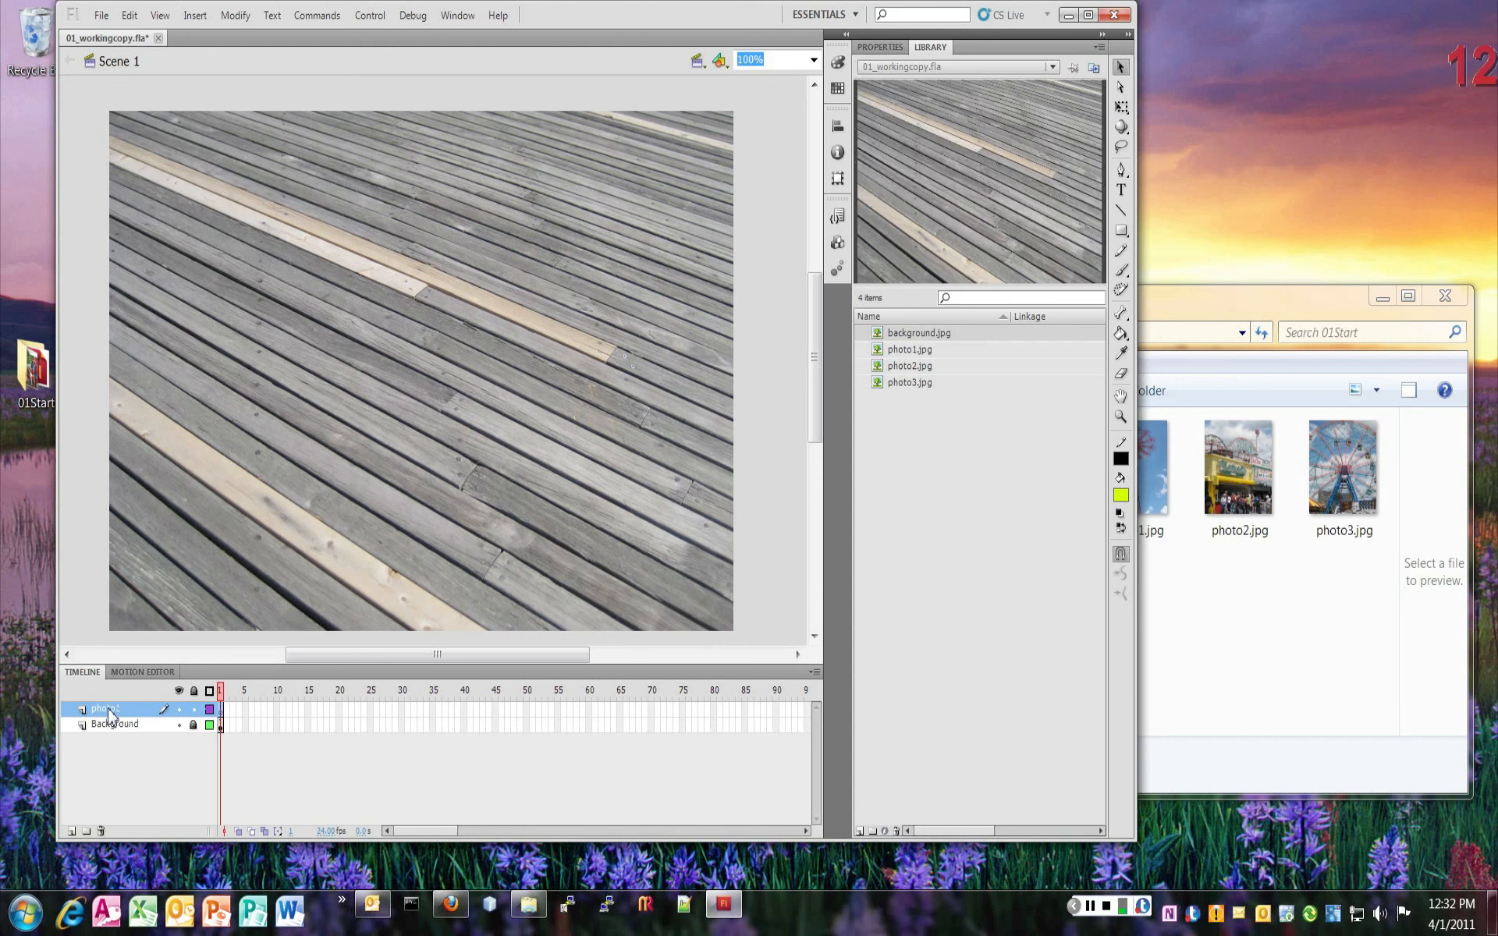
left_click_drag(923, 349, 299, 349)
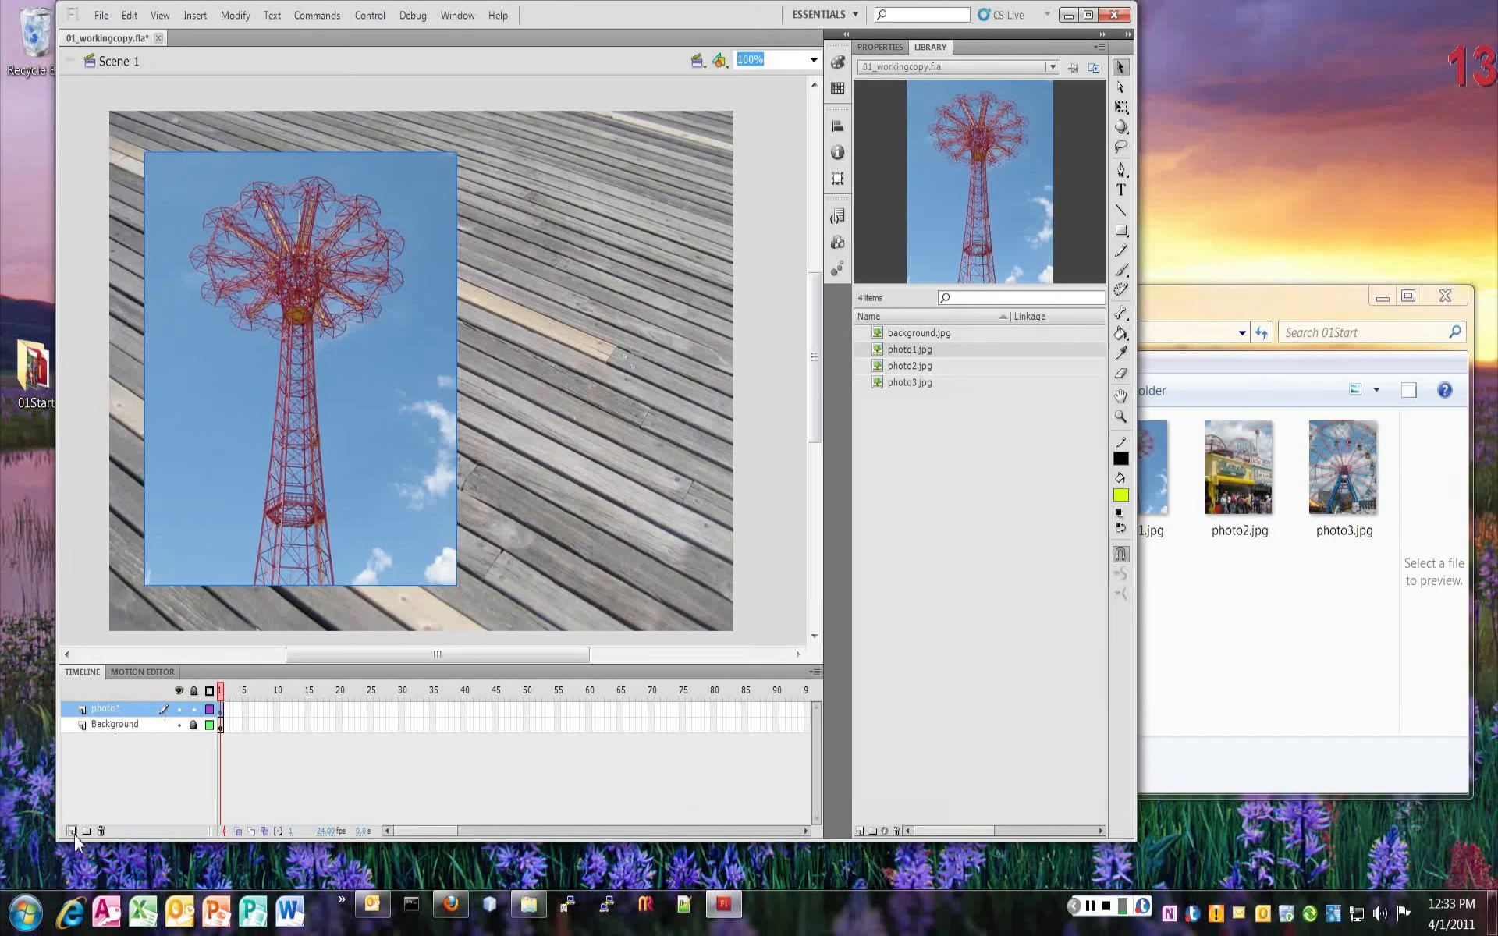
left_click(193, 16)
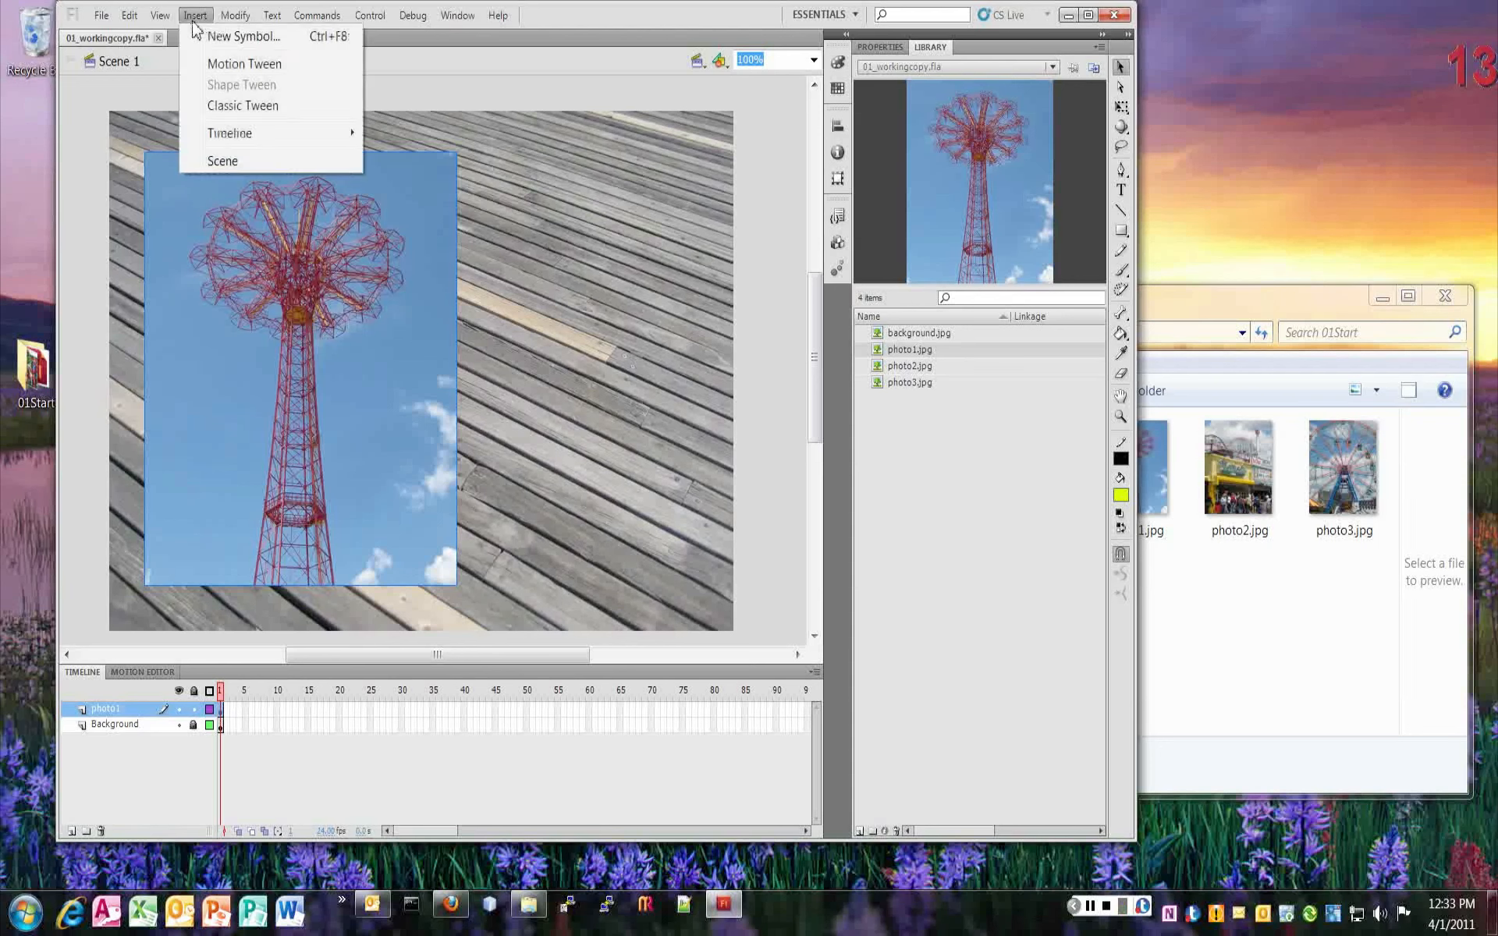
mouse_move(234, 134)
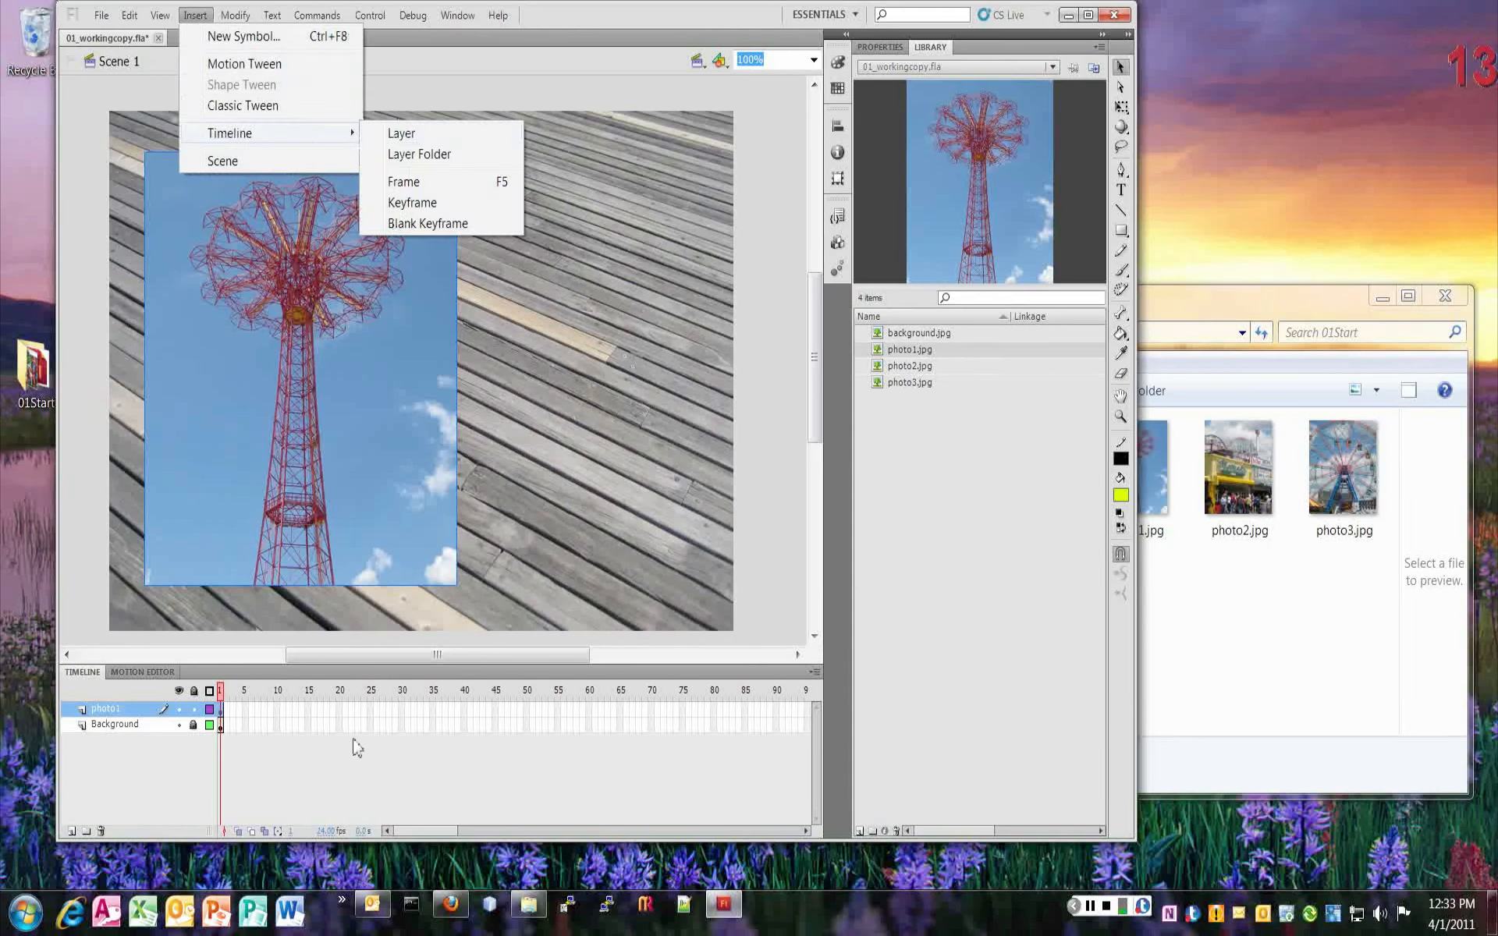
left_click(137, 776)
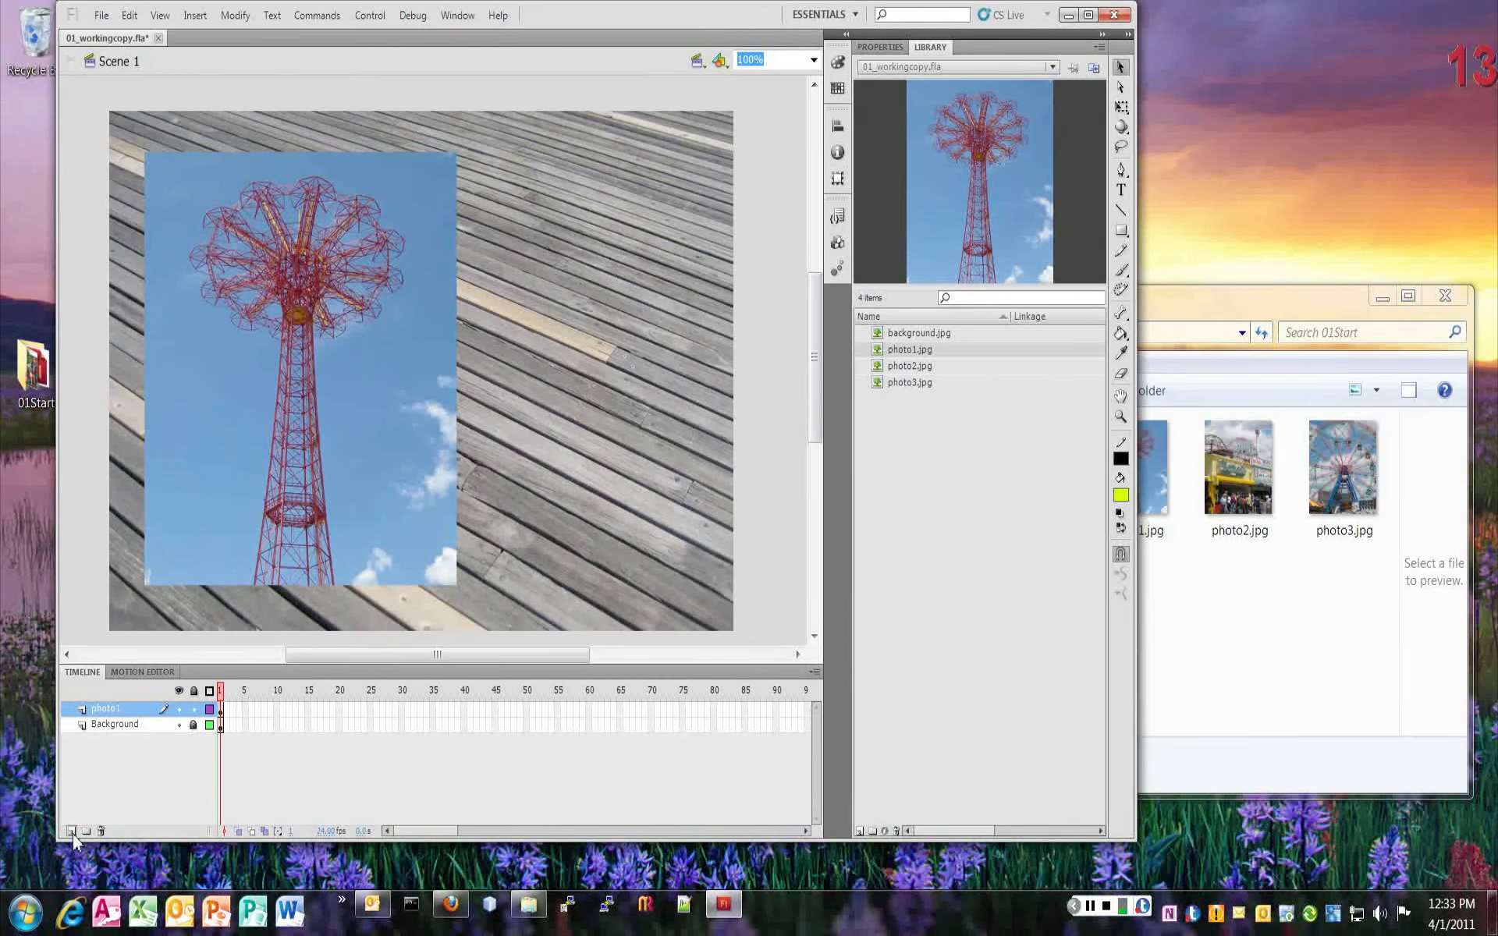
- Try adding a layer between photo1 and Background and remove it again
left_click(113, 724)
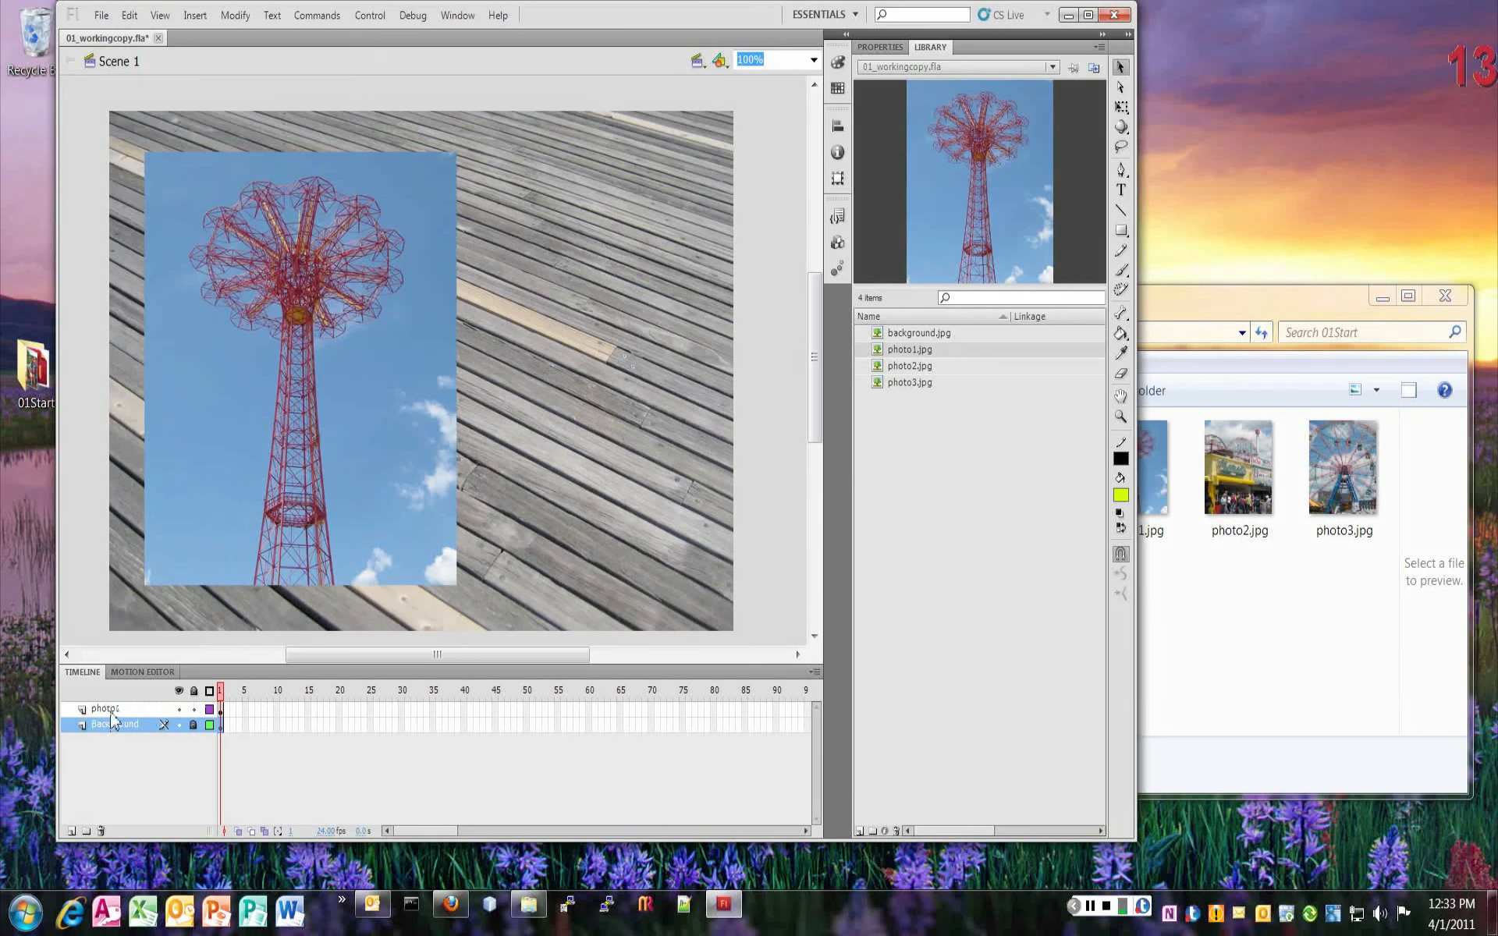
left_click(110, 711)
left_click(112, 727)
left_click(71, 831)
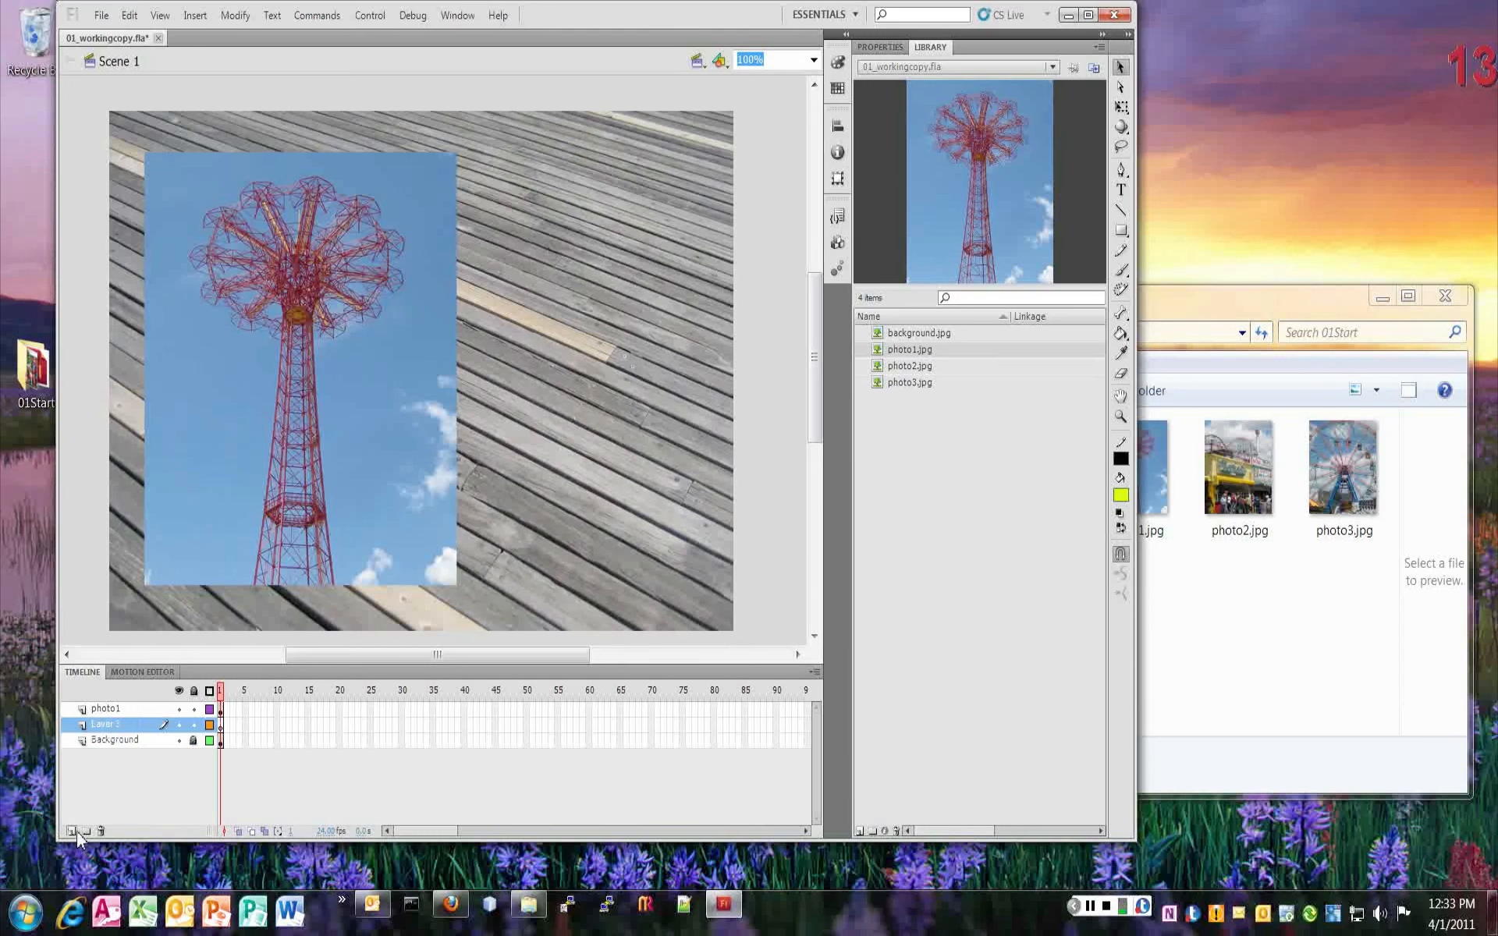
right_click(114, 724)
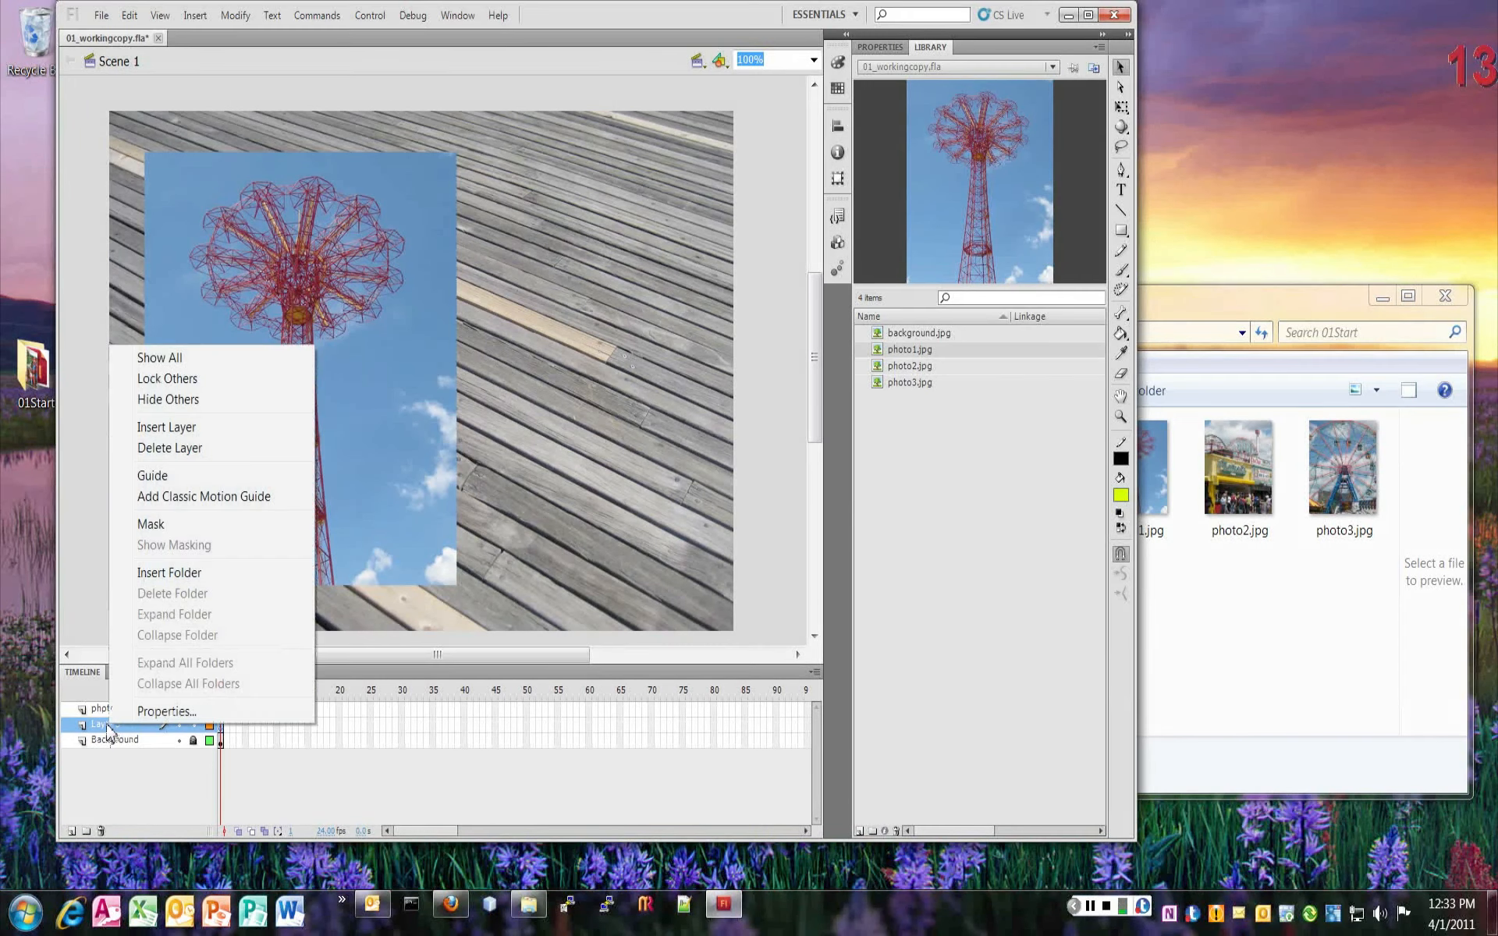
left_click(191, 449)
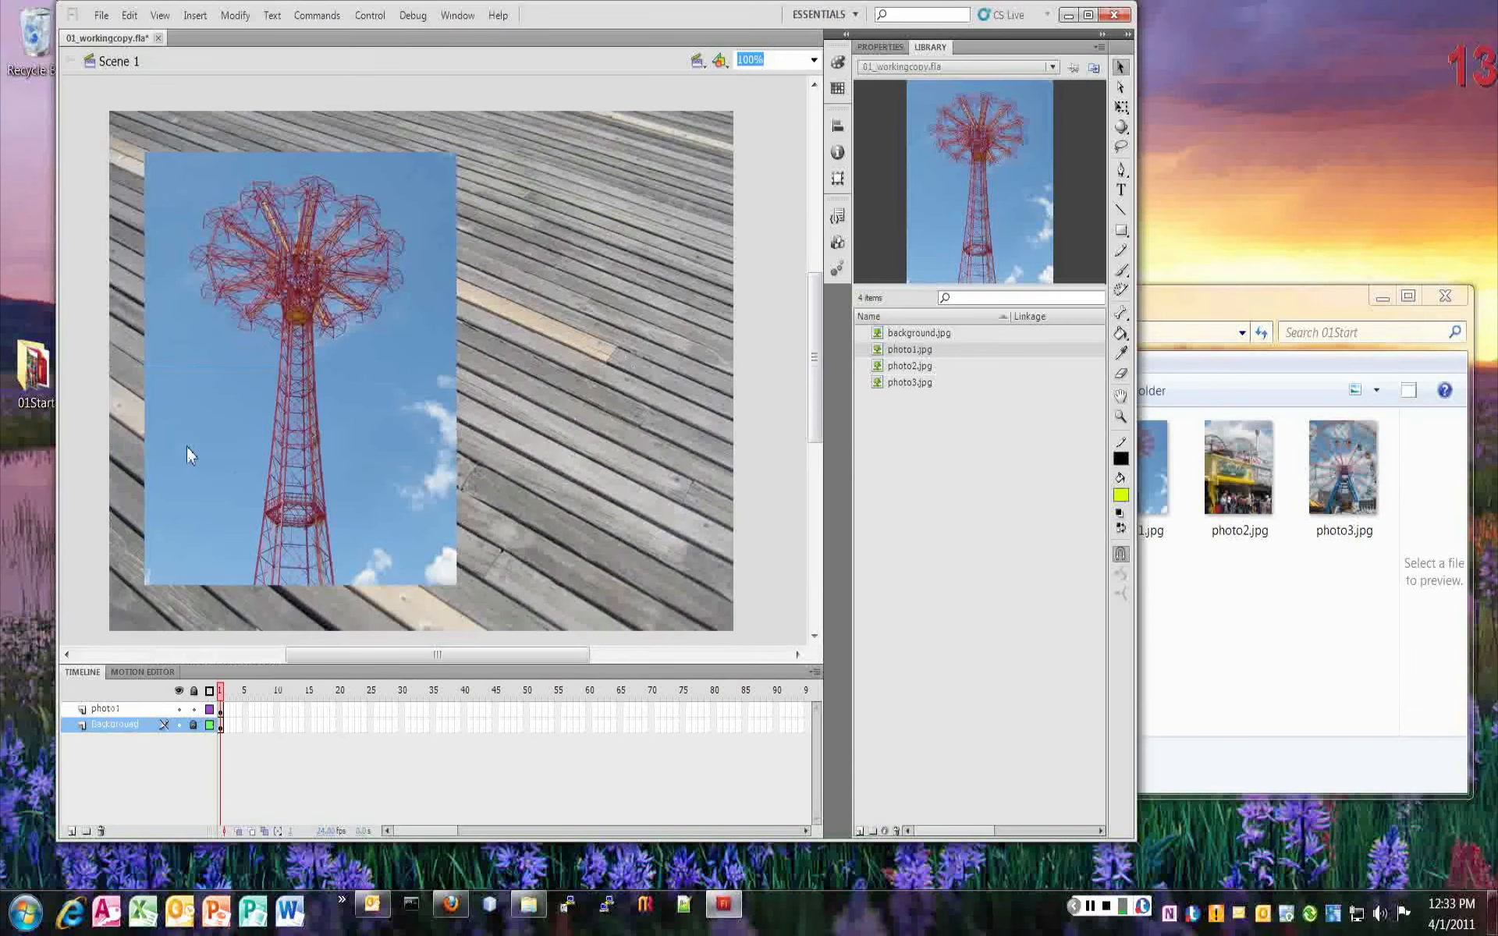
- Create a layer above photo1, rename it photo2 and keep it selected
left_click(71, 831)
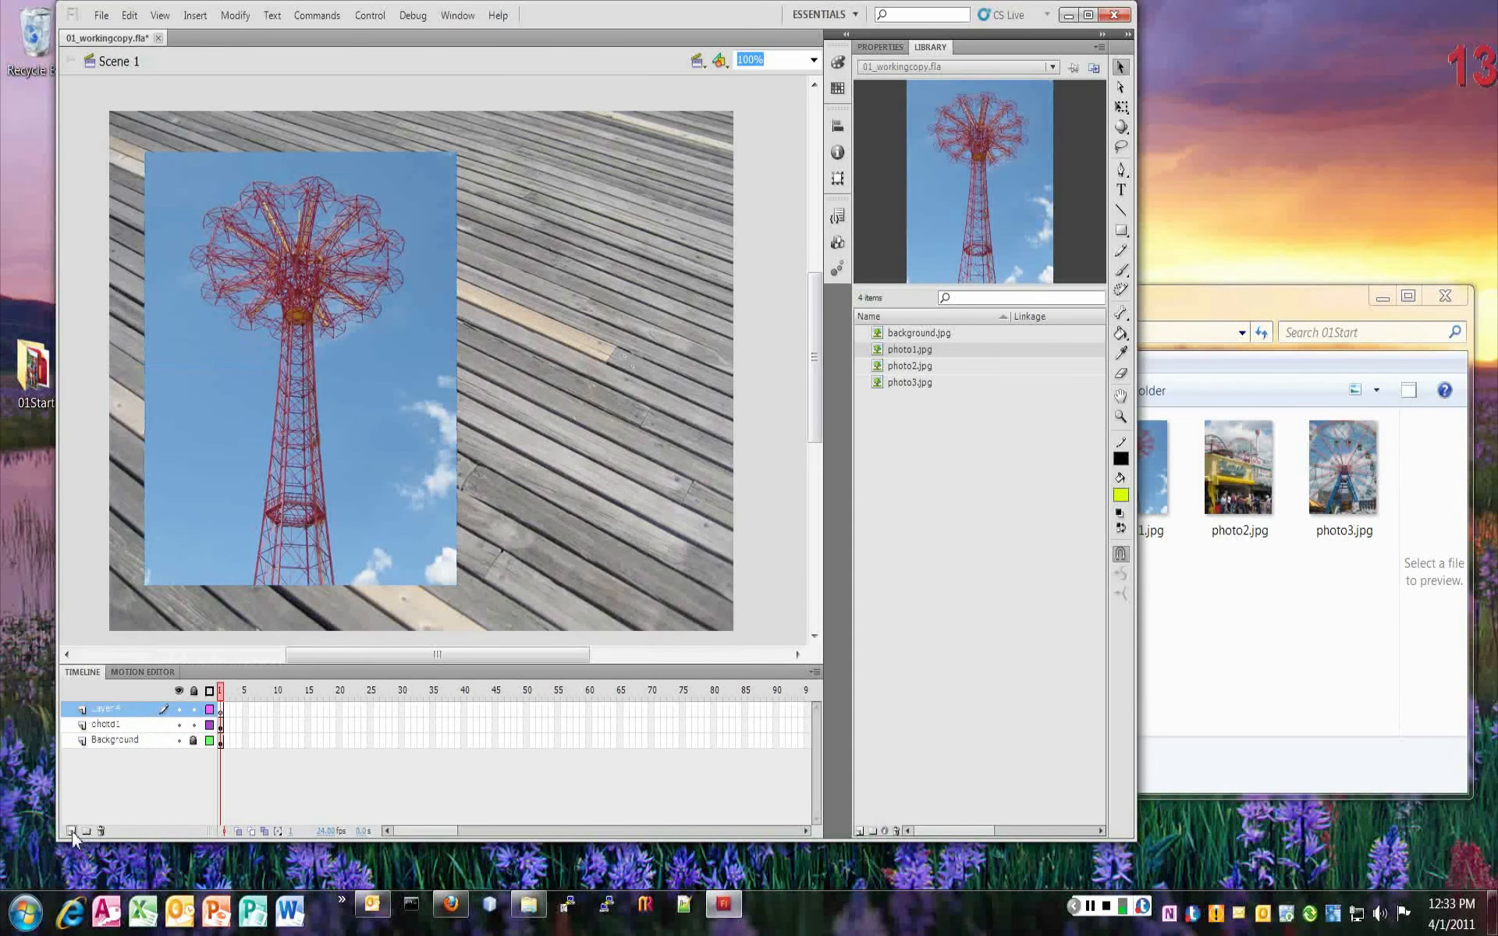
left_click(128, 714)
double_click(128, 712)
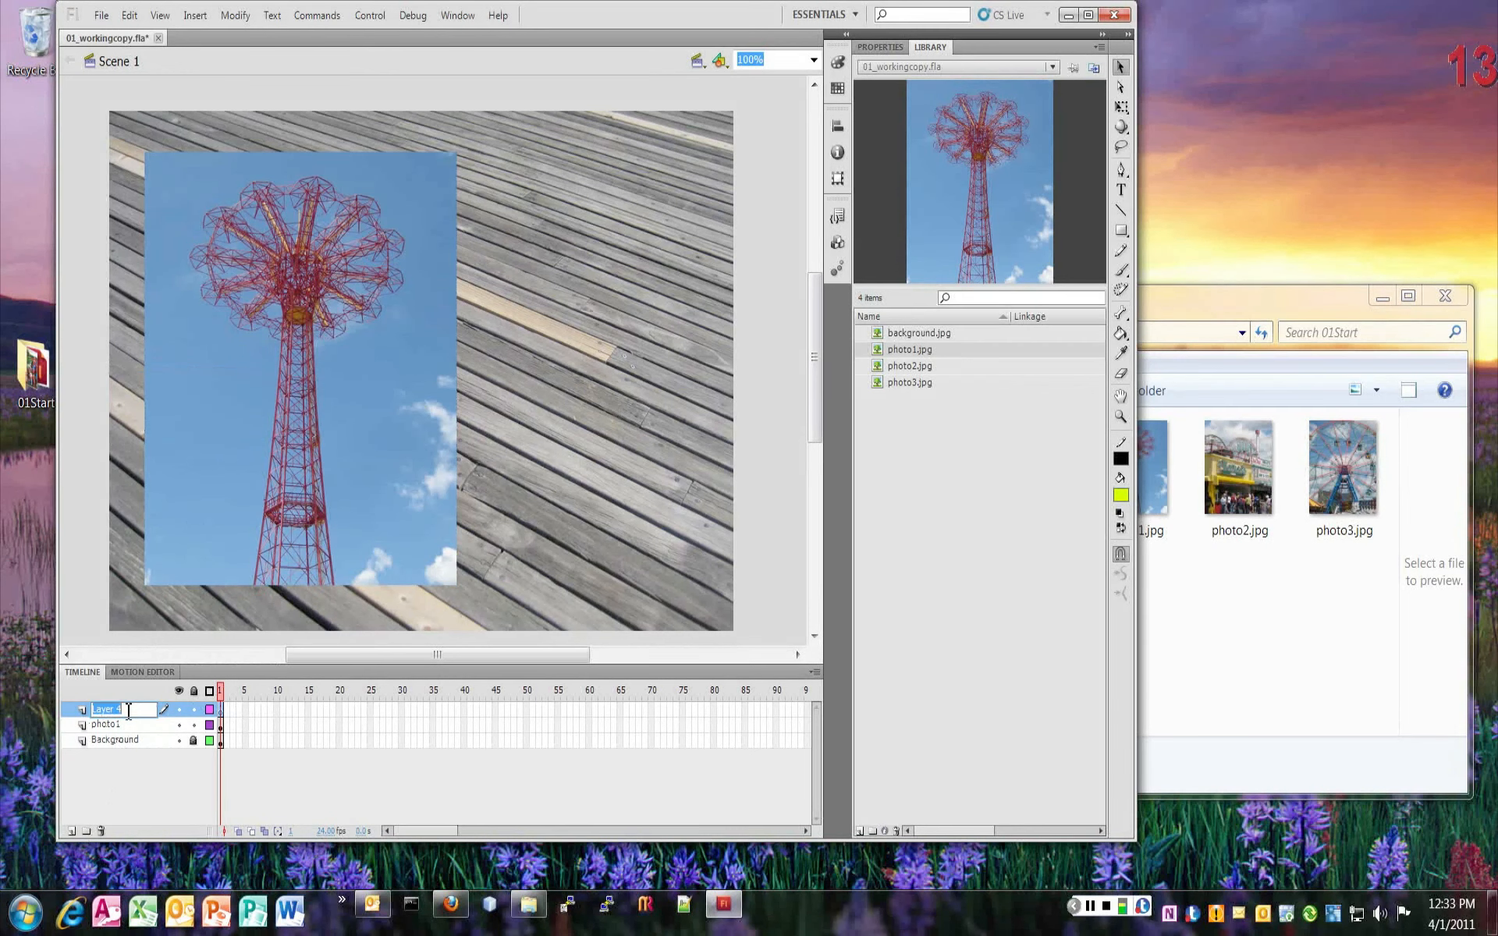
type("photo2")
key("Return")
left_click(125, 716)
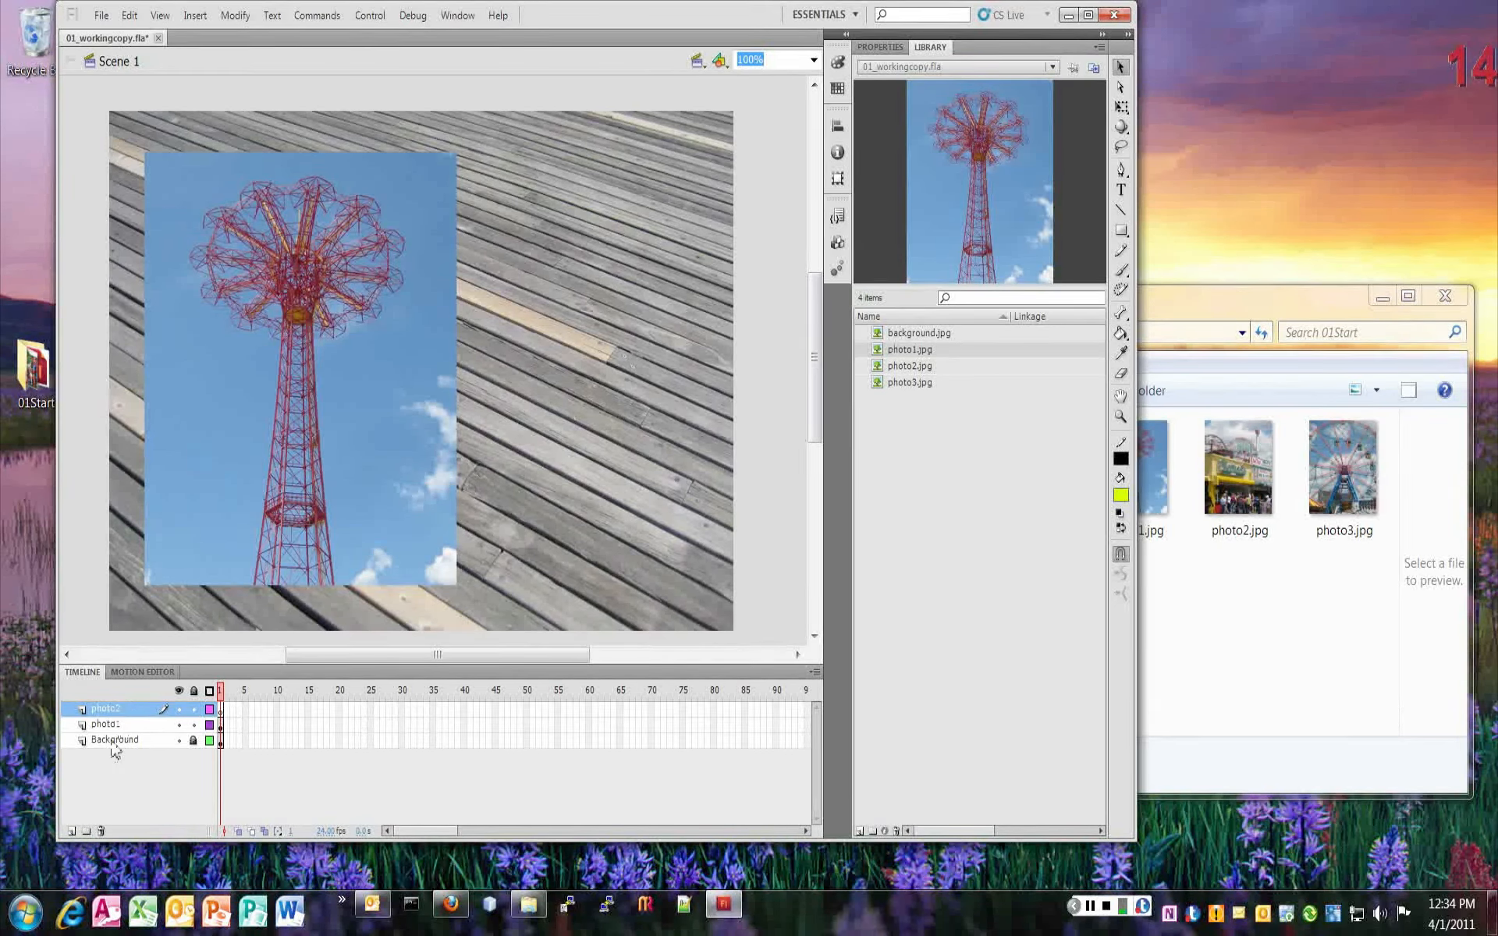
- Extend all three layers, Background, photo1 and photo2, to frame 48 by inserting frames
mouse_move(120, 724)
left_mouse_down()
mouse_move(120, 710)
mouse_move(116, 728)
left_mouse_up()
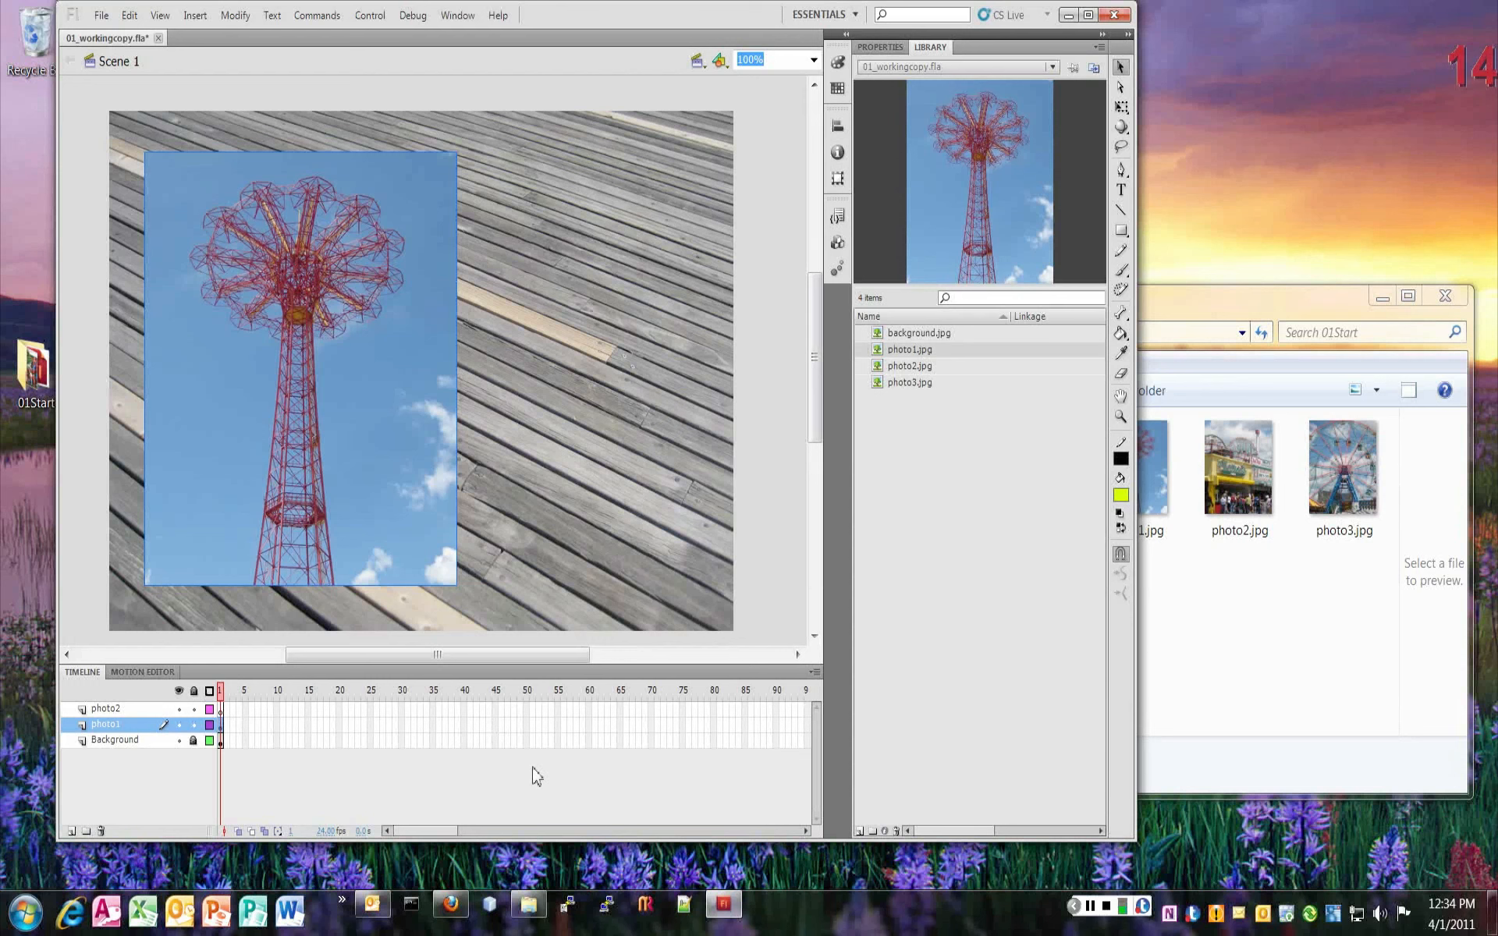
left_click(490, 725)
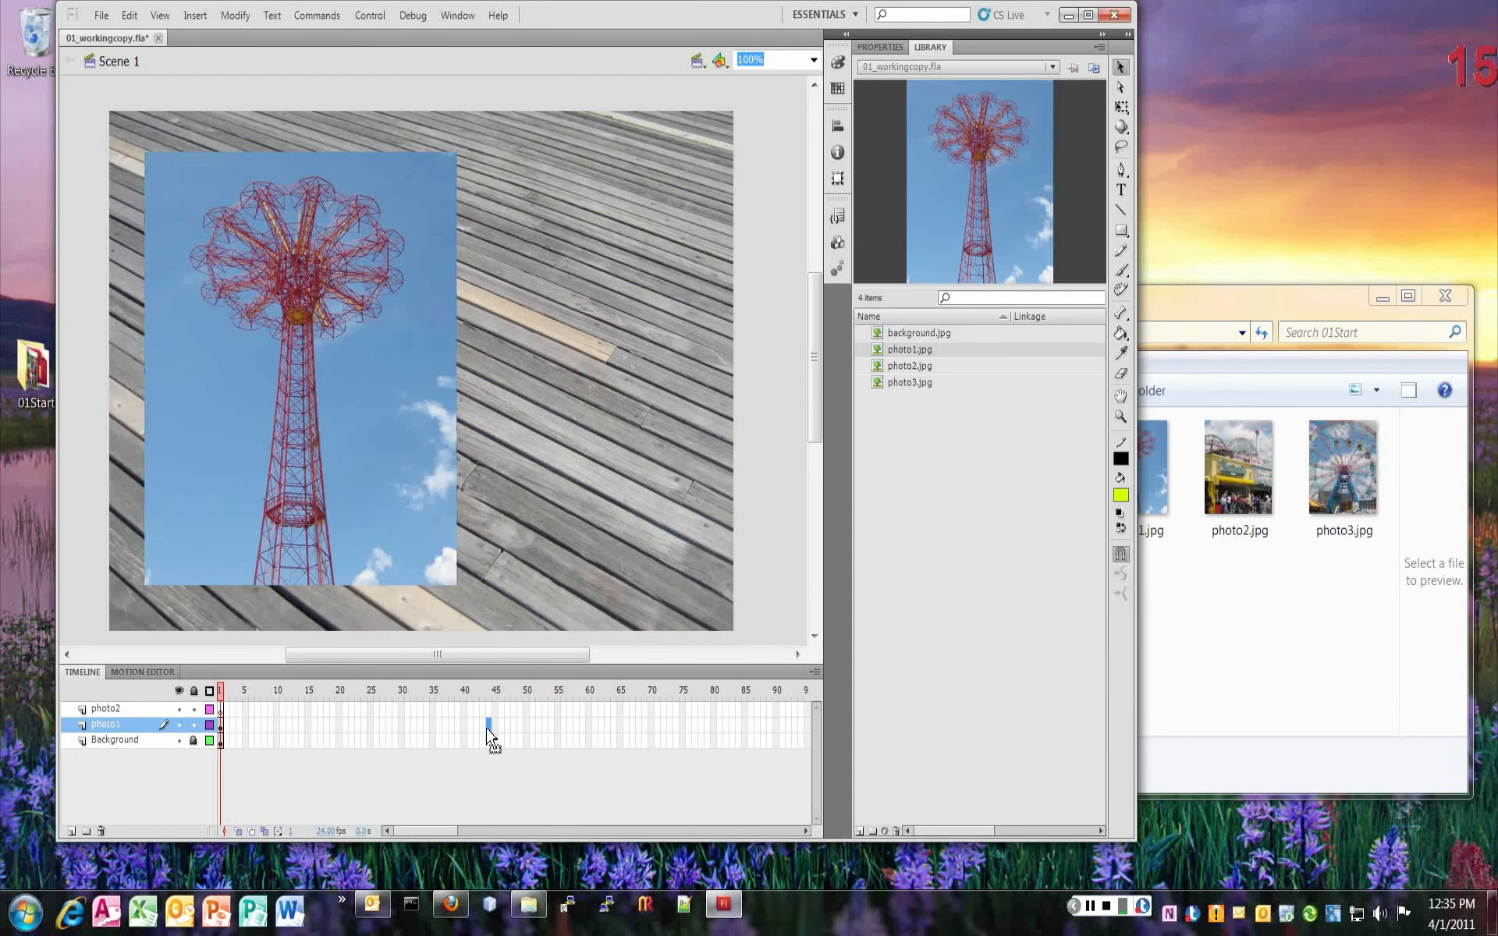
mouse_move(488, 729)
left_mouse_down()
mouse_move(478, 769)
mouse_move(492, 742)
left_mouse_up()
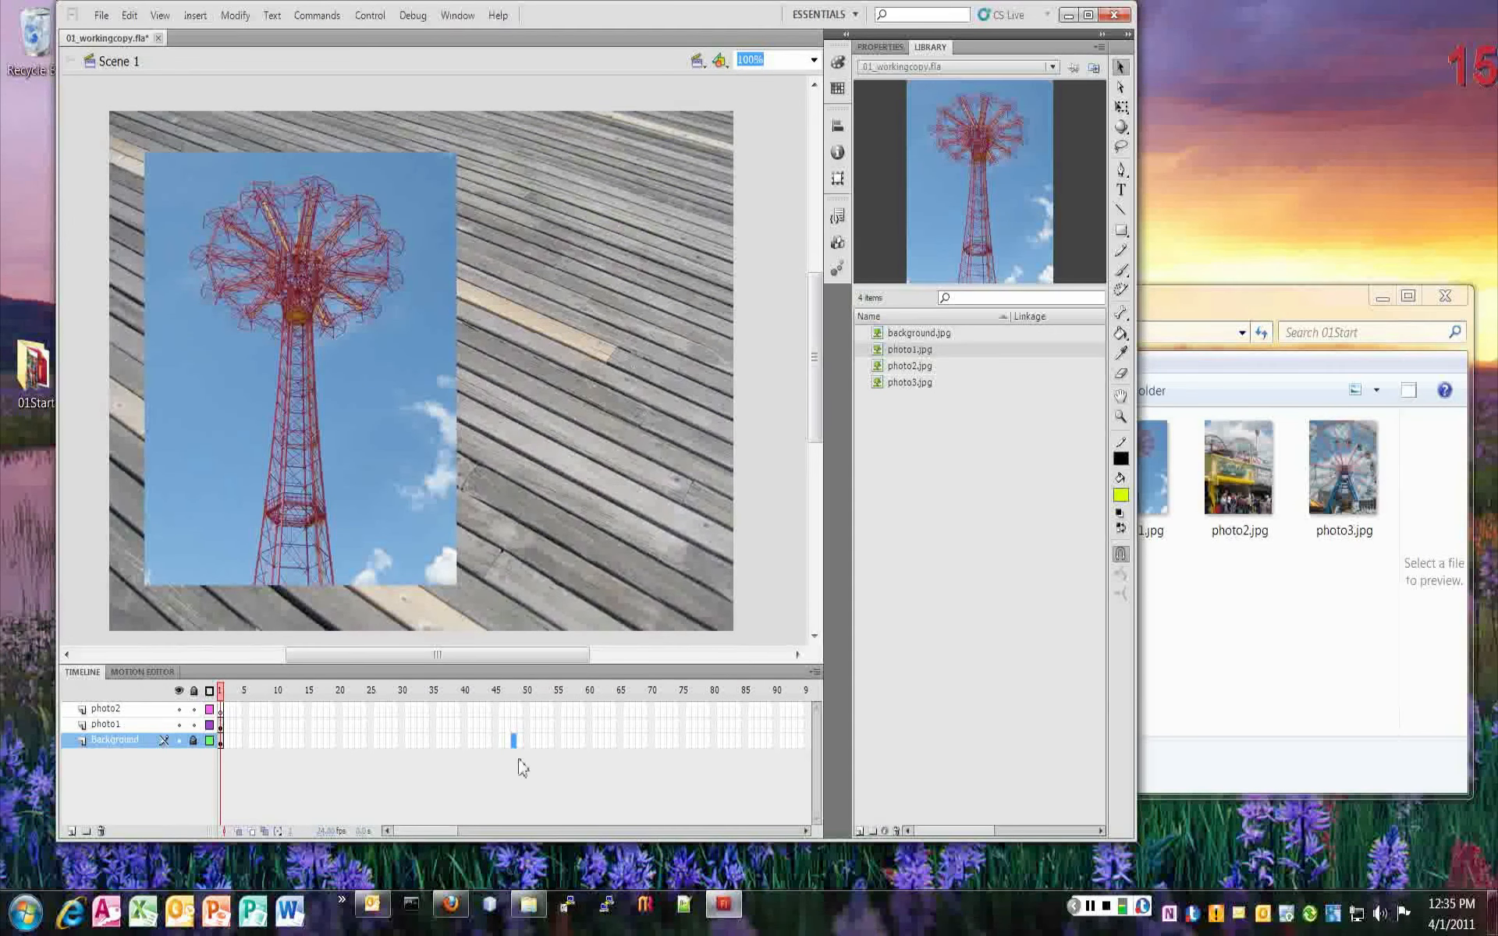
left_click(194, 17)
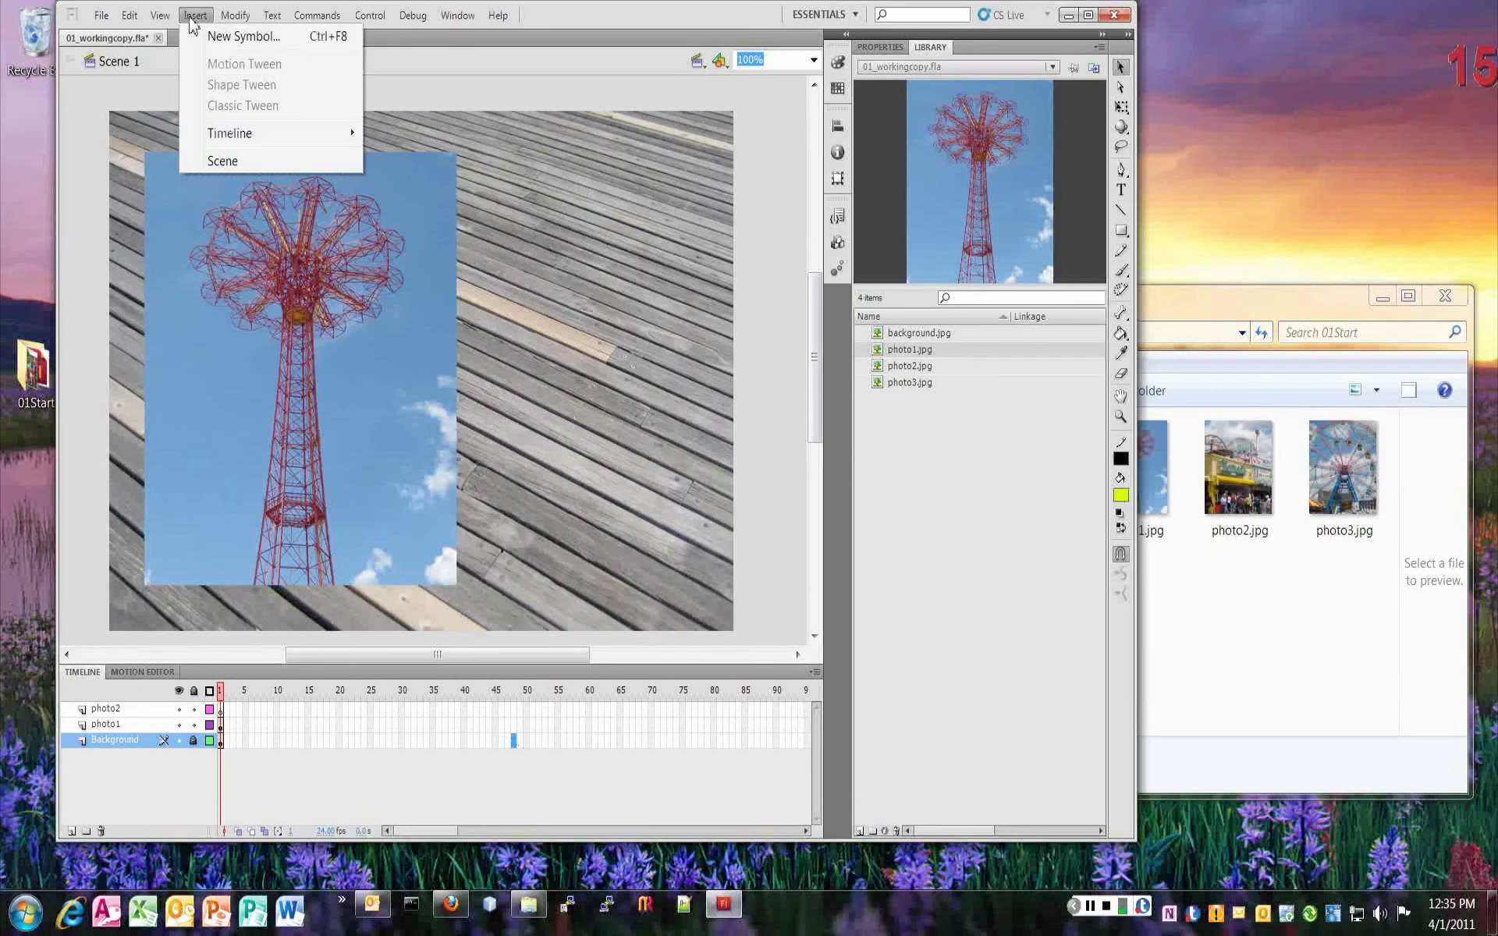
mouse_move(238, 136)
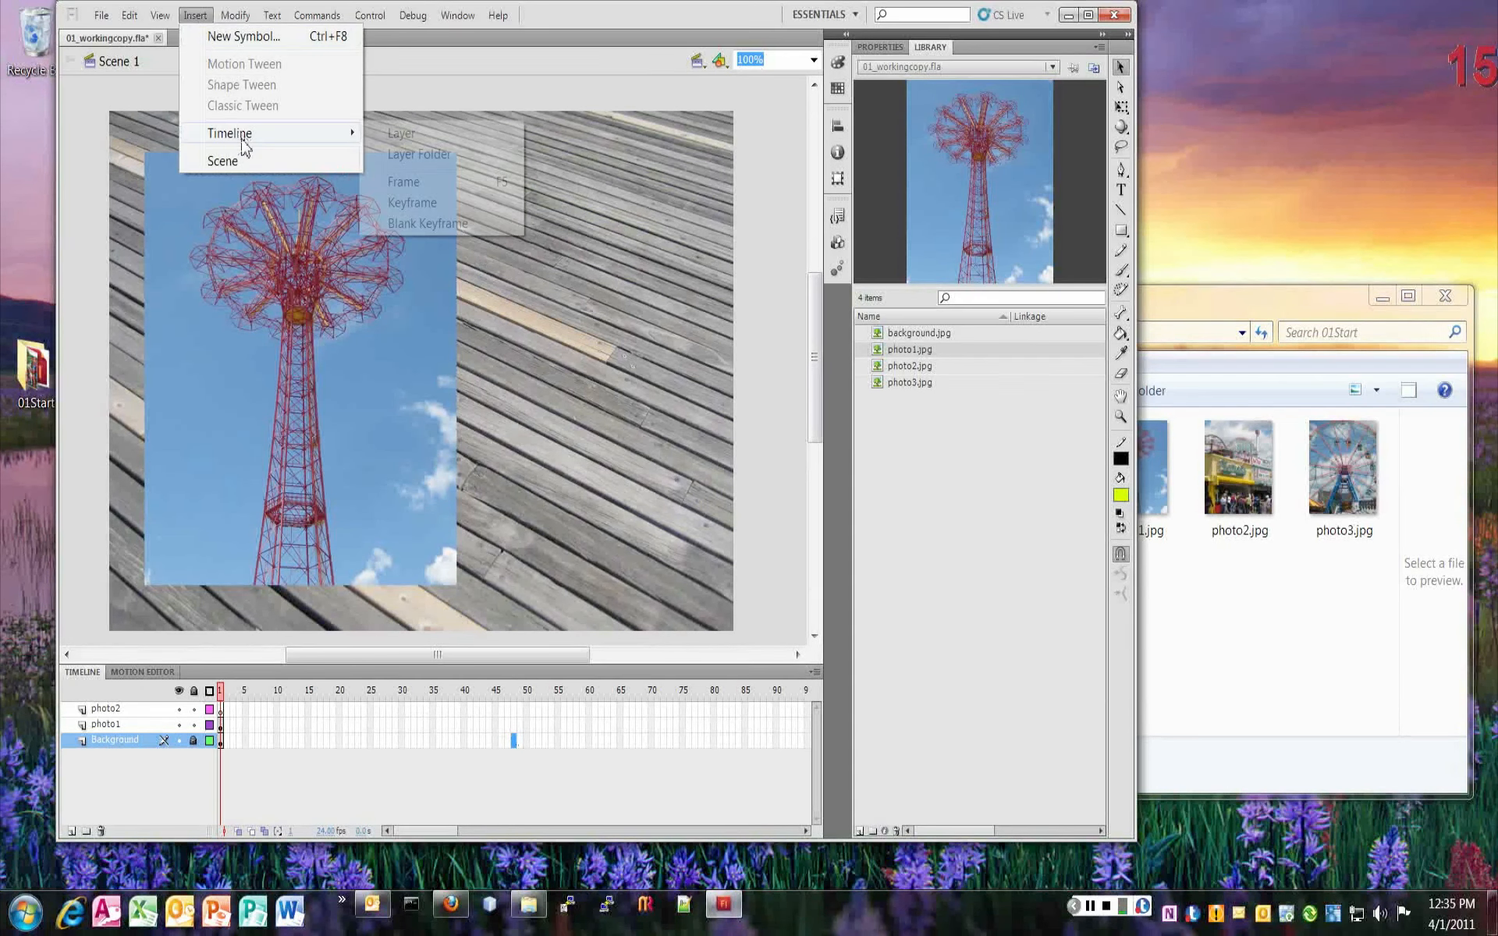
left_click(440, 186)
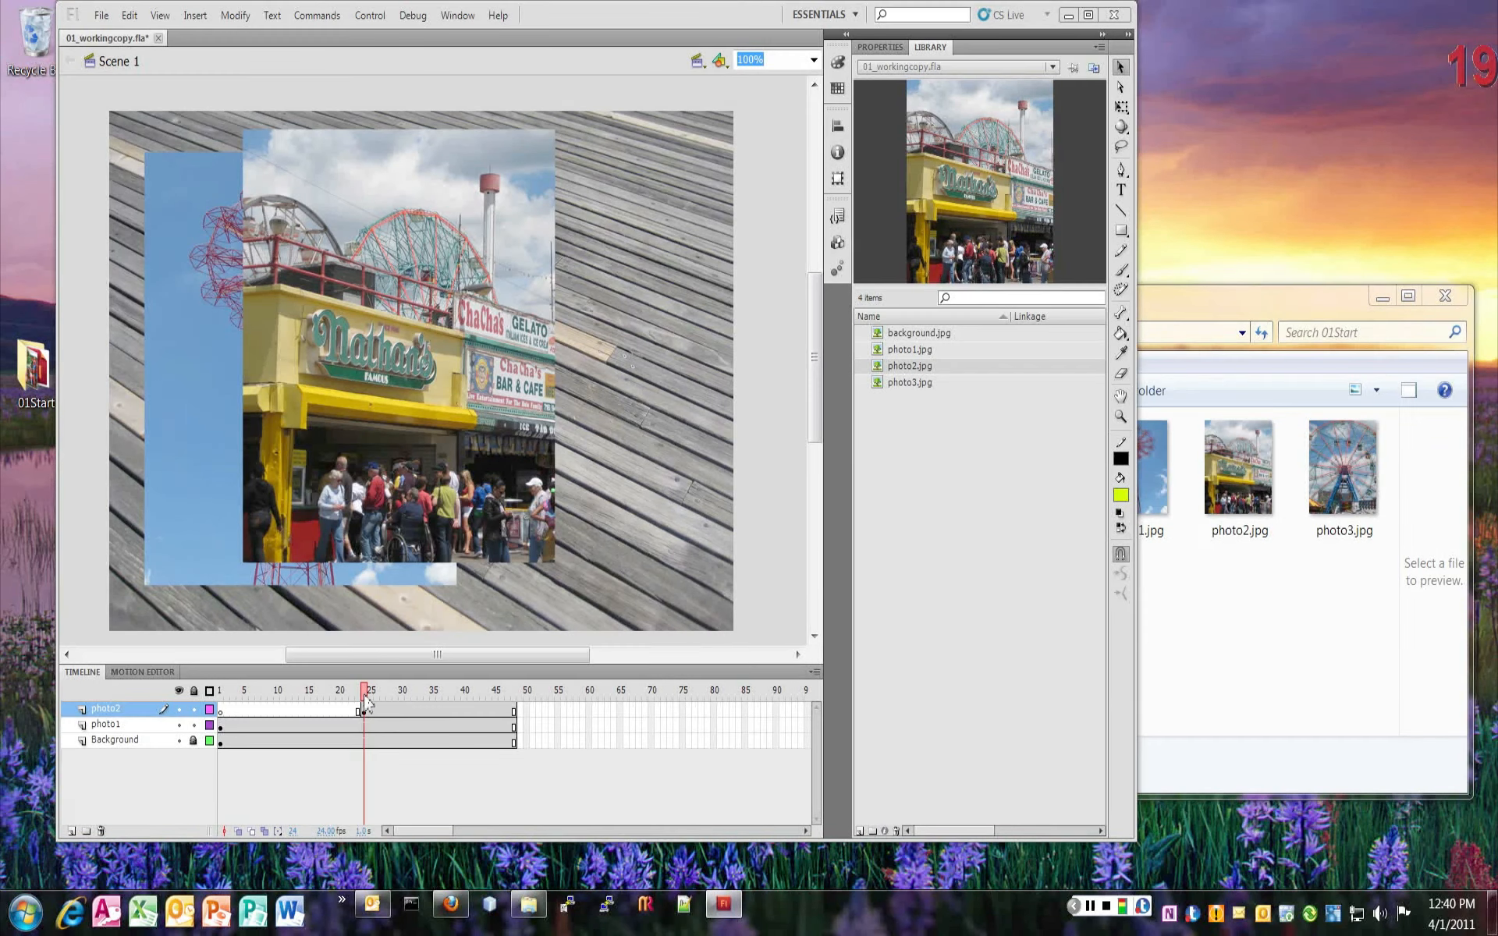
- Move the keyframe where photo2.jpg appears to frame 12 and scrub the playhead to frame 16 to check it
left_click_drag(363, 692, 315, 693)
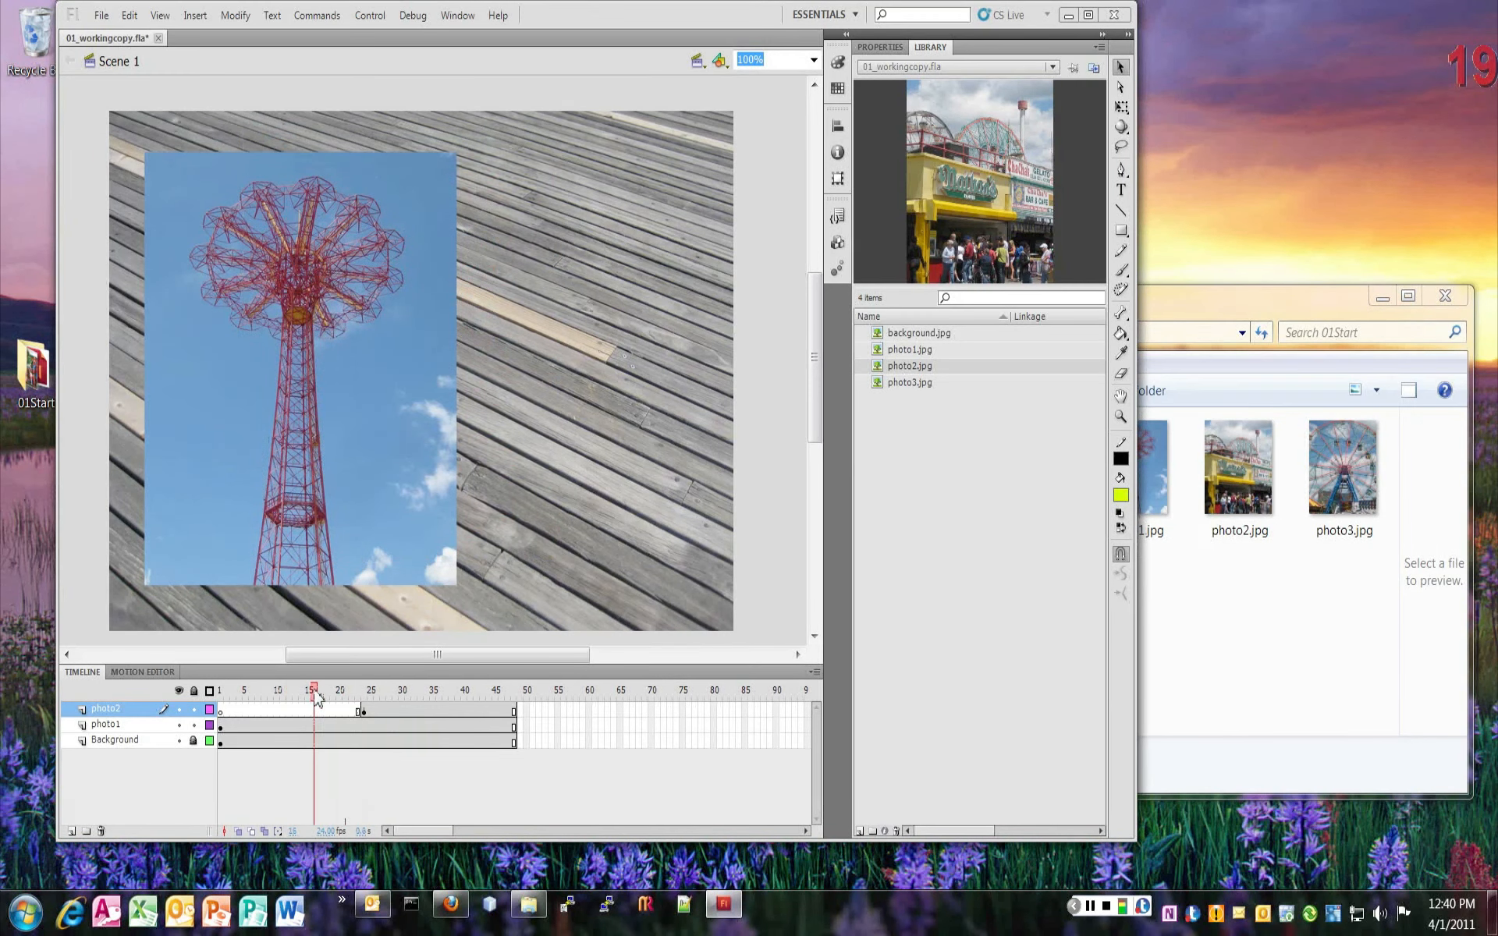
left_click(362, 711)
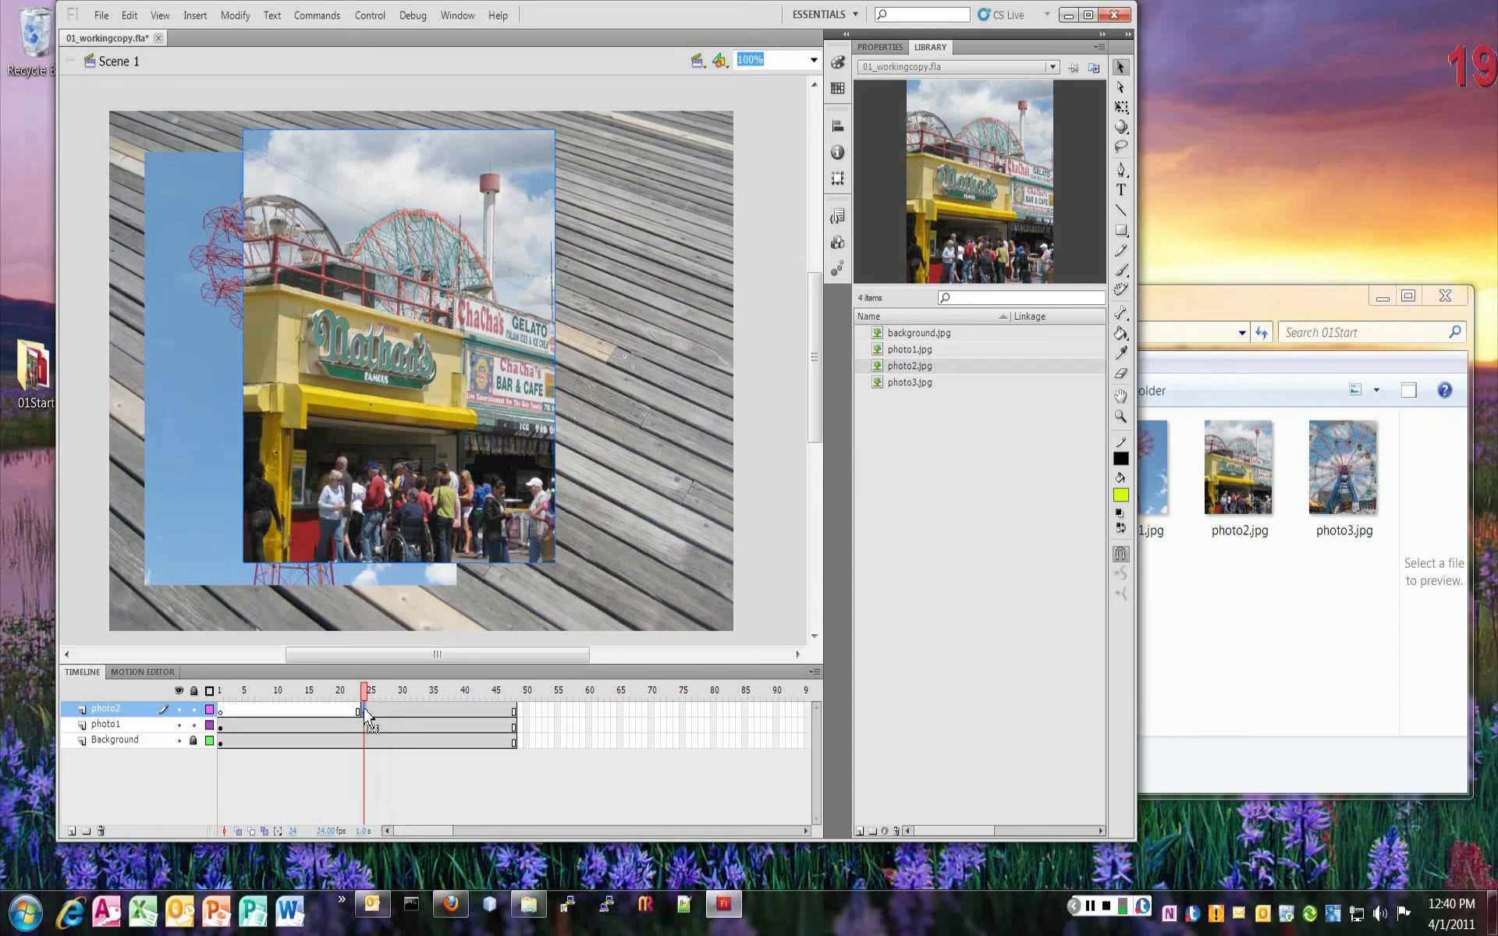
left_click_drag(365, 714, 291, 714)
mouse_move(290, 691)
left_mouse_down()
mouse_move(266, 692)
mouse_move(290, 698)
left_mouse_up()
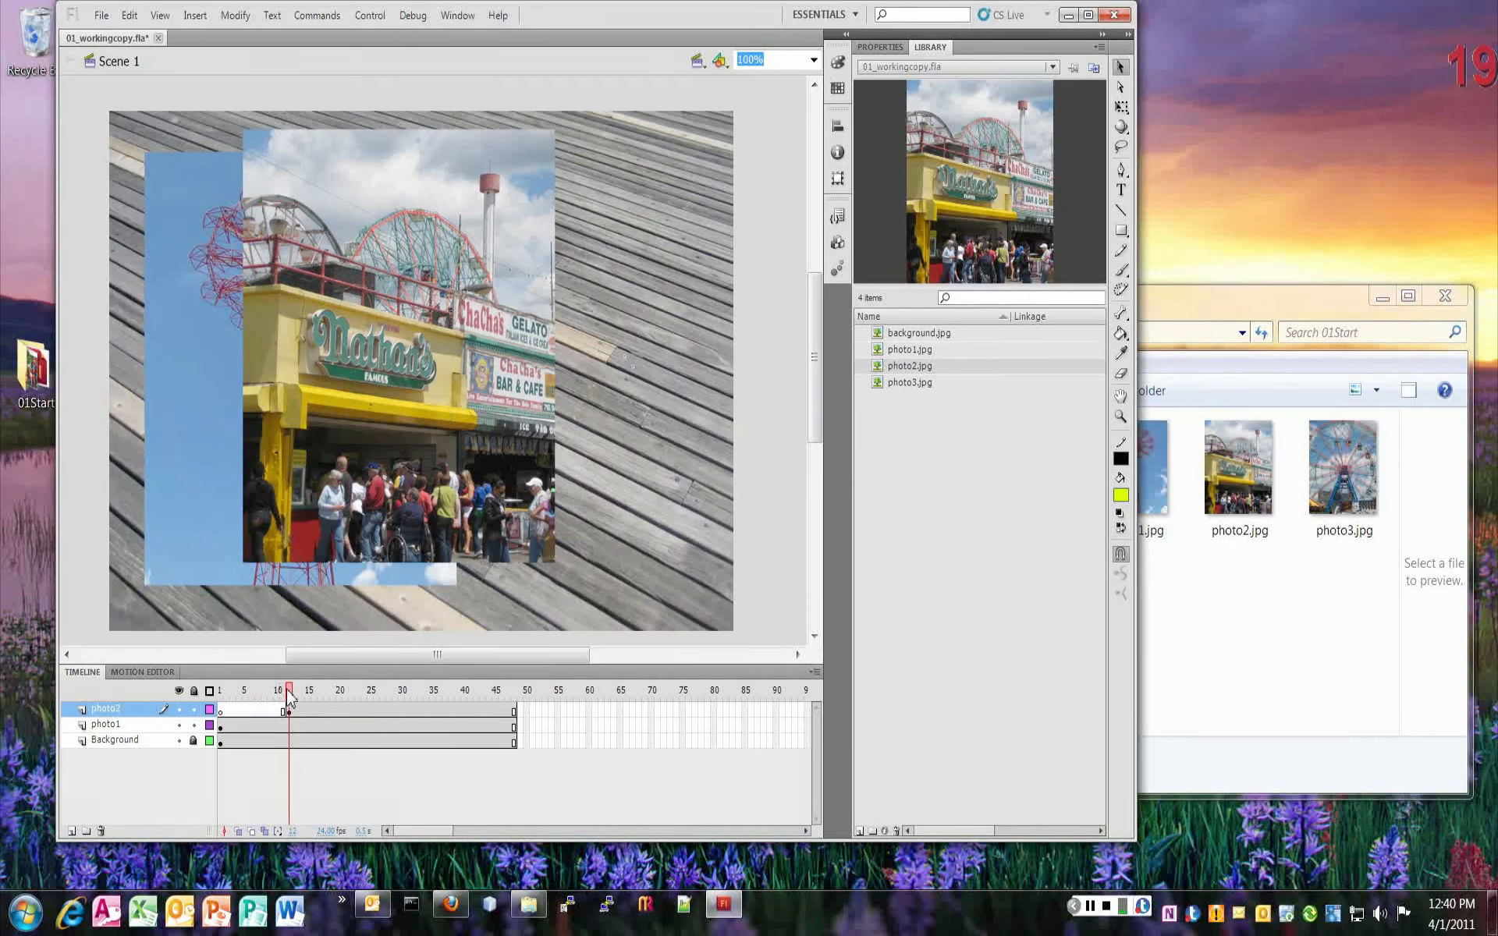
mouse_move(290, 696)
left_mouse_down()
mouse_move(515, 698)
mouse_move(271, 707)
mouse_move(316, 707)
left_mouse_up()
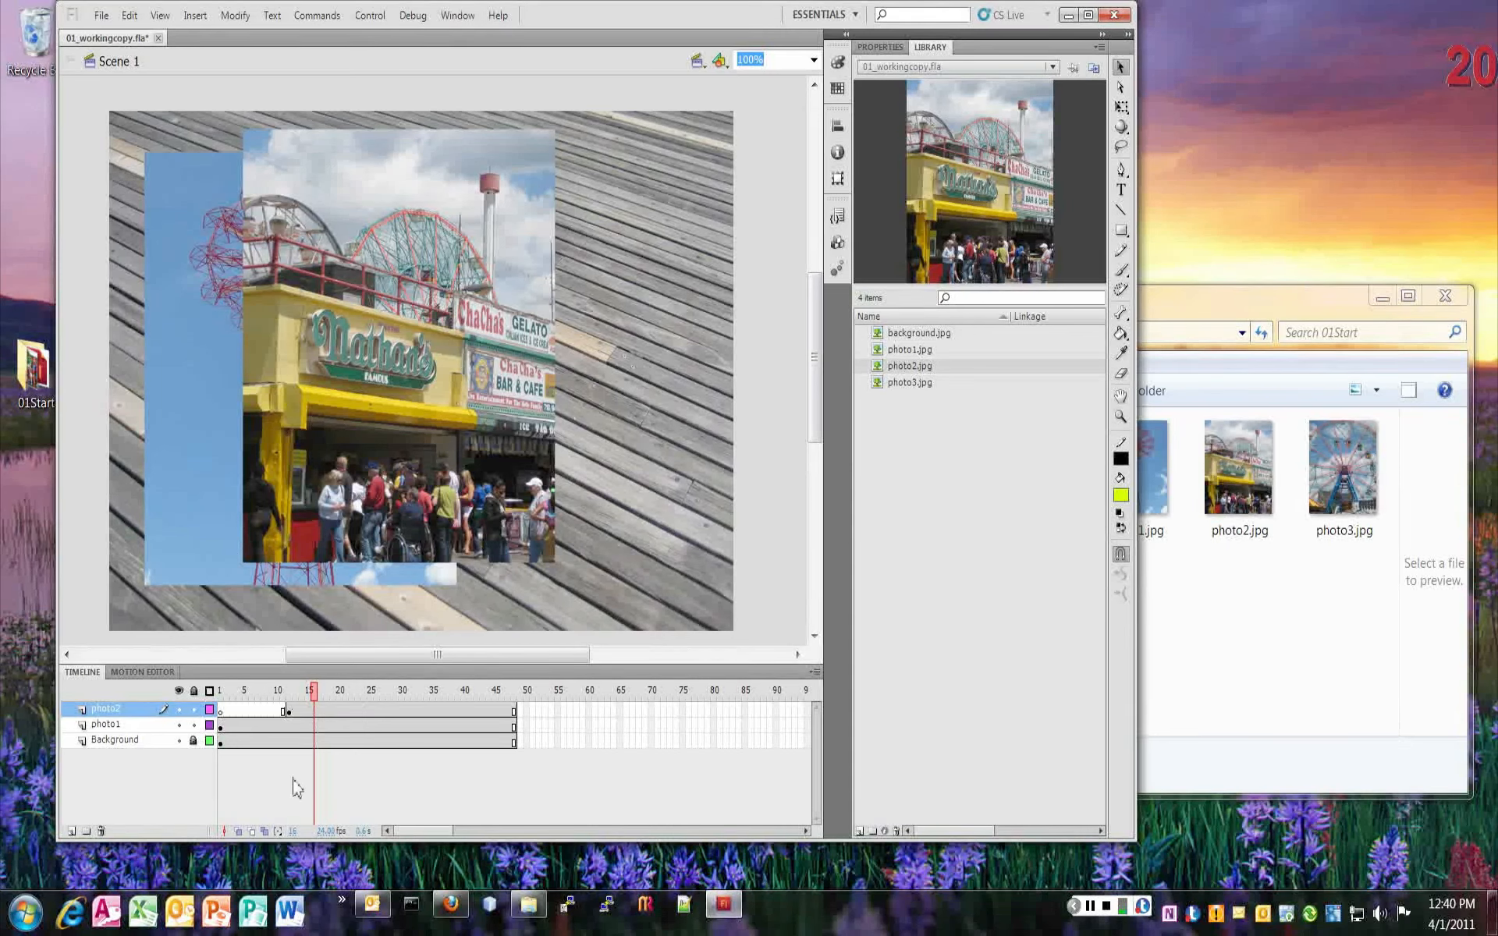
- Create a layer above photo2 and rename it photo3
left_click(118, 725)
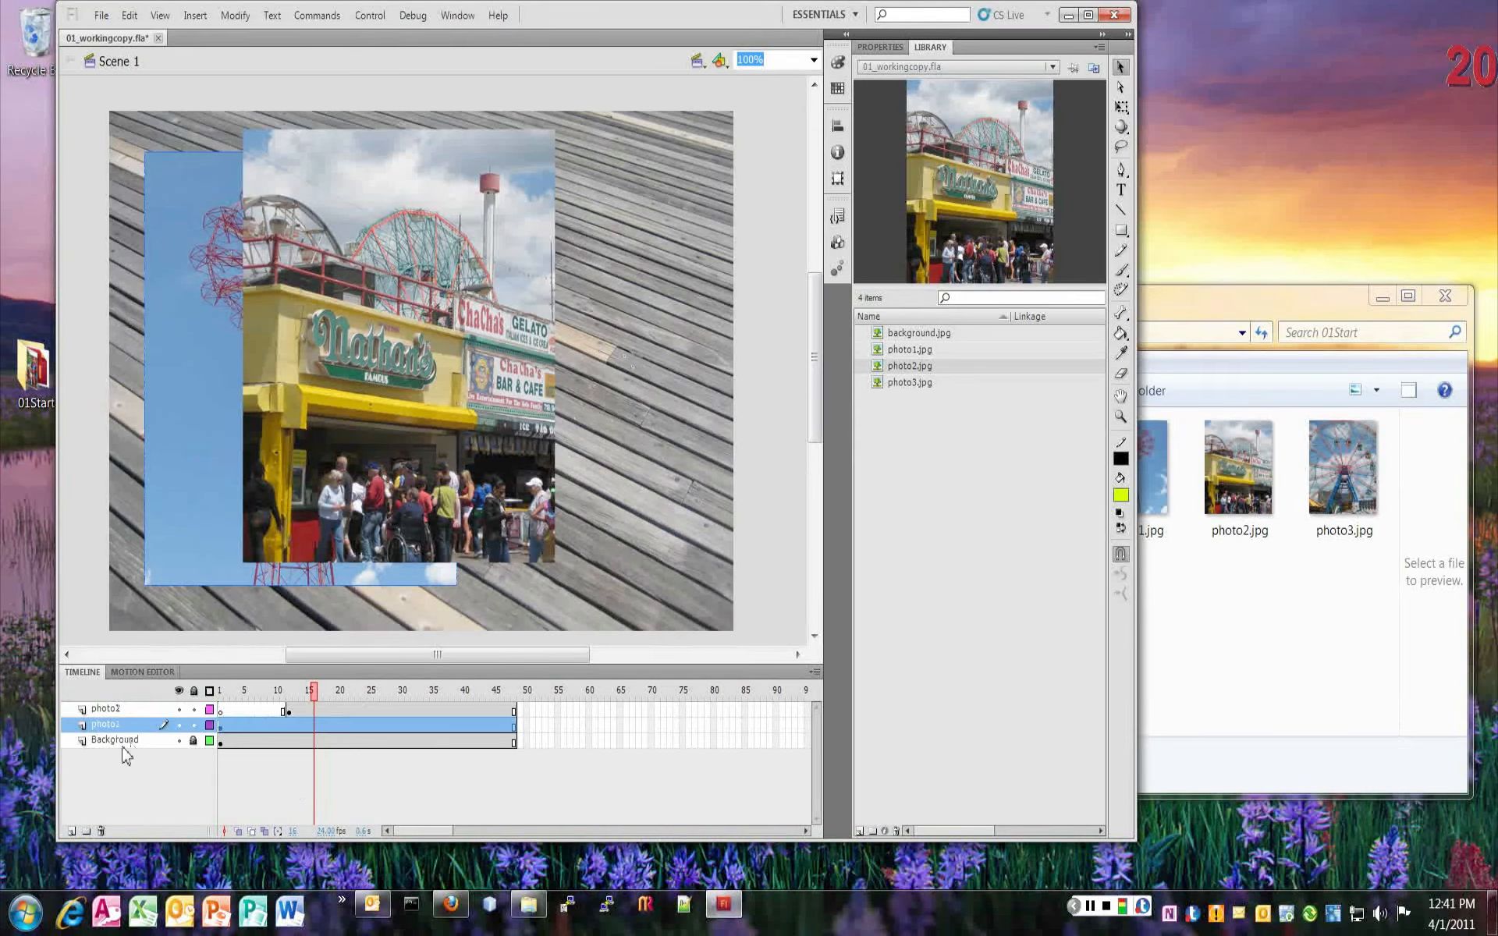
left_click(117, 710)
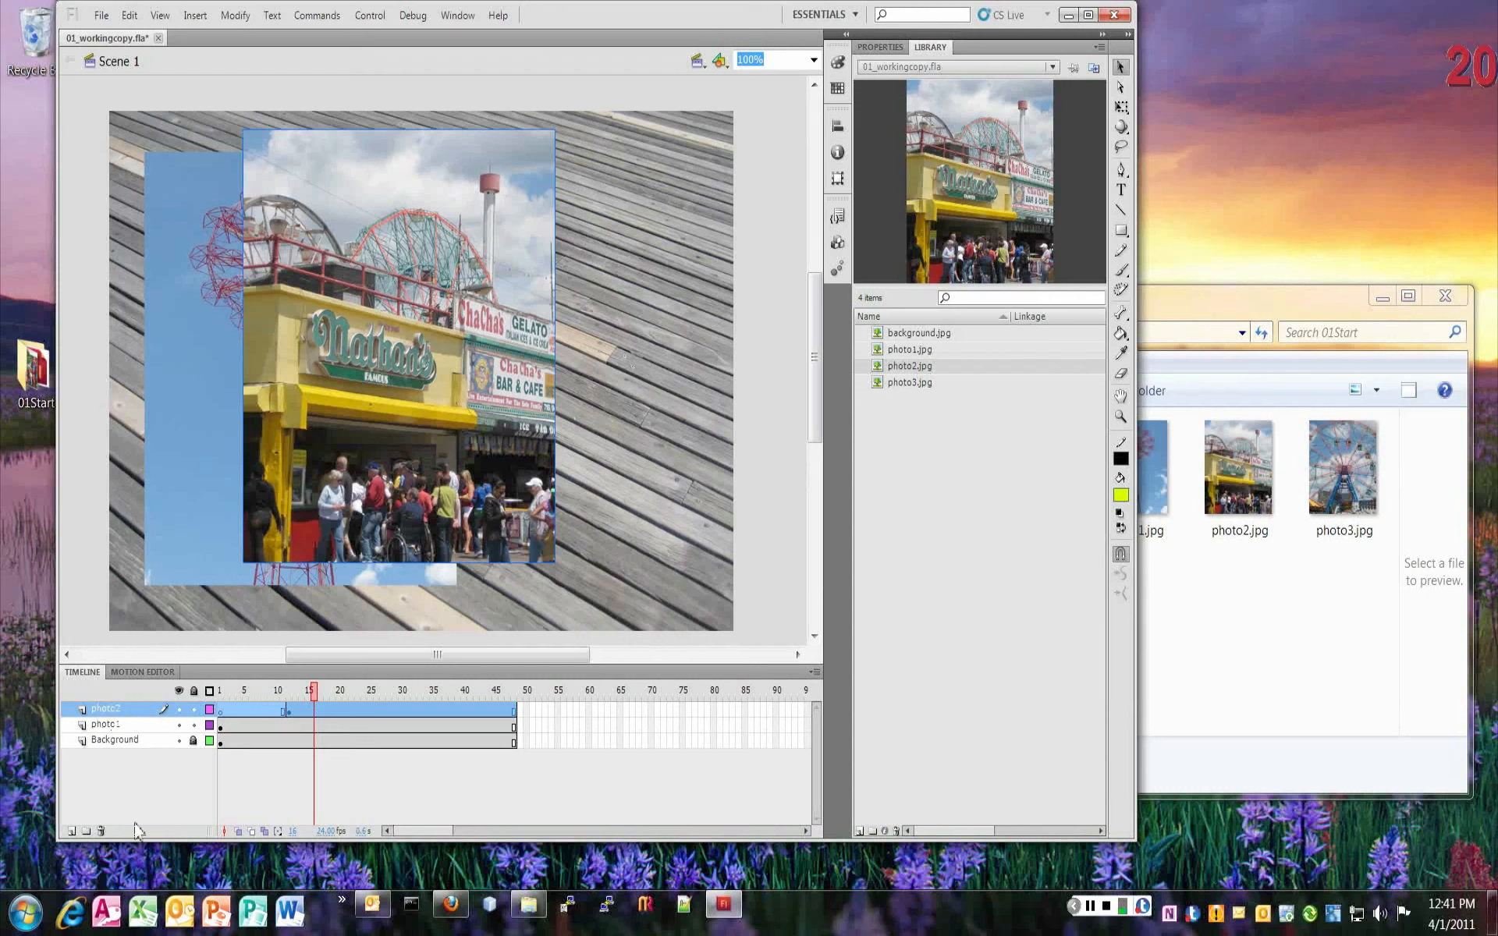
left_click(70, 831)
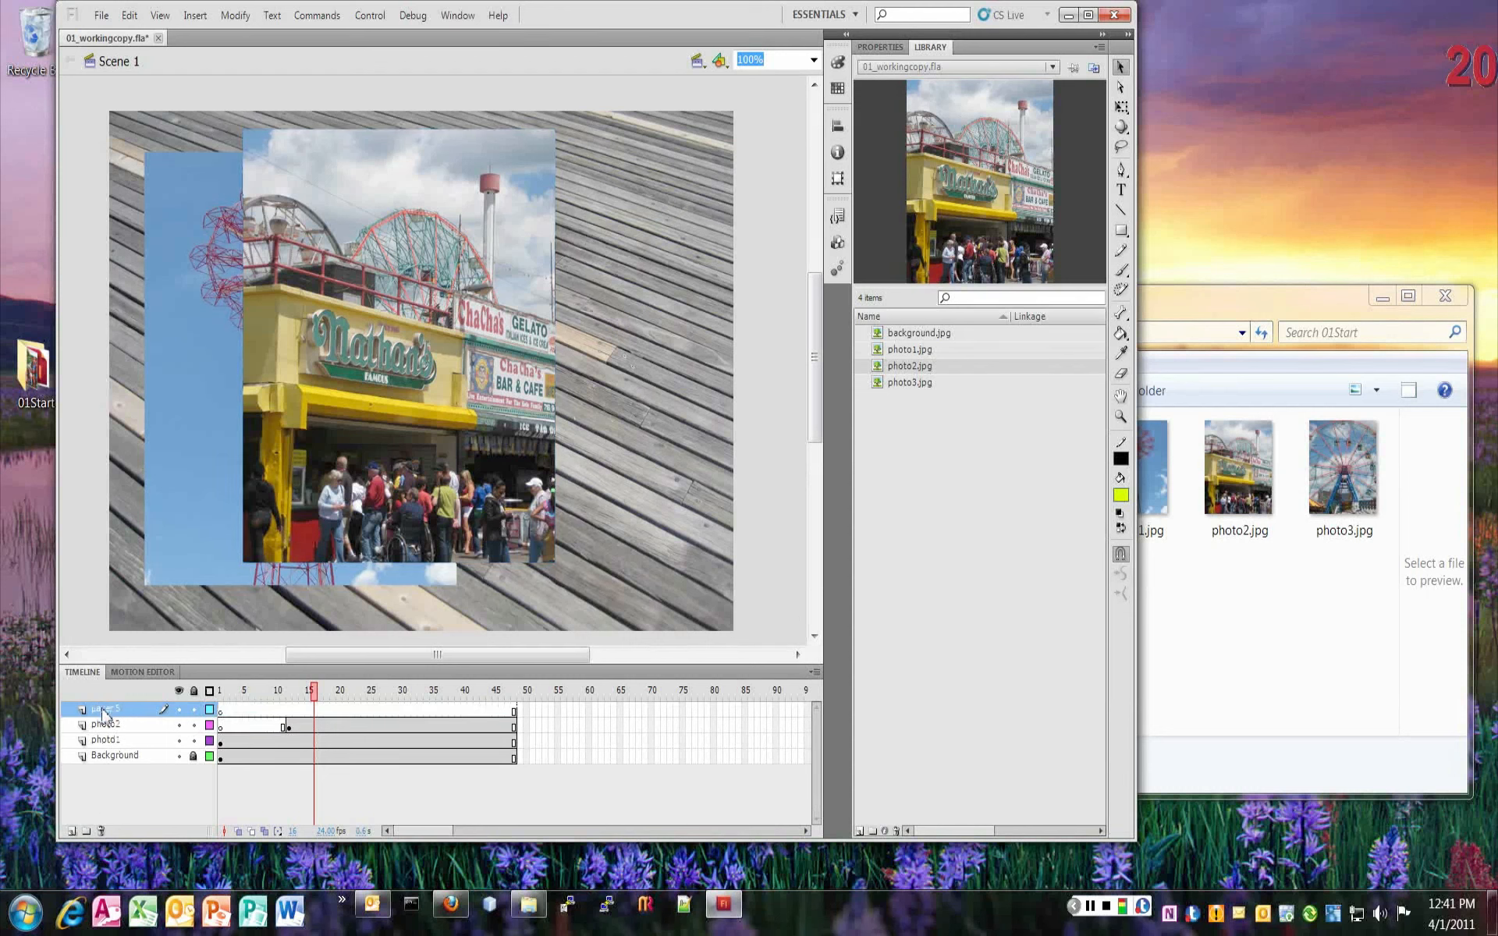
left_click(112, 712)
double_click(113, 711)
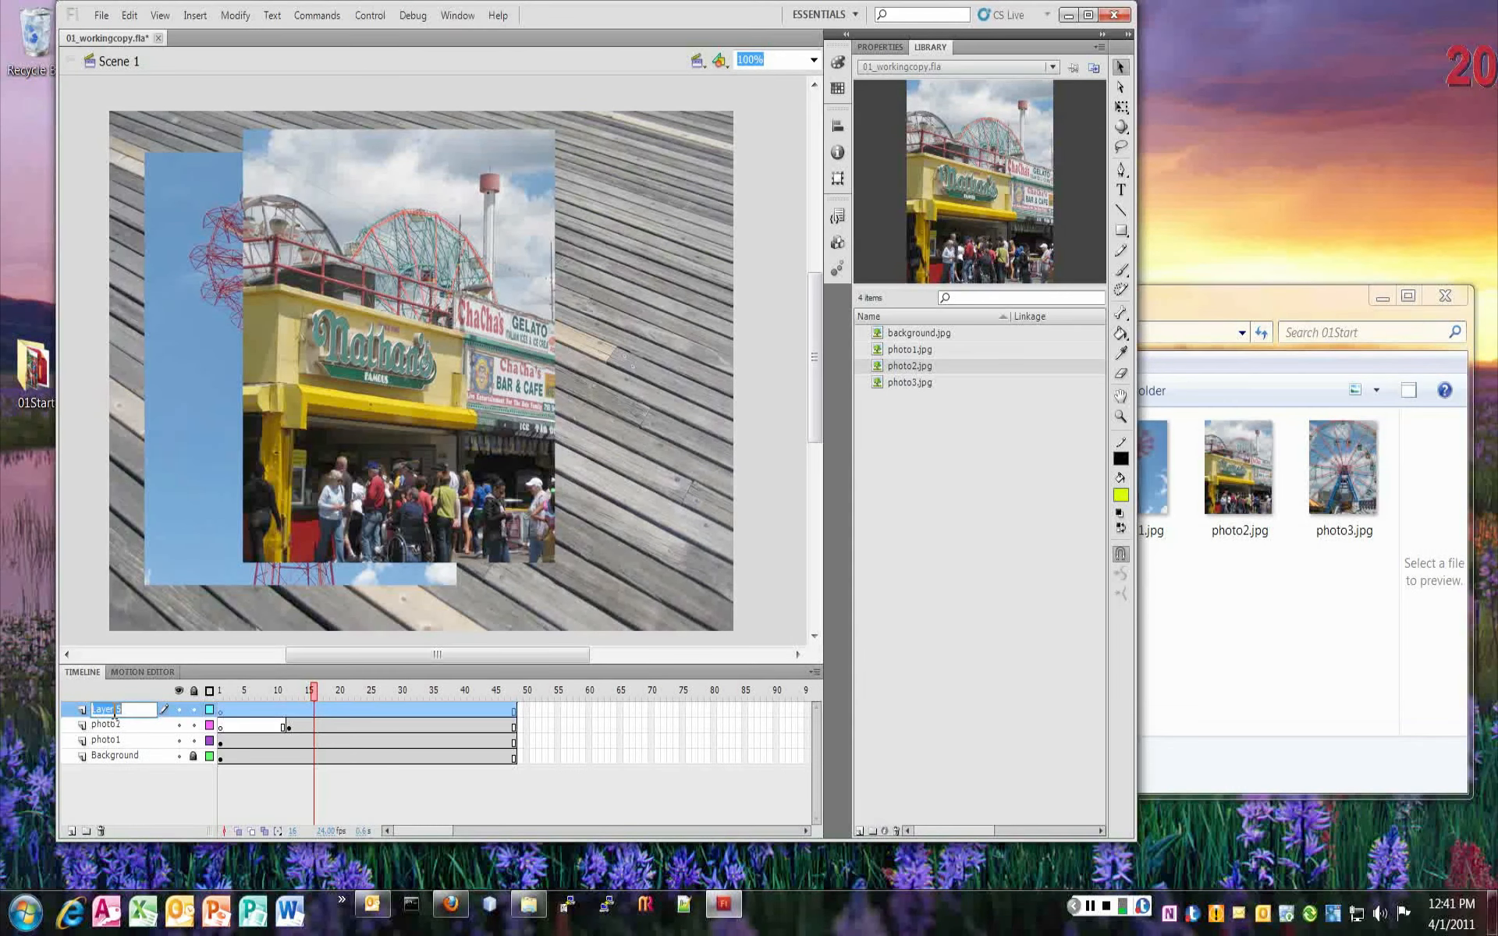
type("photo3")
key("Return")
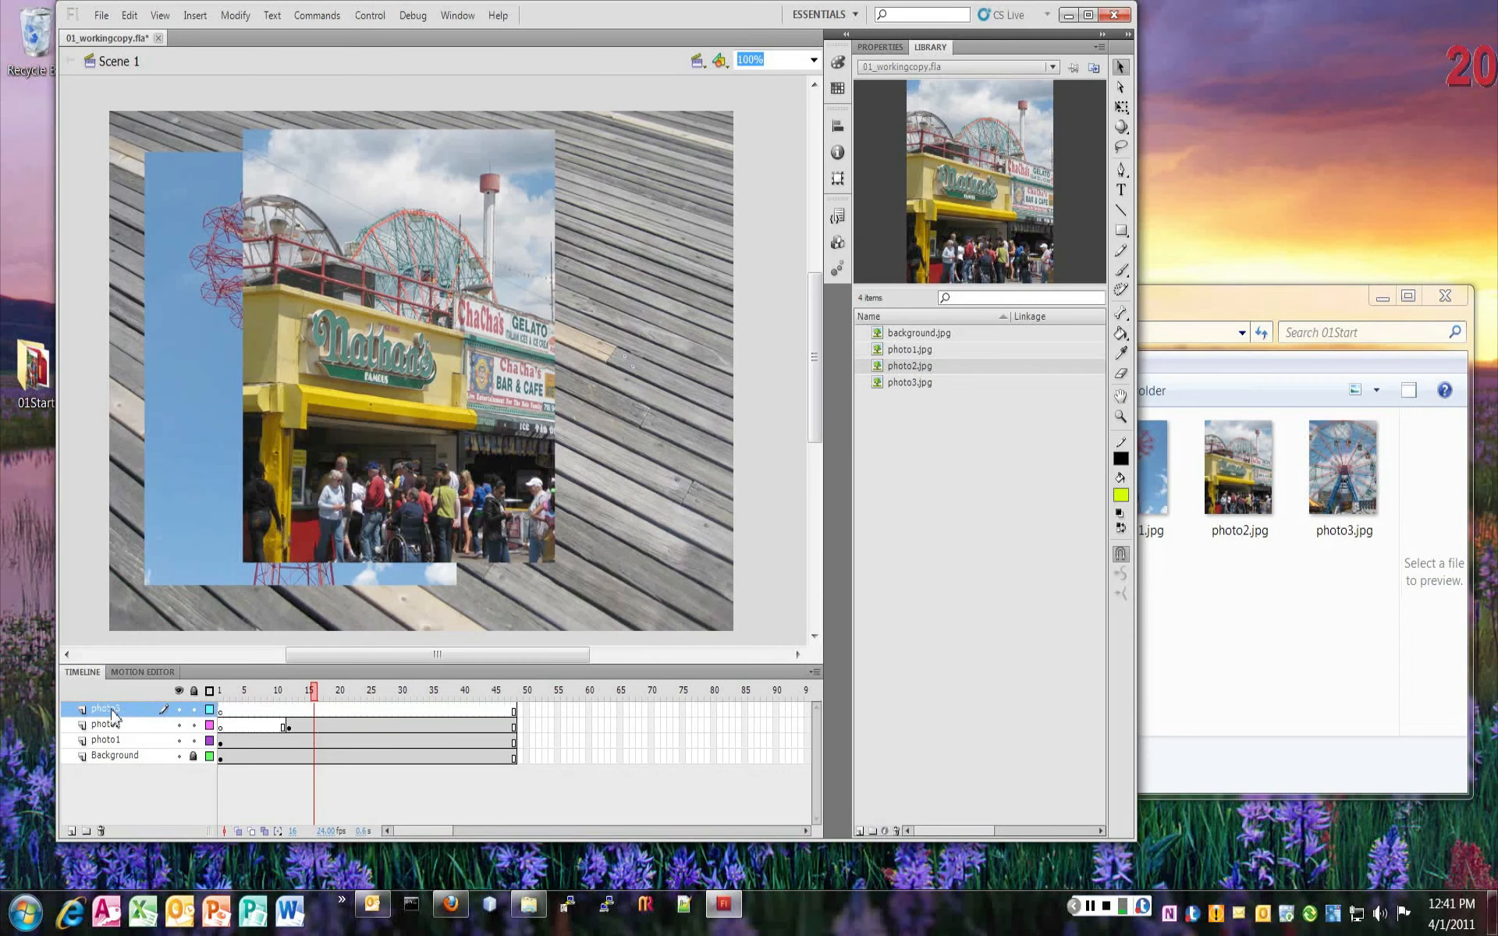
- Insert a keyframe at frame 24 of the photo3 layer and place photo3.jpg on the stage, overlapping photo2.jpg
left_click(345, 711)
left_click(364, 710)
left_click(370, 711)
left_click(365, 711)
right_click(363, 712)
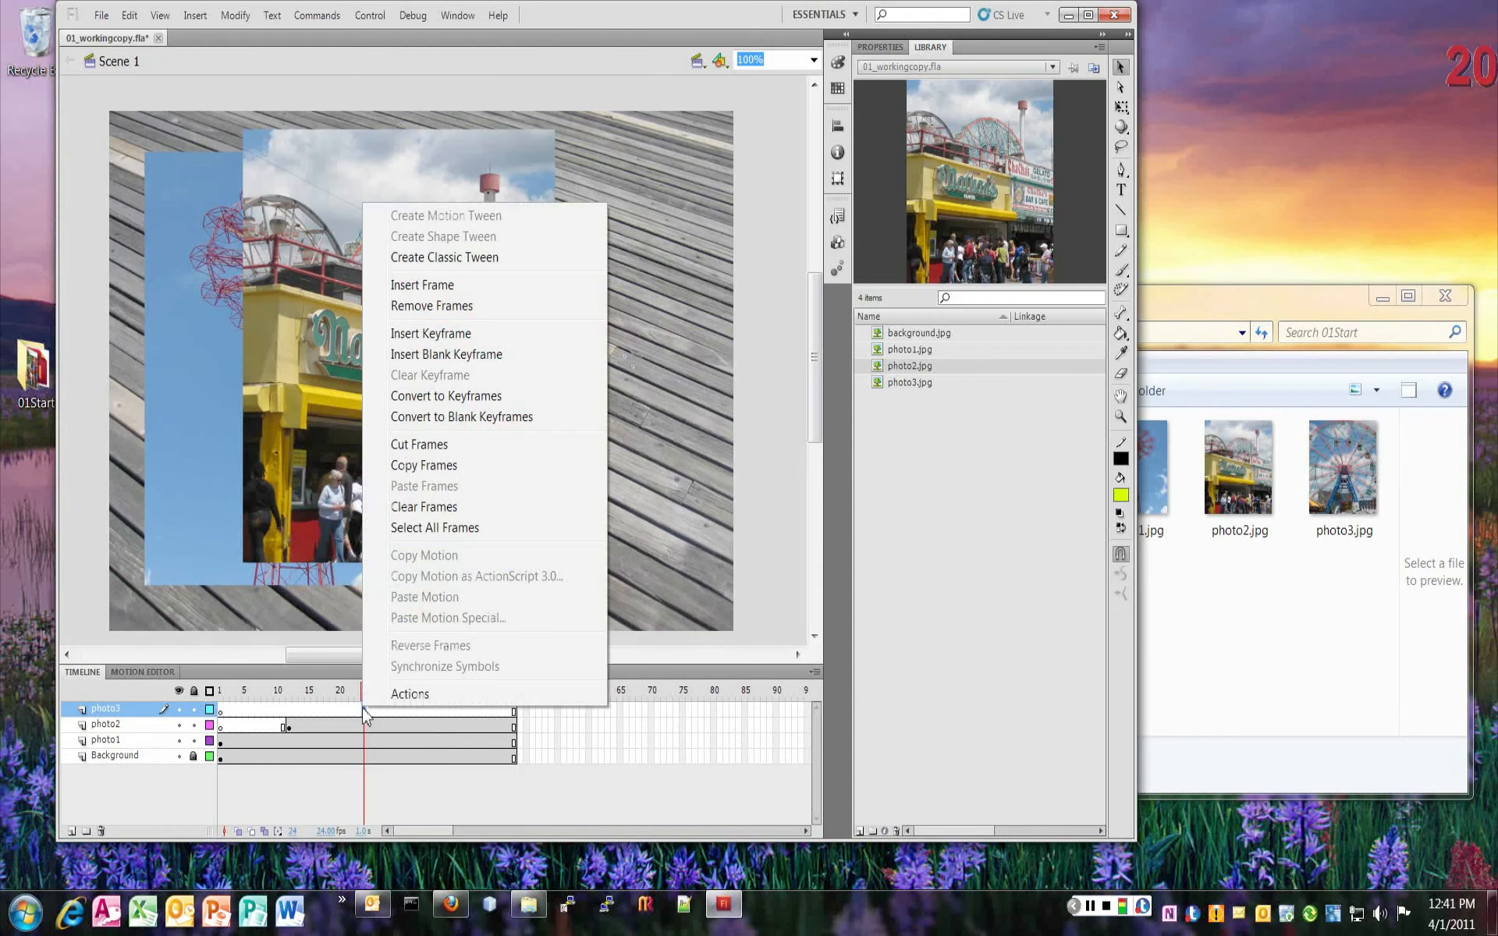
left_click(438, 334)
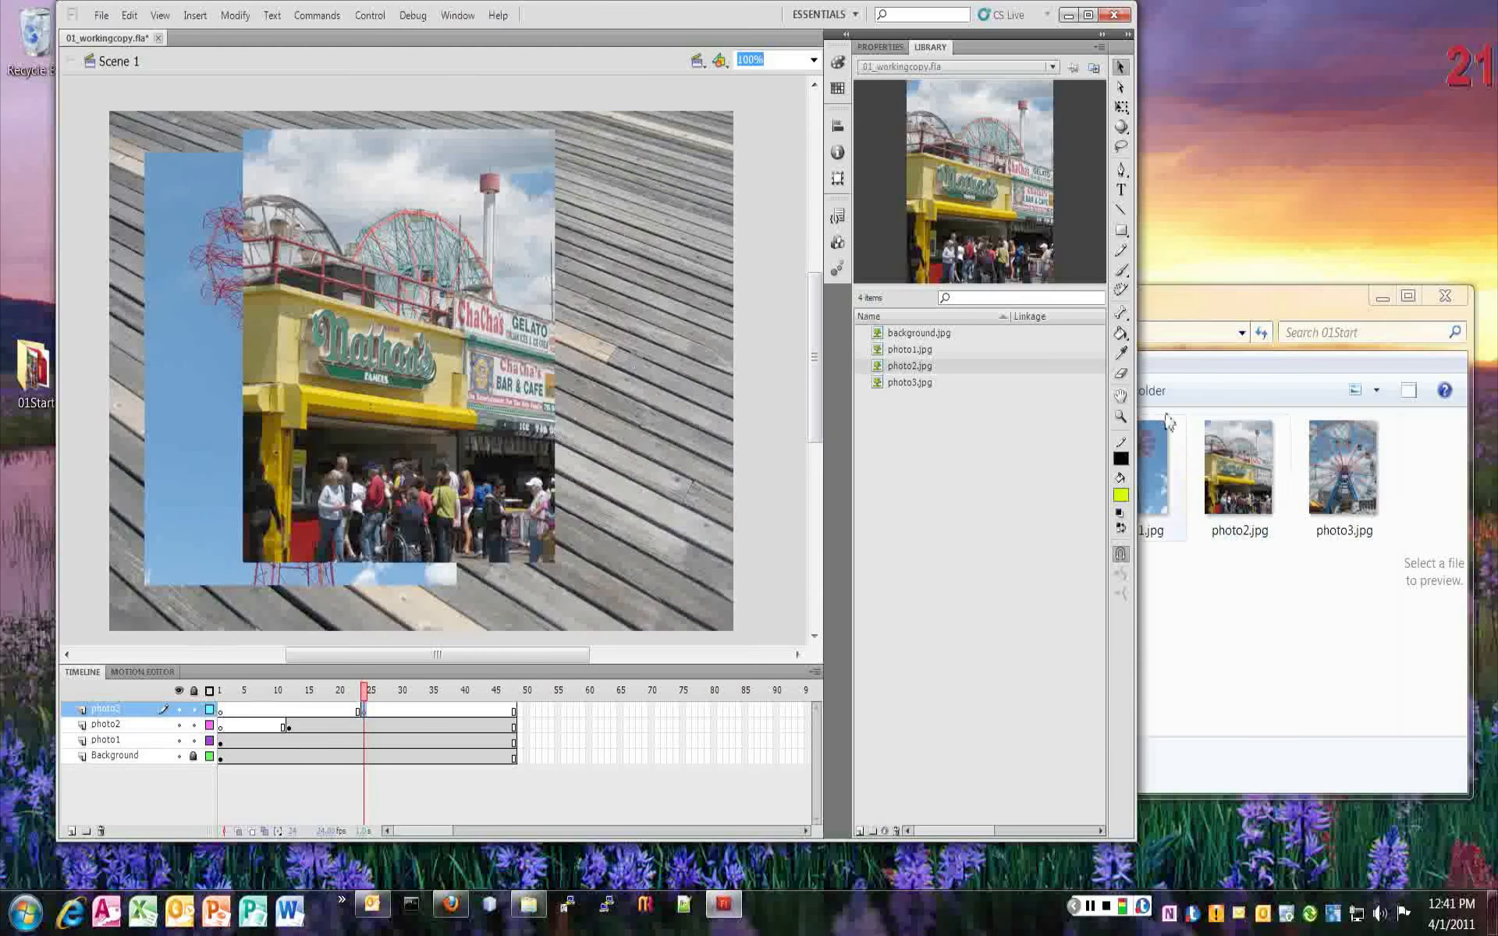
left_click_drag(917, 383, 501, 383)
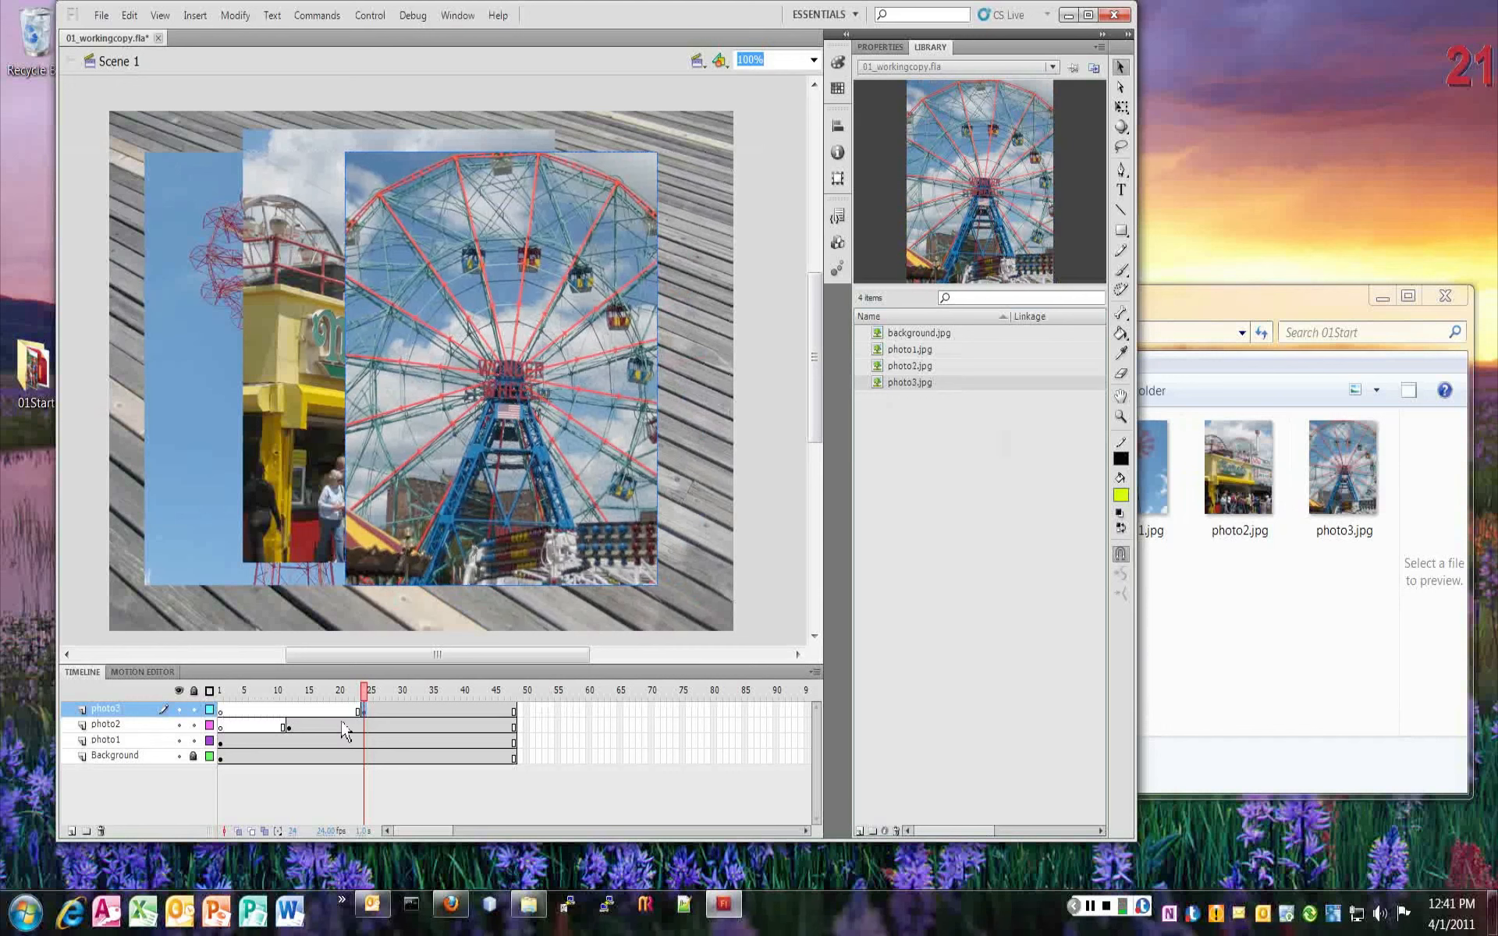
- Scrub the playhead back and forth across frame 24 to check when the third photo appears, and save the document
left_click_drag(367, 692, 311, 693)
left_click_drag(338, 693, 387, 694)
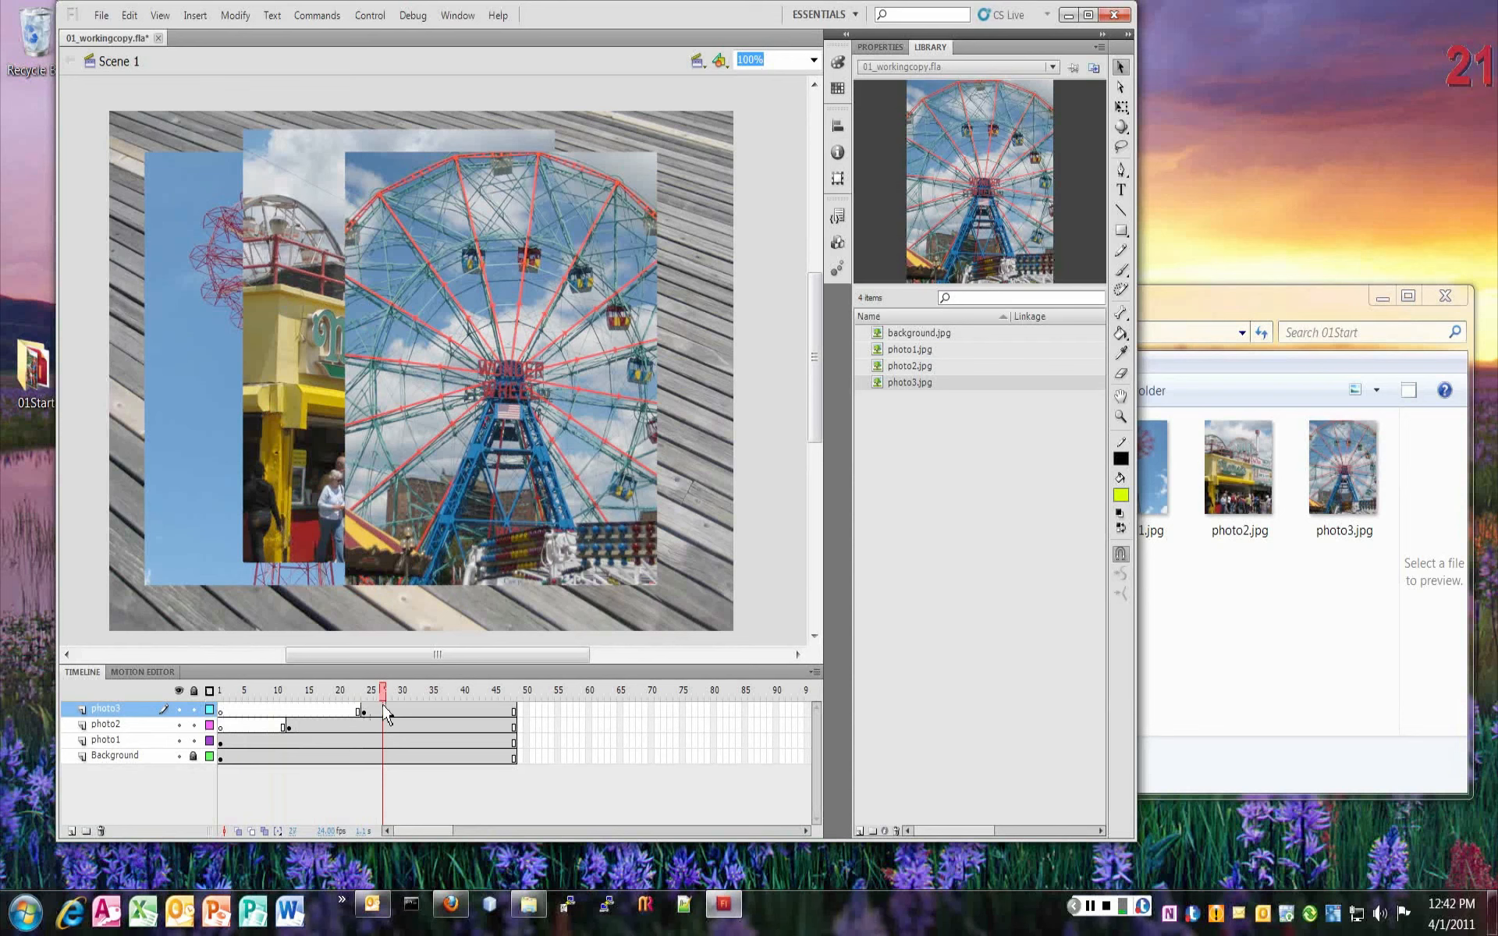
left_click_drag(371, 710, 429, 695)
left_click(102, 15)
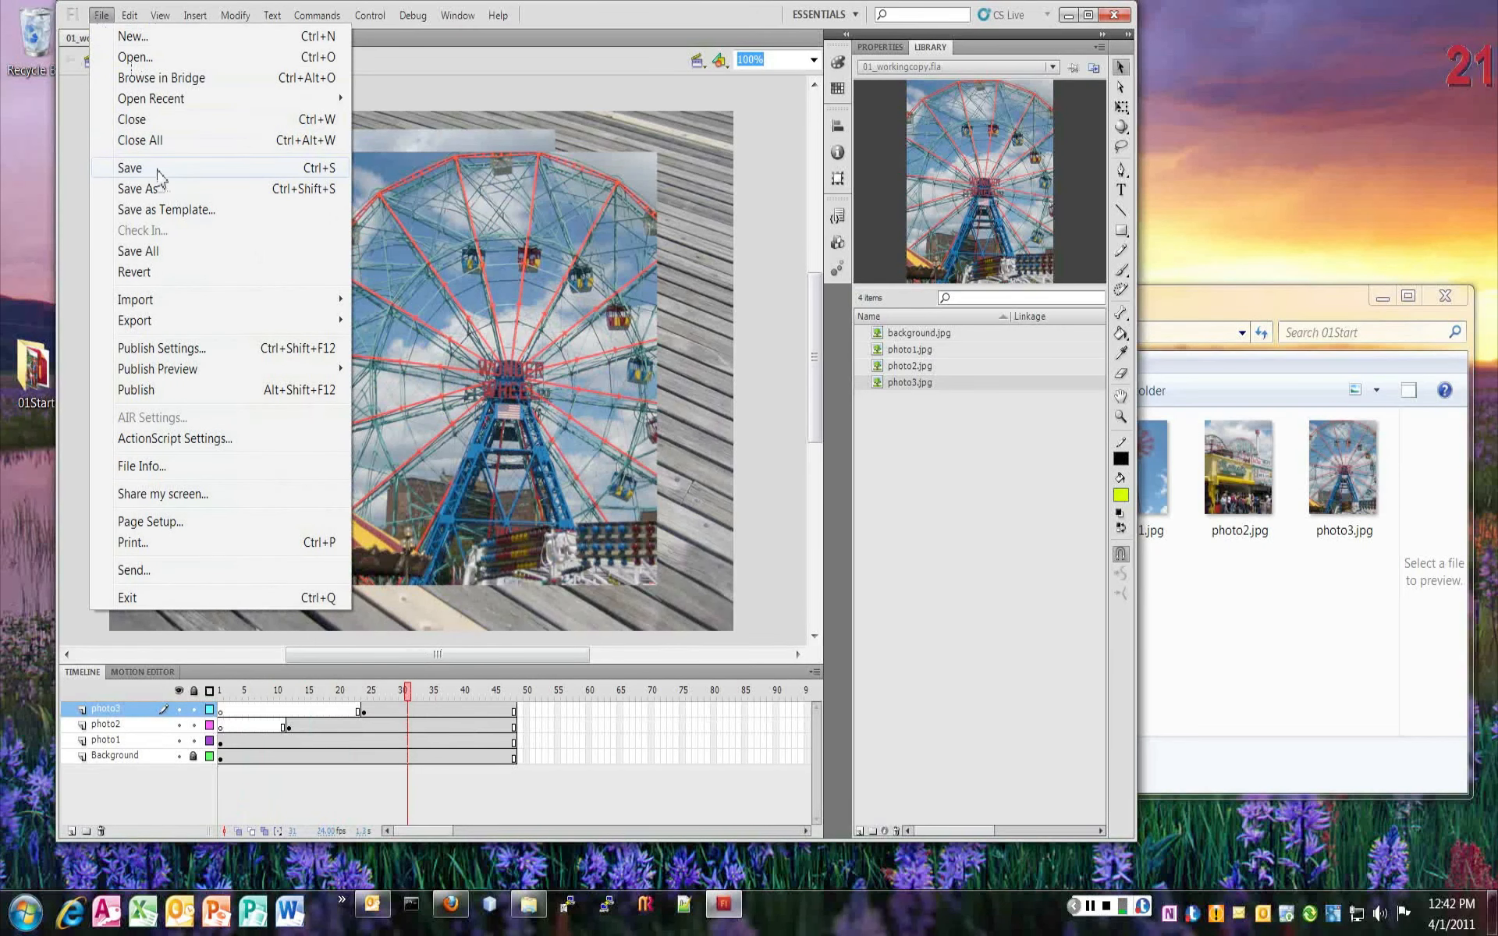
left_click(316, 174)
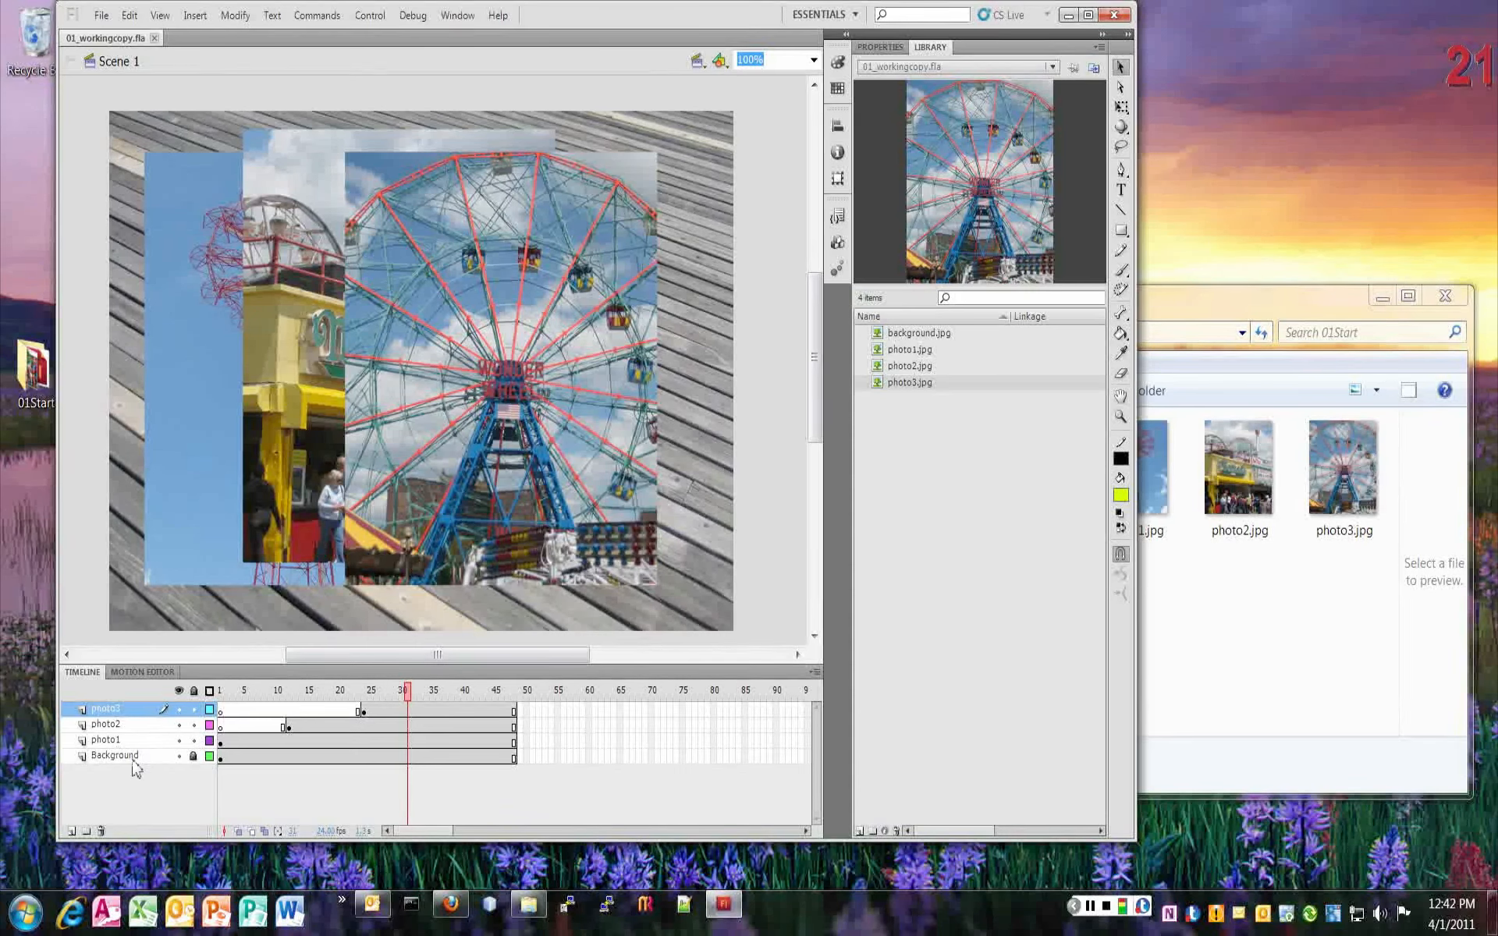
left_click(129, 711)
left_click(115, 739)
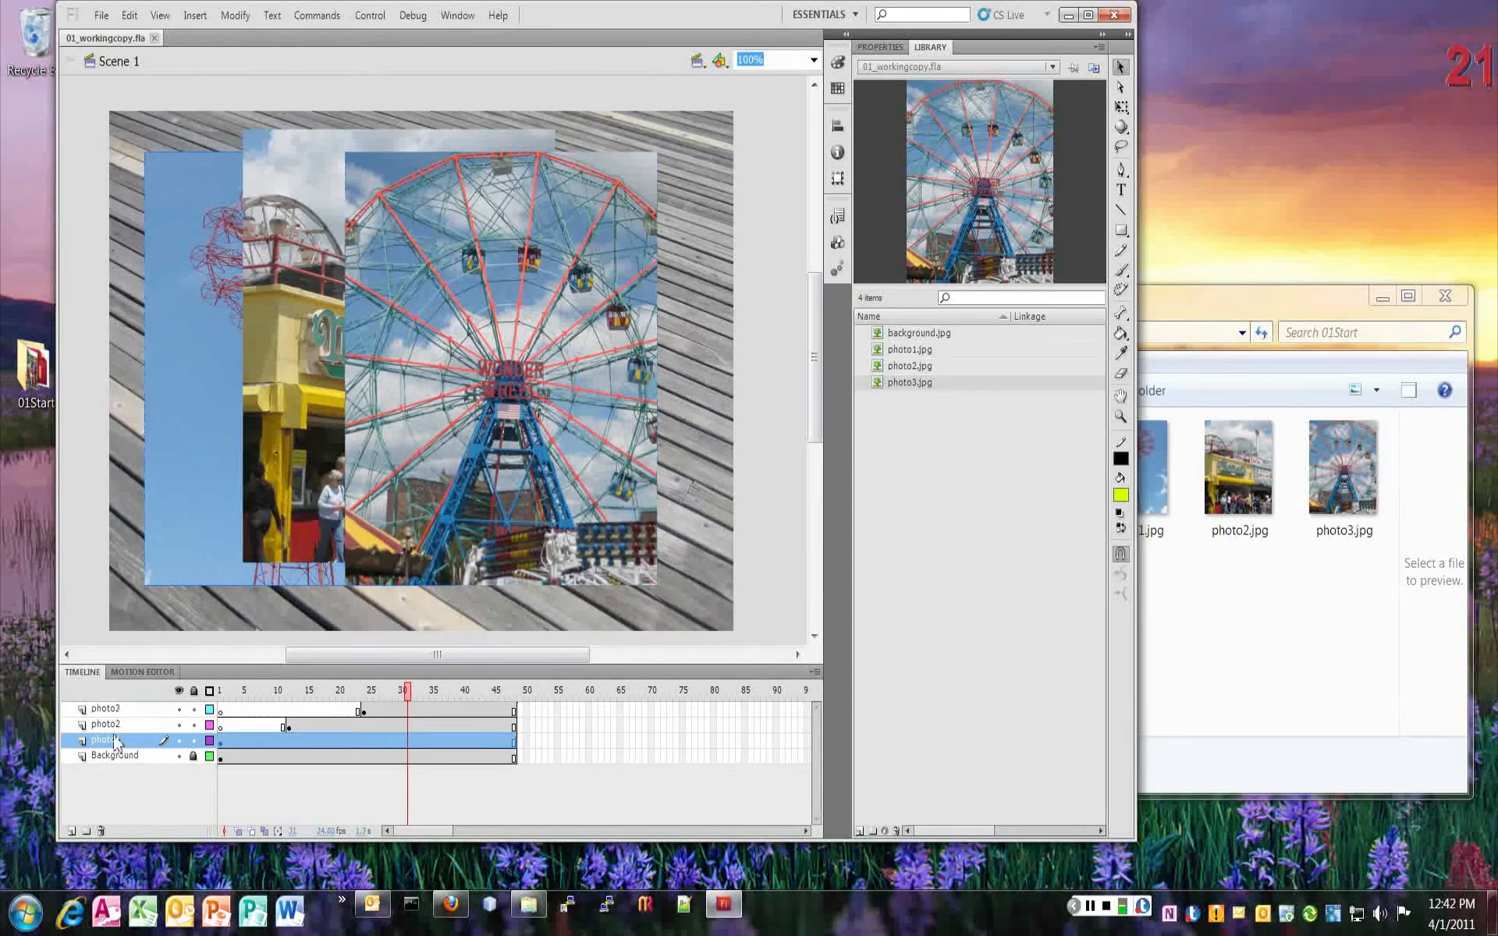
left_click(113, 723)
left_click(109, 709)
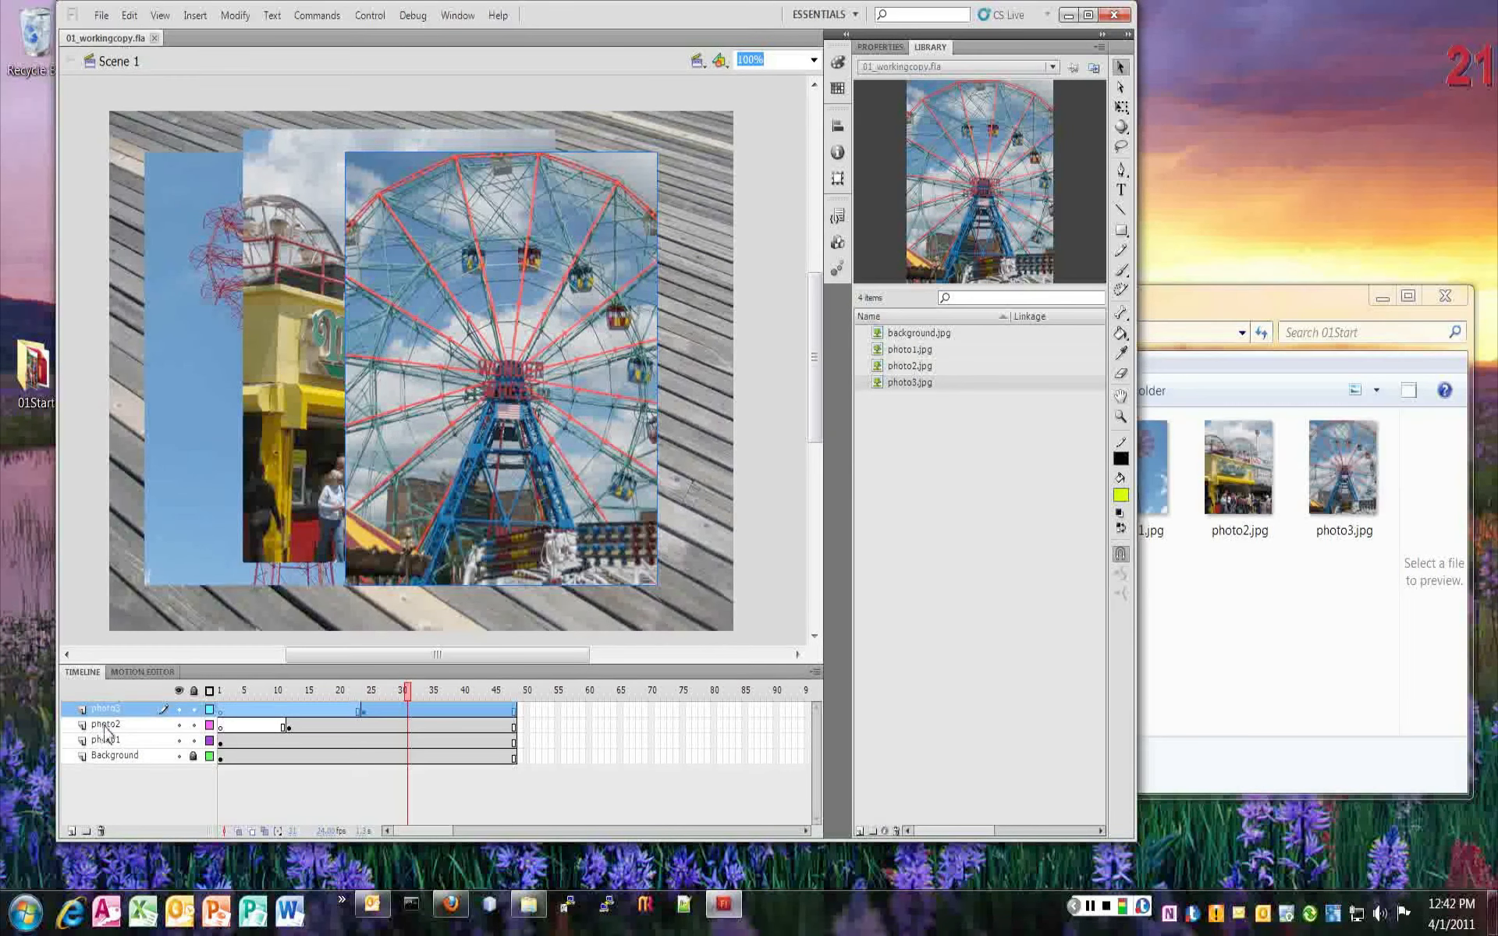
left_click(104, 725)
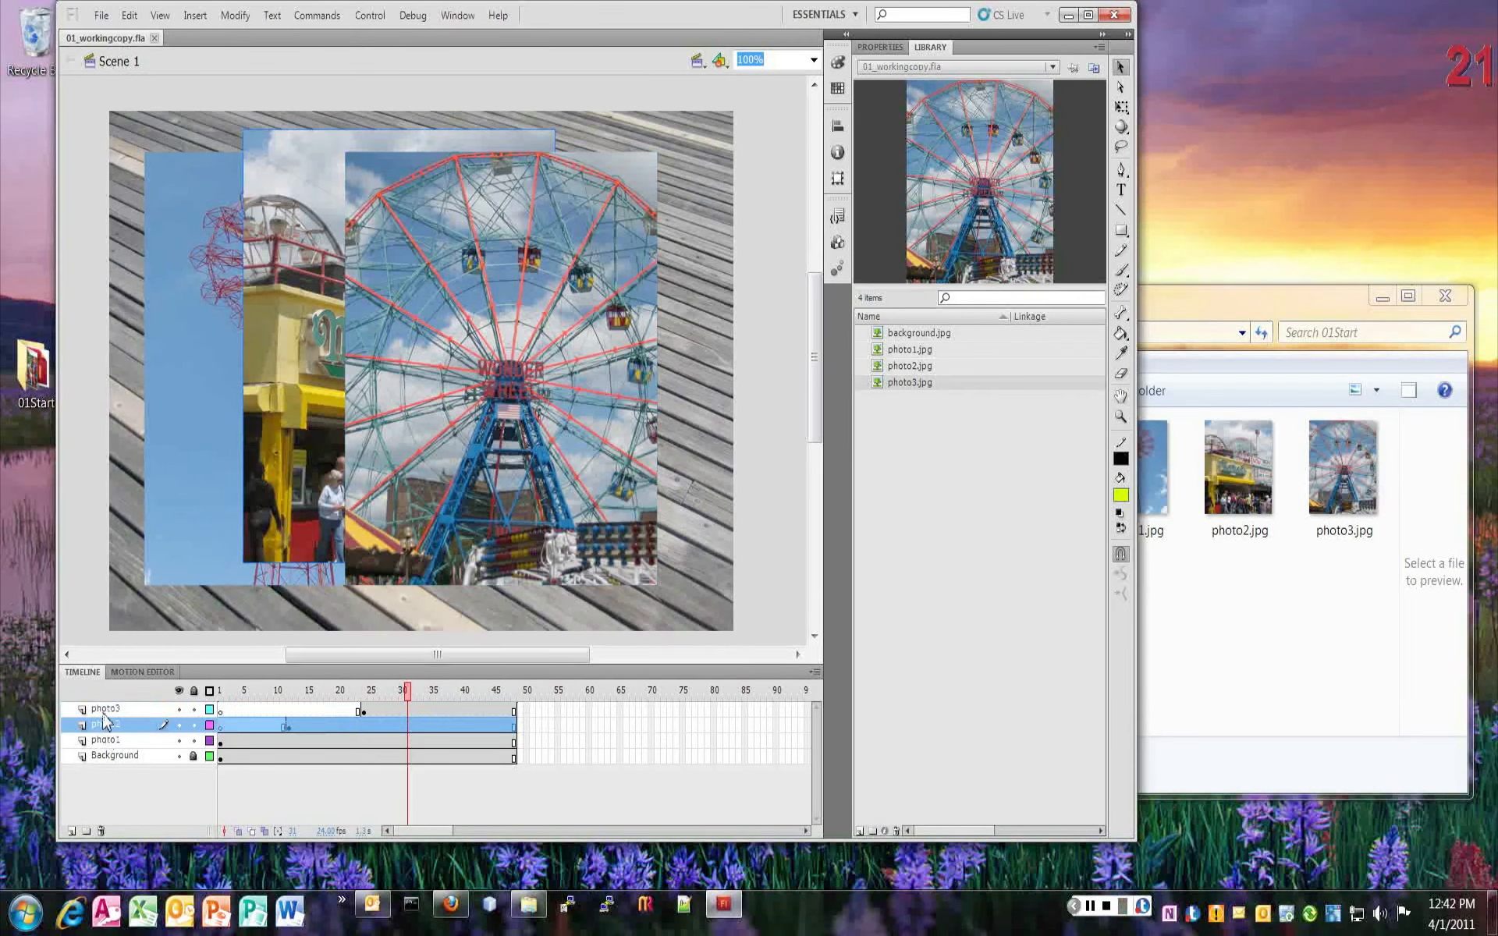
left_click(104, 710)
left_click(105, 727)
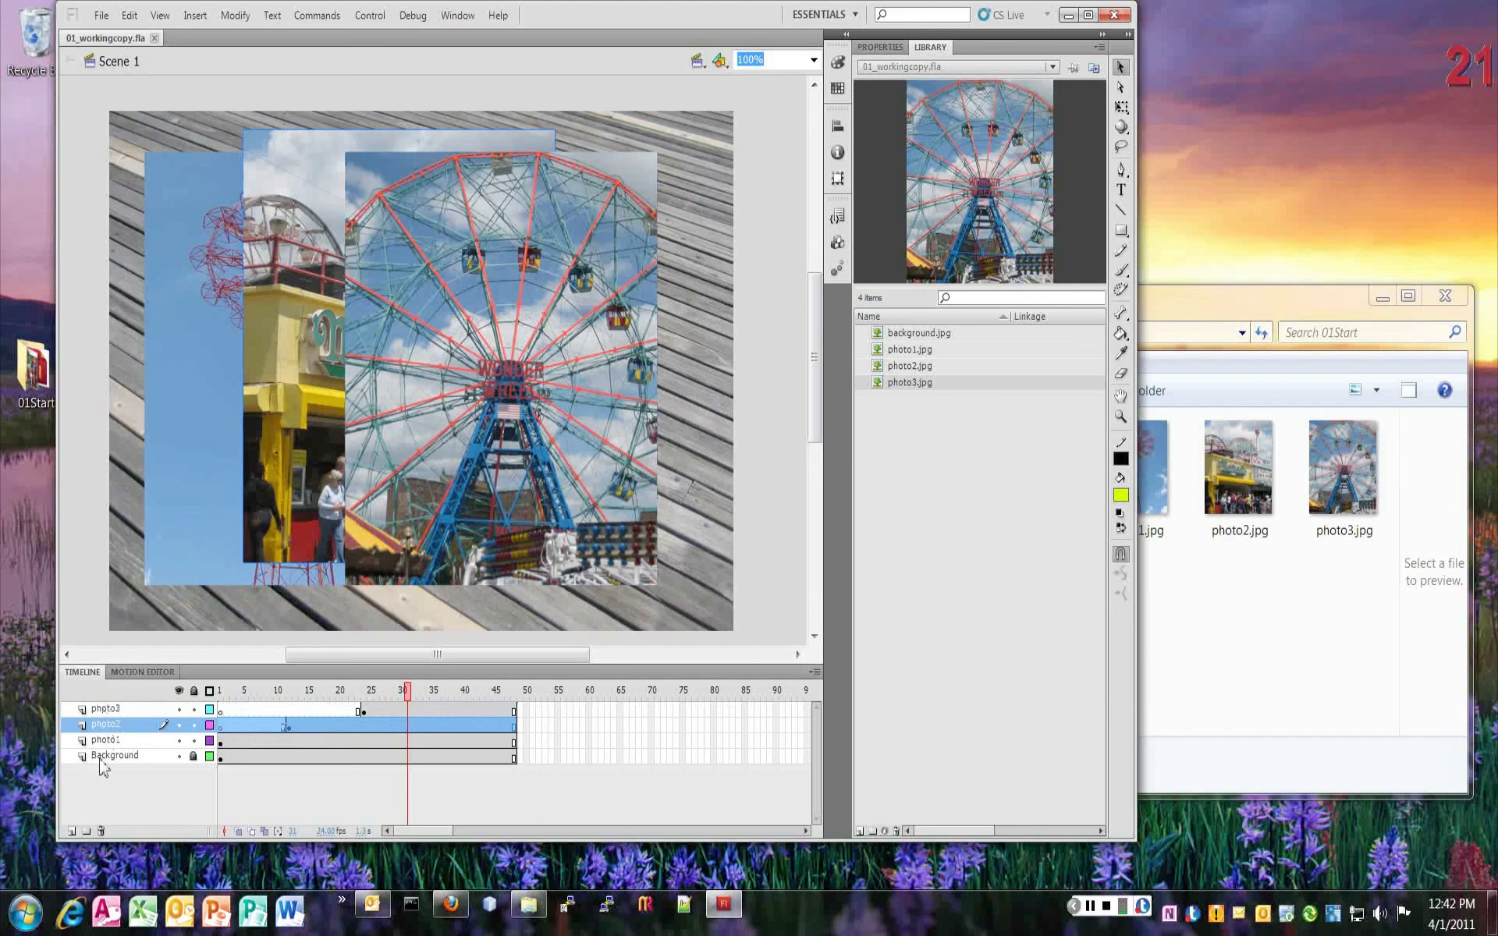
- Create a layer folder above the photo3 layer and name it Photos
left_click(106, 711)
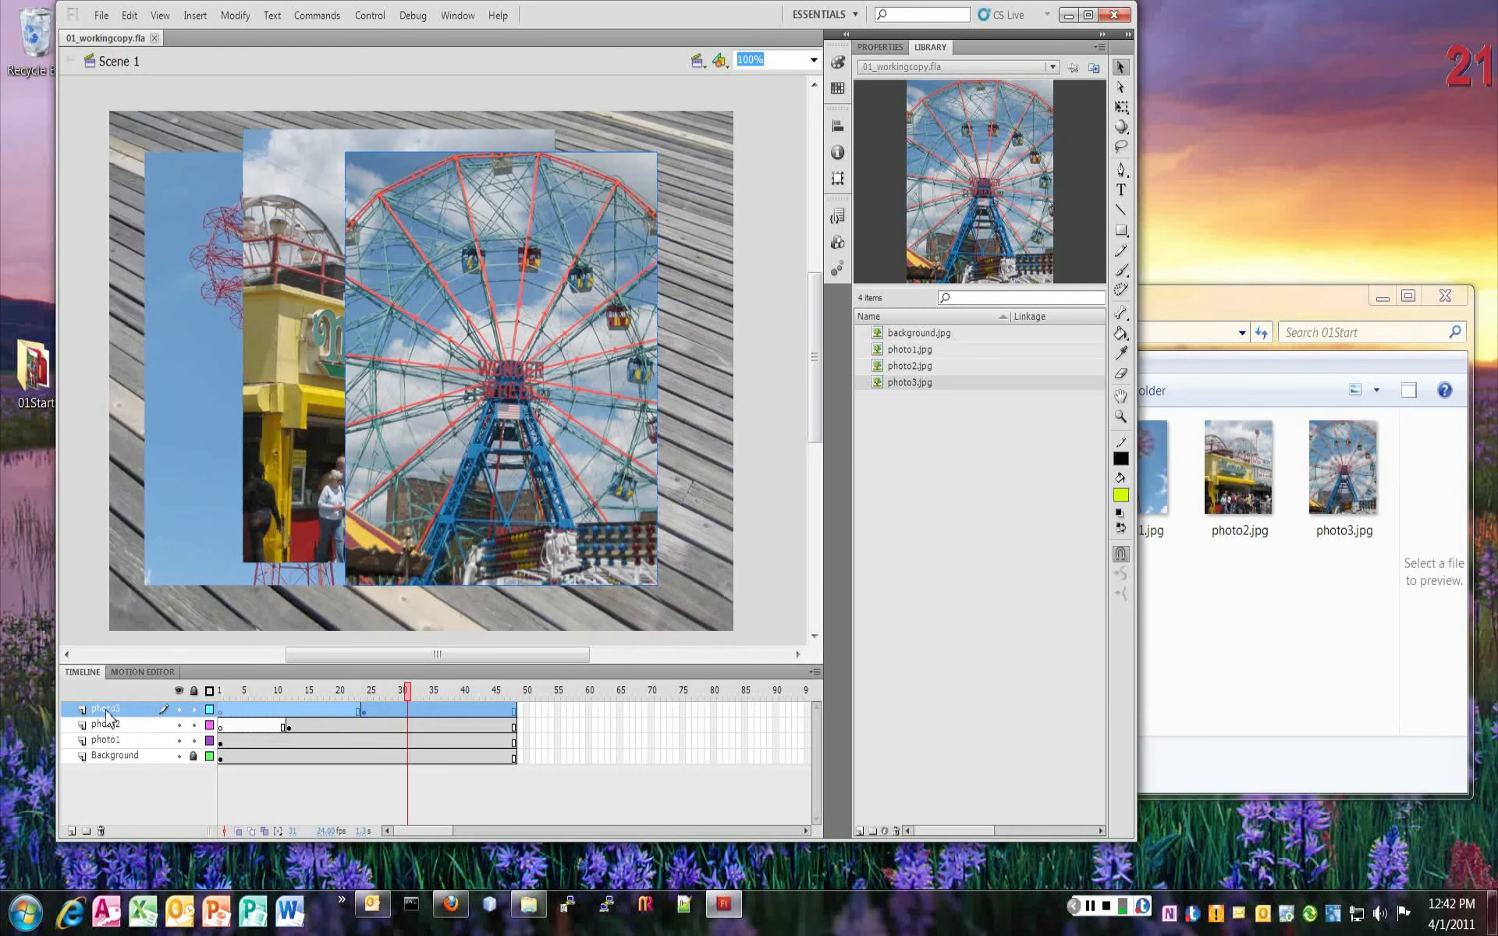
left_click(85, 832)
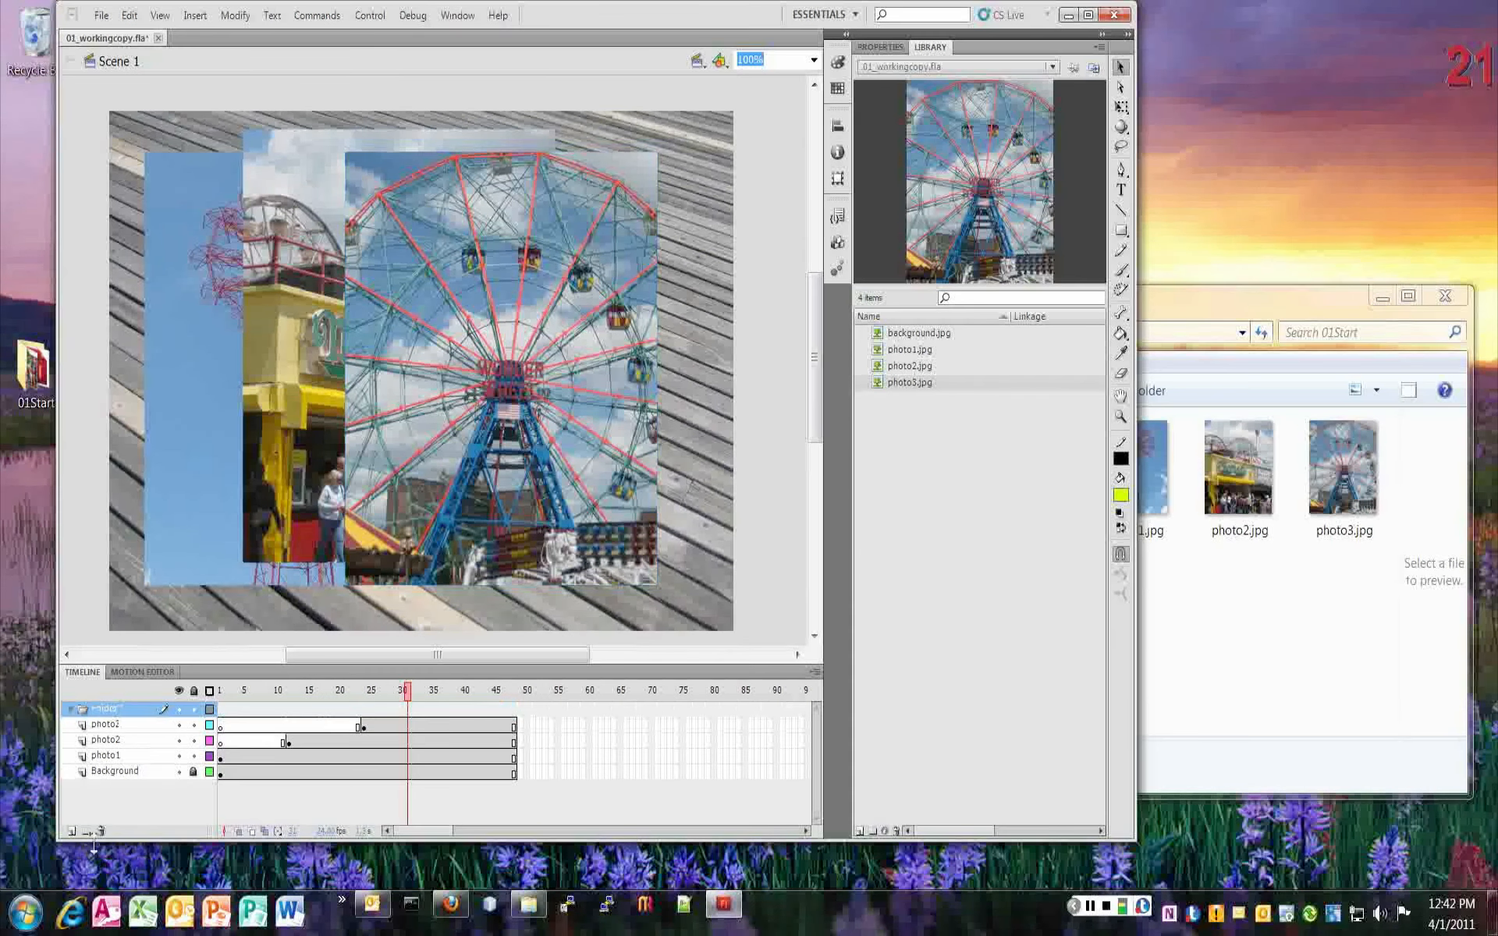
double_click(109, 711)
type("Photos")
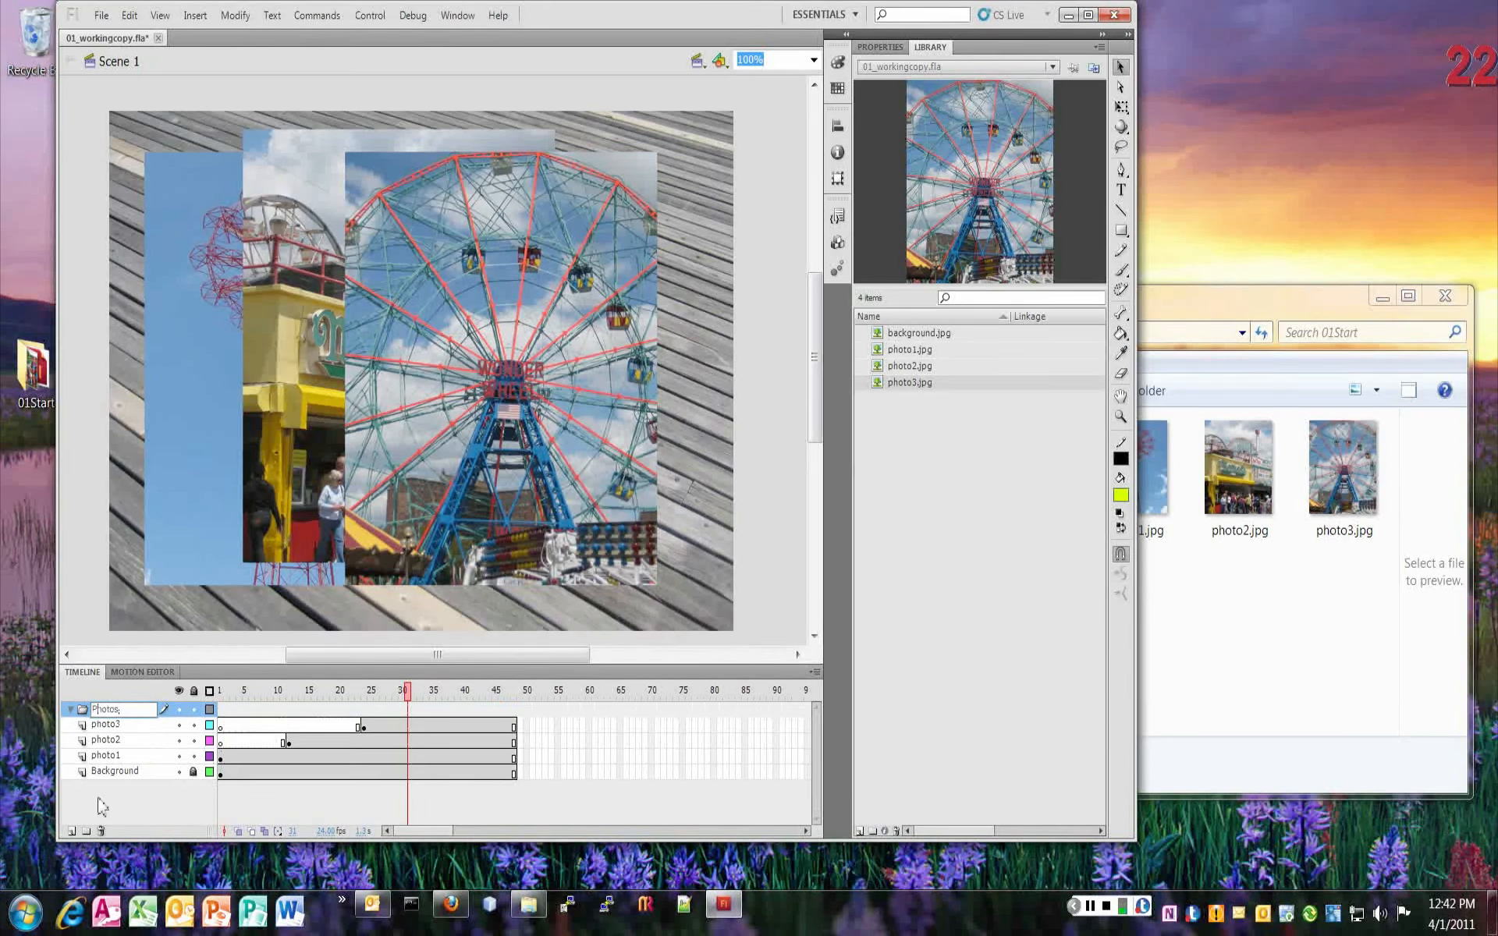
key("Return")
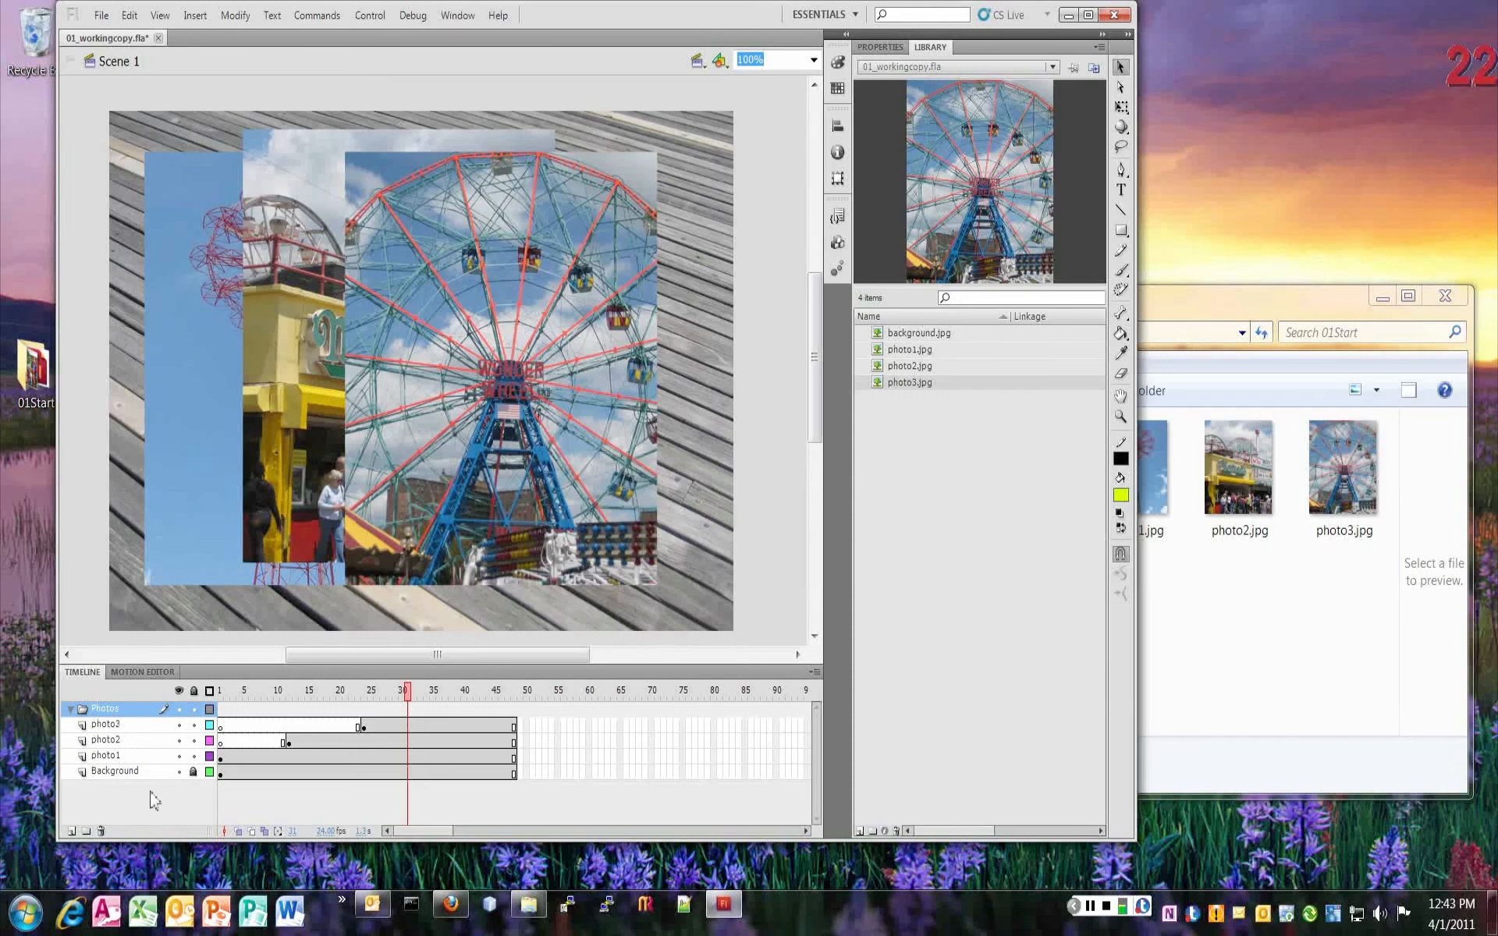
- Move the photo3, photo2 and photo1 layers into the Photos folder, and collapse and expand the folder to check it
mouse_move(117, 755)
left_mouse_down()
mouse_move(118, 715)
mouse_move(115, 751)
mouse_move(117, 734)
left_mouse_up()
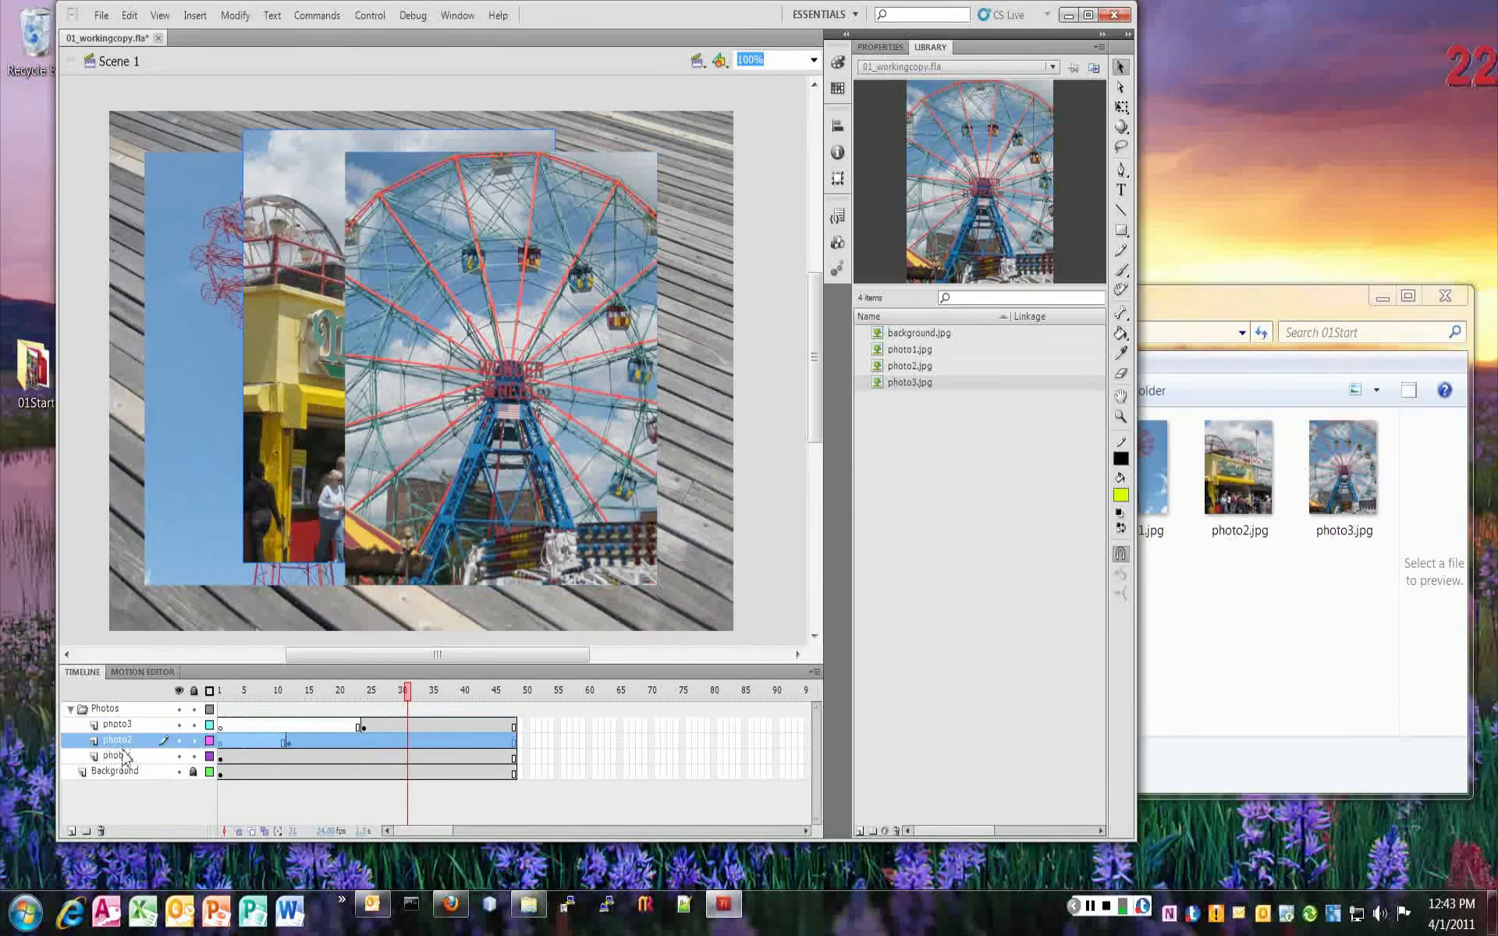
left_click(71, 709)
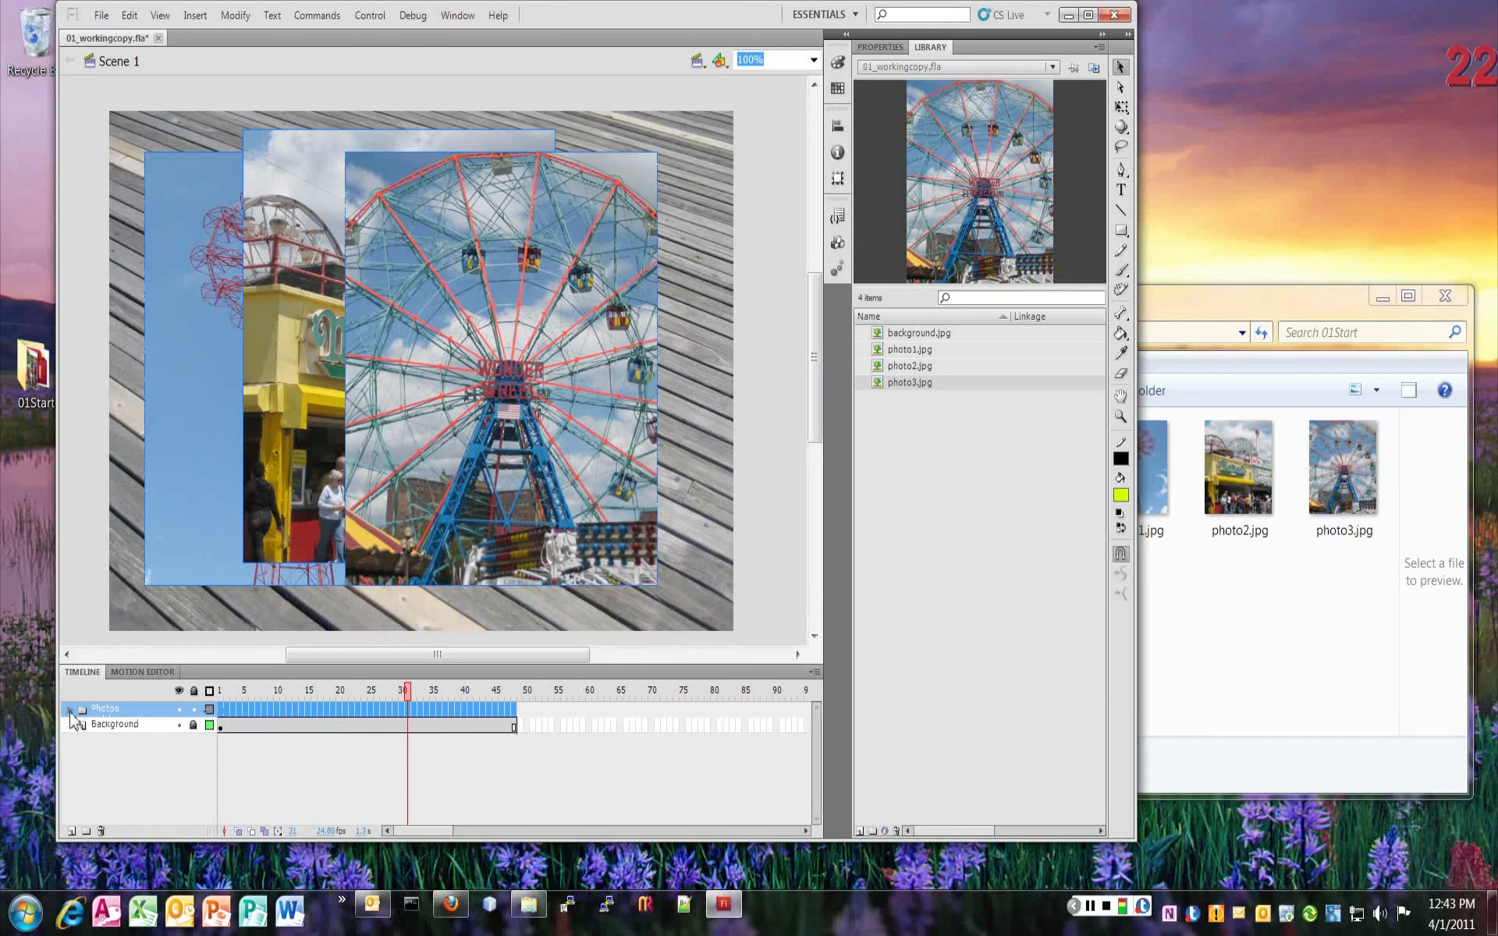
left_click(70, 710)
- Collapse the Photos folder and scrub the playhead to frame 6, and expand it again and scrub to frame 31
left_click(70, 710)
left_click_drag(407, 691, 251, 692)
left_click(80, 710)
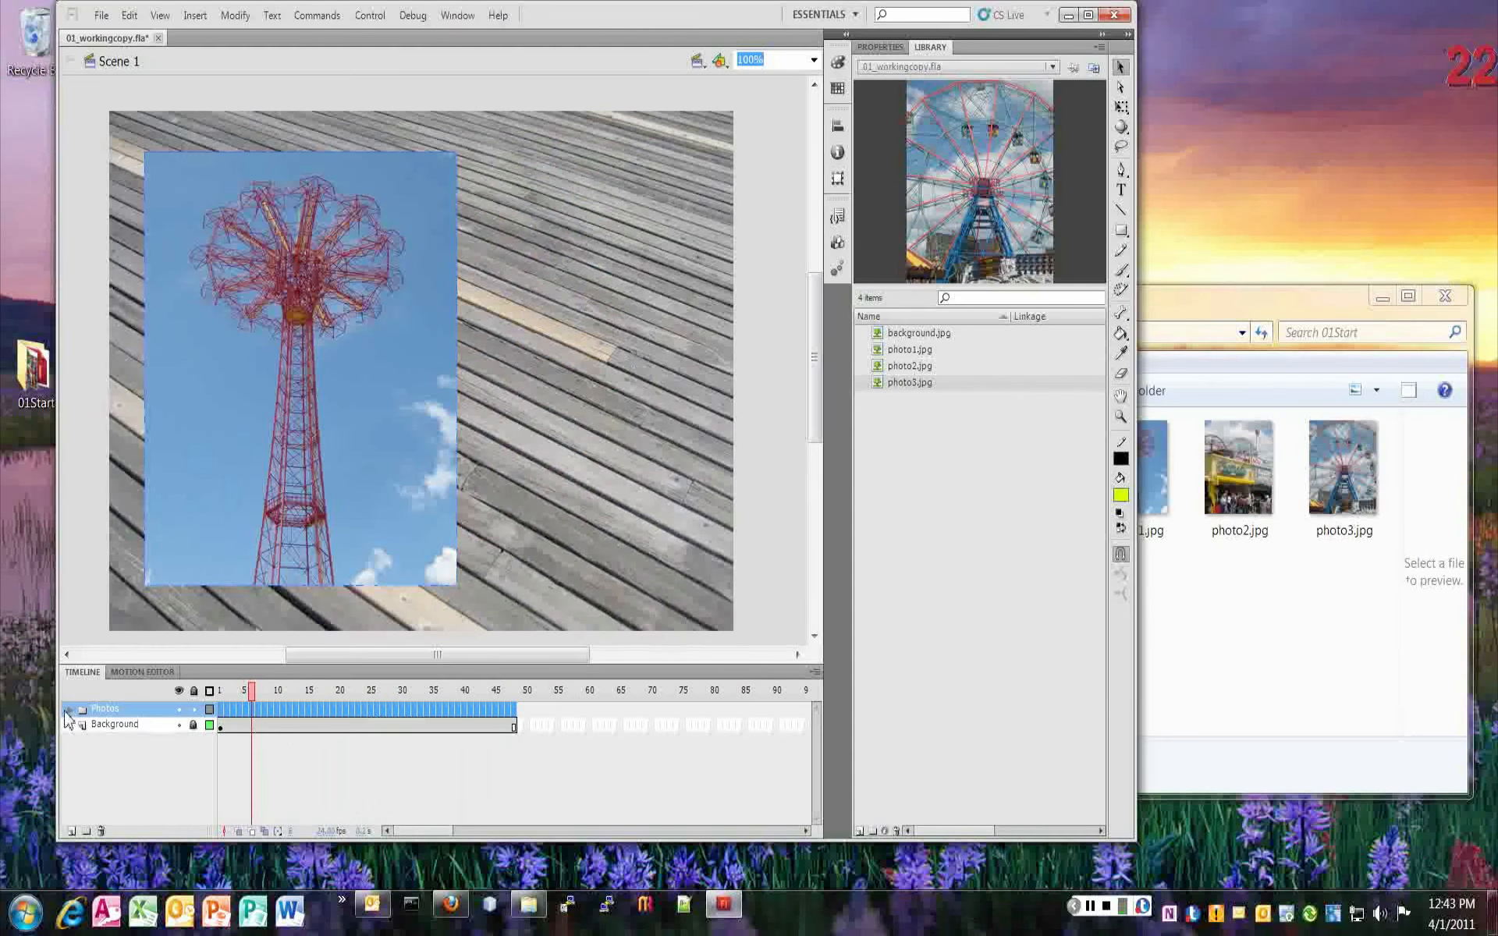
left_click(69, 710)
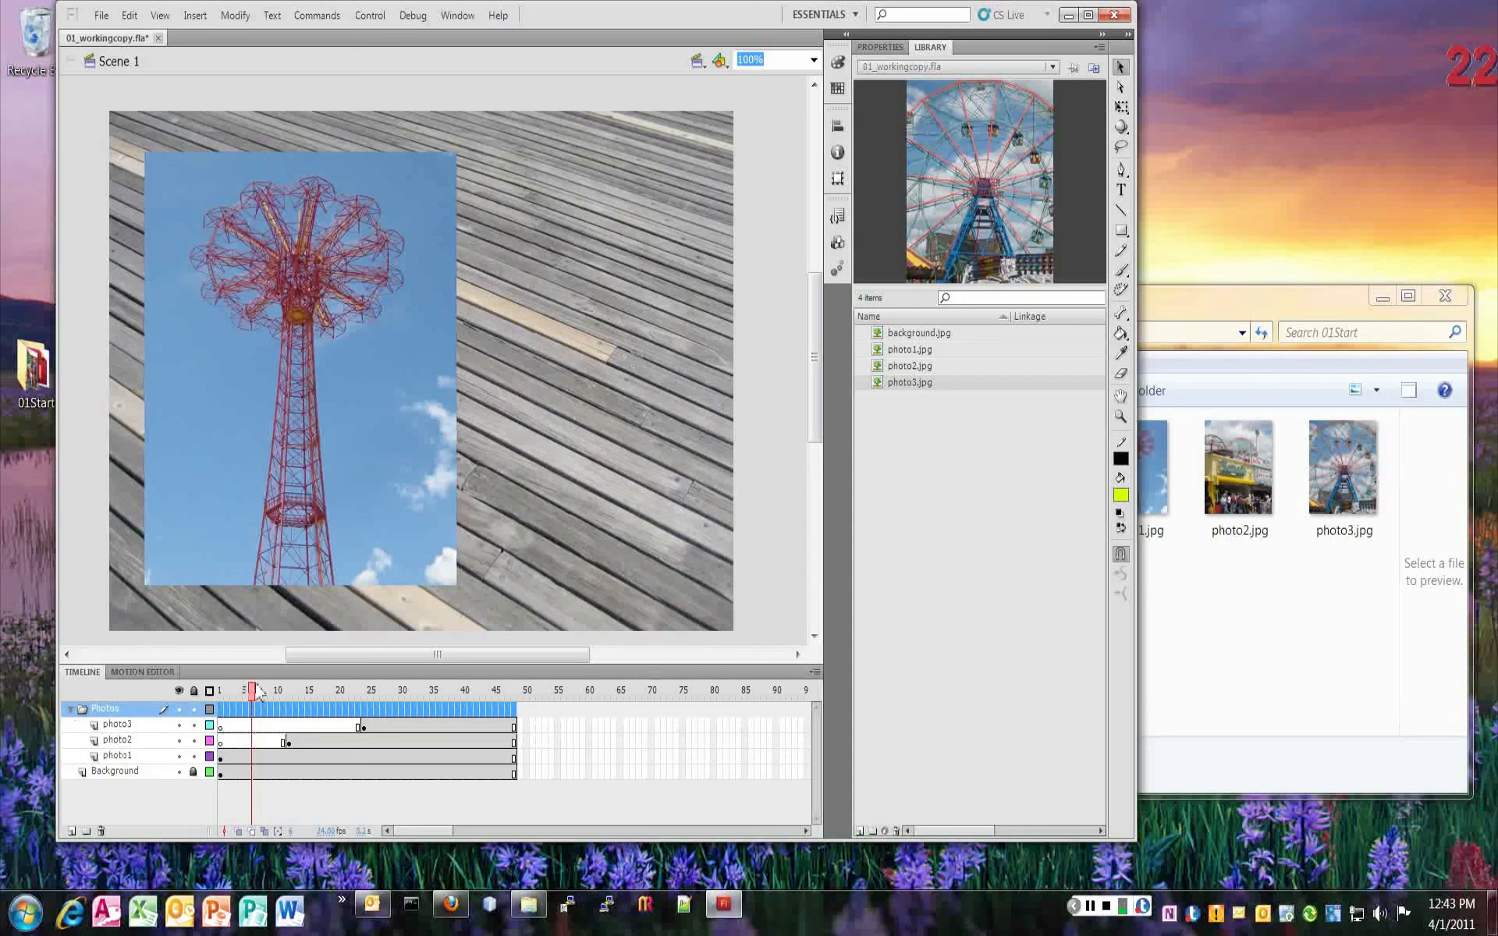
left_click_drag(257, 693, 396, 697)
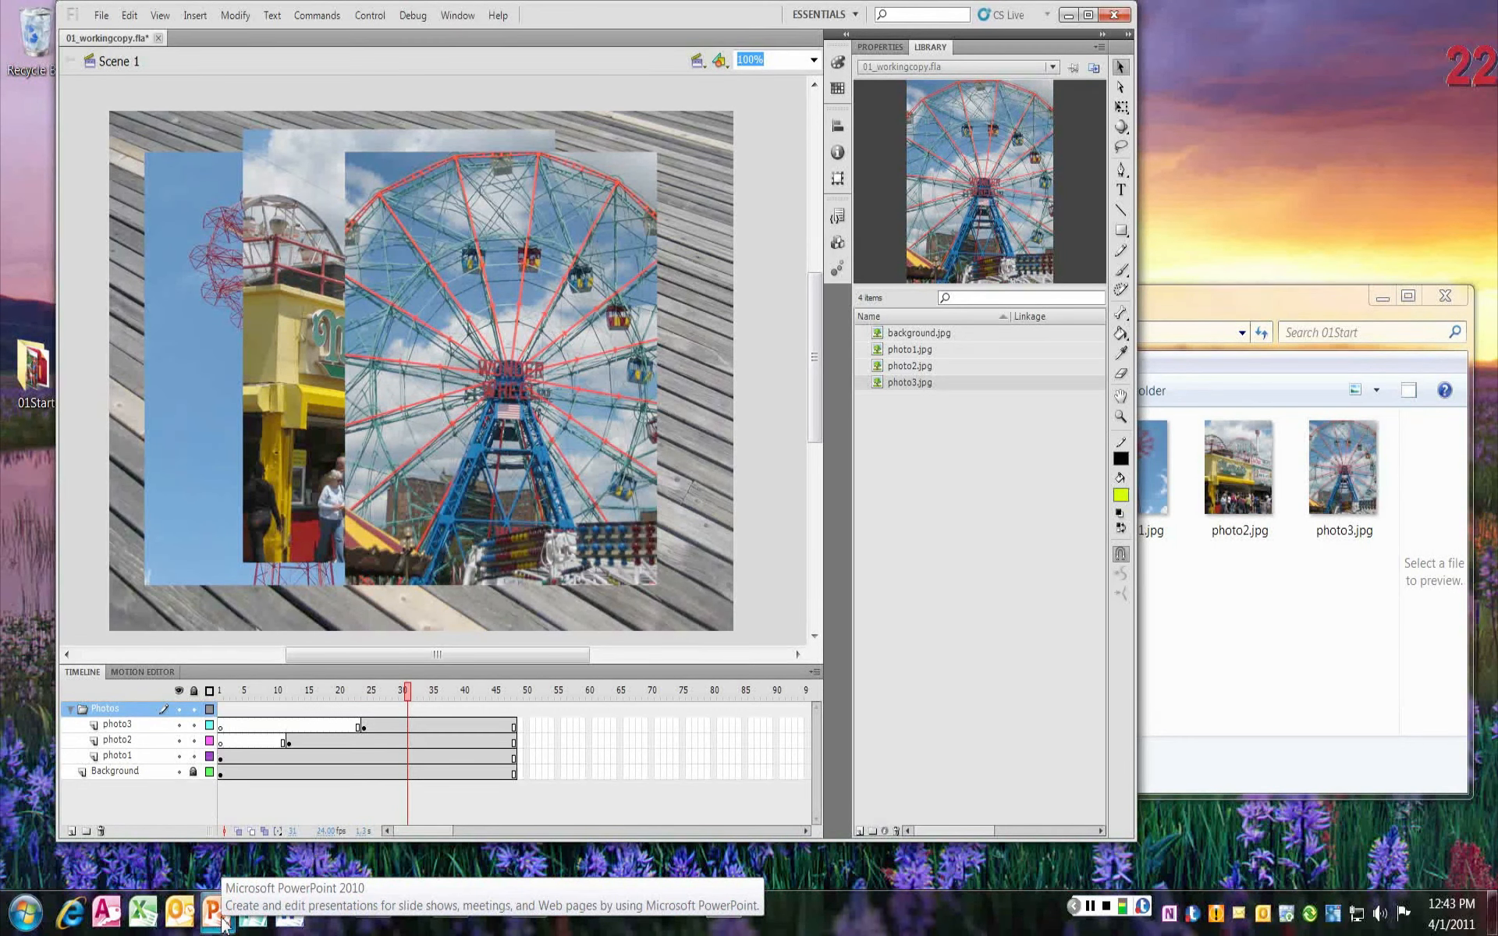
- Try the Tiny frame size in the timeline and return it to Normal
left_click(814, 671)
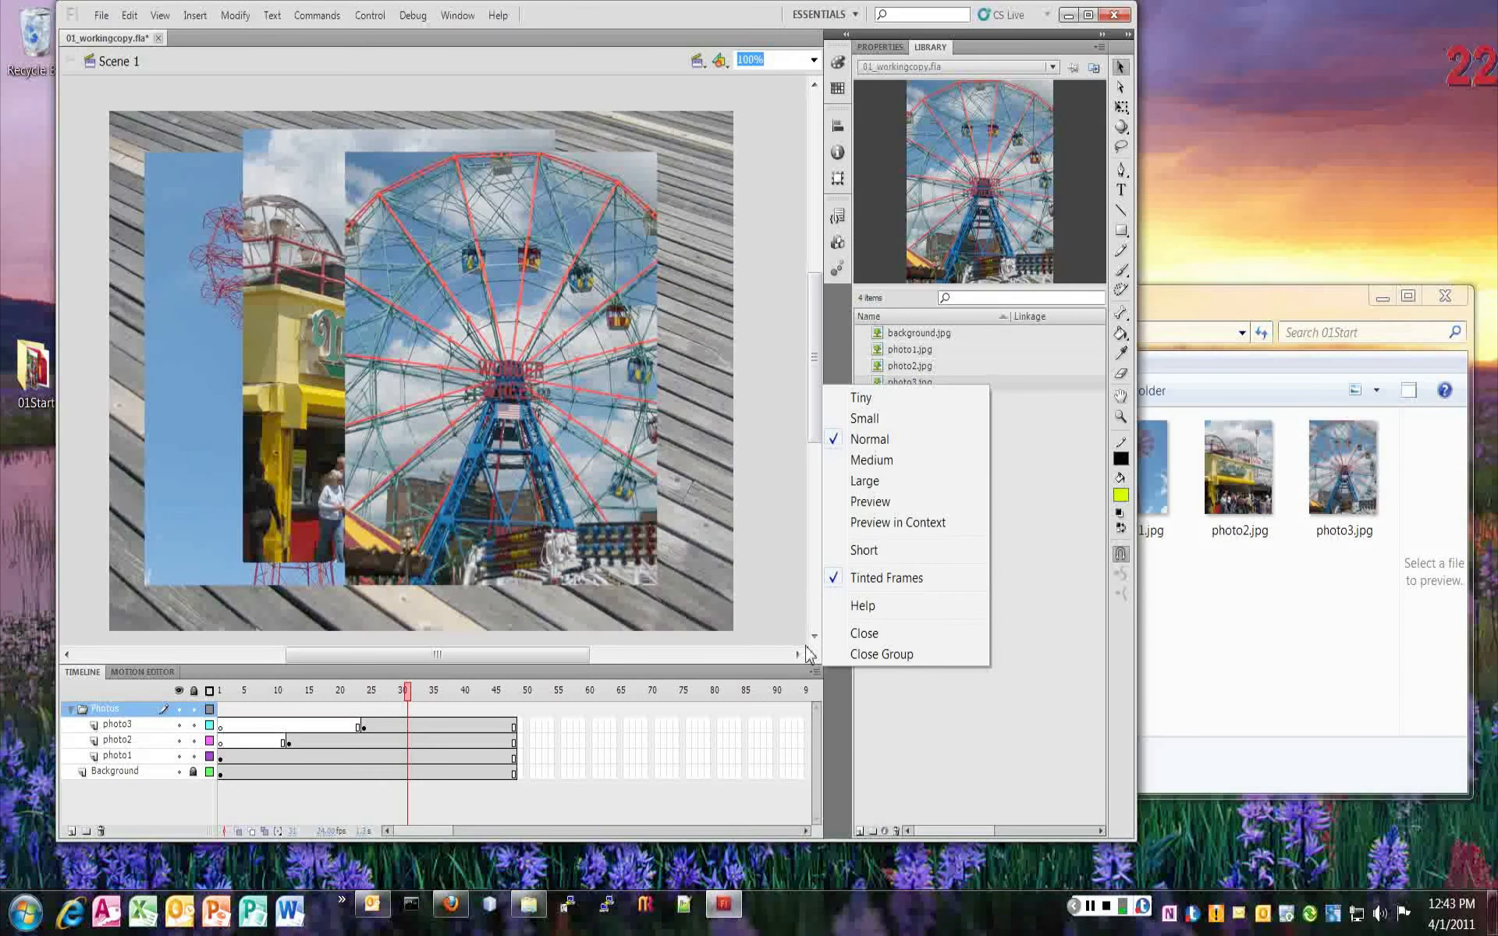
left_click(863, 398)
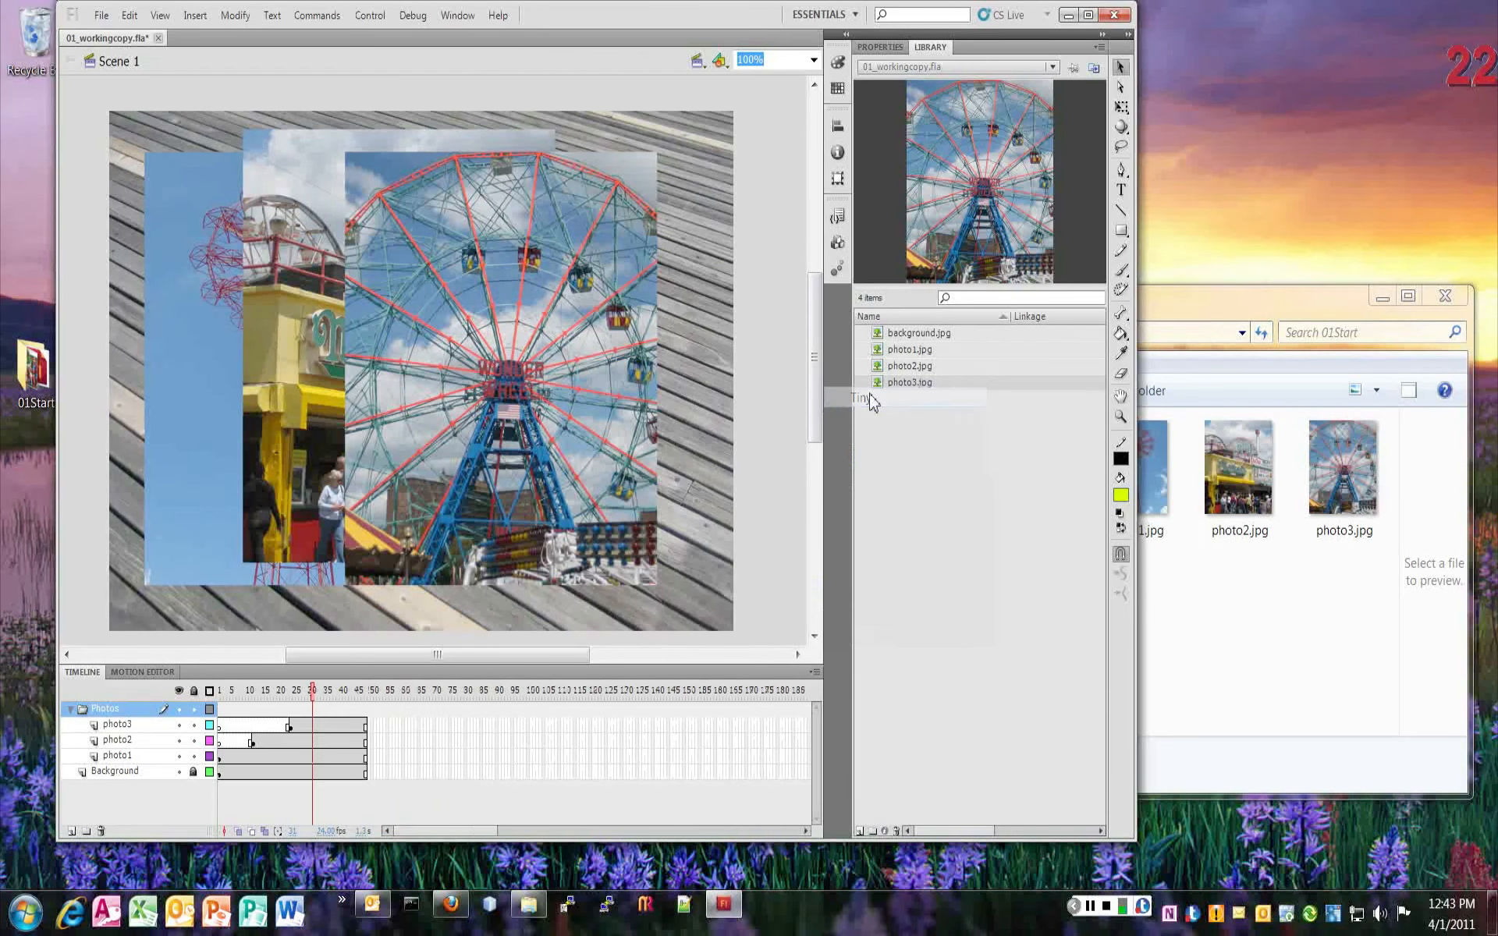
left_click_drag(409, 727, 460, 730)
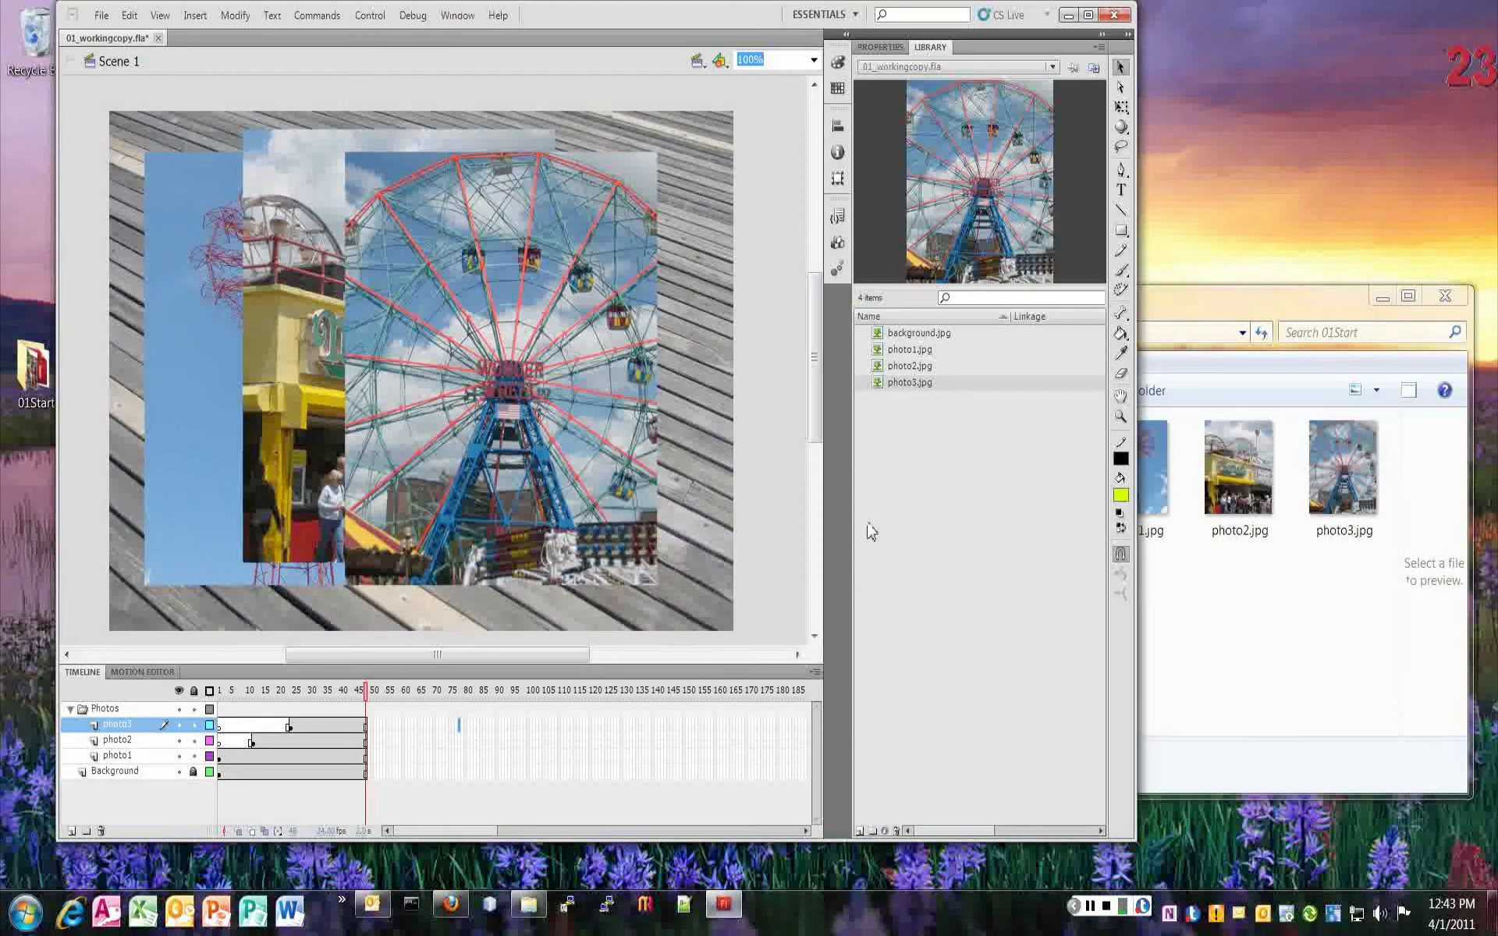
left_click(815, 671)
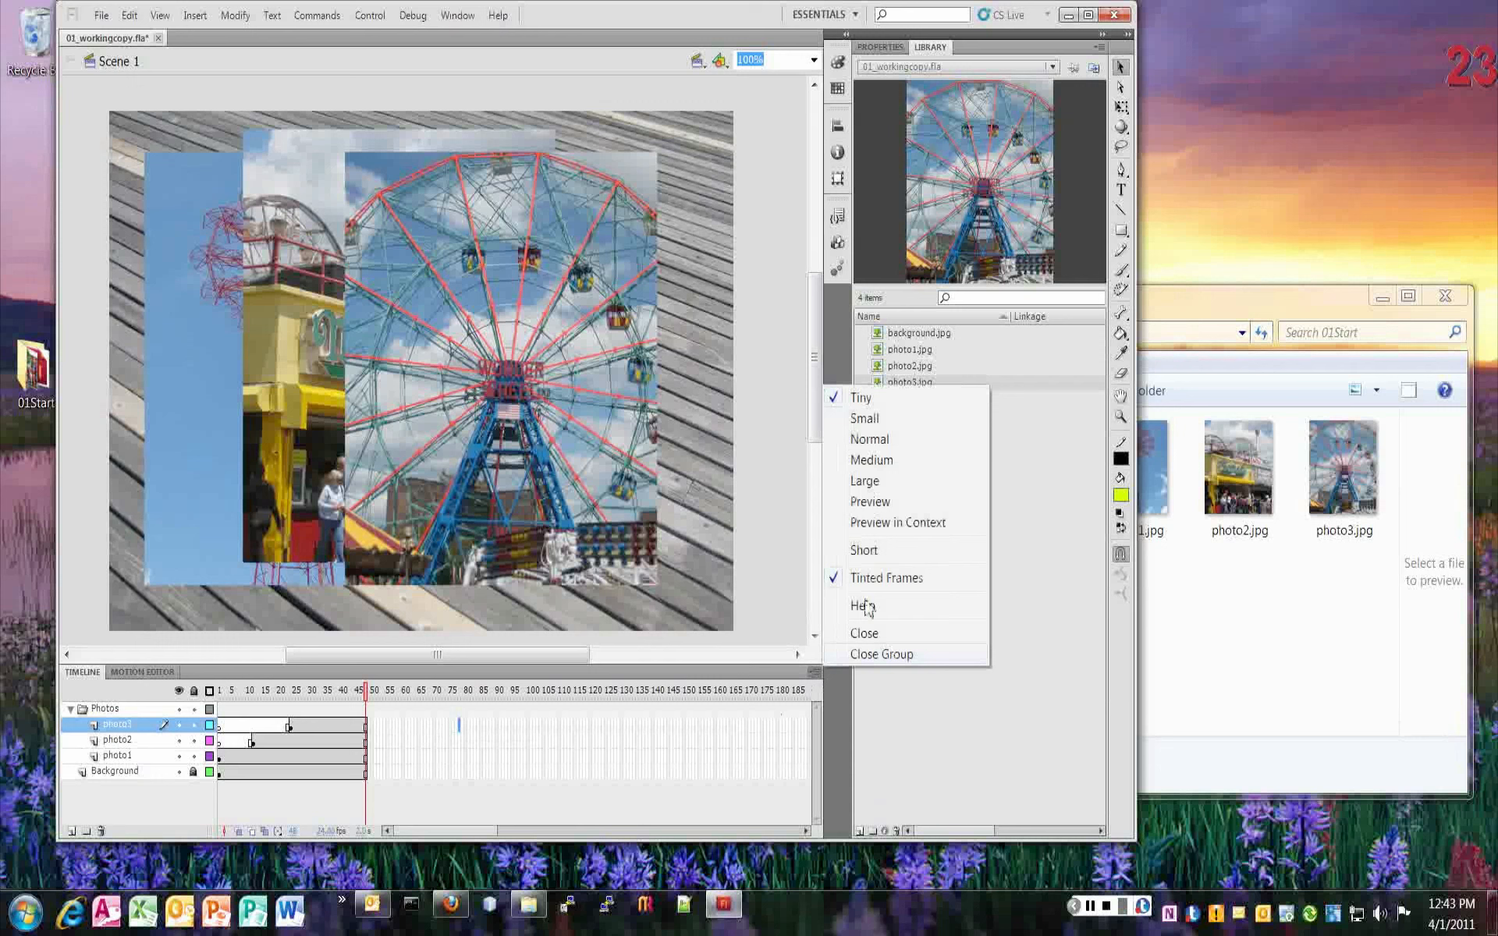
left_click(868, 458)
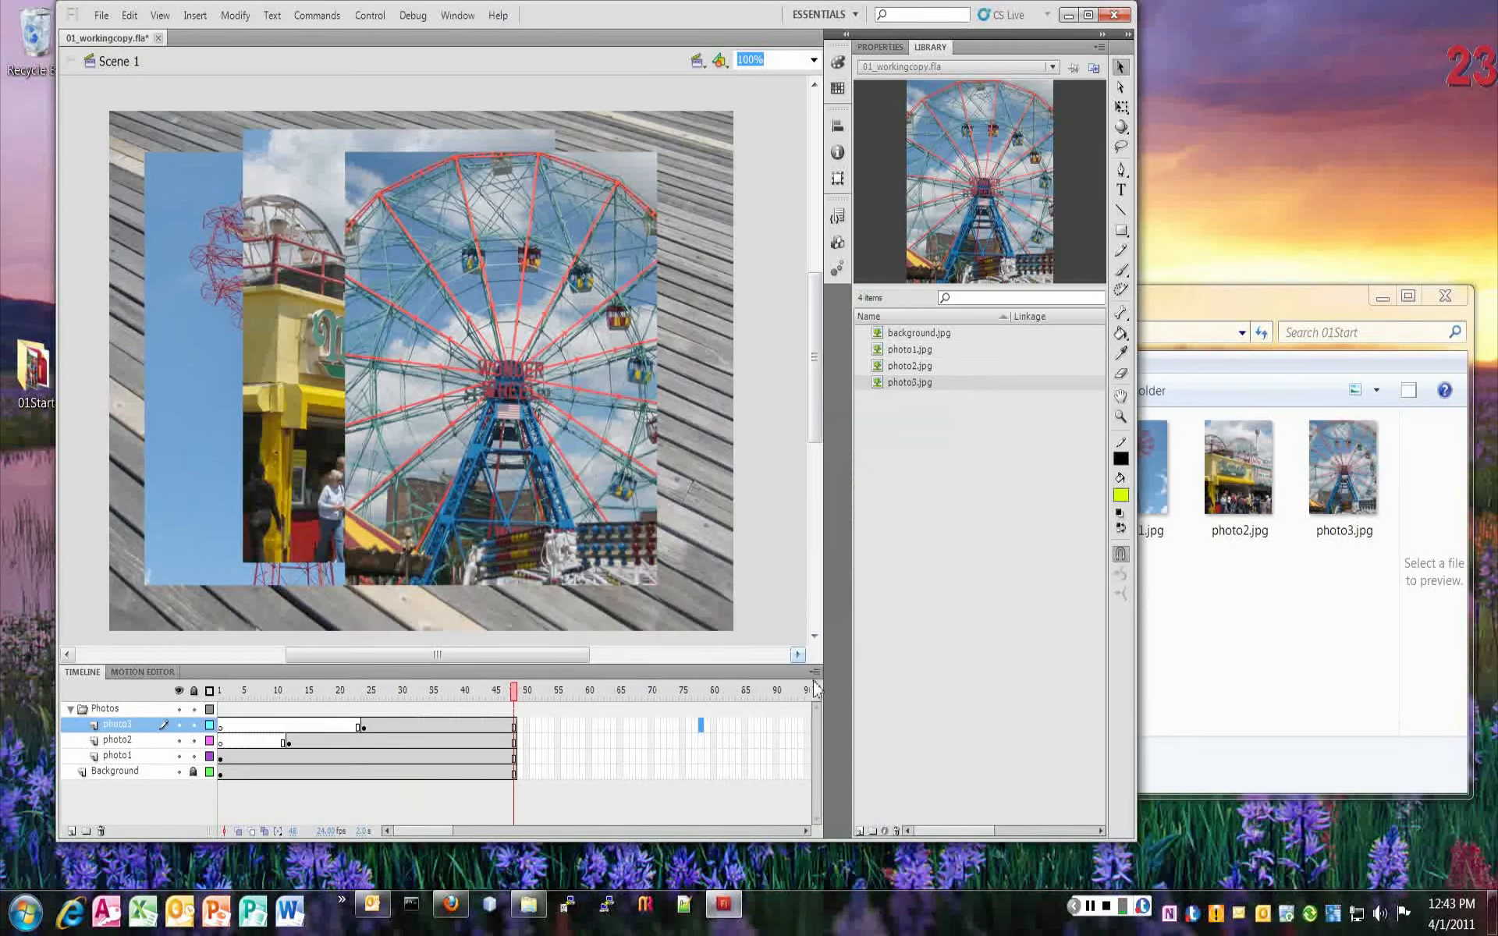
- Try the Short layer height in the timeline and turn it off again
left_click(815, 672)
left_click(885, 557)
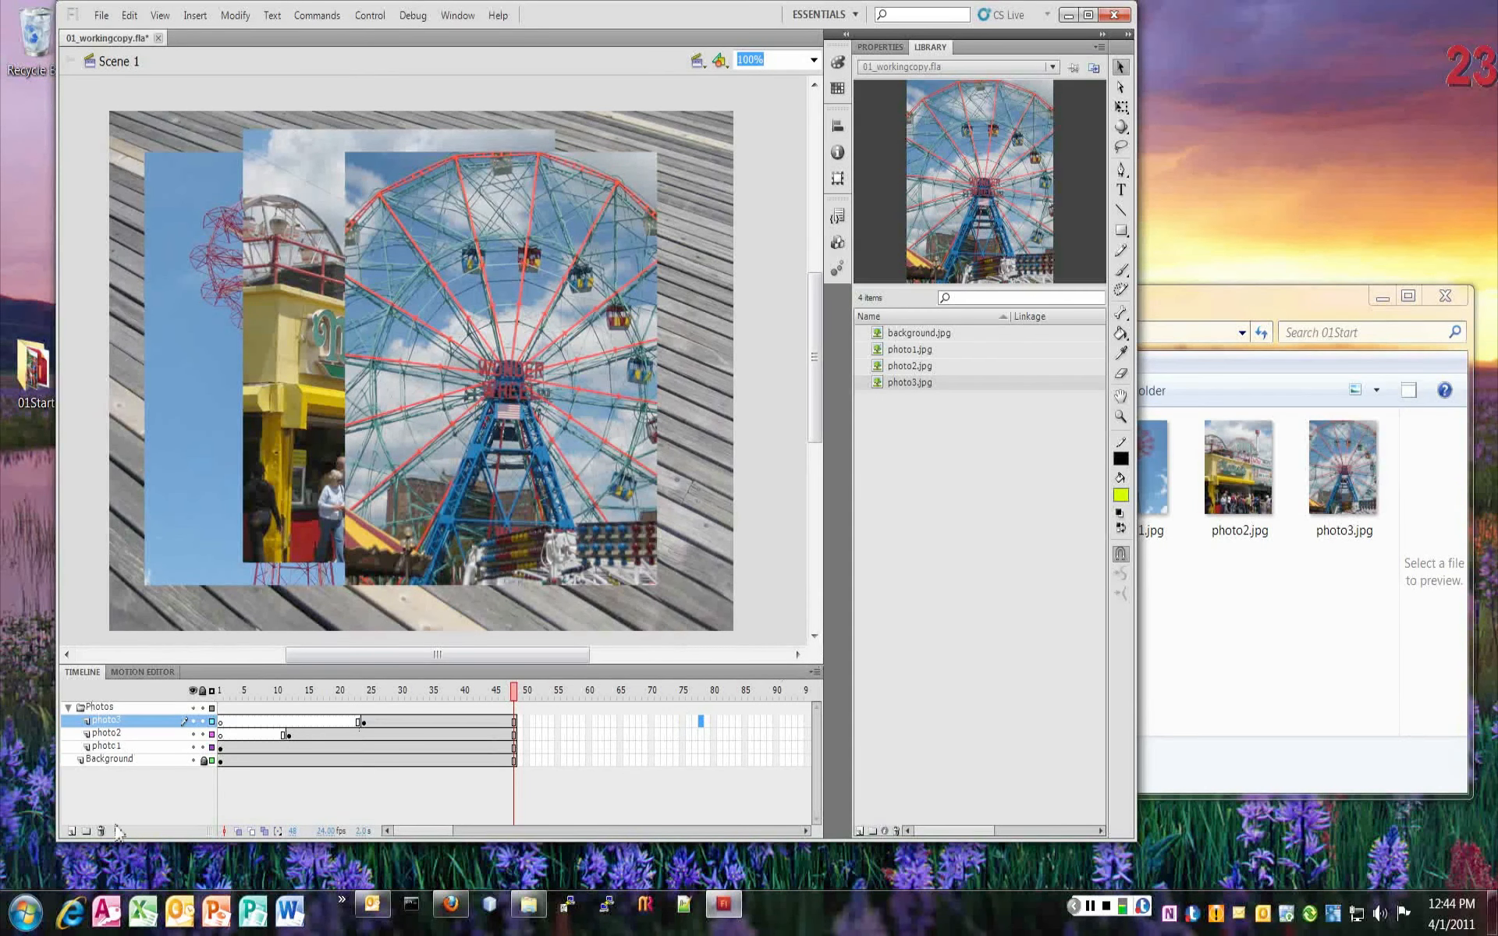
left_click(814, 672)
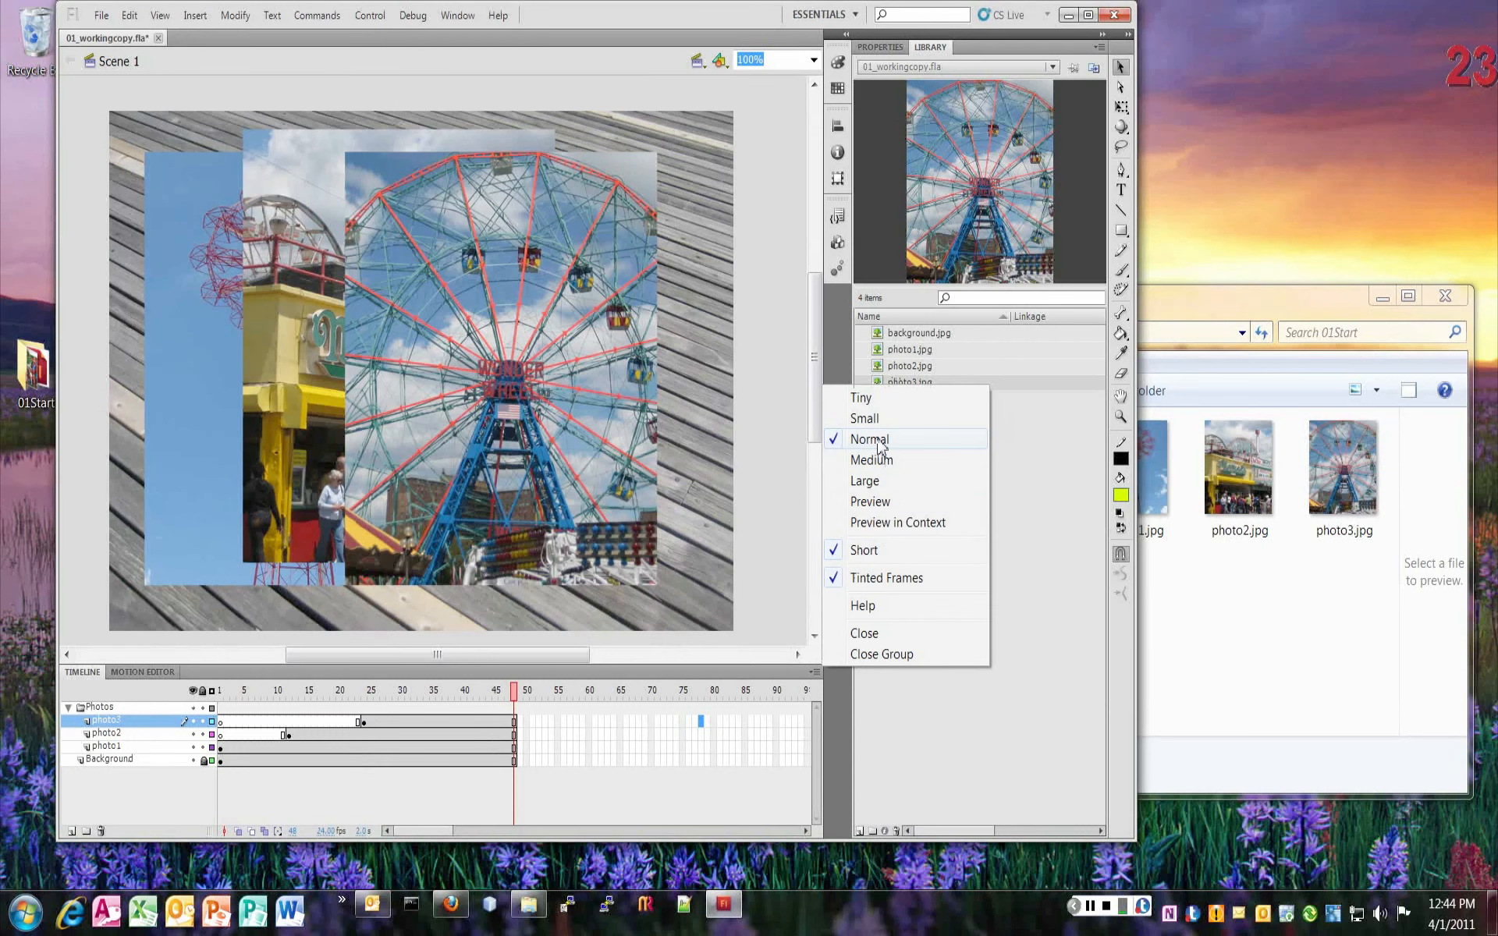
left_click(878, 550)
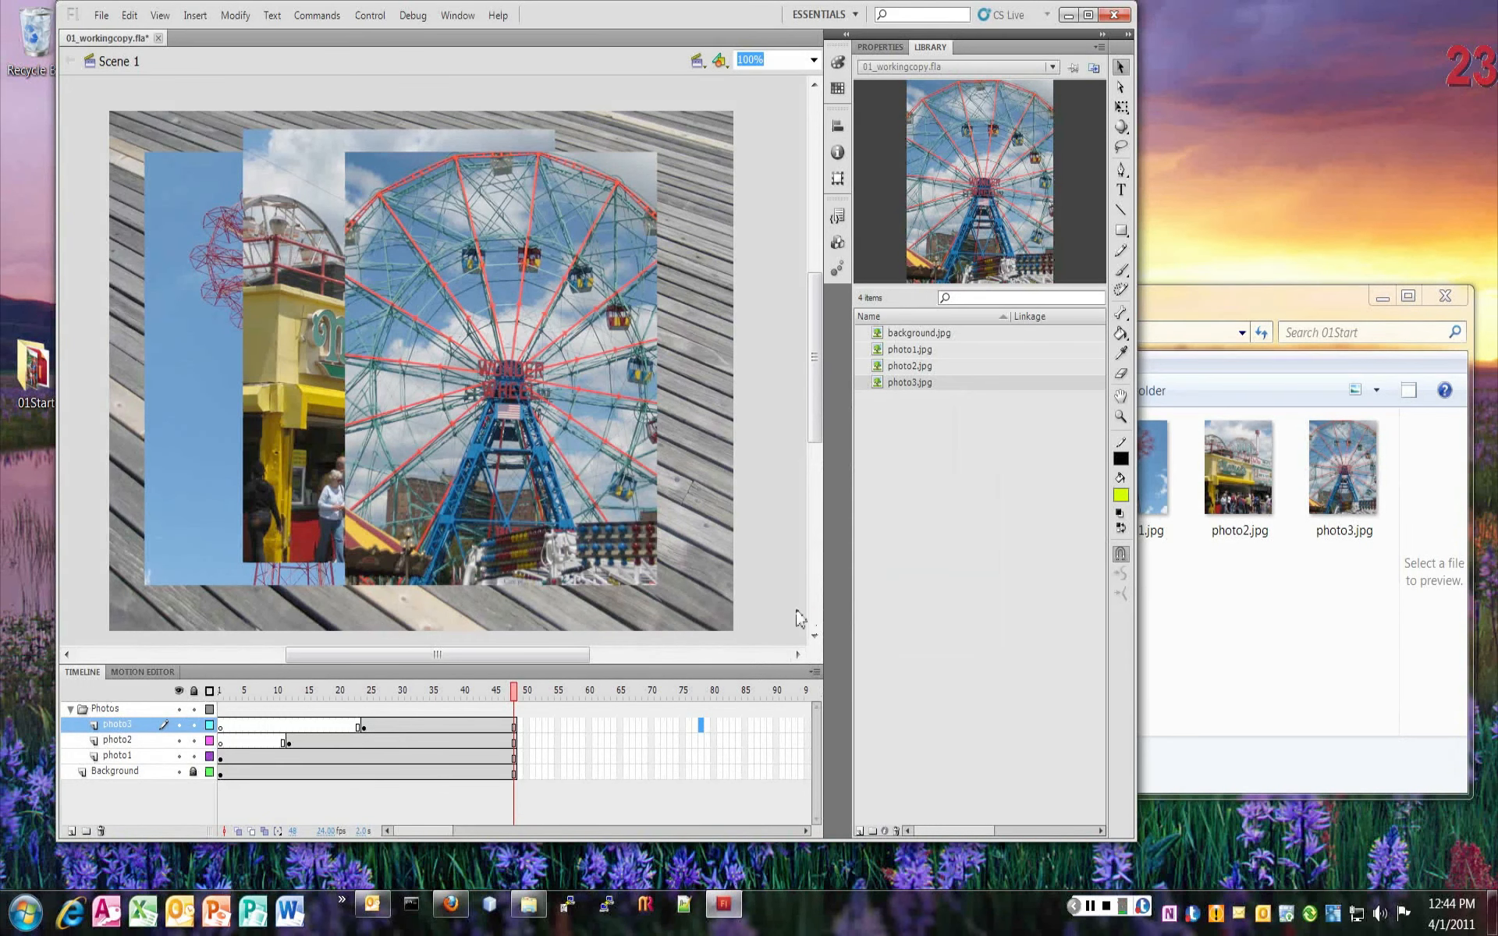
- Show the object properties, move photo1.jpg on the stage to about X 25, Y 21, and select the first frame of the photo1 layer
left_click(880, 48)
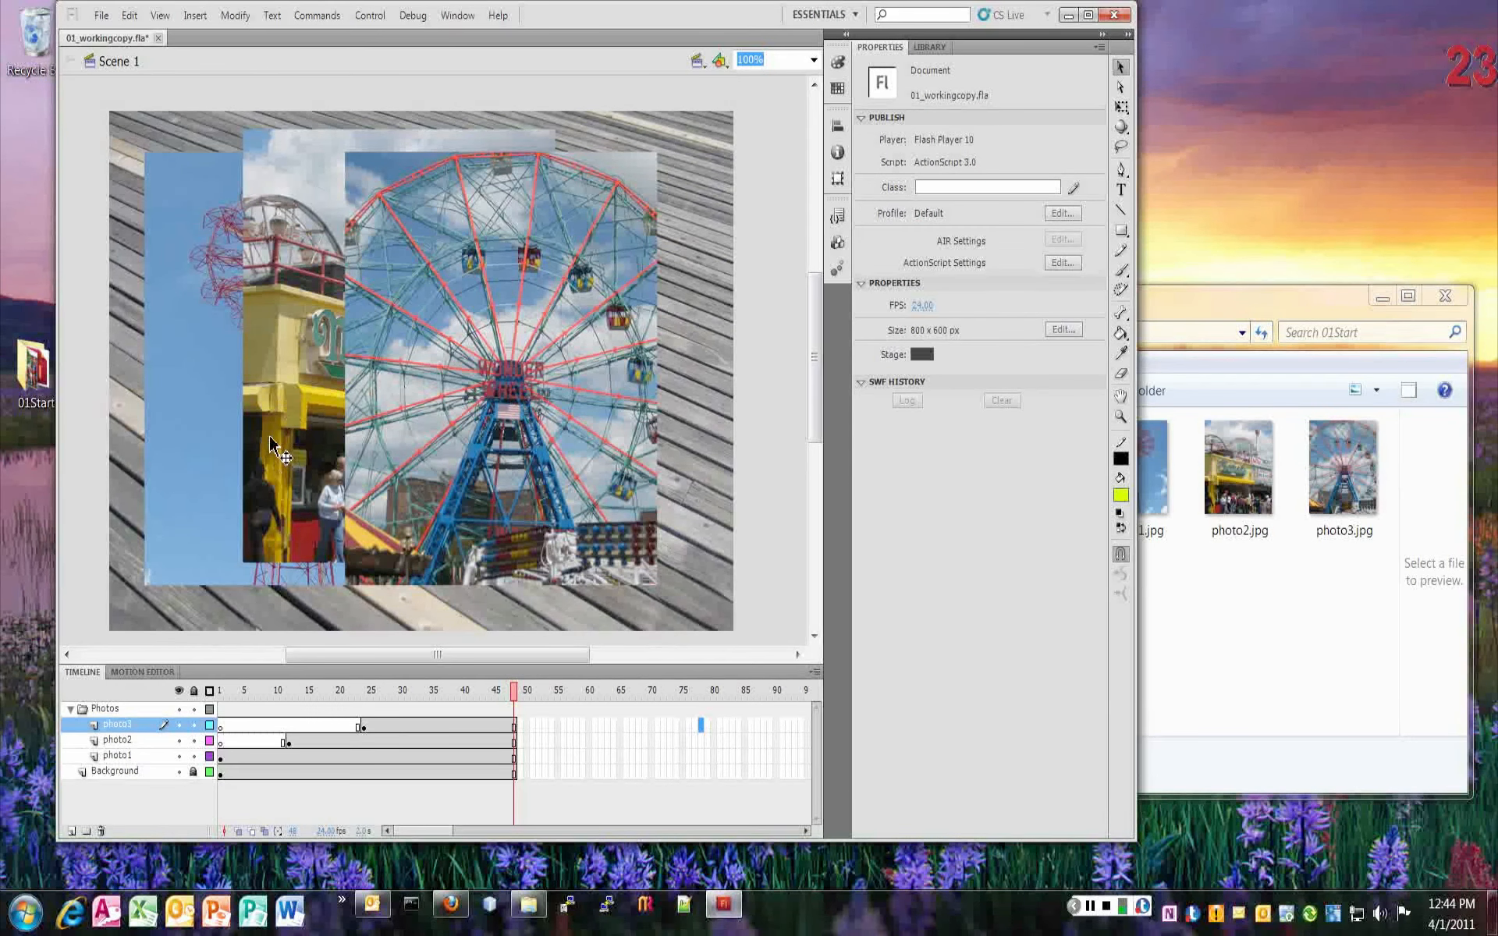
left_click_drag(217, 372, 224, 330)
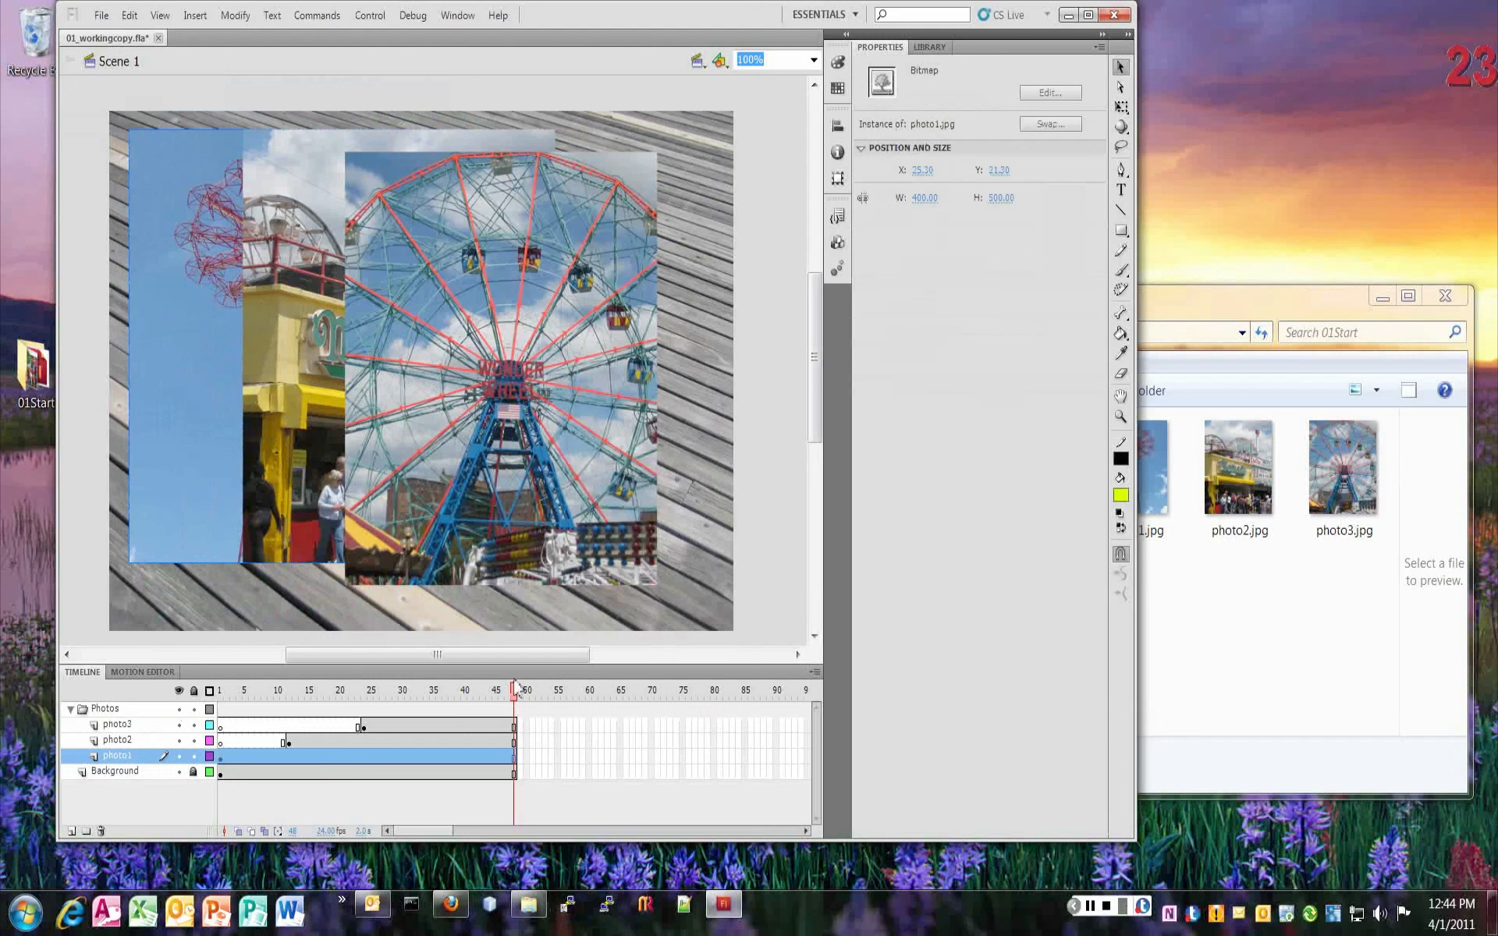
left_click(219, 757)
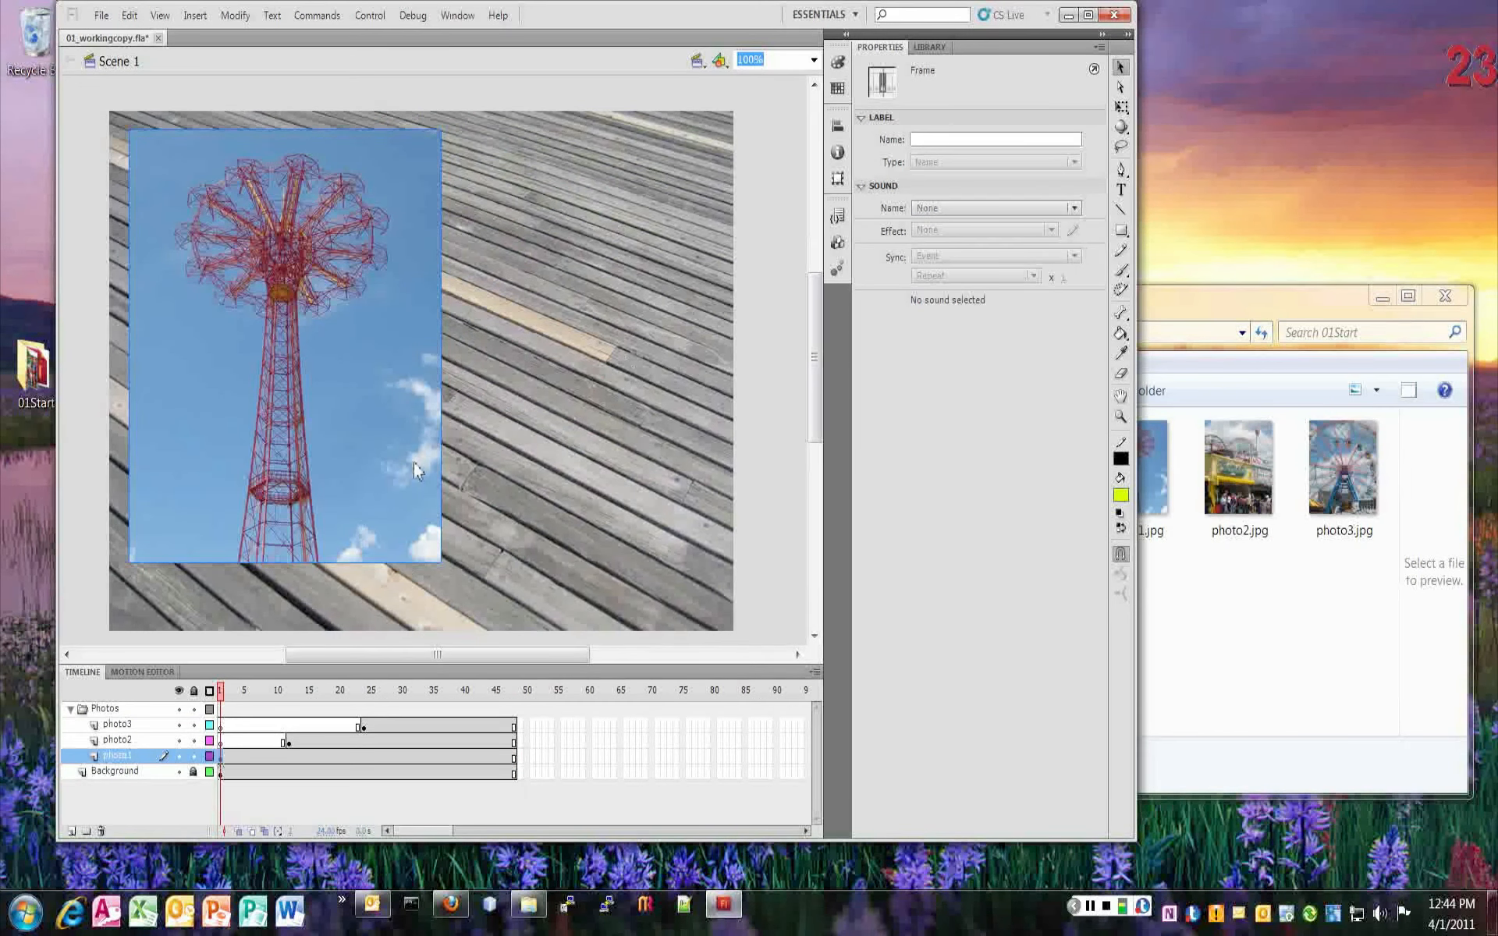
- Move photo1.jpg on the stage, set its position to X 50, Y 50, and deselect it
left_click_drag(291, 306, 312, 321)
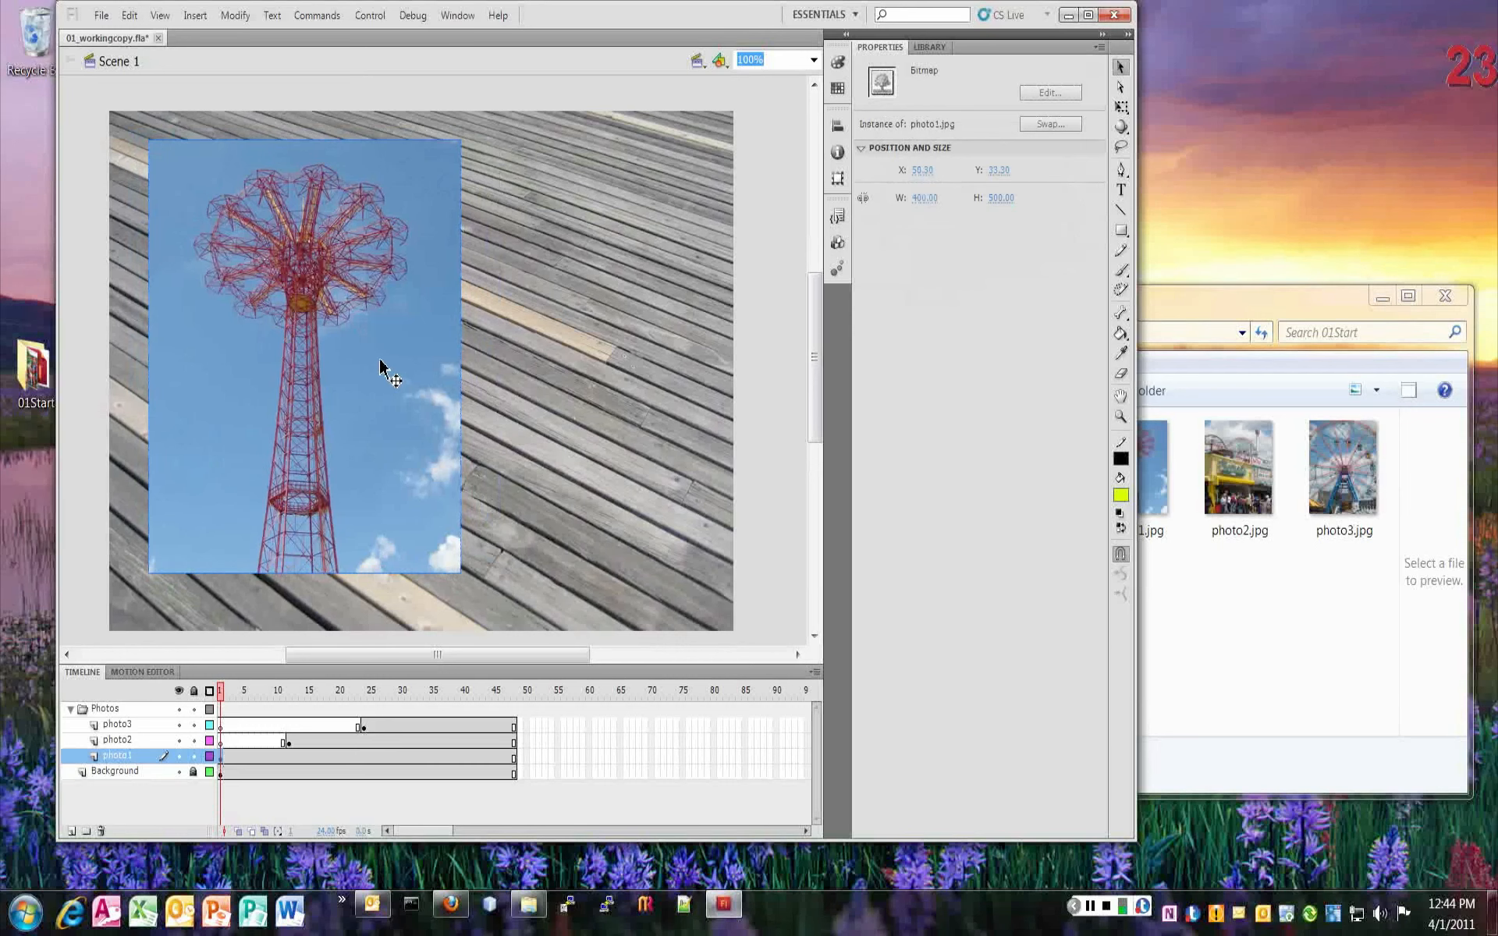
left_click(933, 171)
type("50")
key("Tab")
type("50")
key("Tab")
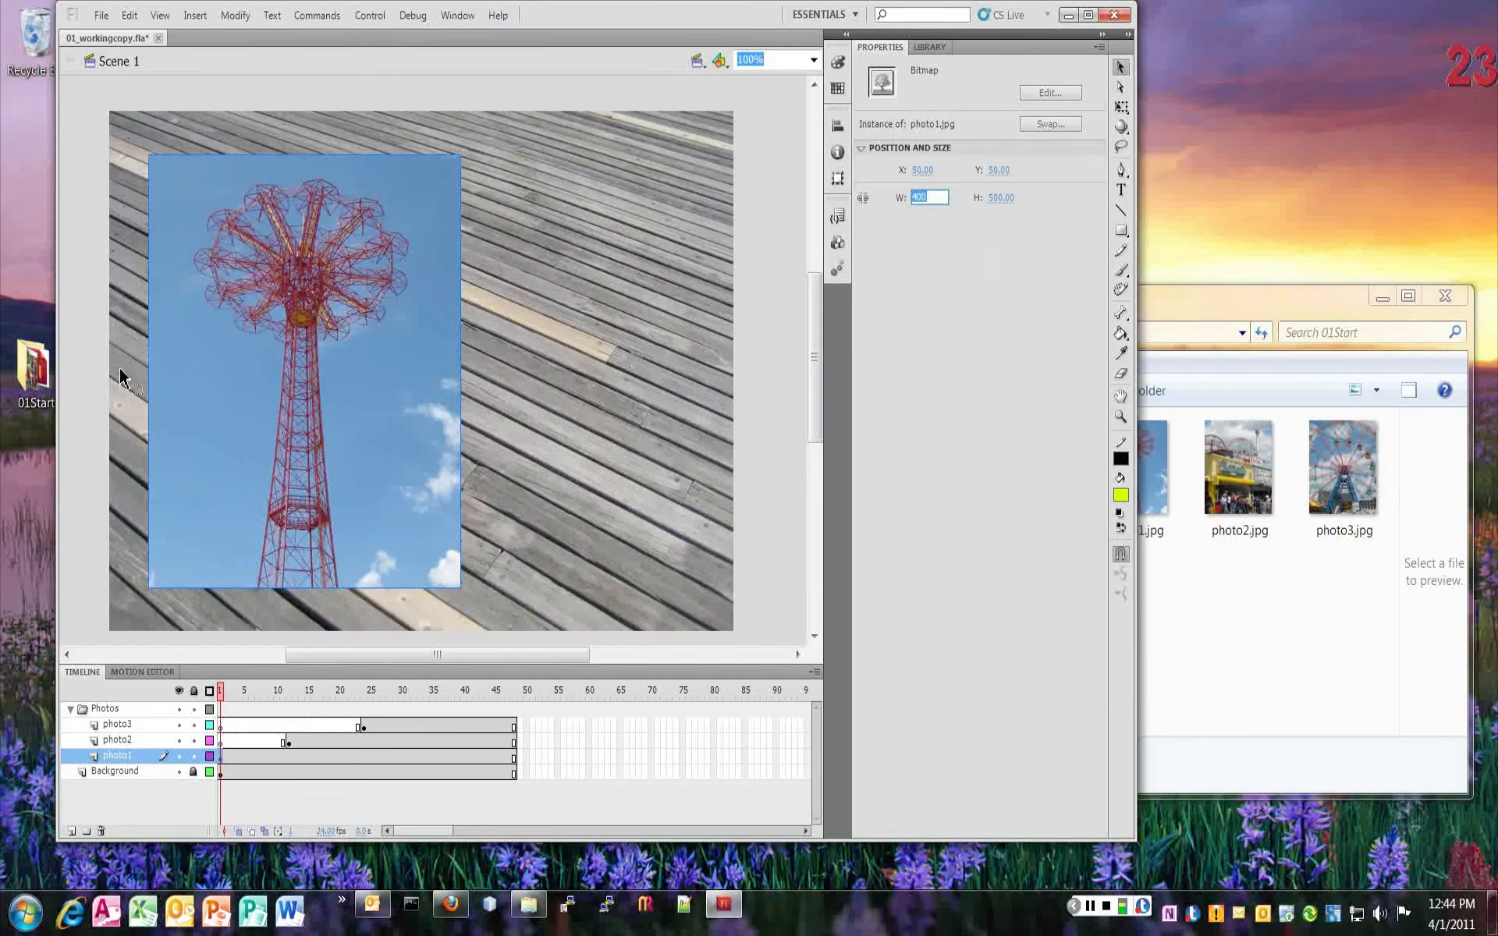
left_click(110, 119)
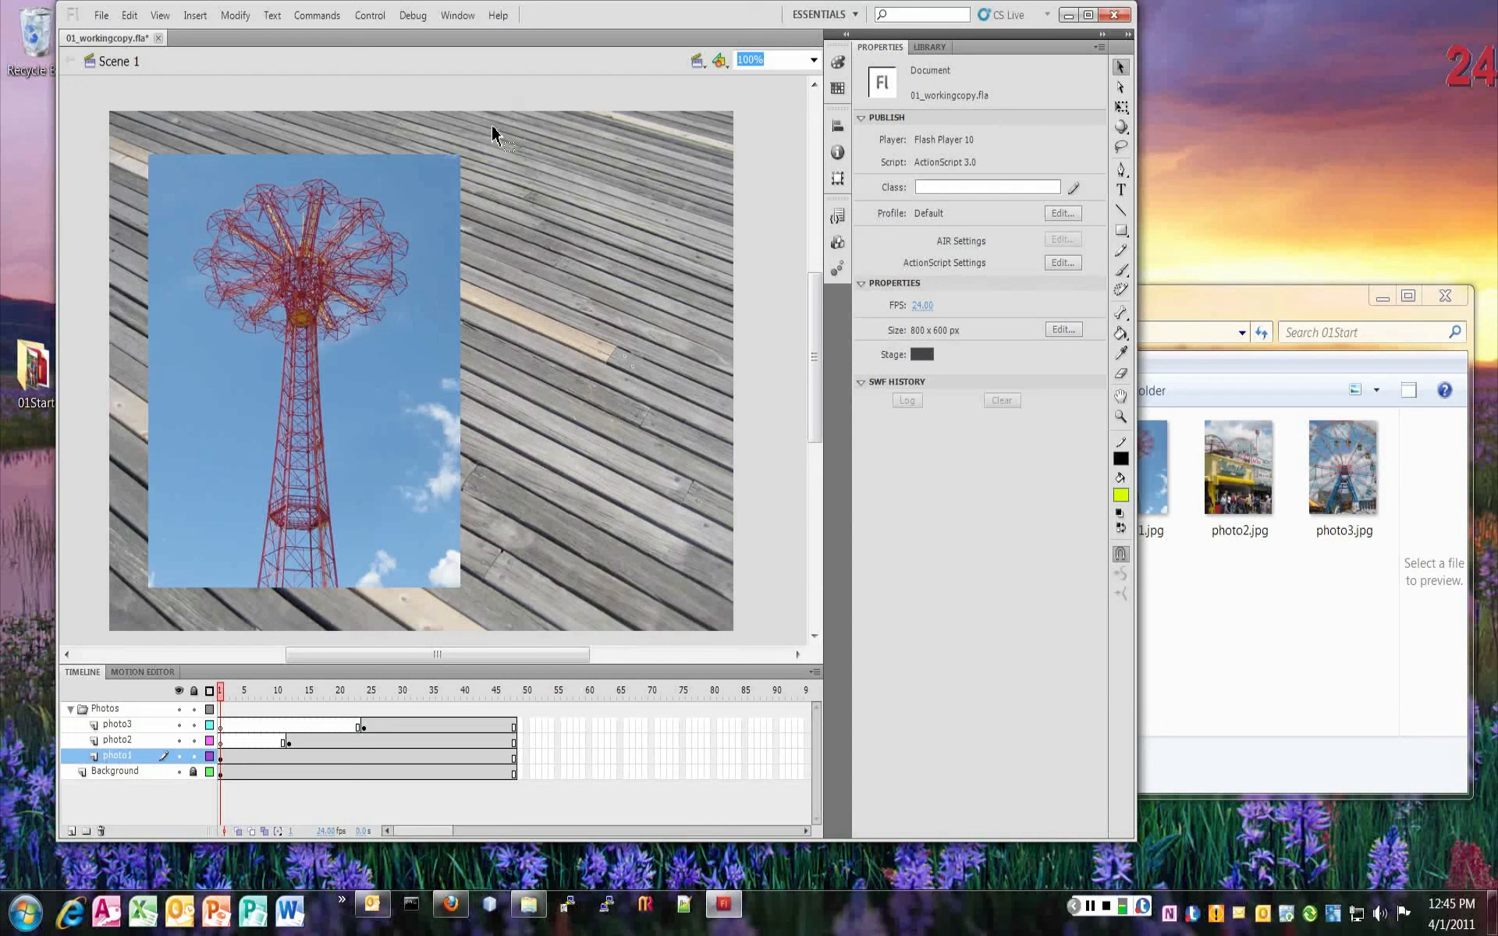
- Examine the Transform settings with nothing selected on the stage
left_click(459, 15)
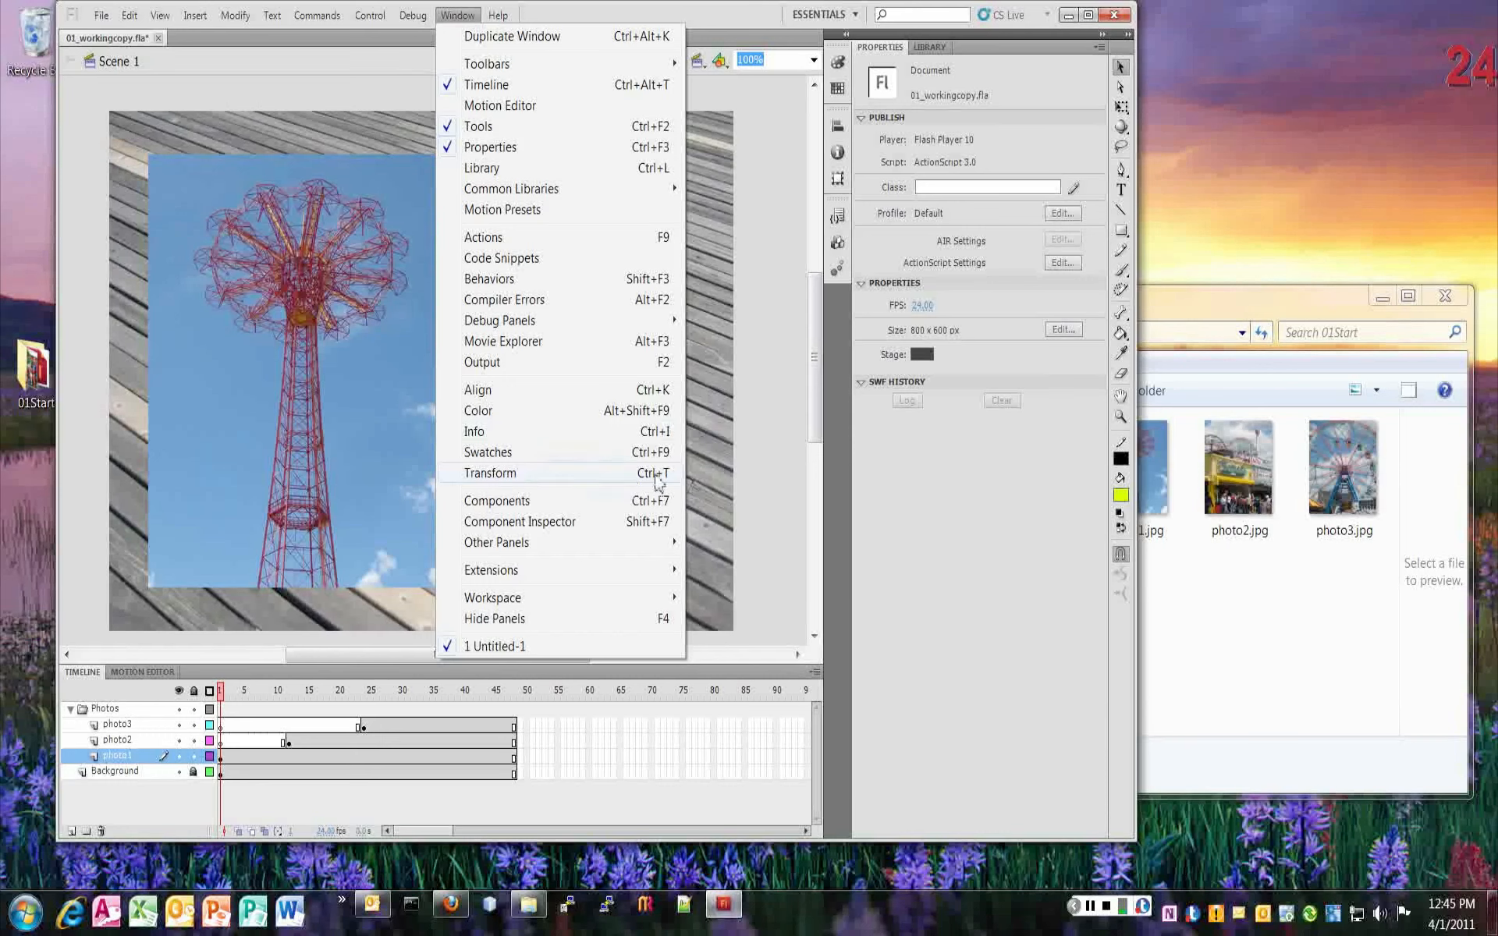
left_click(555, 475)
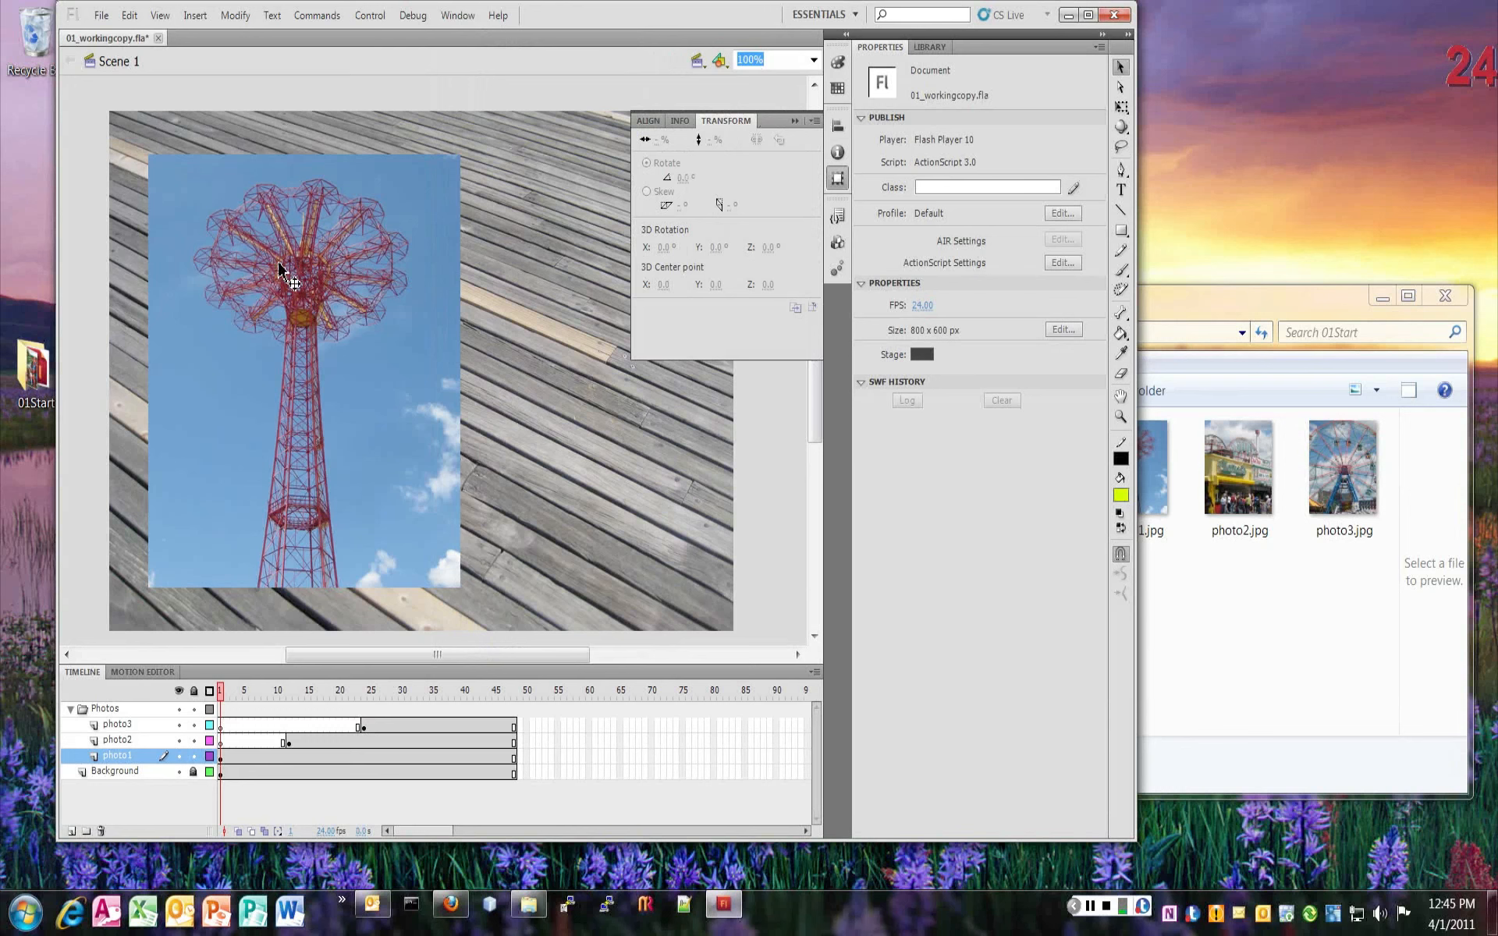
left_click(278, 228)
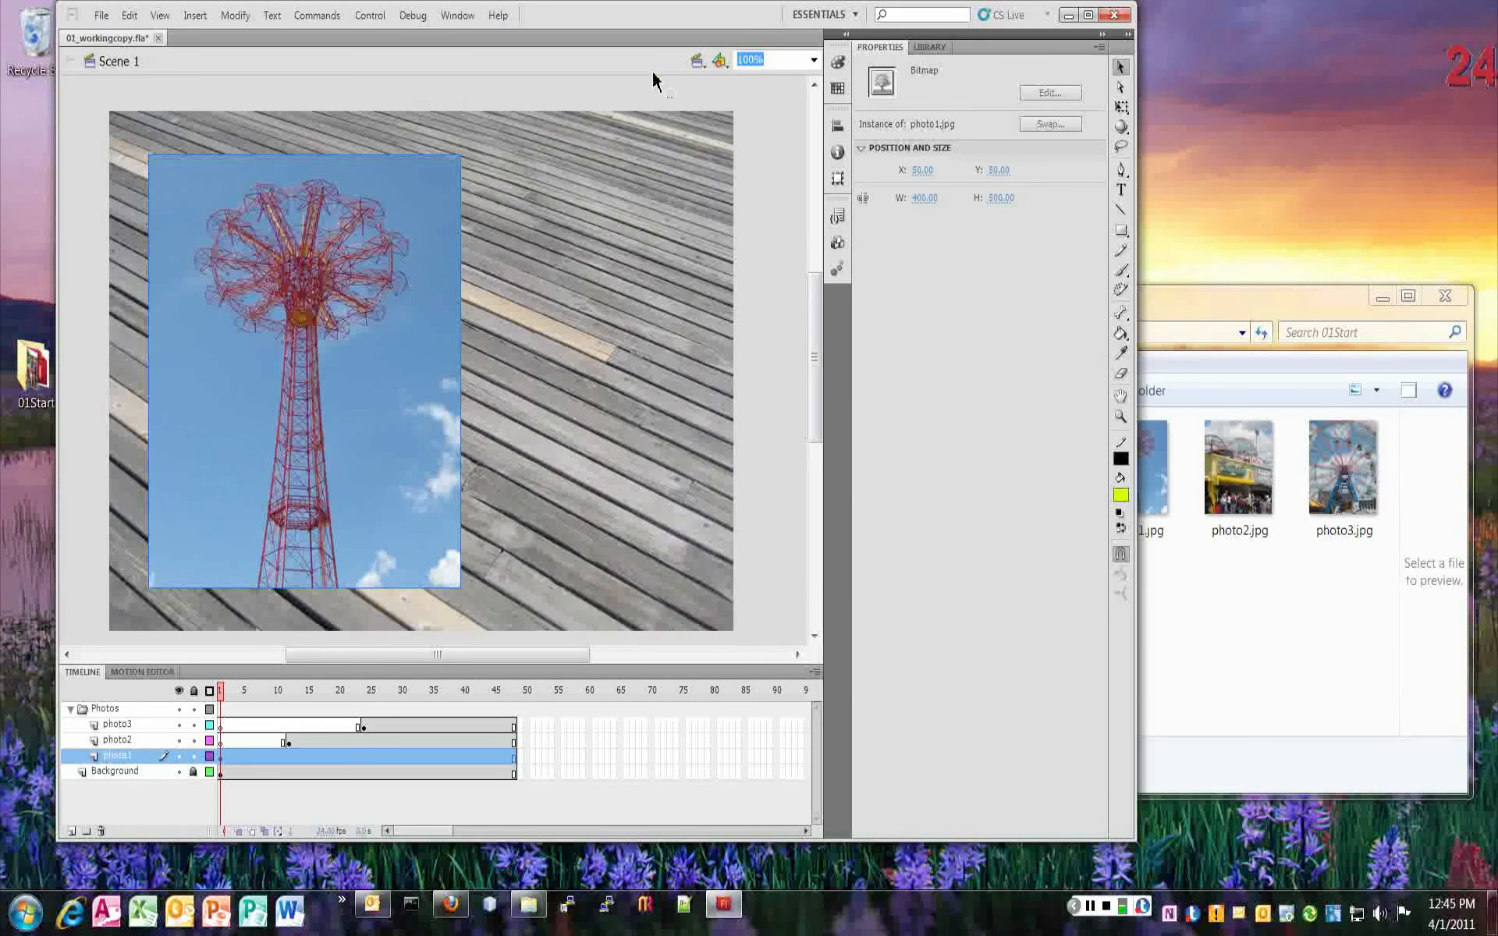
left_click(585, 231)
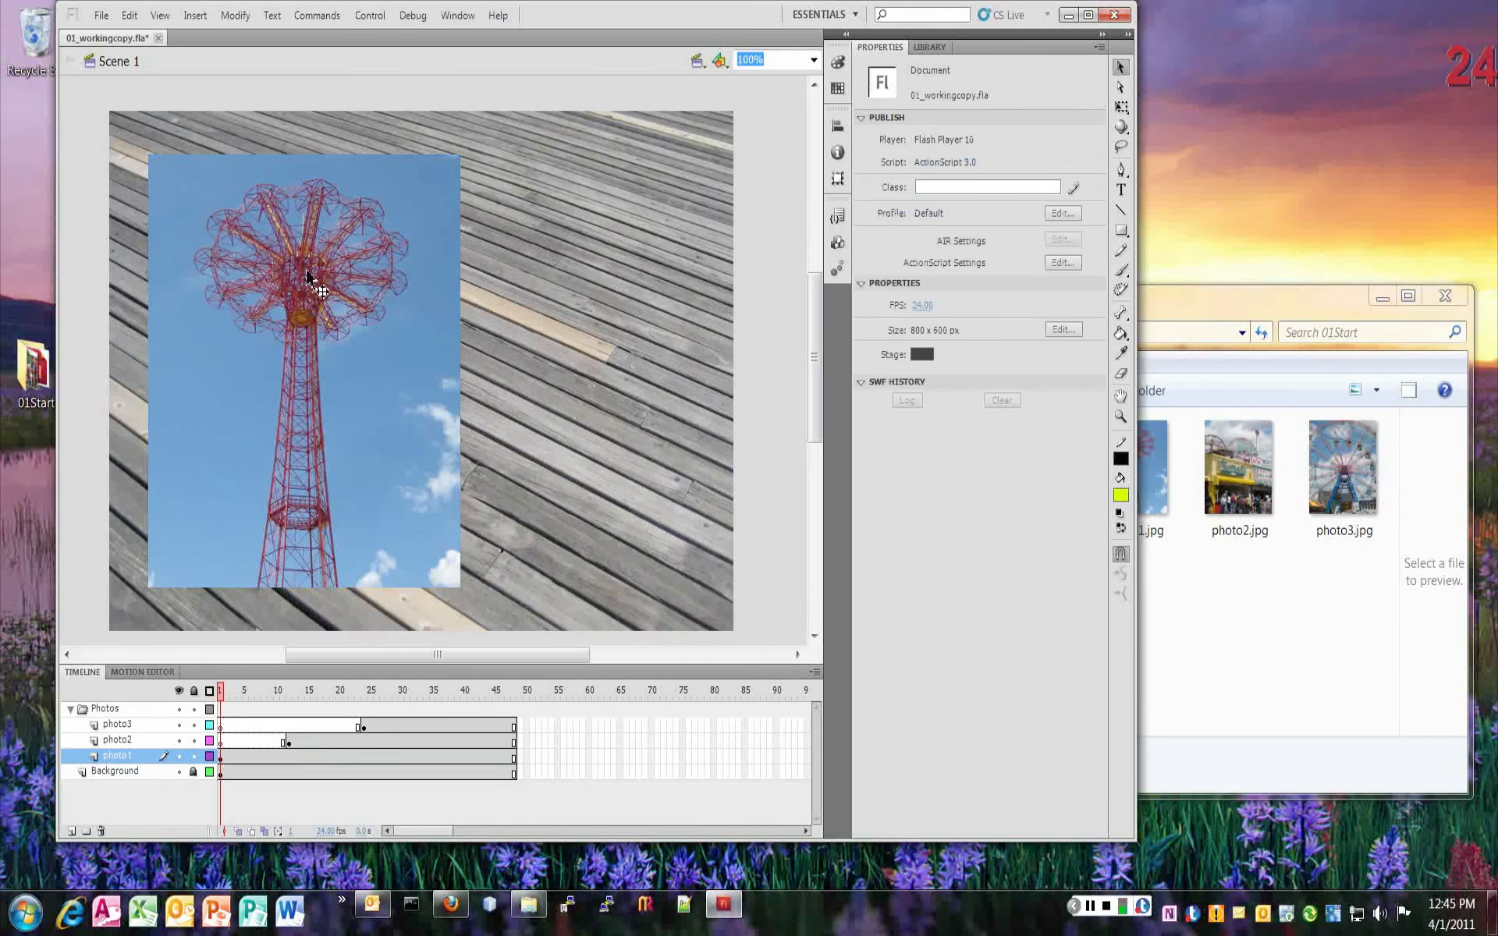
left_click(462, 17)
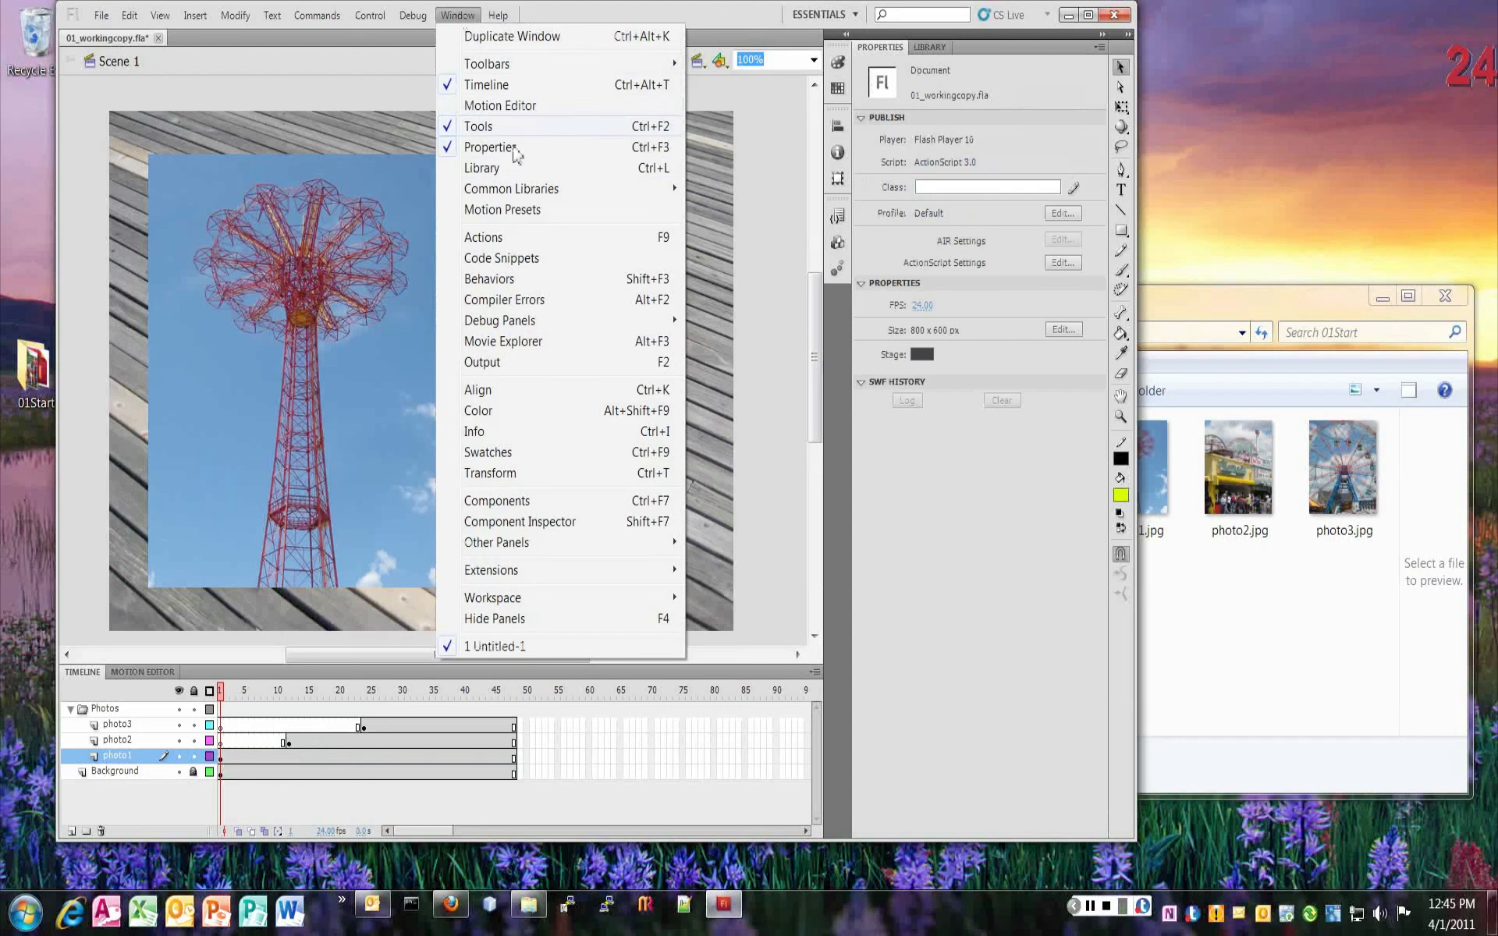
left_click(535, 472)
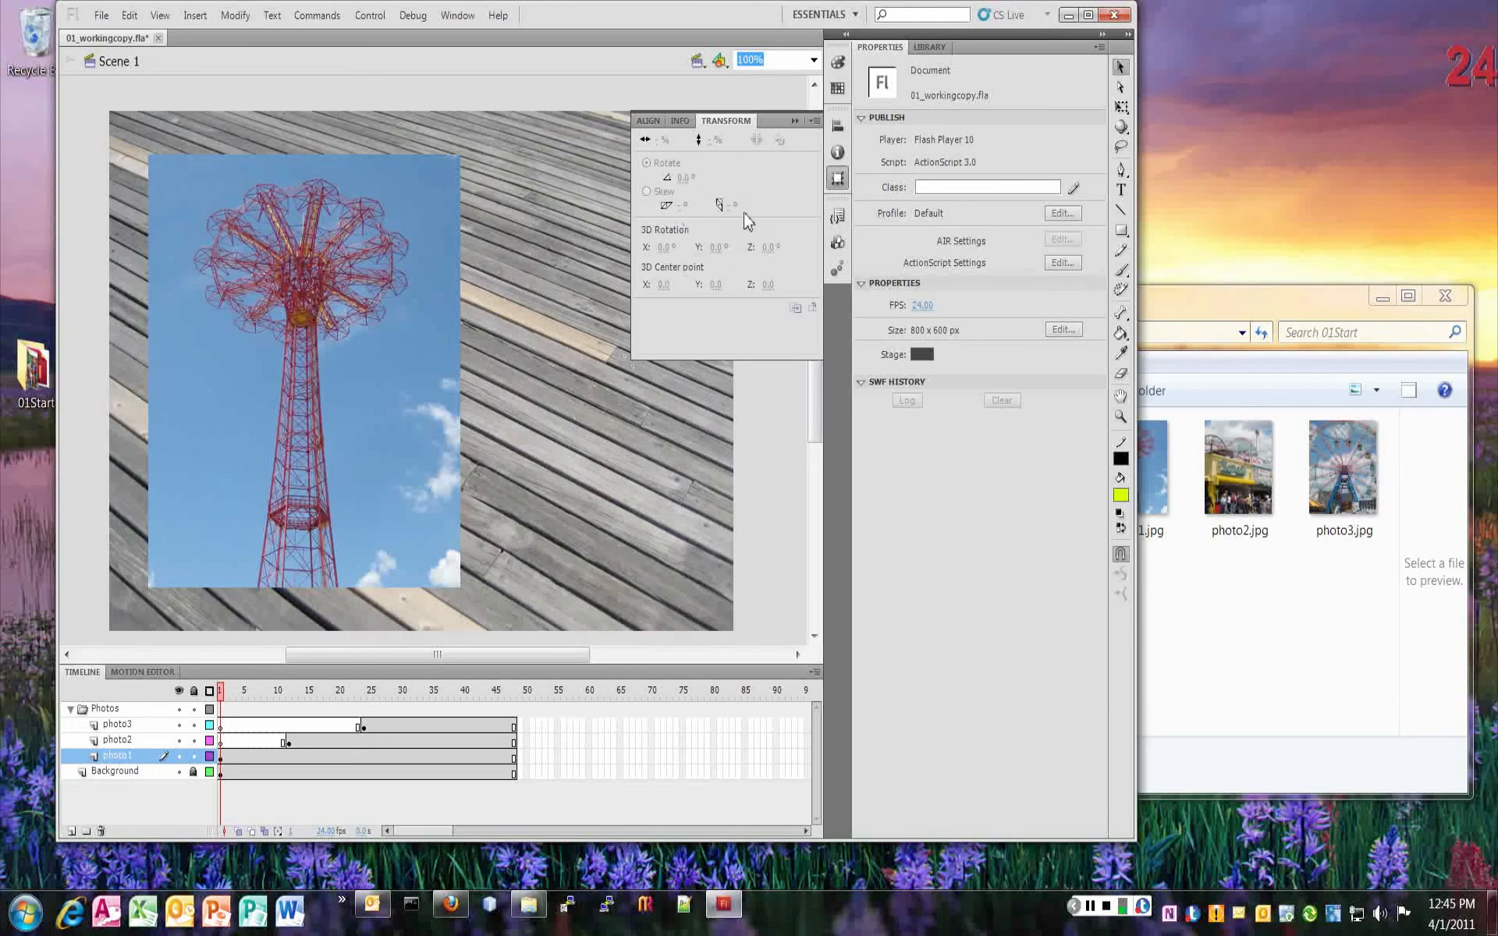
- Select photo1.jpg on the stage and set its rotation to -12 degrees using Transform
left_click(405, 244)
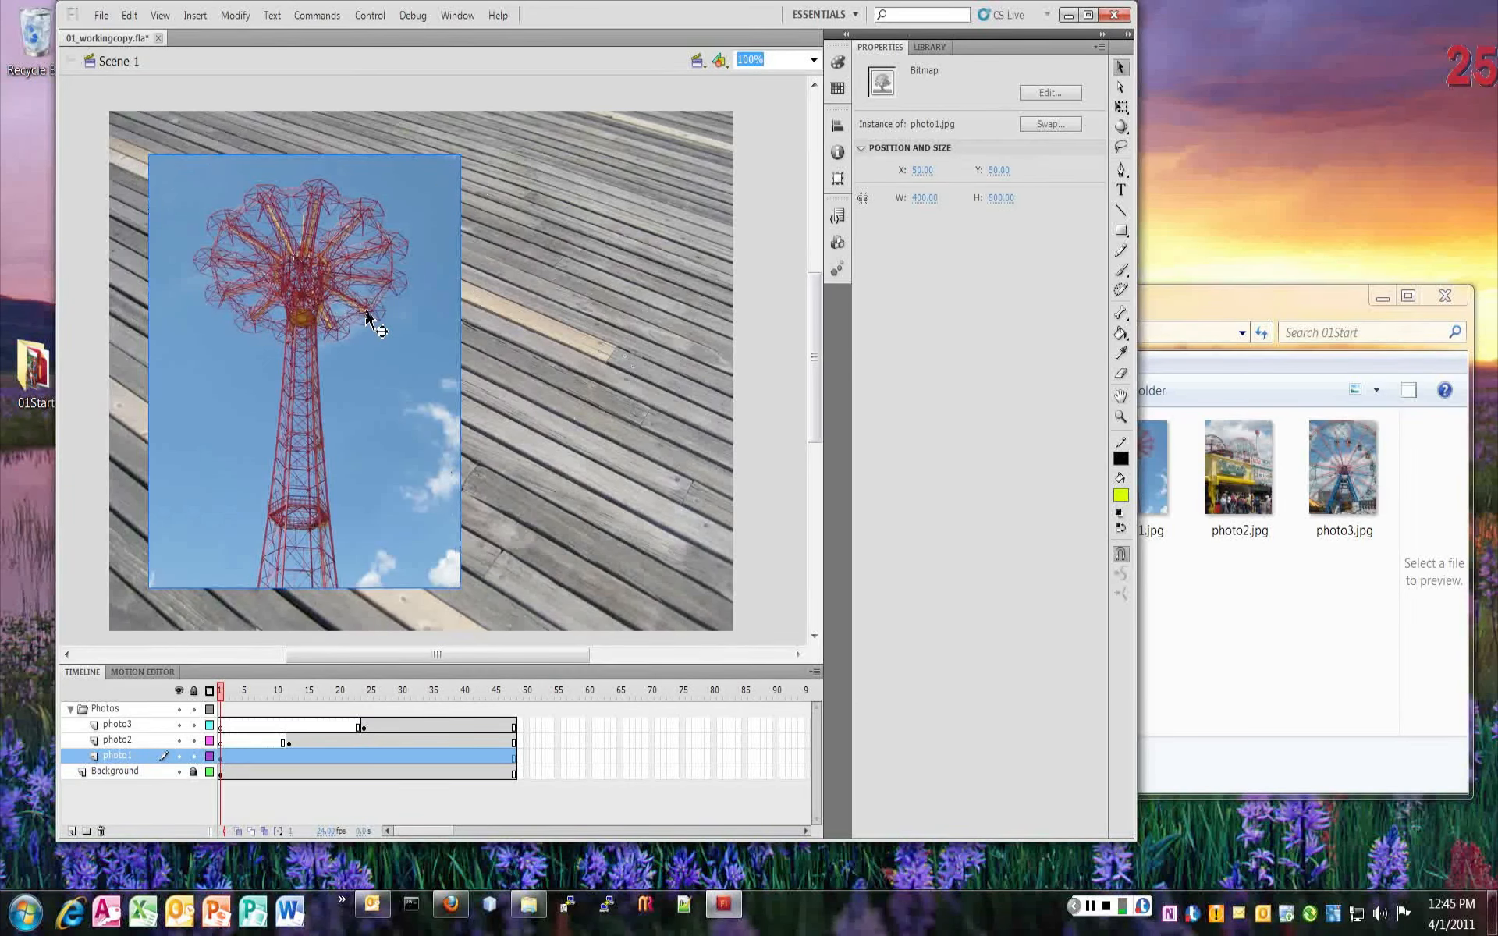
left_click(458, 16)
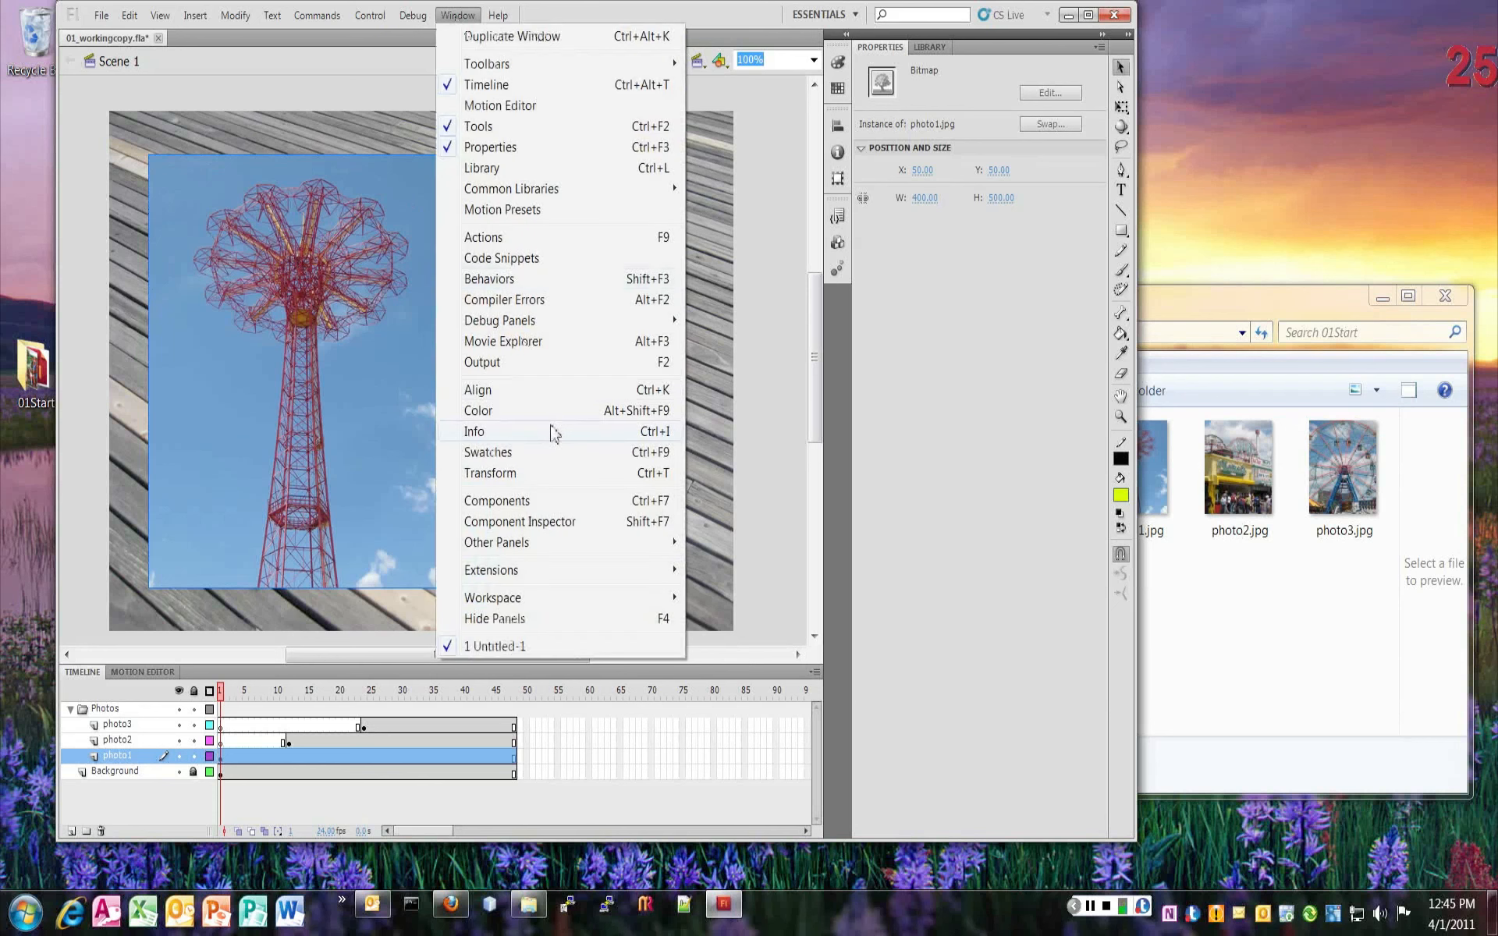
left_click(550, 471)
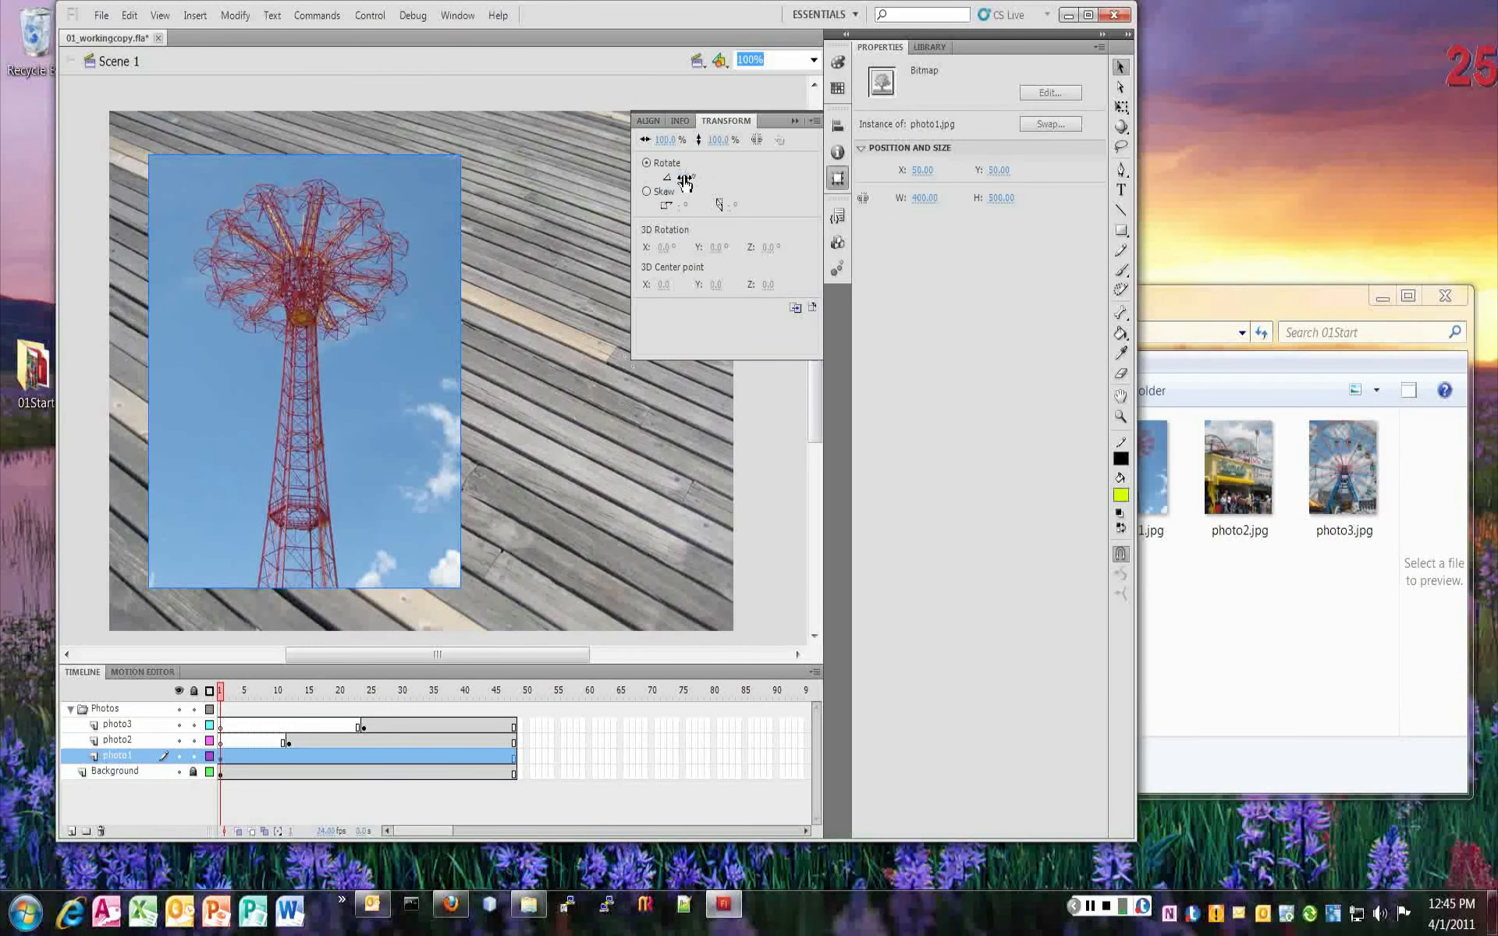
mouse_move(688, 178)
left_mouse_down()
mouse_move(638, 181)
mouse_move(682, 177)
left_mouse_up()
left_click(682, 177)
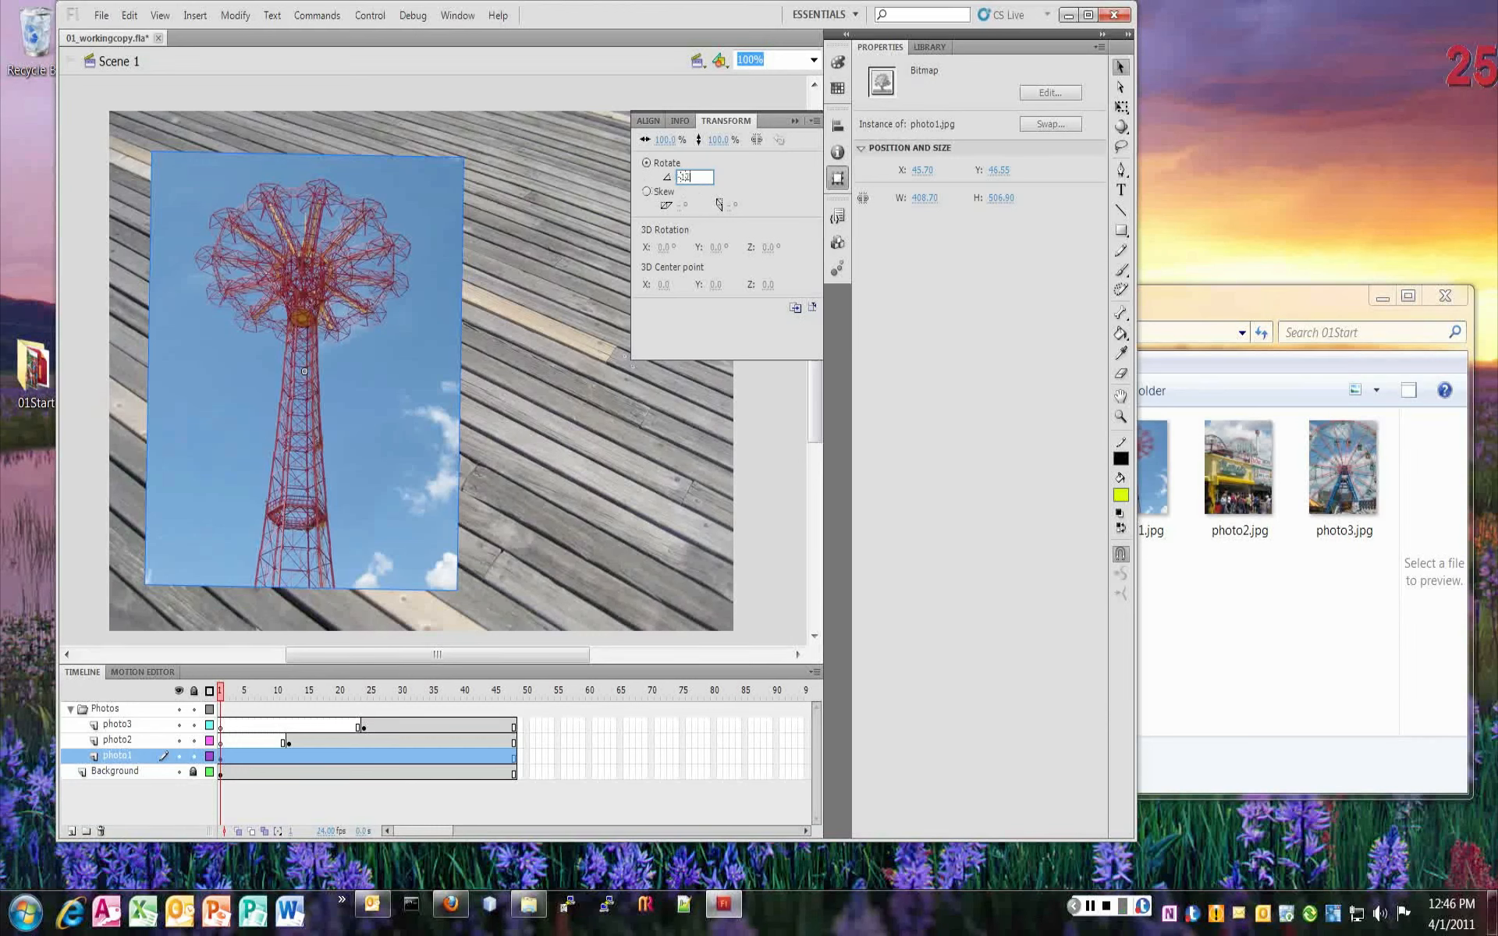
type("-22")
key("Tab")
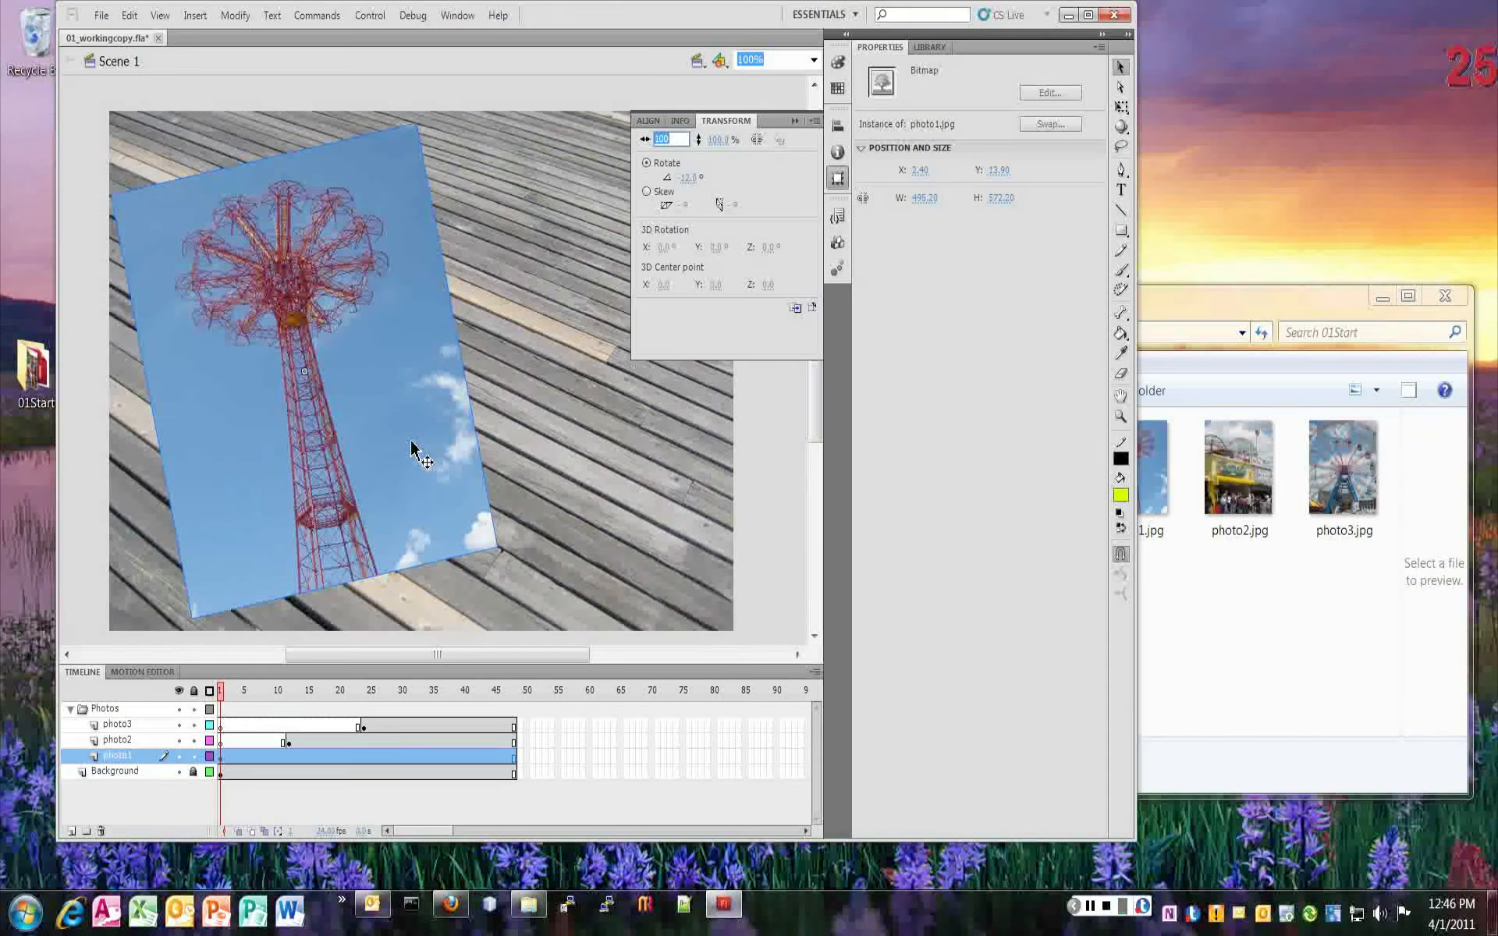
- Select photo2.jpg at its frame 12 keyframe and set its rotation to 6 degrees using Transform
left_click(288, 741)
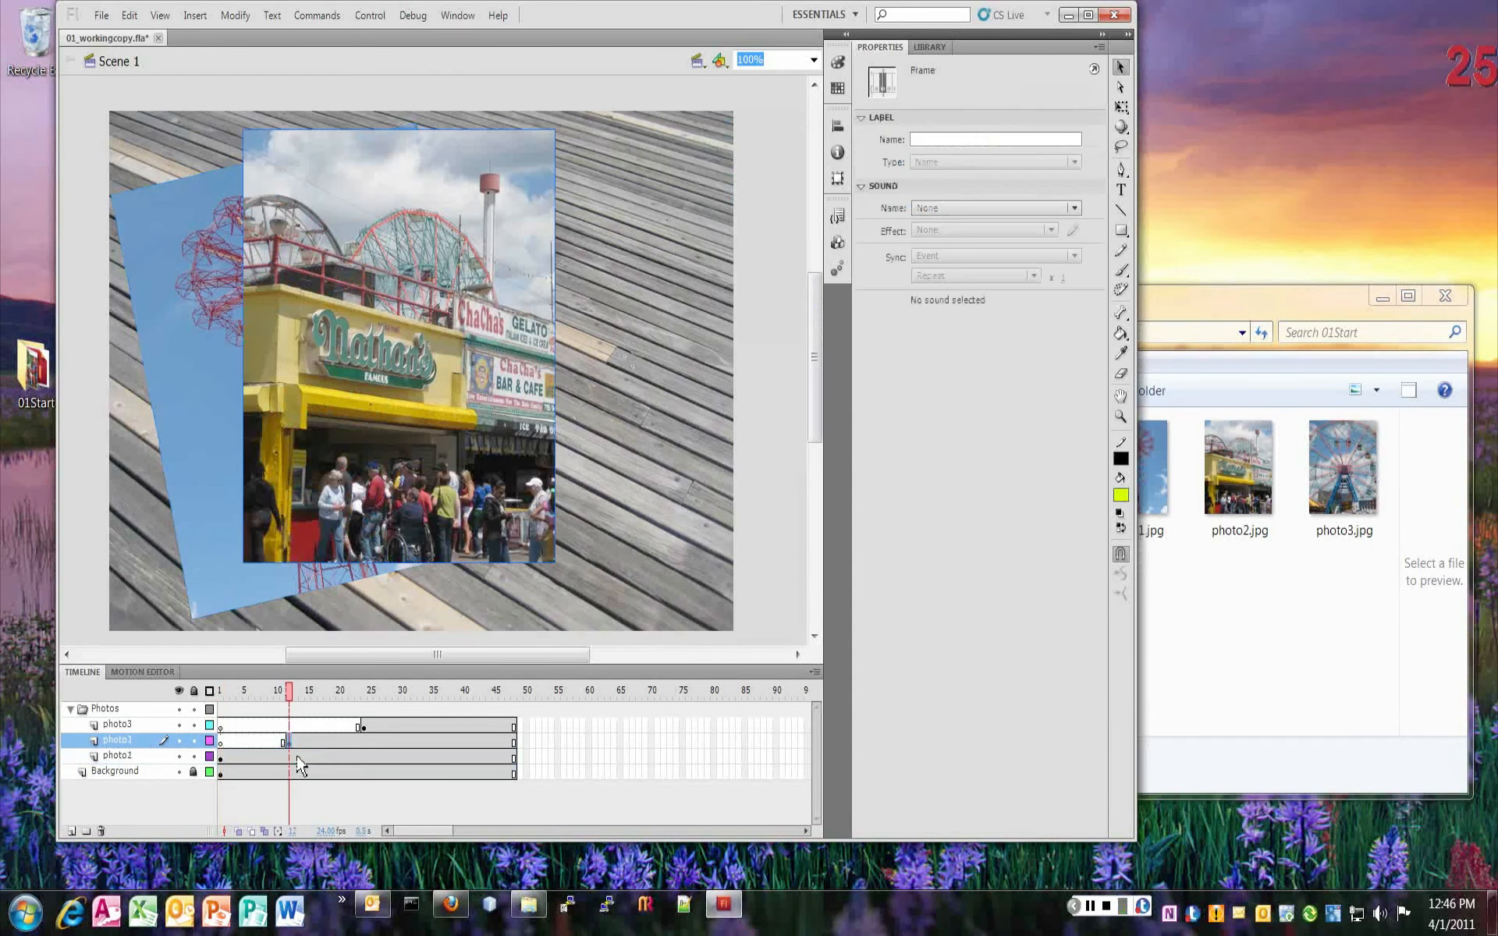
left_click(368, 277)
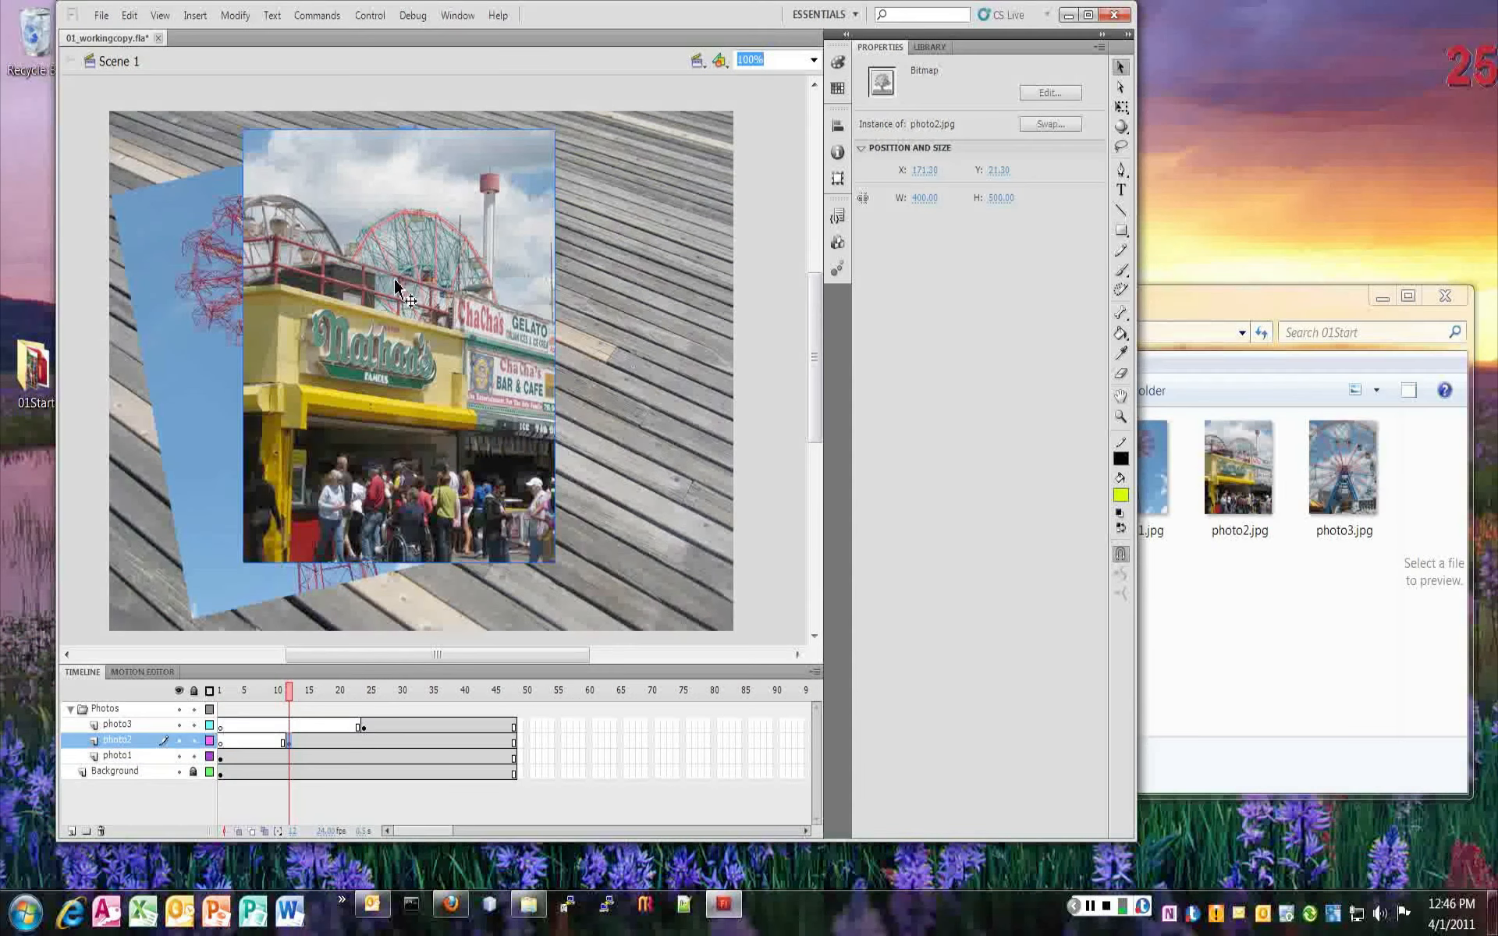
left_click(458, 15)
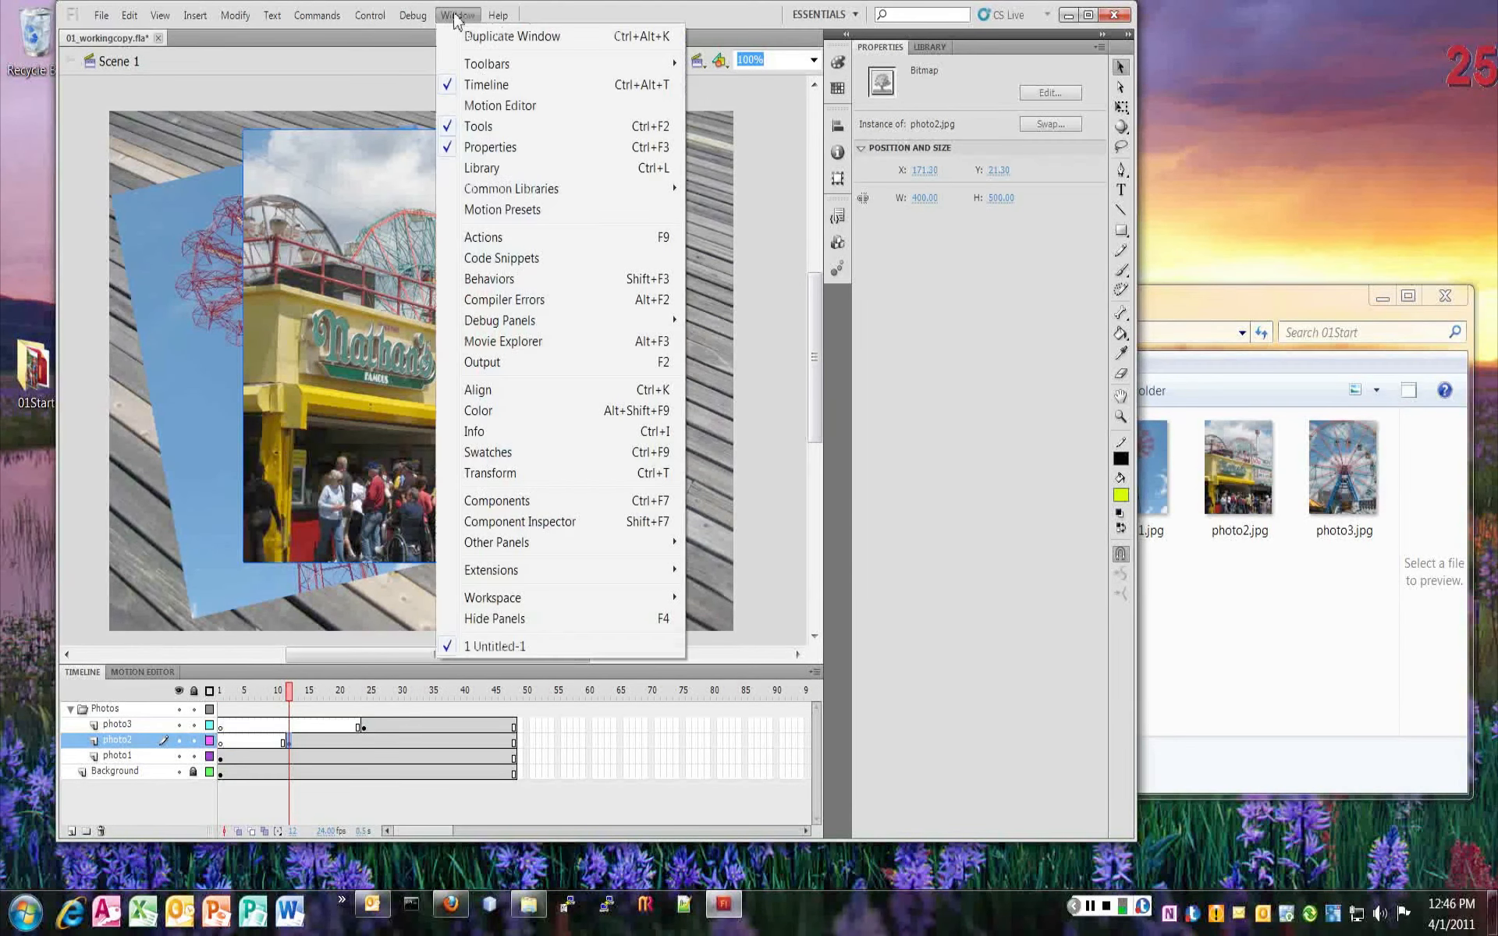
left_click(577, 473)
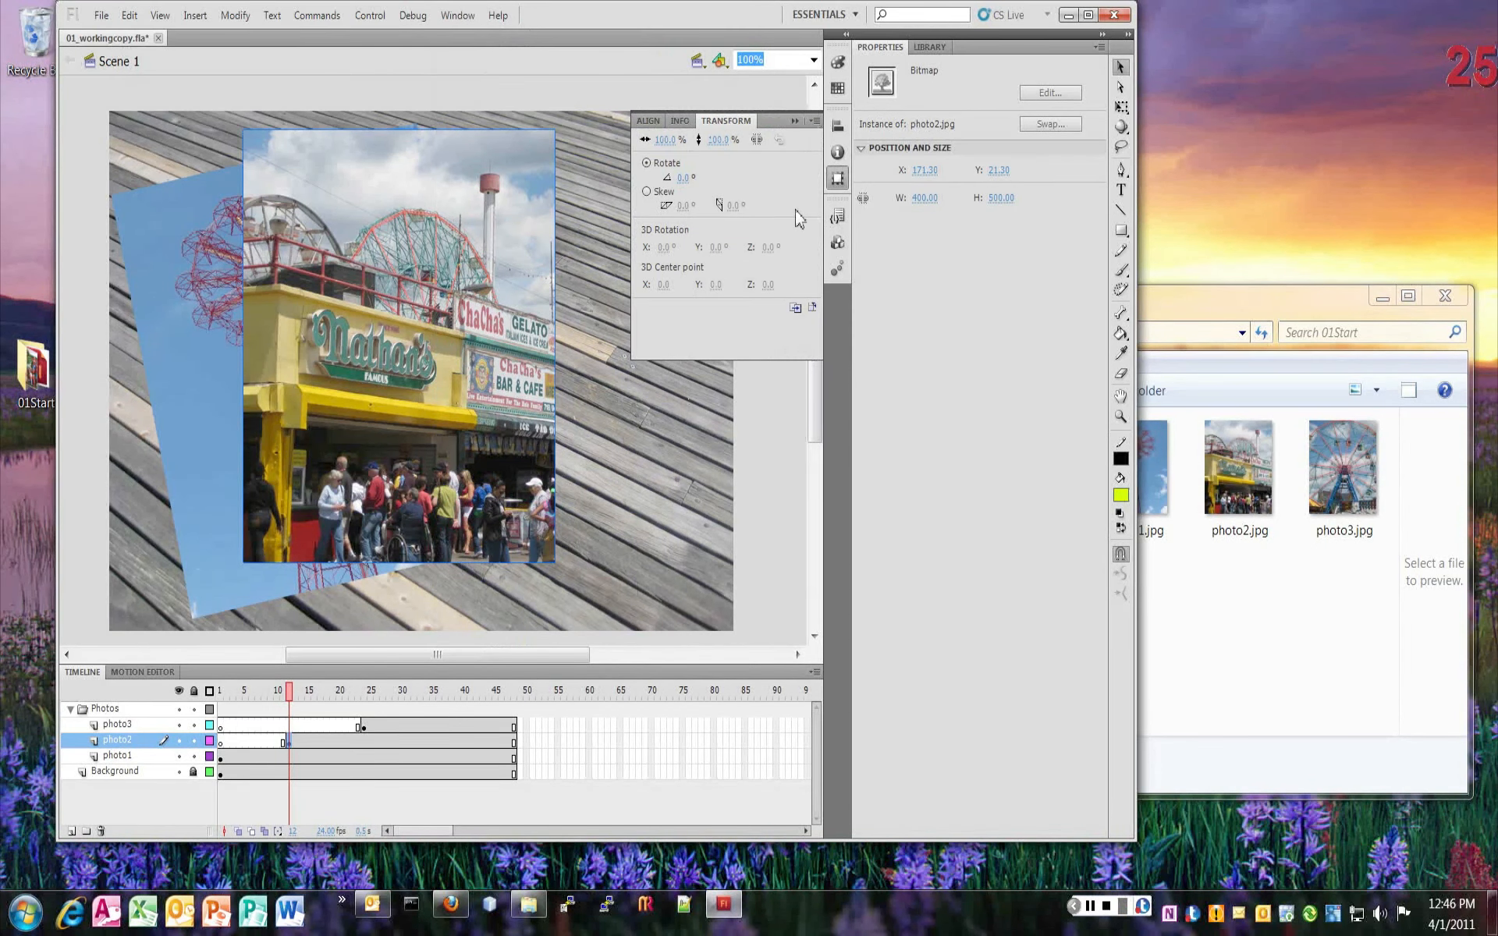
left_click(686, 182)
type("5")
key("Return")
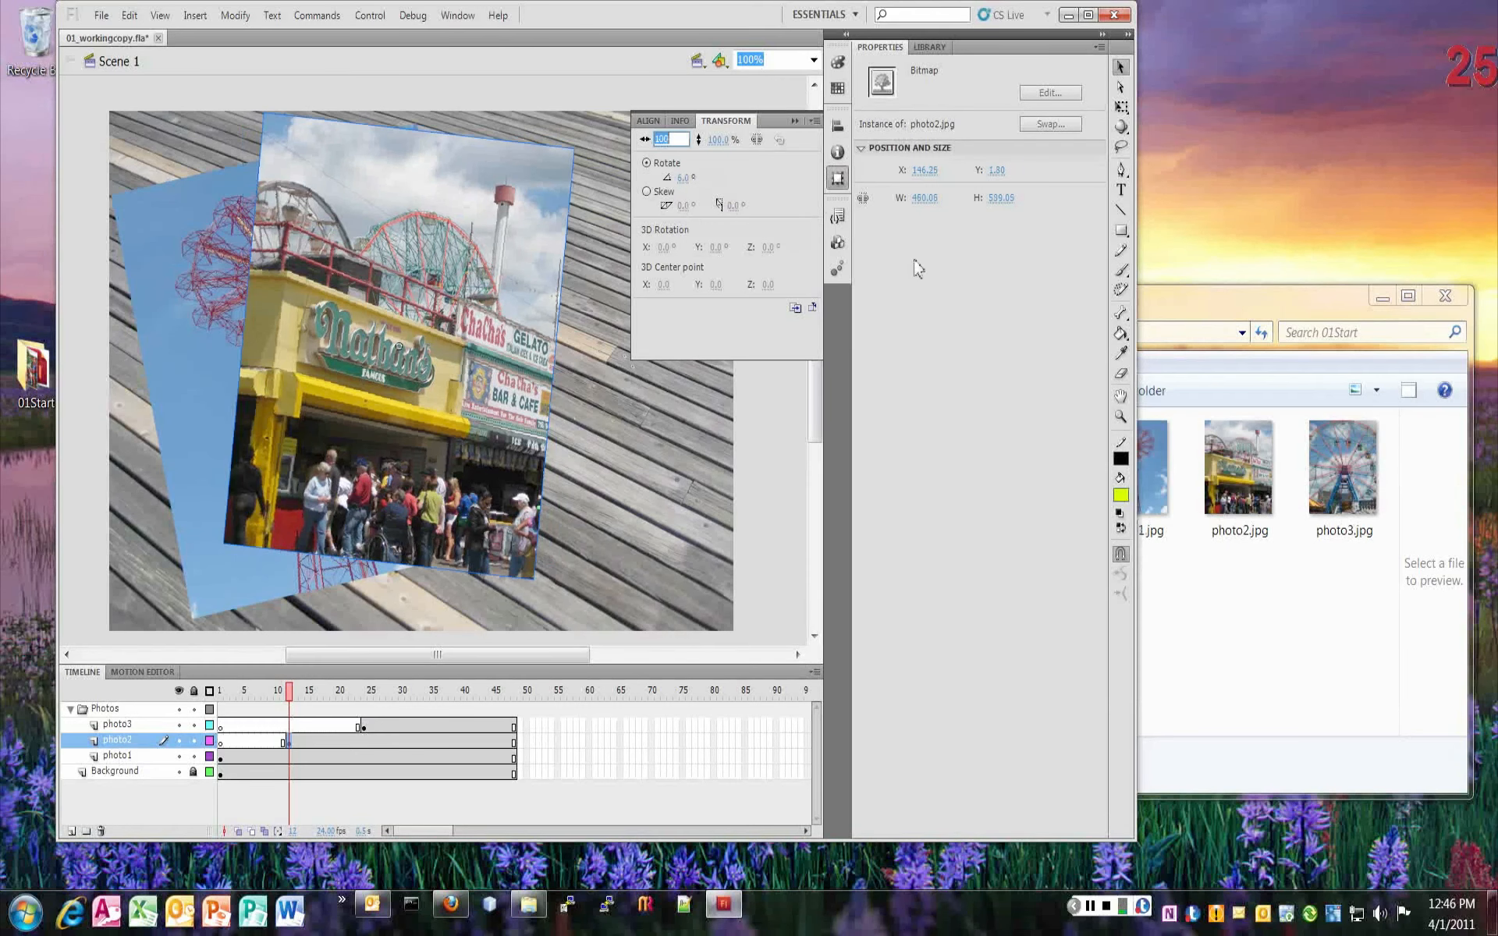
- Set the position of photo2.jpg to X 80, Y 50
left_click(929, 170)
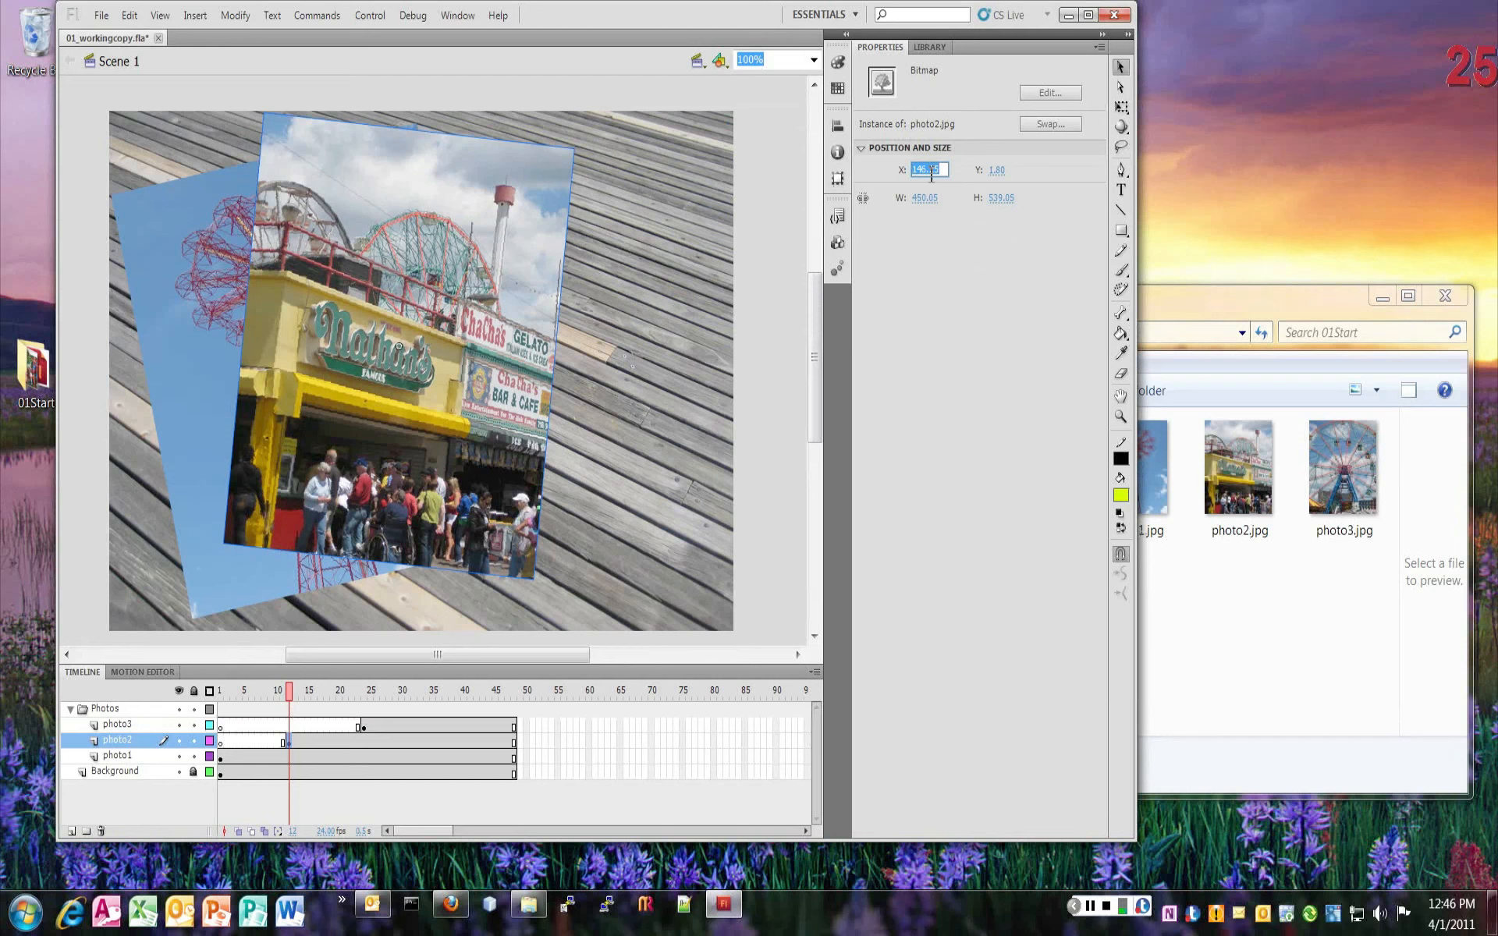
type("80")
key("Tab")
type("50")
key("Tab")
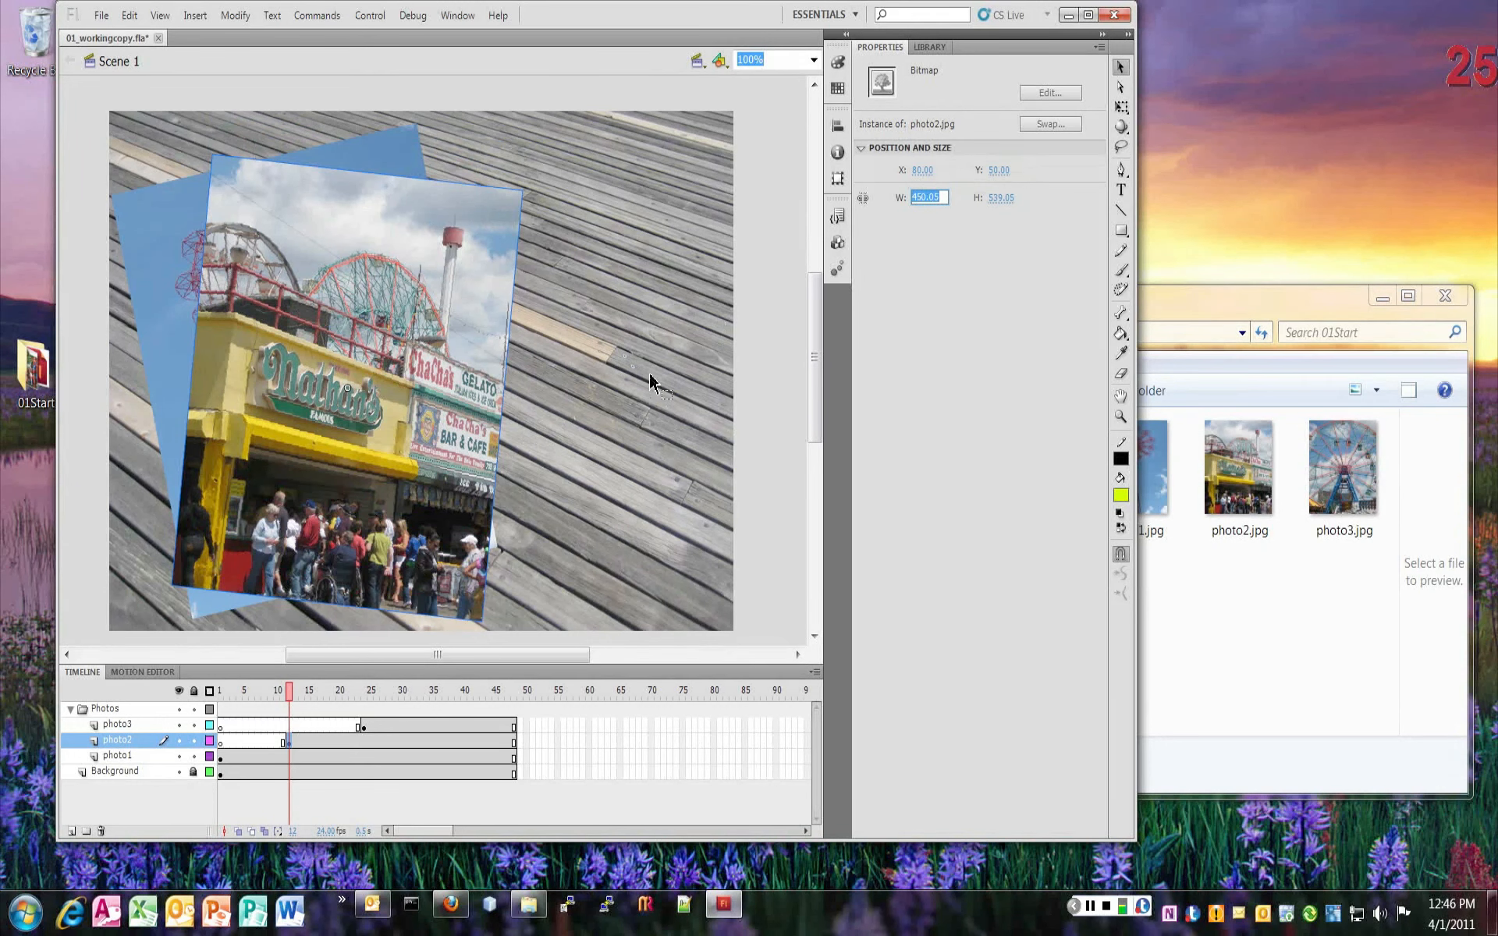
- Dock the Transform panel in the same group as Properties and Library, and collapse the remaining Align and Info panel group
key("ctrl+t")
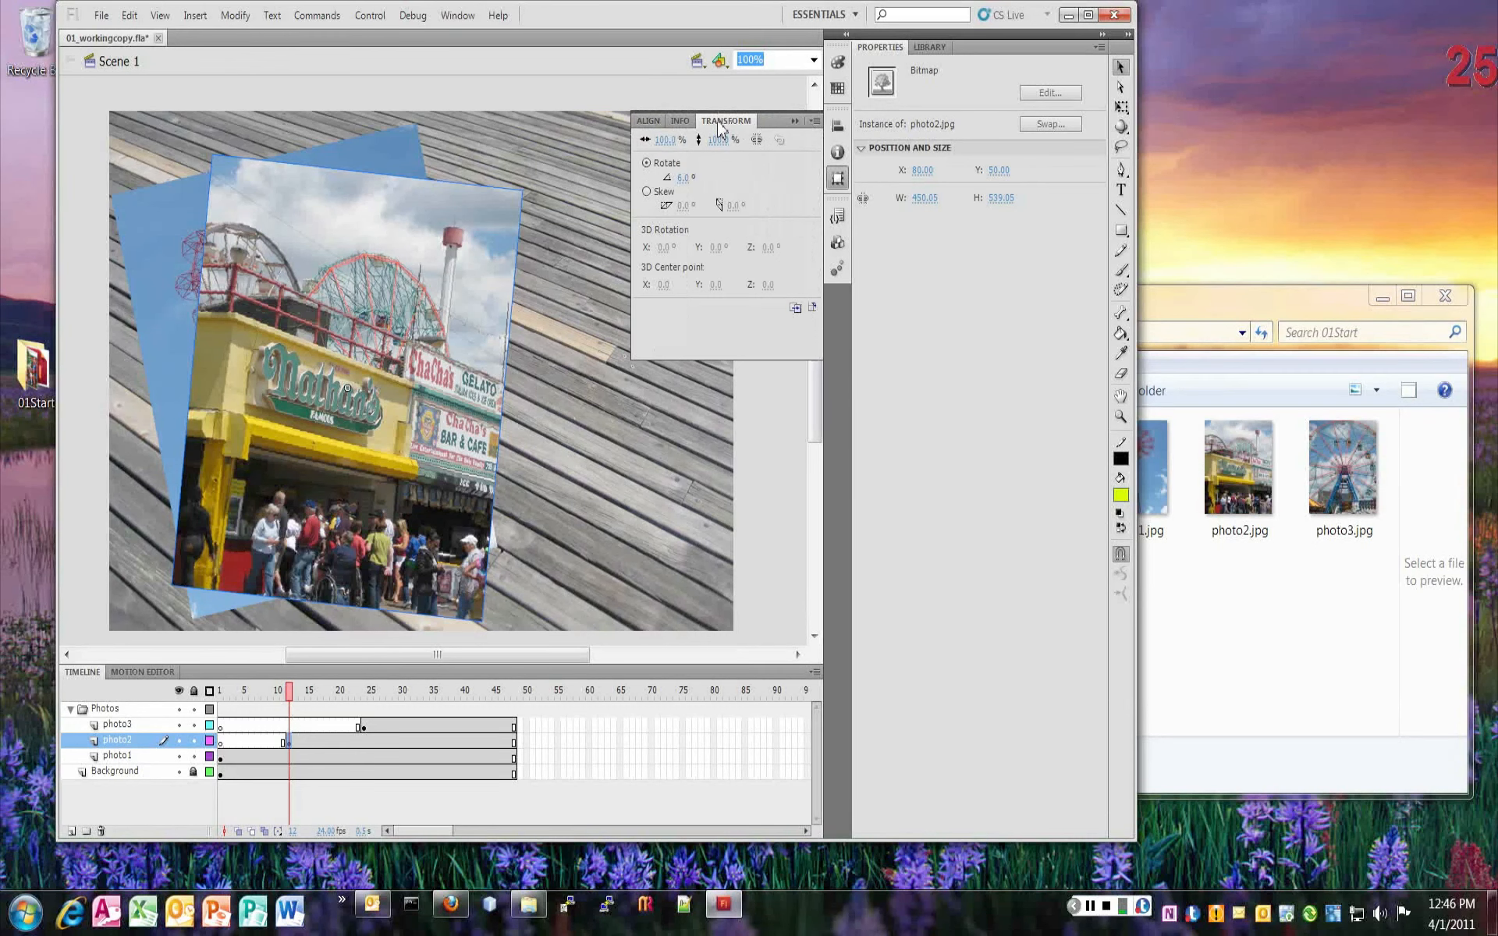
left_click_drag(720, 132, 975, 49)
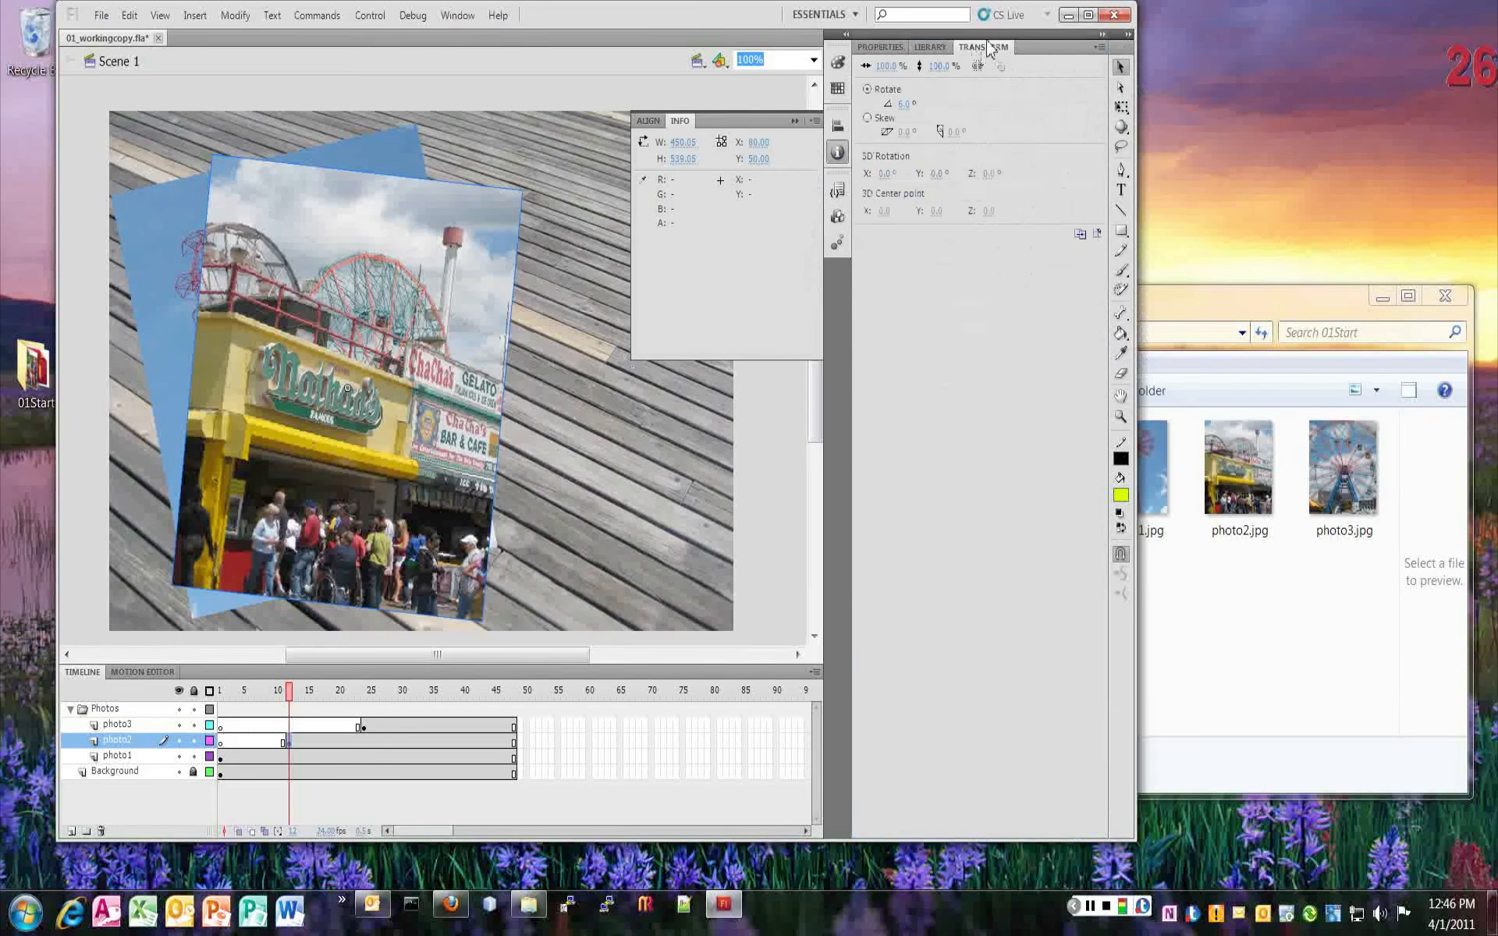
left_click(930, 47)
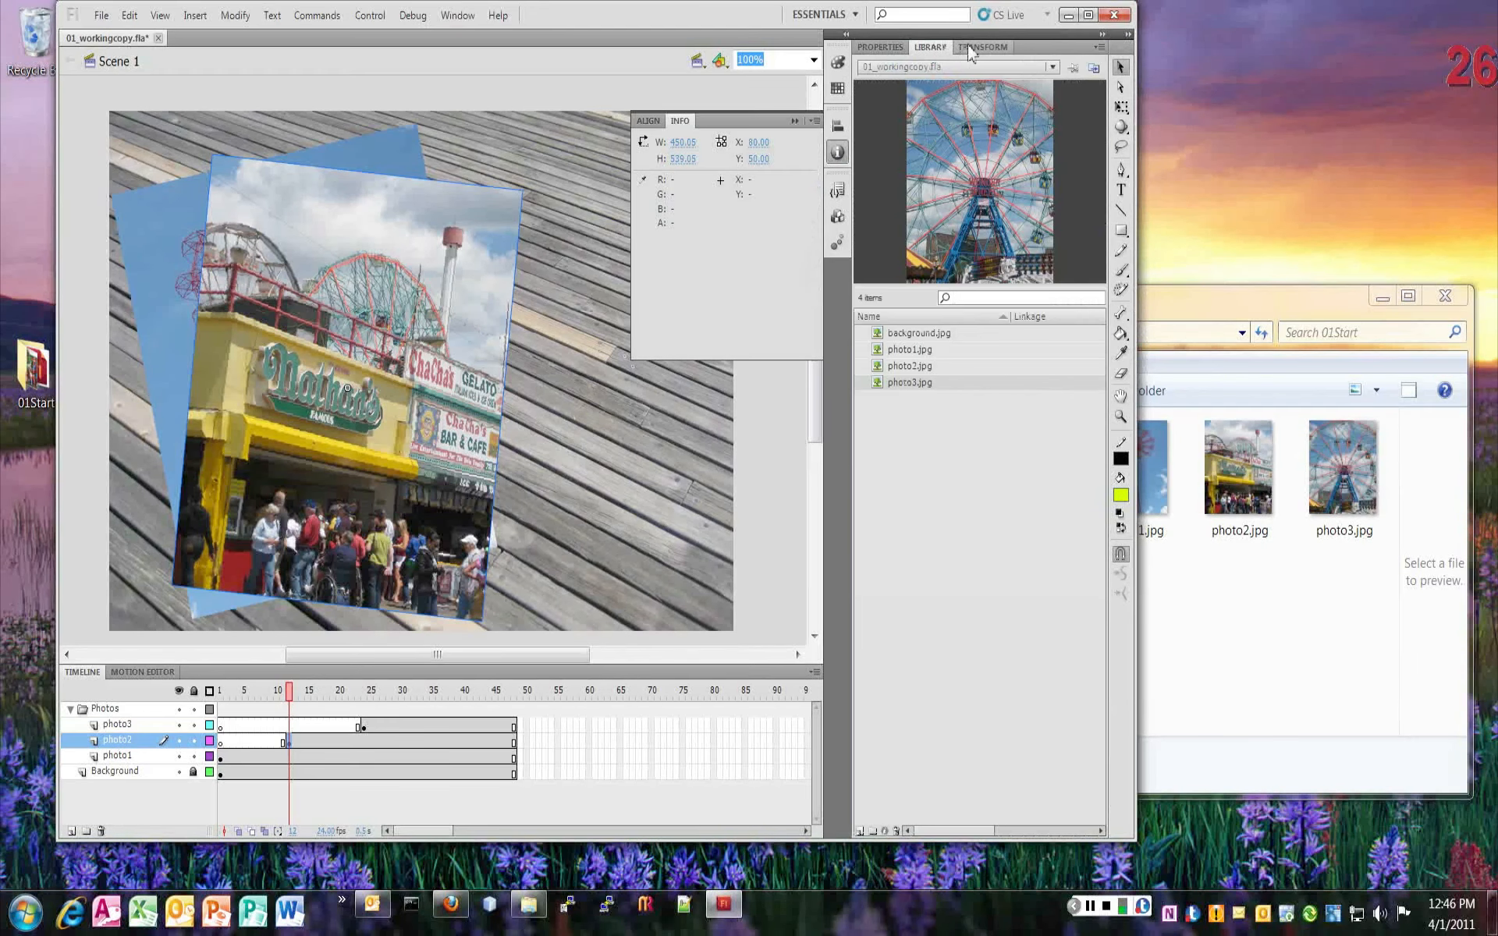
left_click(982, 47)
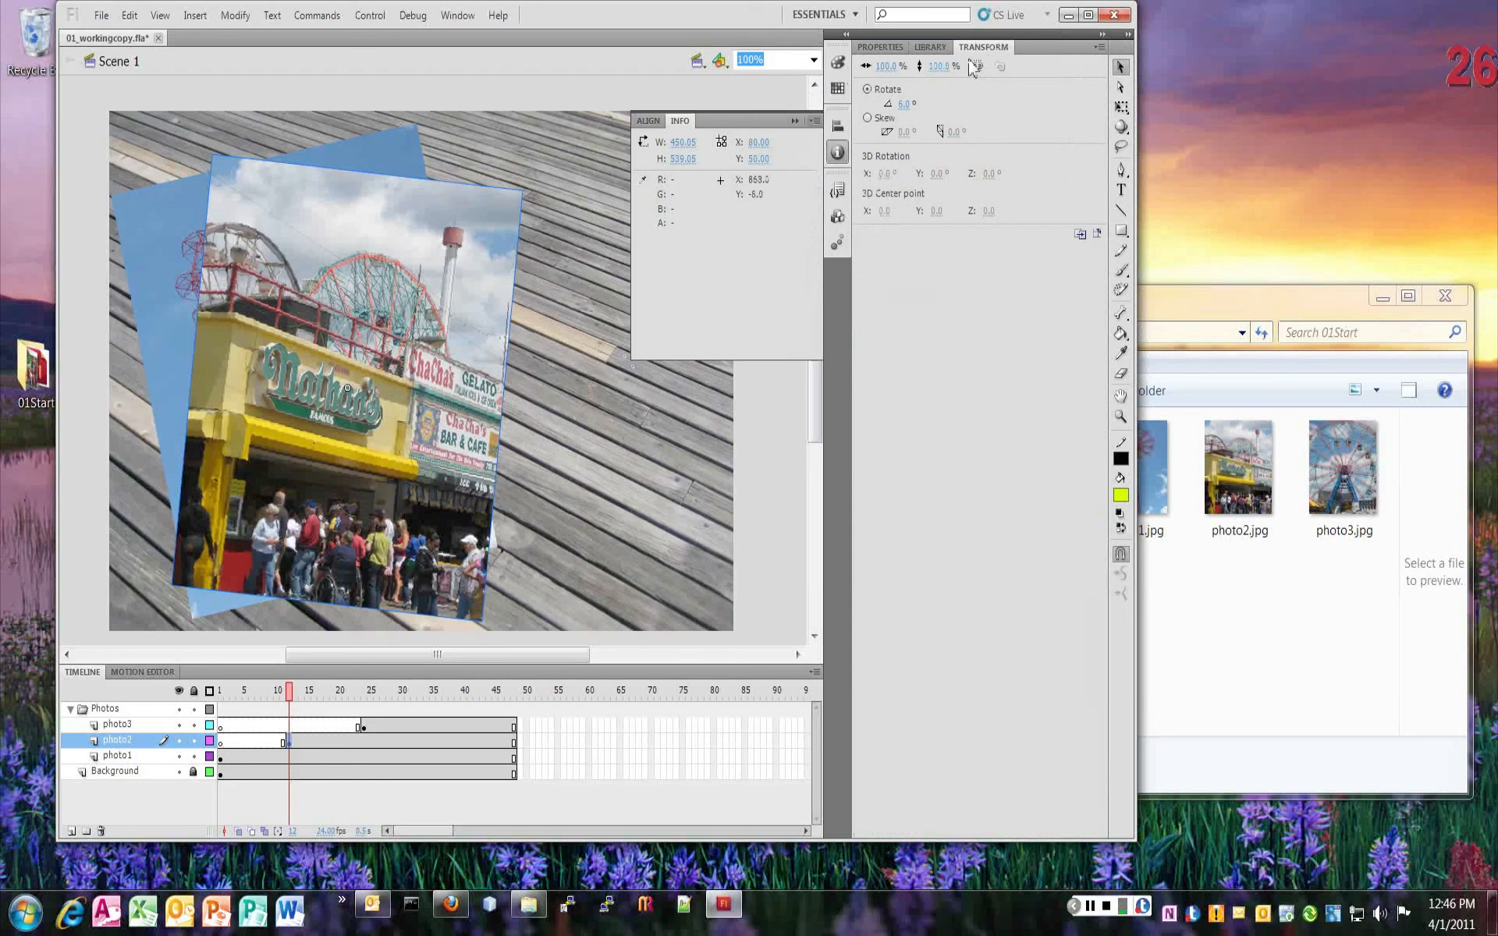
left_click(794, 122)
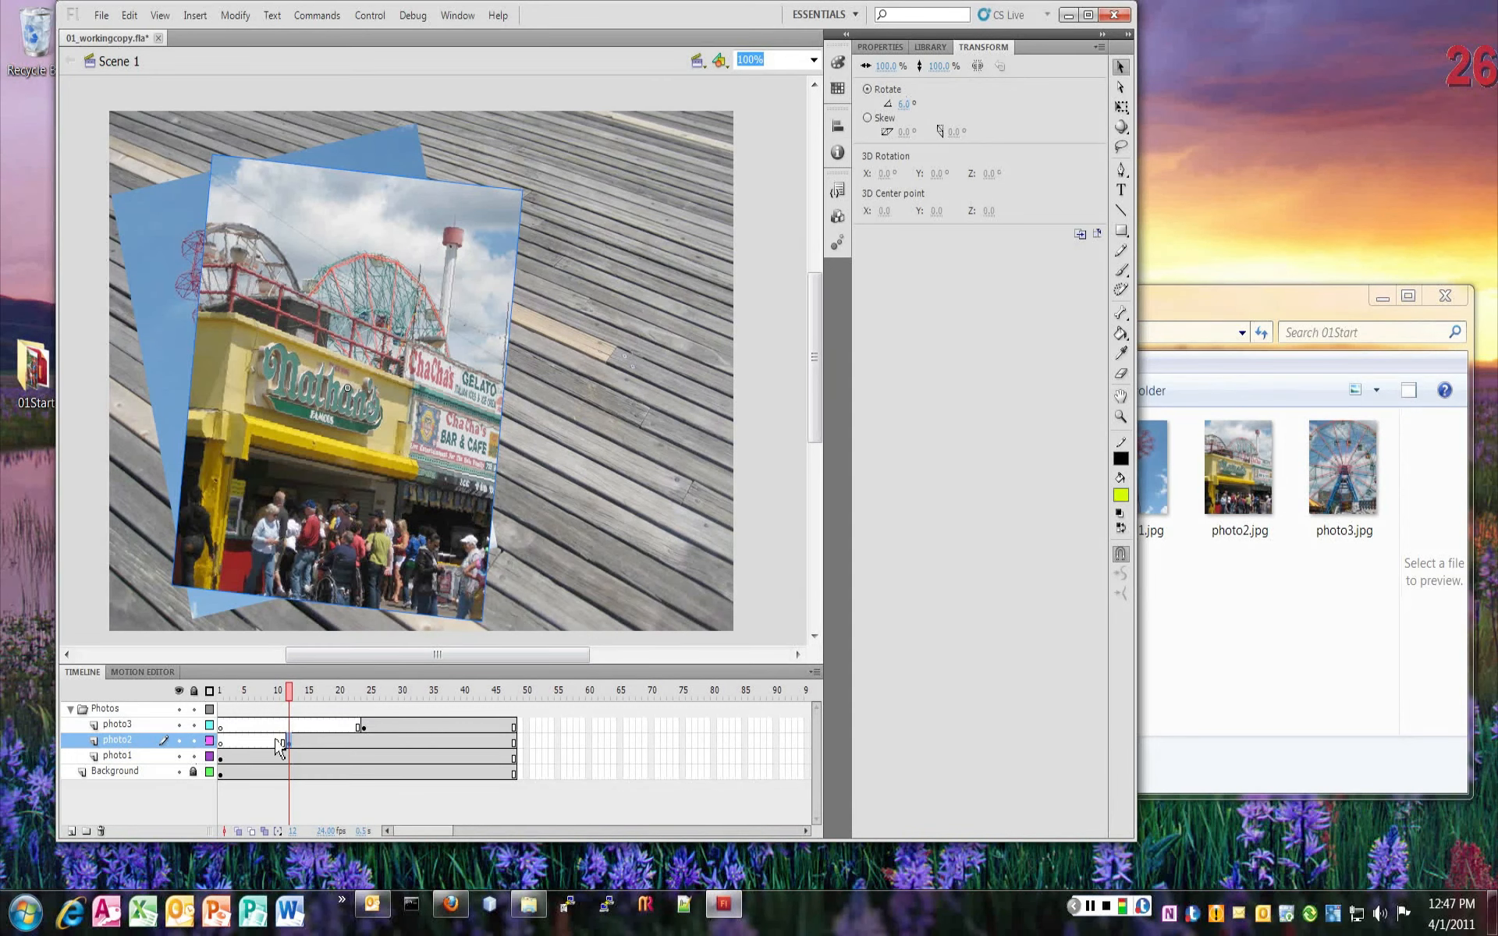
- Select photo3.jpg at its frame 24 keyframe and set its position to X 120, Y 55
left_click(362, 728)
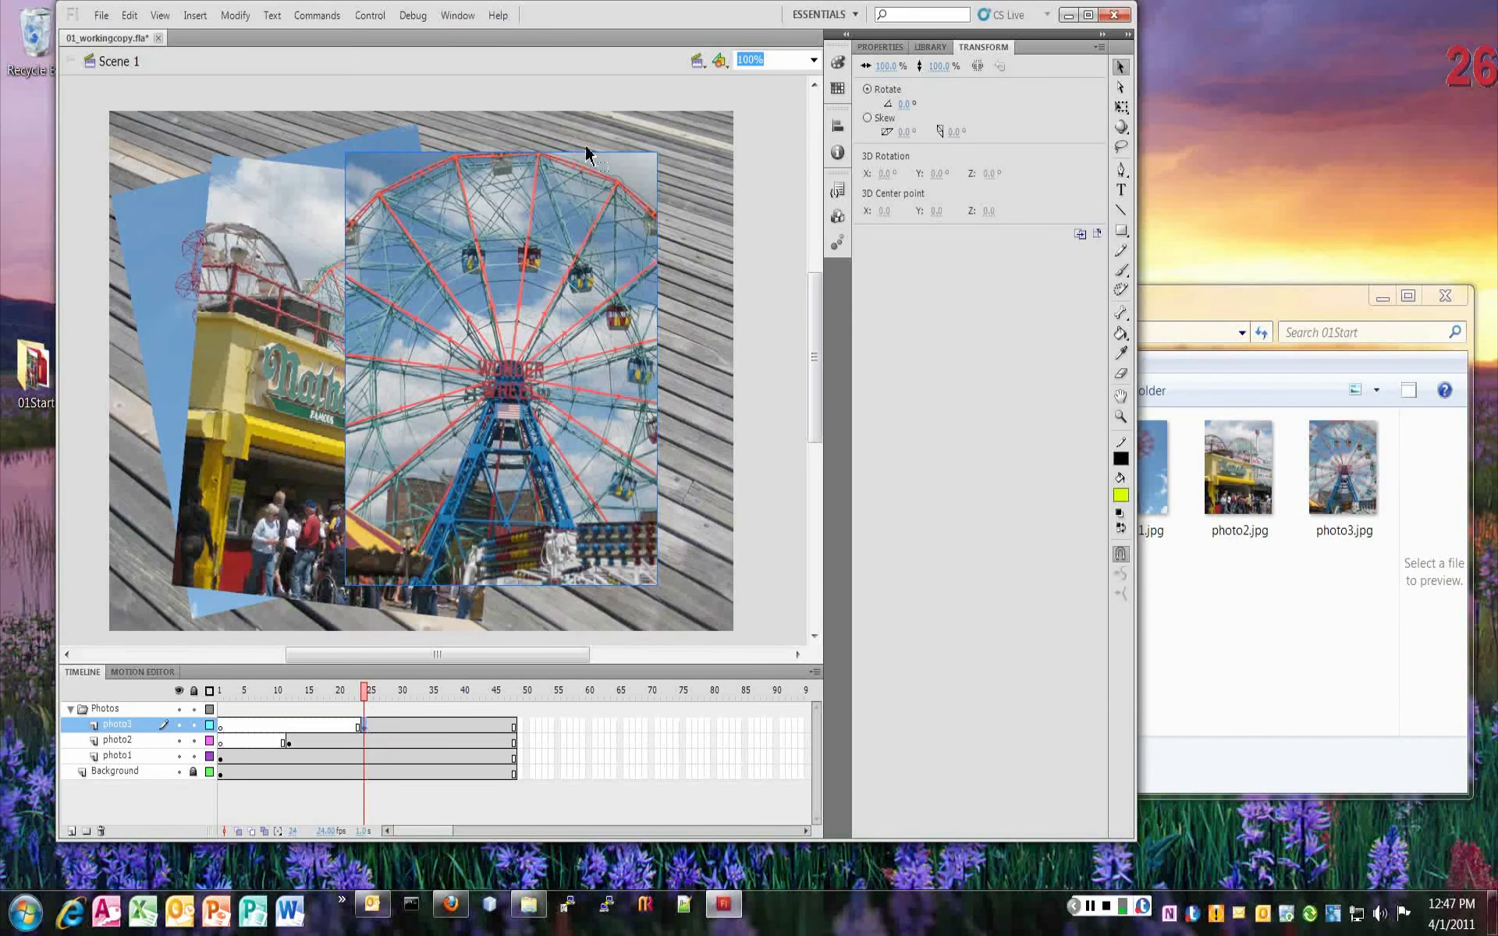
left_click(880, 47)
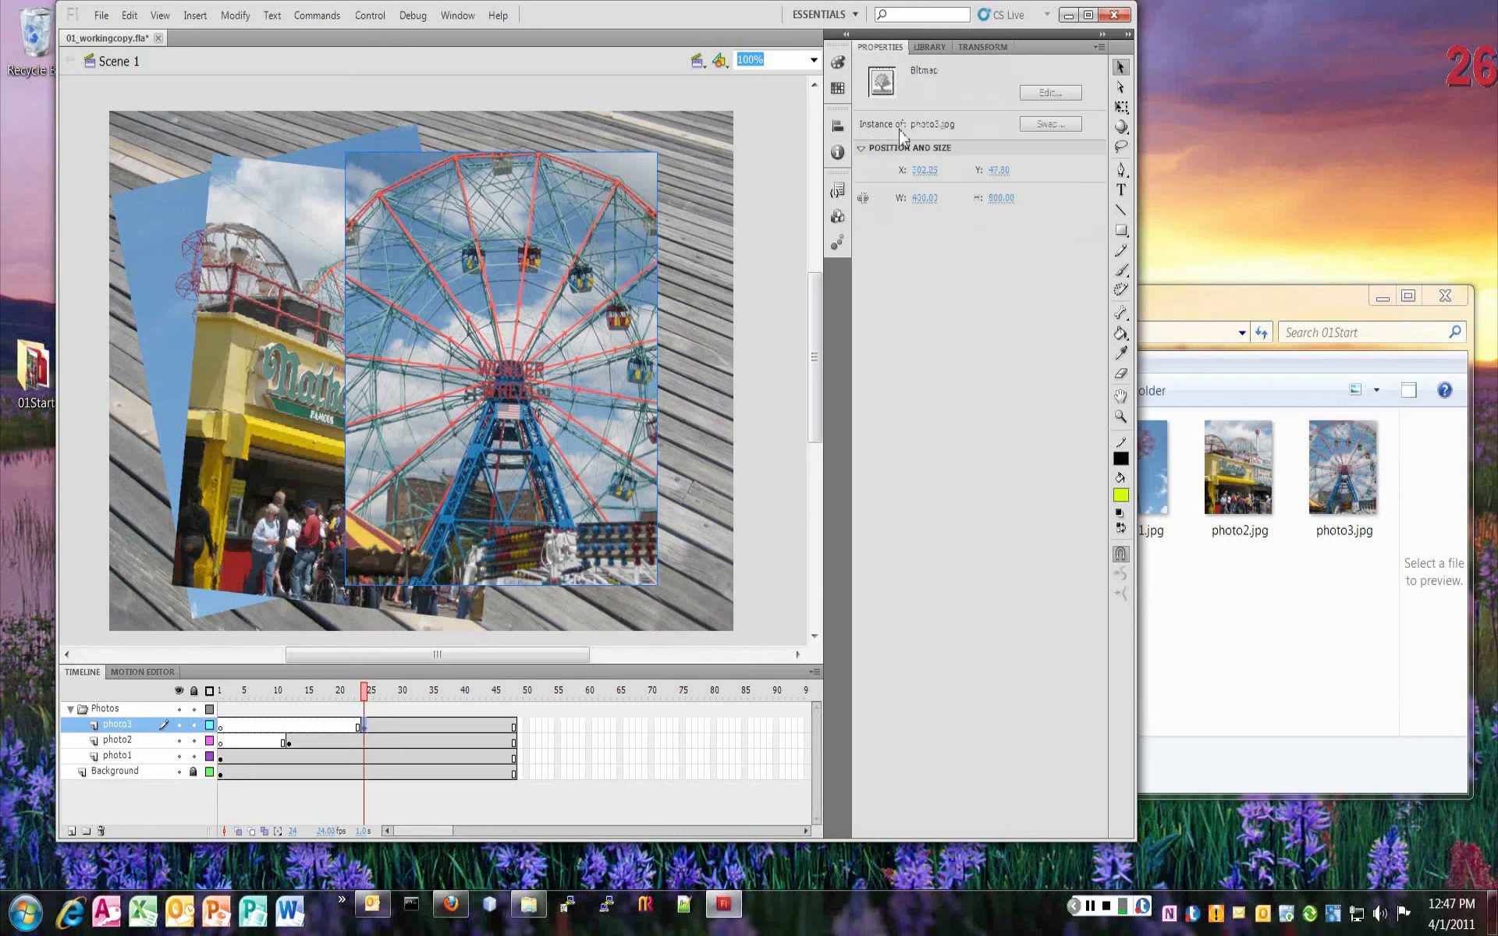
left_click(929, 169)
type("120")
key("Tab")
type("55")
key("Tab")
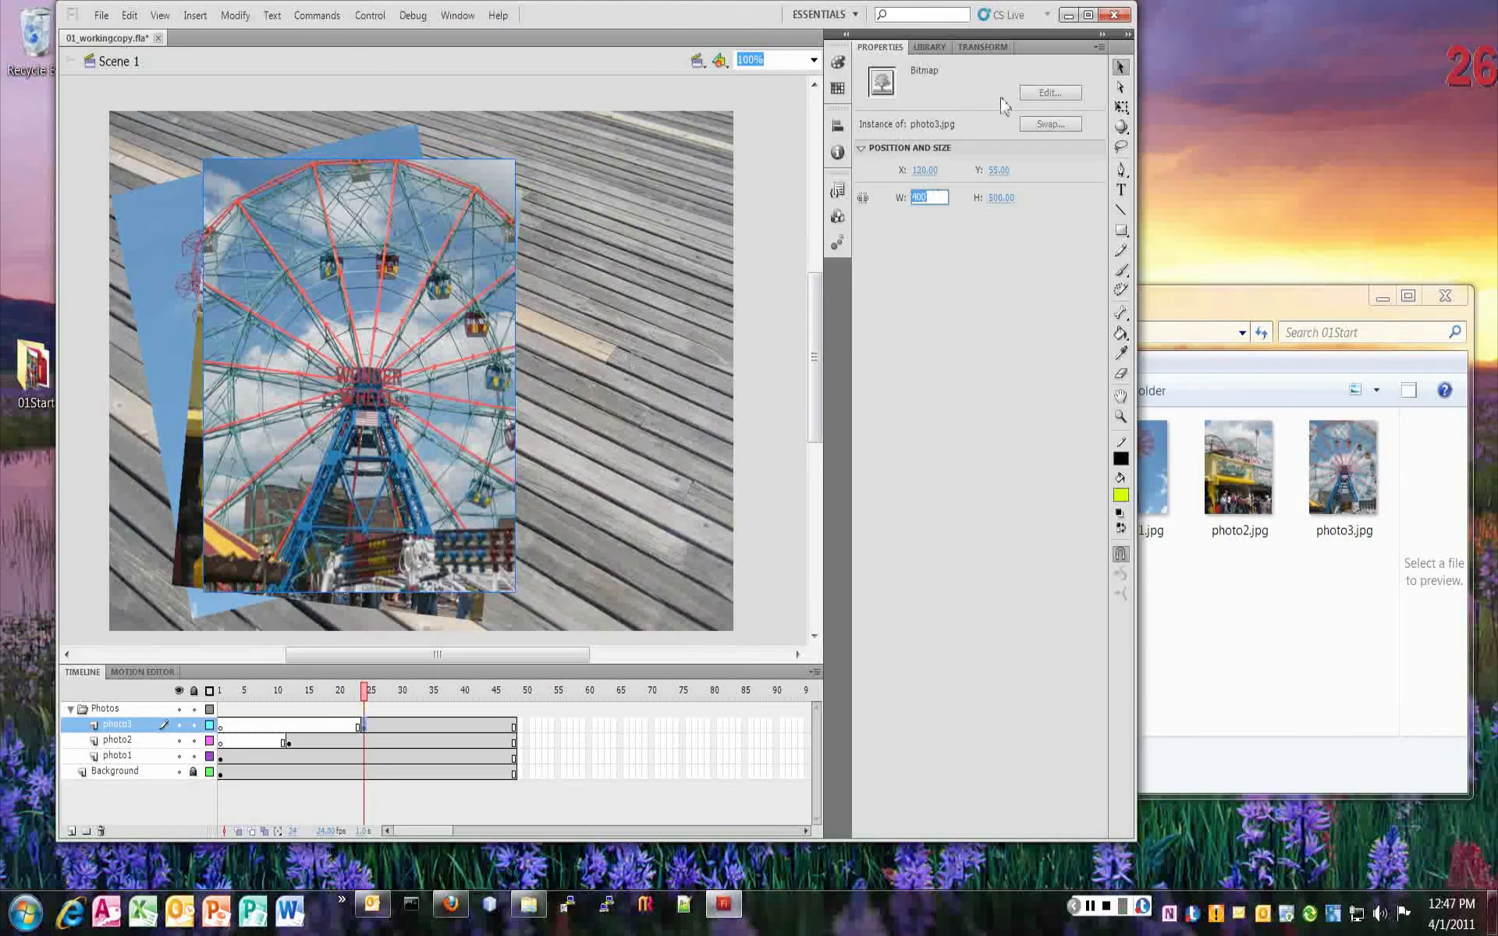
- Set the rotation of photo3.jpg to -2 degrees and save the document
left_click(984, 48)
left_click(905, 106)
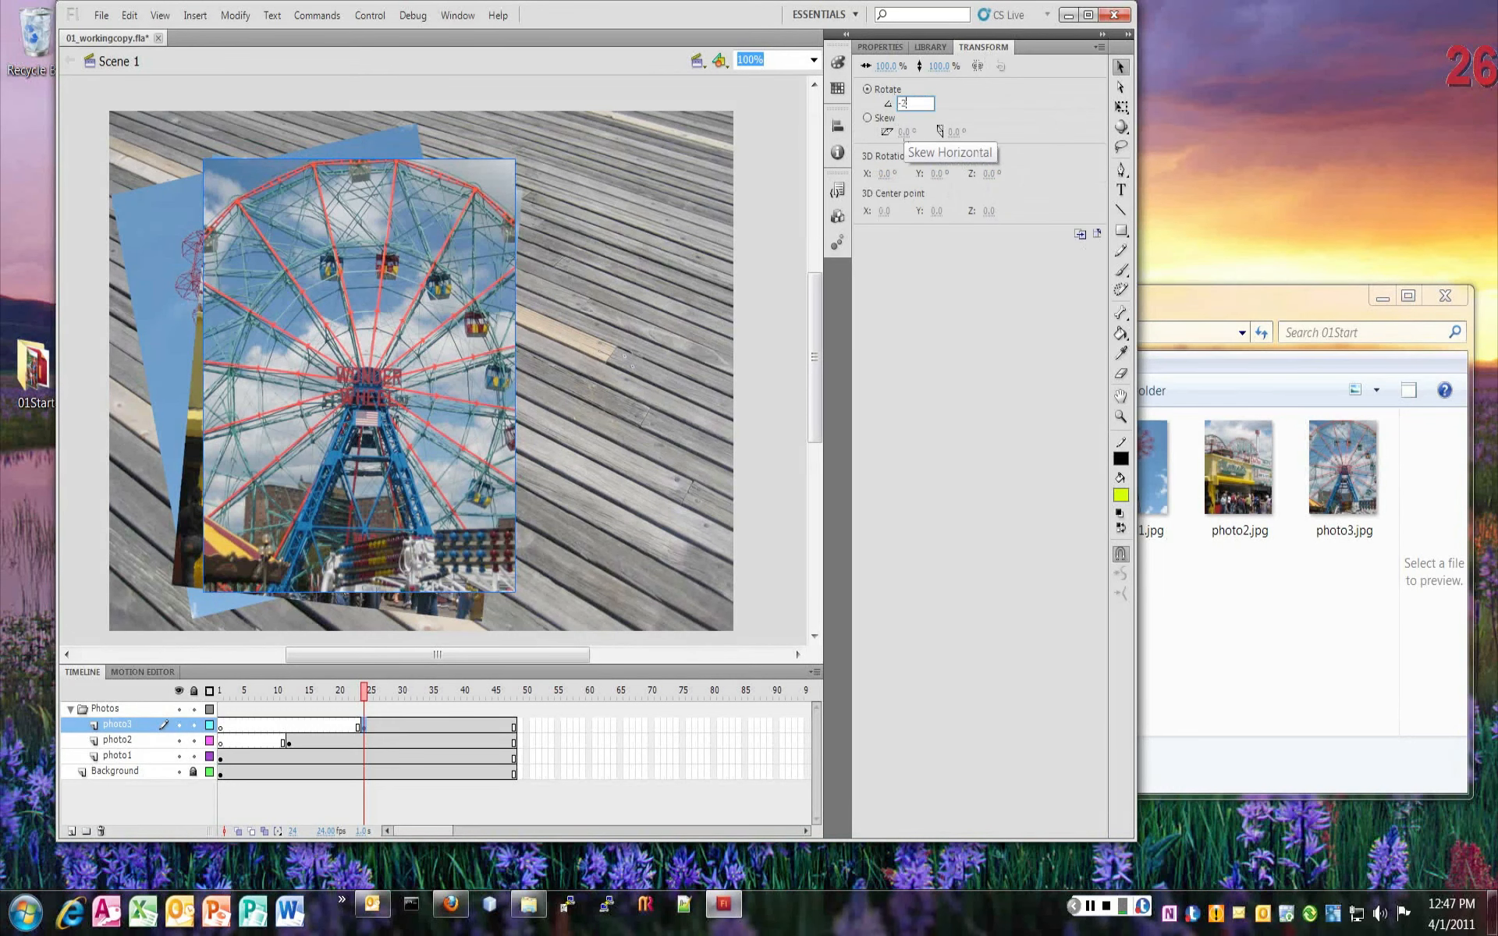
type("-2")
key("Tab")
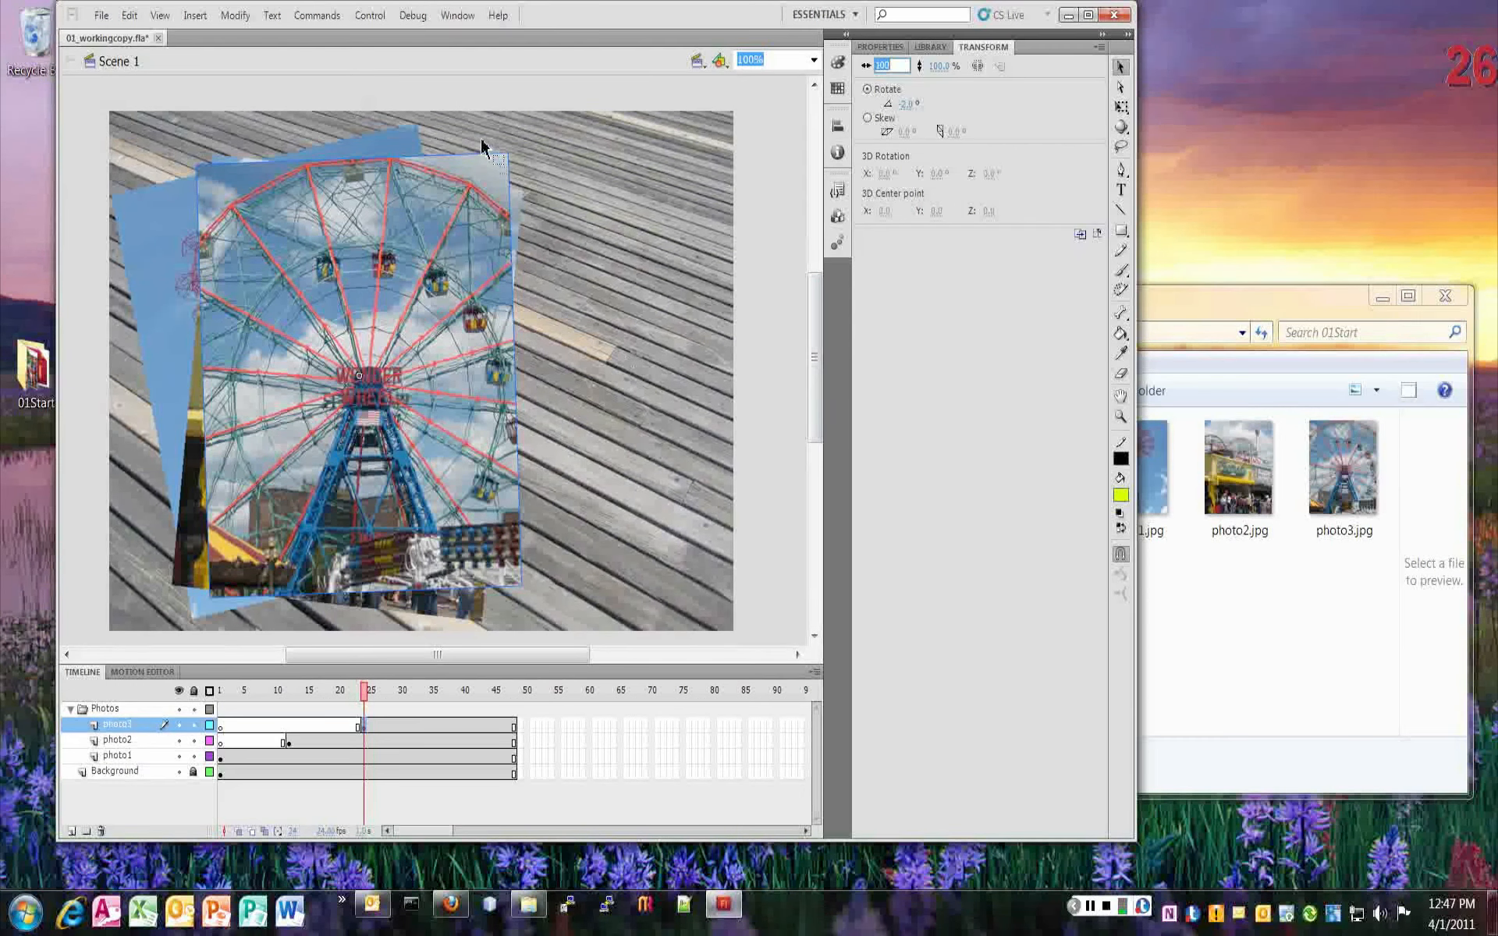
key("ctrl+s")
- Collapse the Photos folder and add a new layer named text above it
left_click(70, 710)
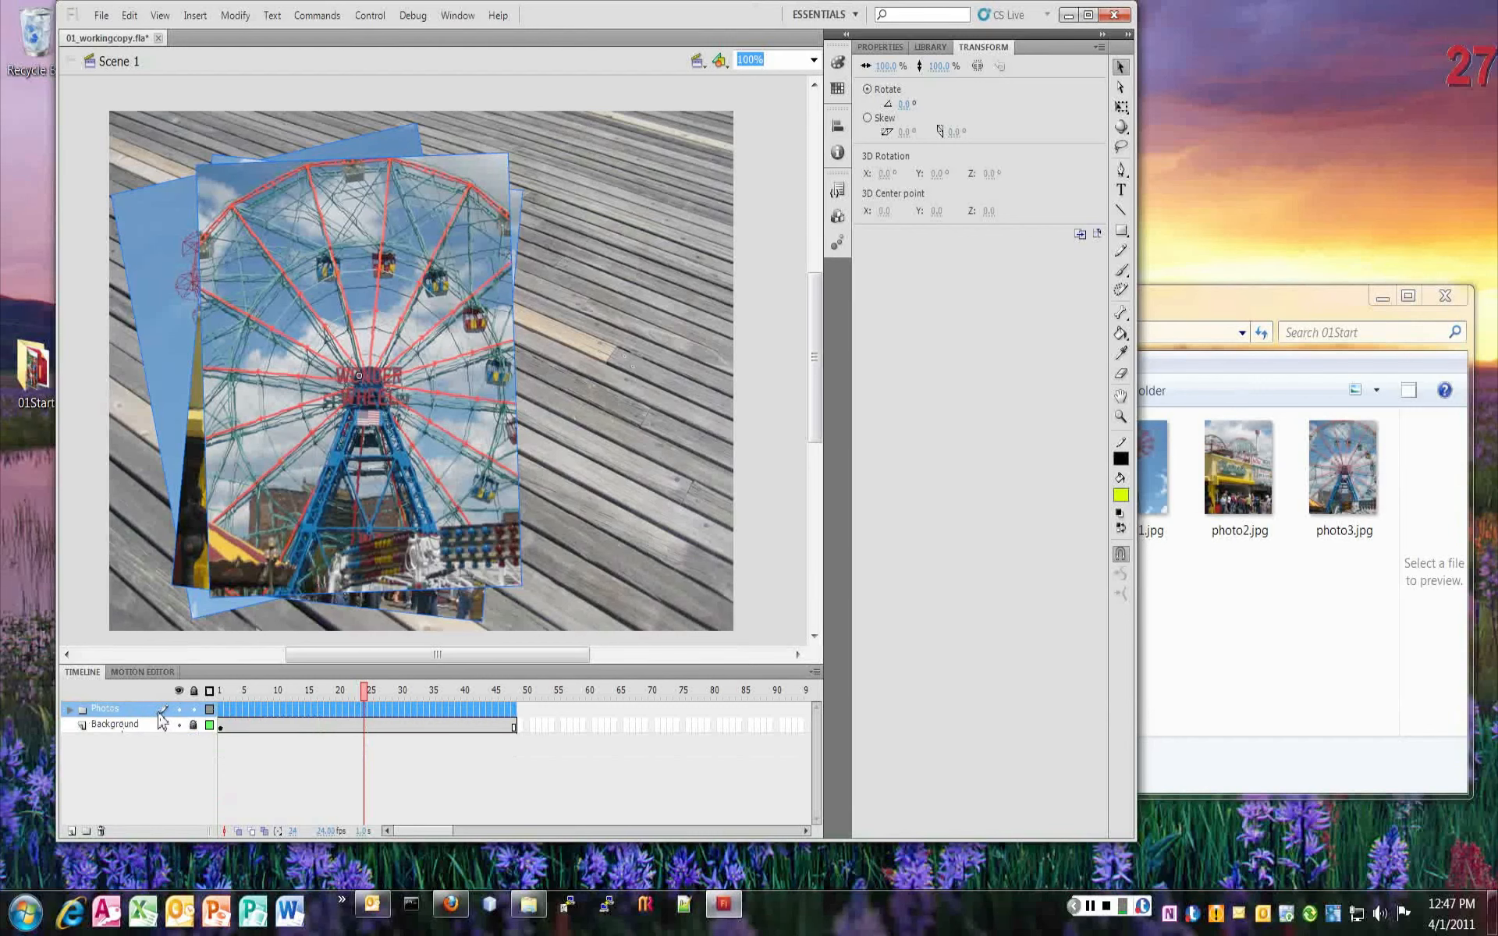
left_click(71, 831)
double_click(109, 709)
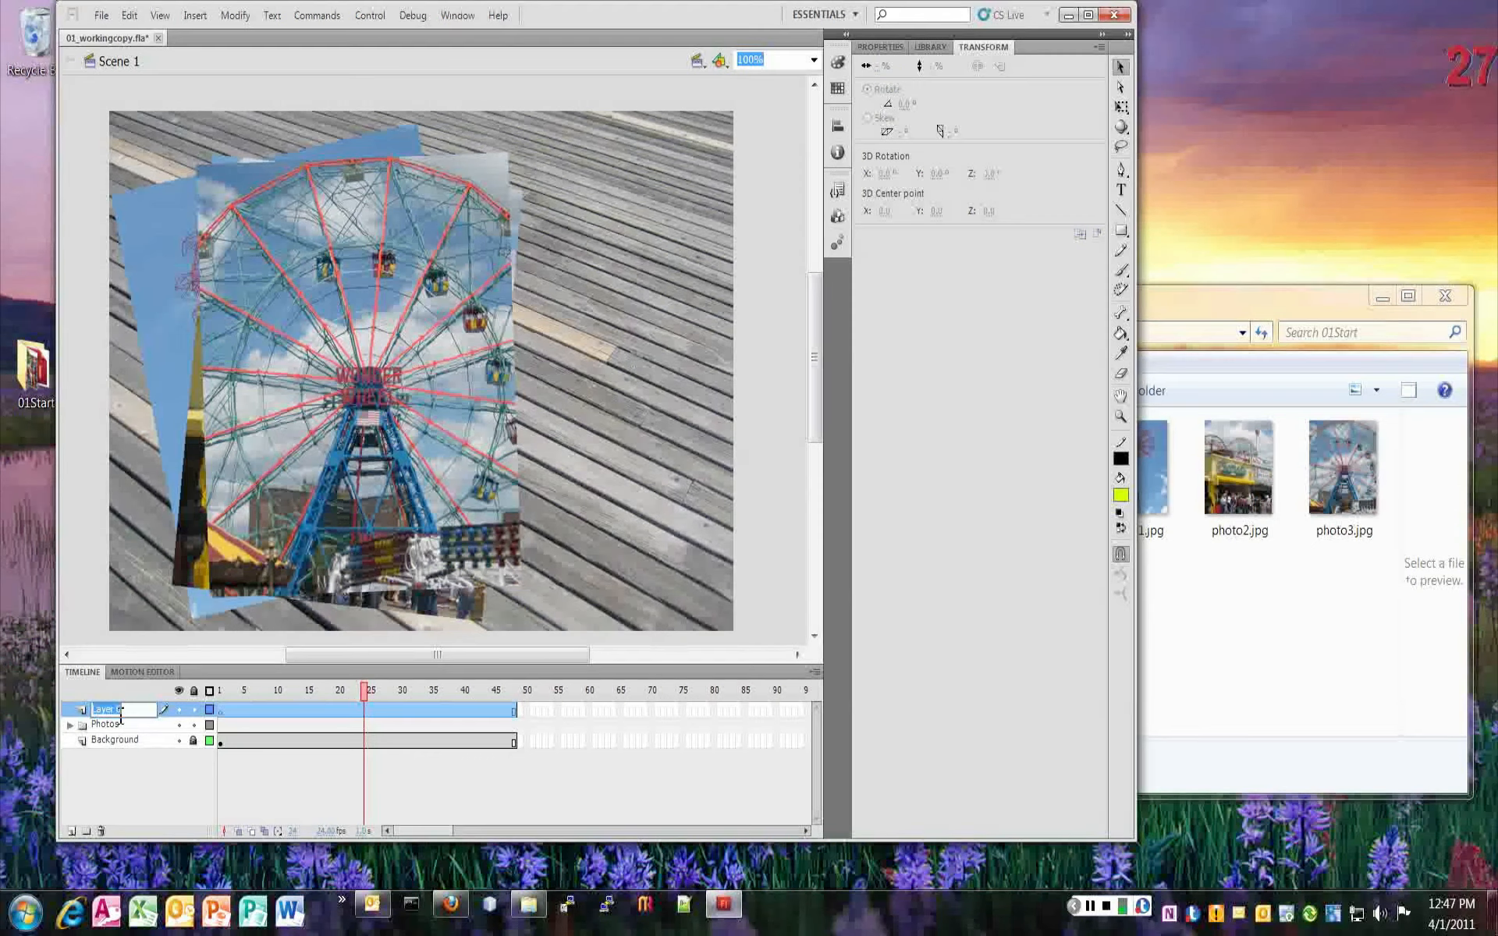
type("text")
key("Return")
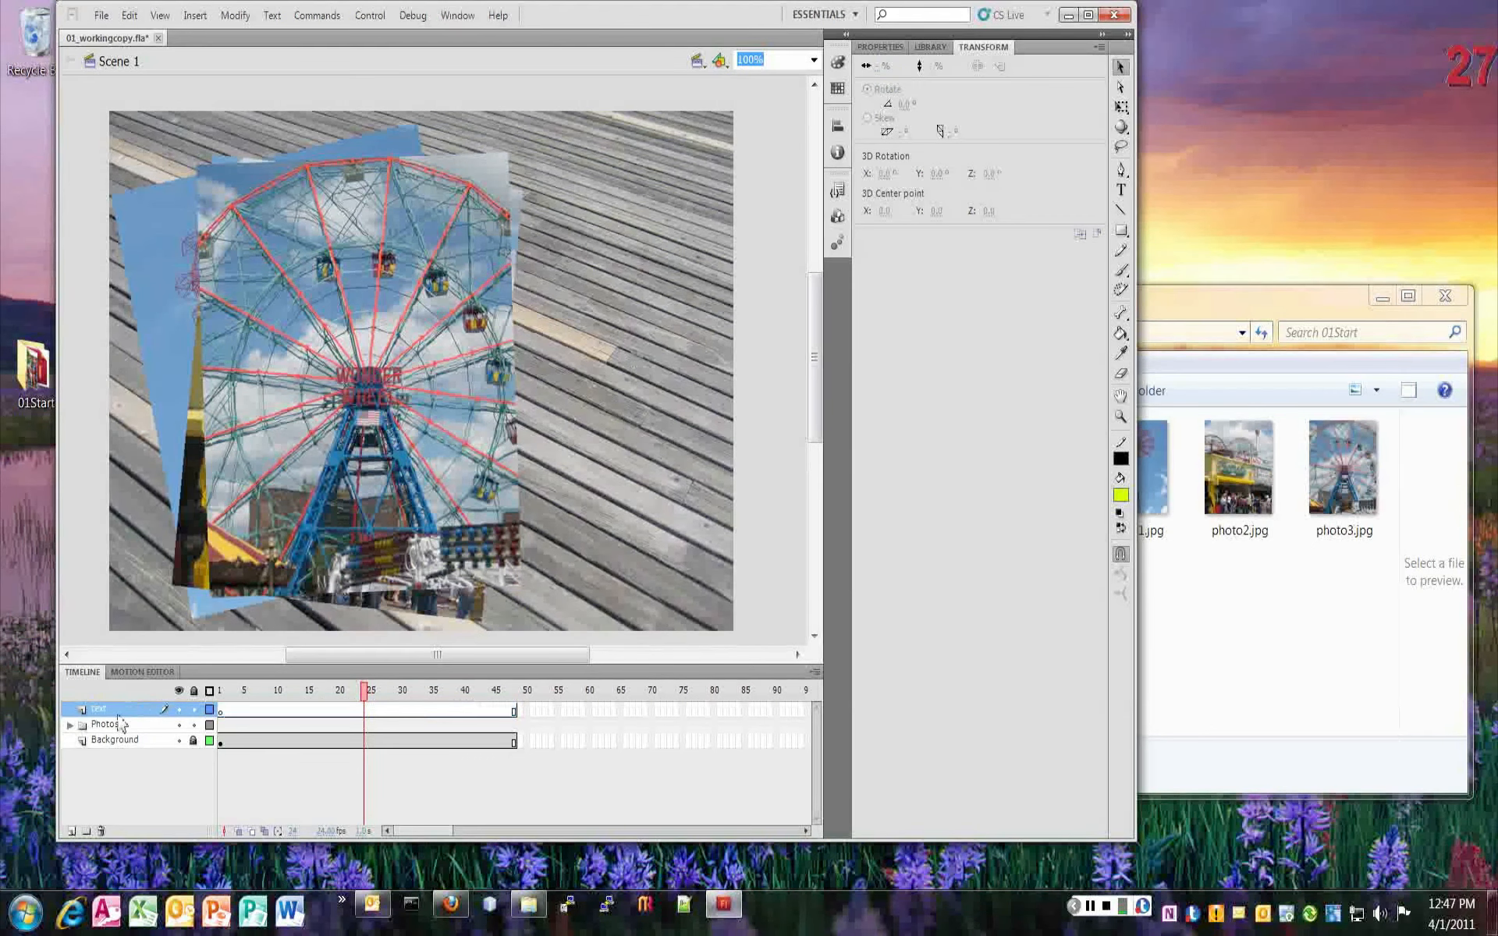
- Lock the Photos folder and move the playhead to frame 36
left_click(194, 725)
left_click_drag(369, 696, 442, 711)
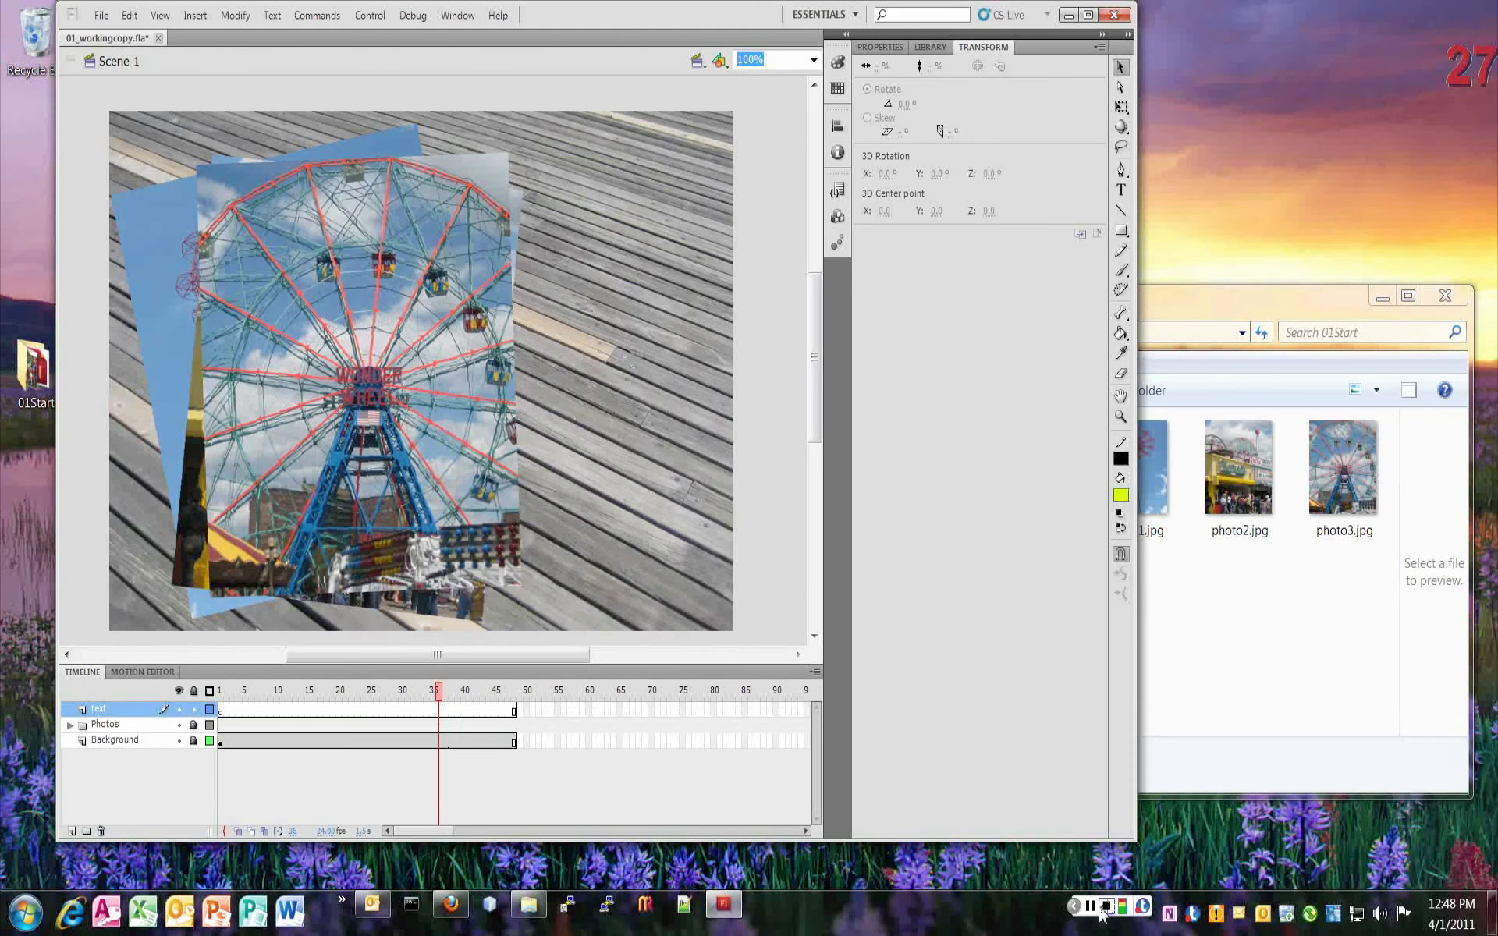
- Insert a keyframe at frame 36 of the text layer
left_click(439, 709)
mouse_move(439, 702)
left_mouse_down()
mouse_move(401, 701)
mouse_move(466, 700)
left_mouse_up()
left_click(439, 710)
right_click(439, 713)
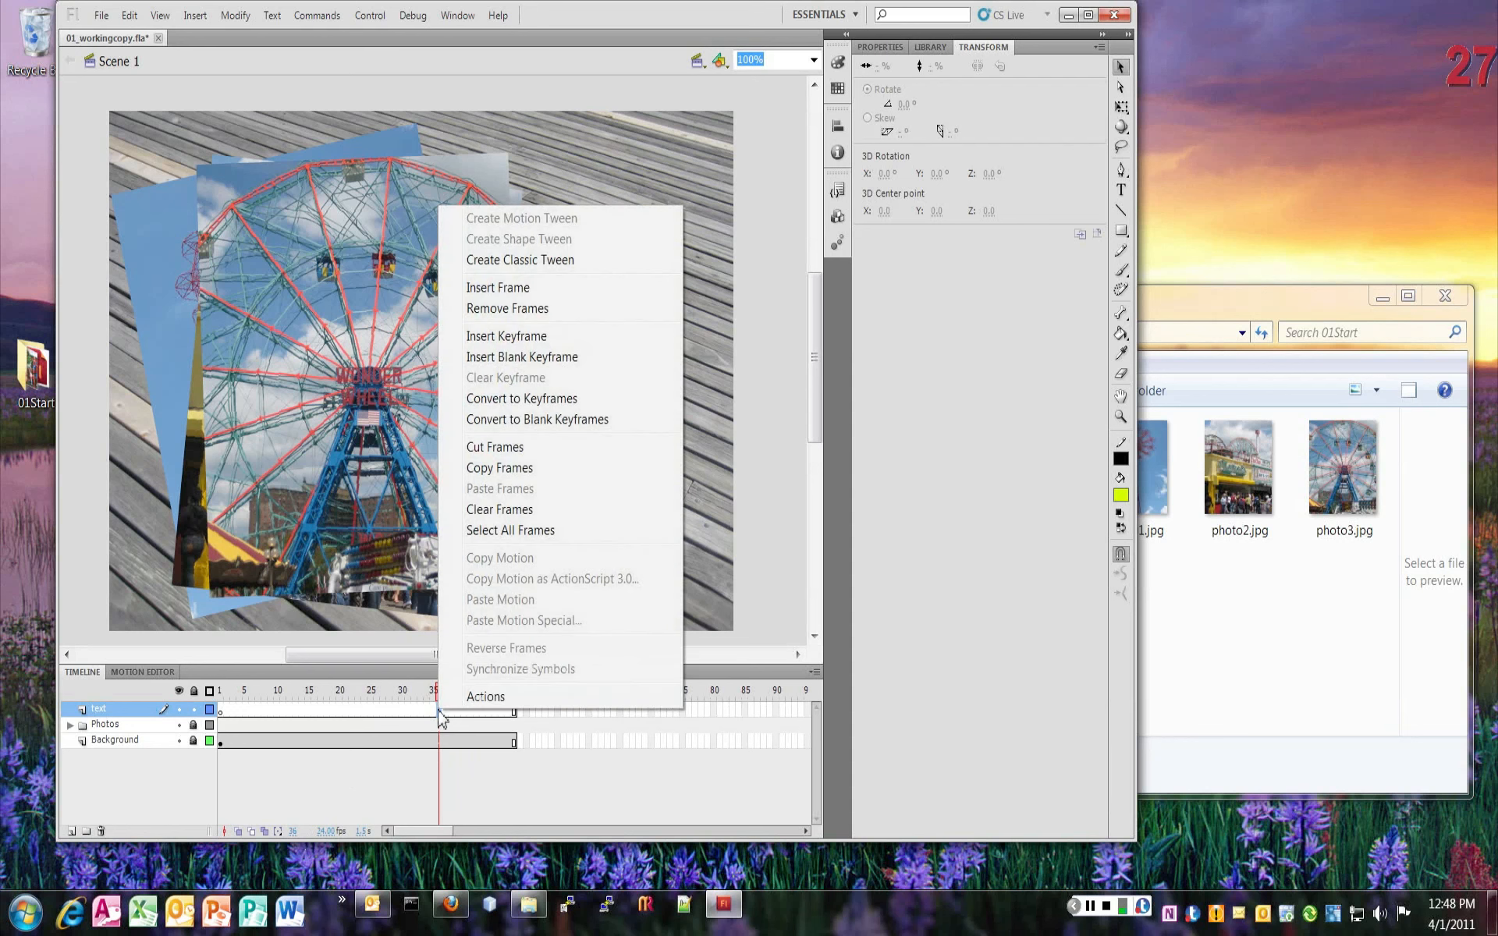
left_click(531, 337)
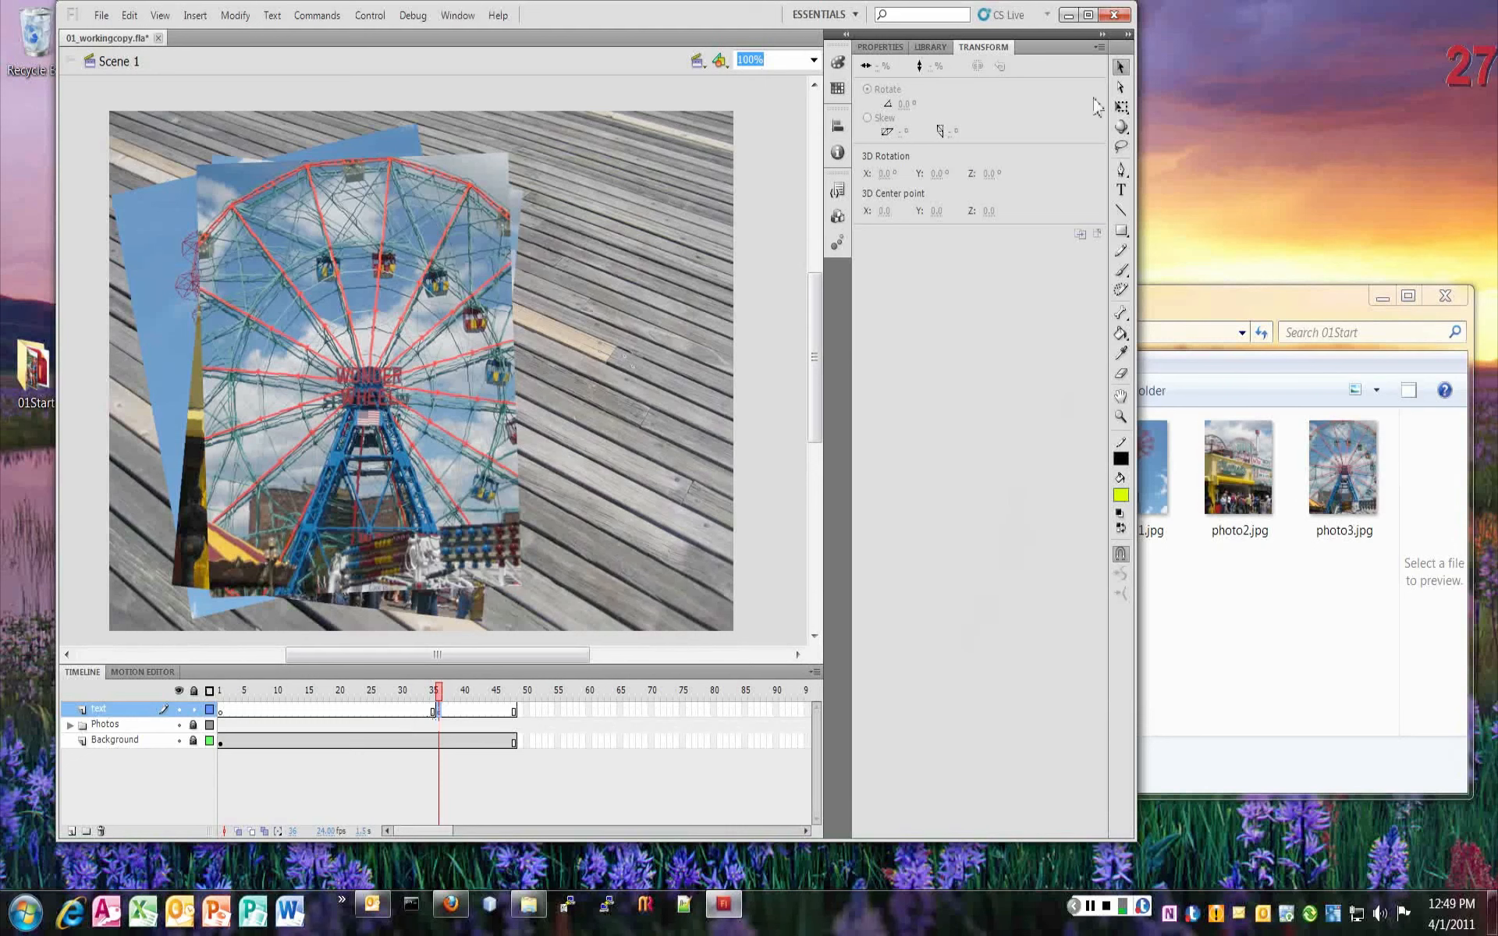
- Examine how the available properties differ between the Text, Subselection, Lasso and Rectangle tools, including the rectangle's stroke styles
left_click(1122, 192)
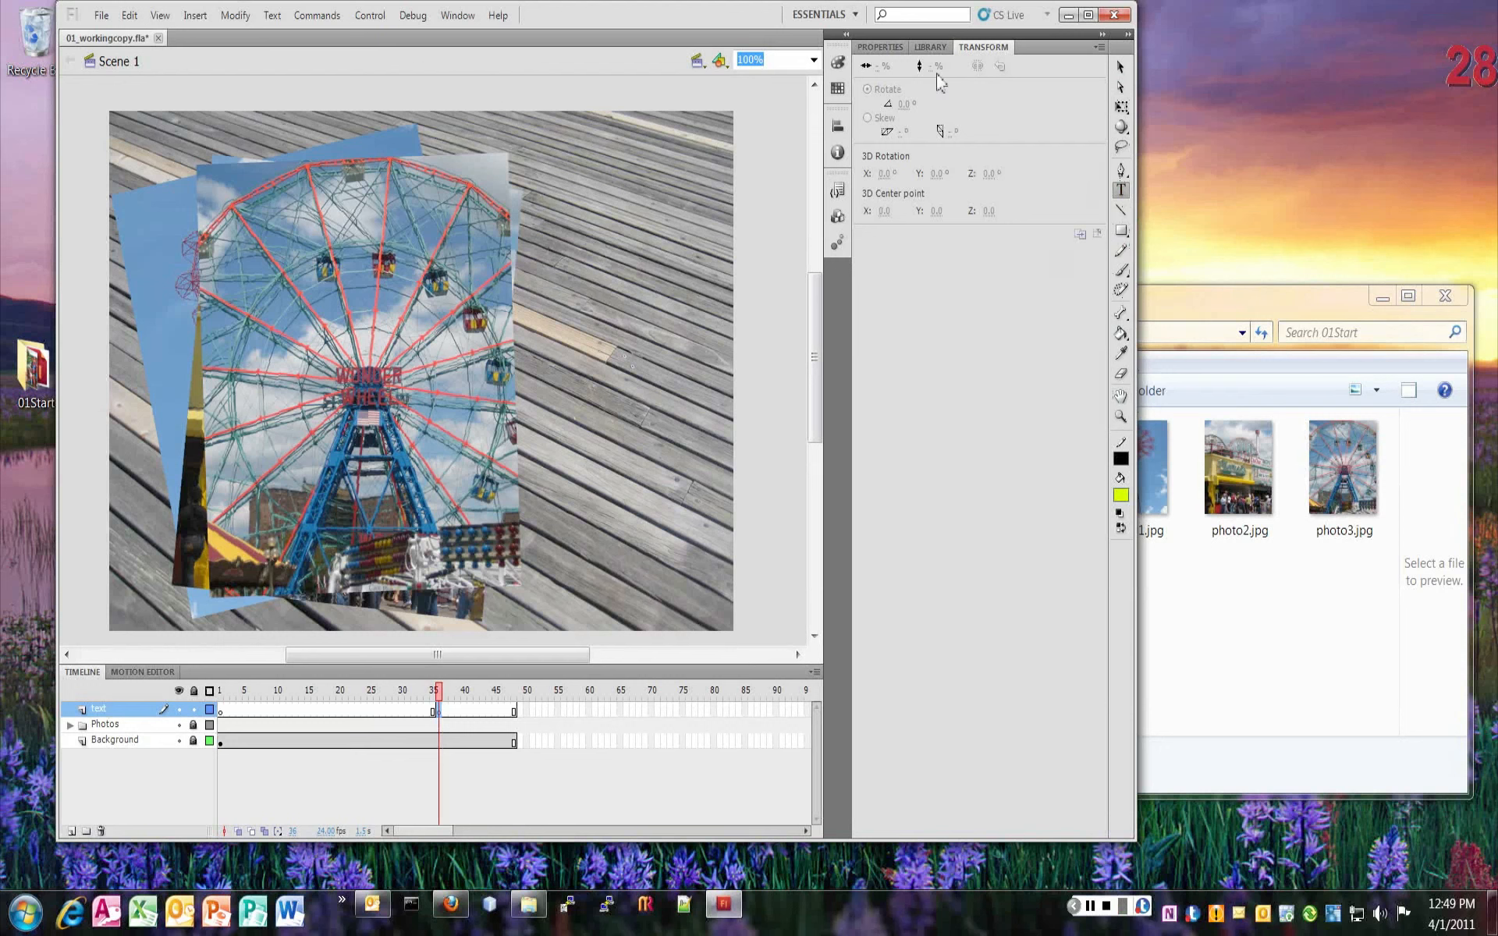
left_click(875, 49)
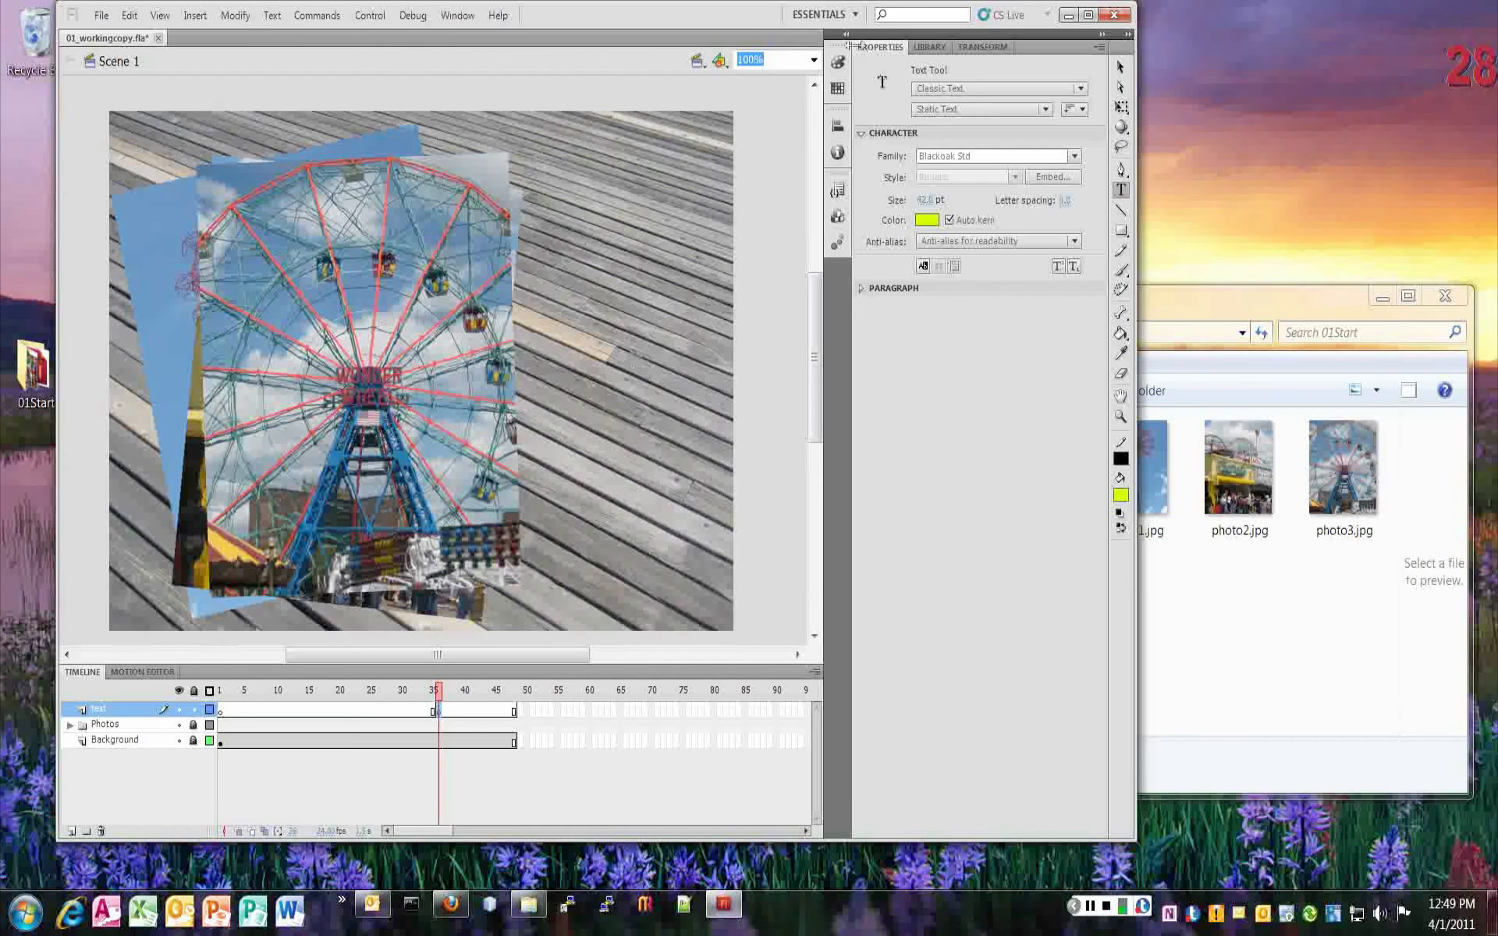
left_click(1122, 87)
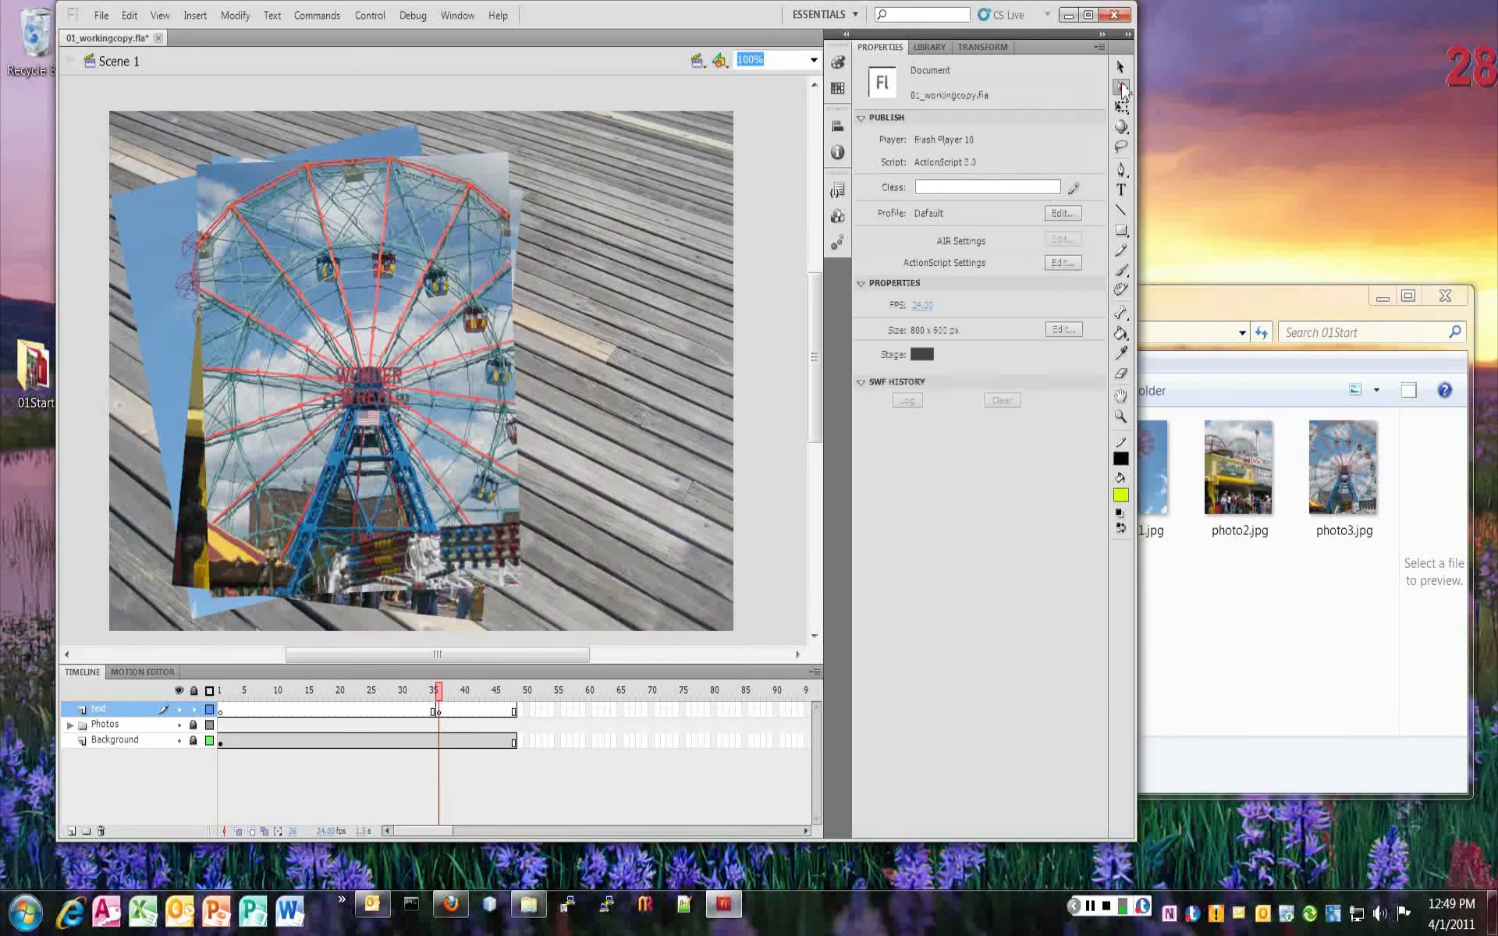
left_click(1121, 148)
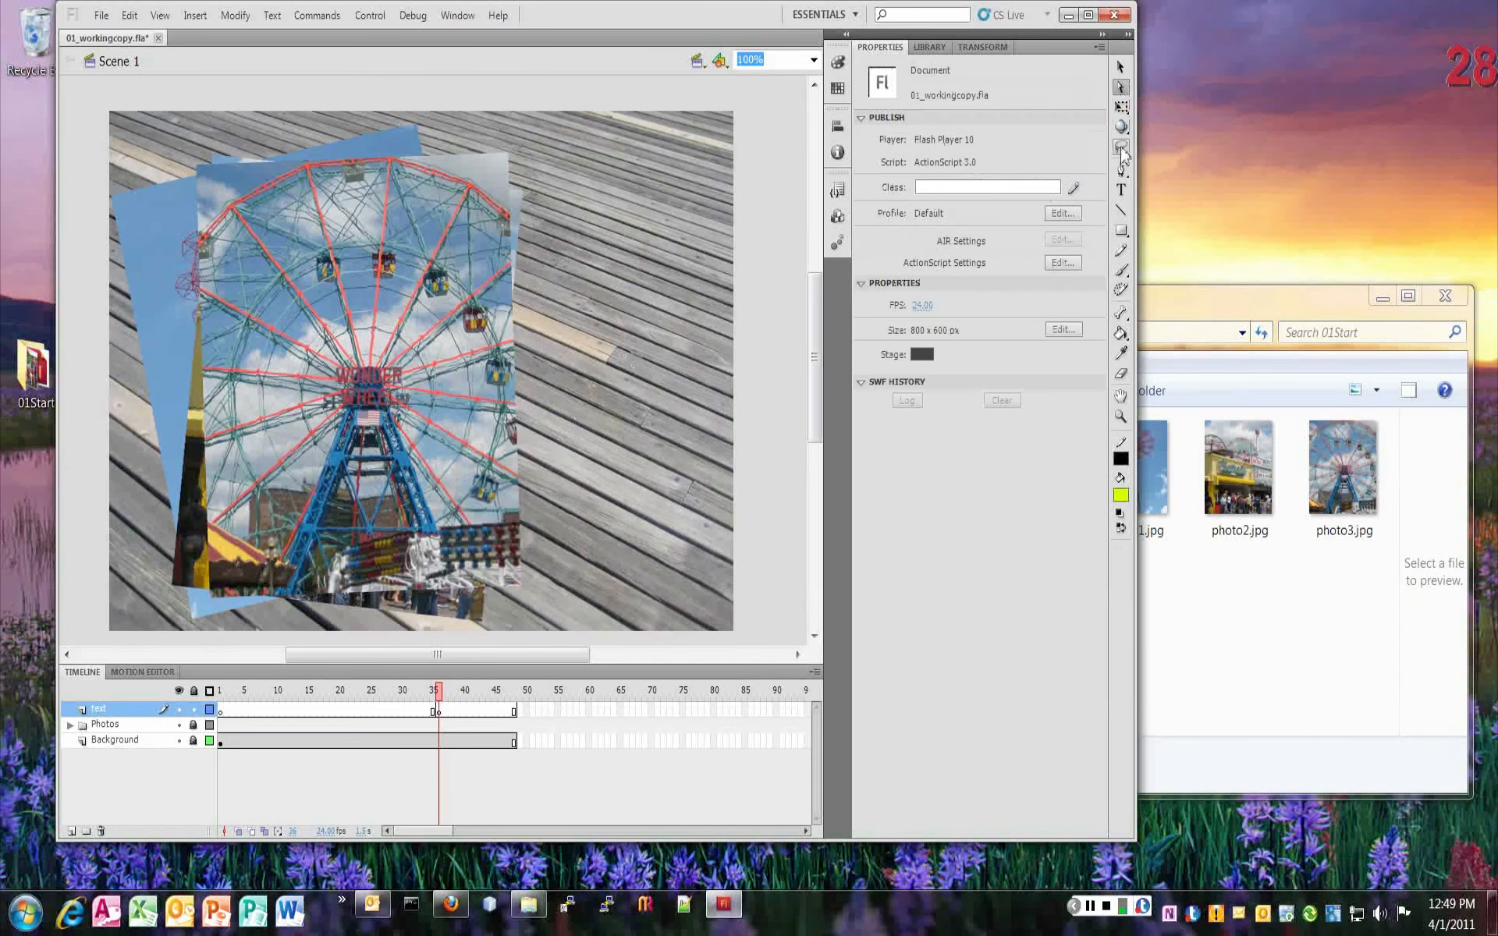
left_click(1121, 189)
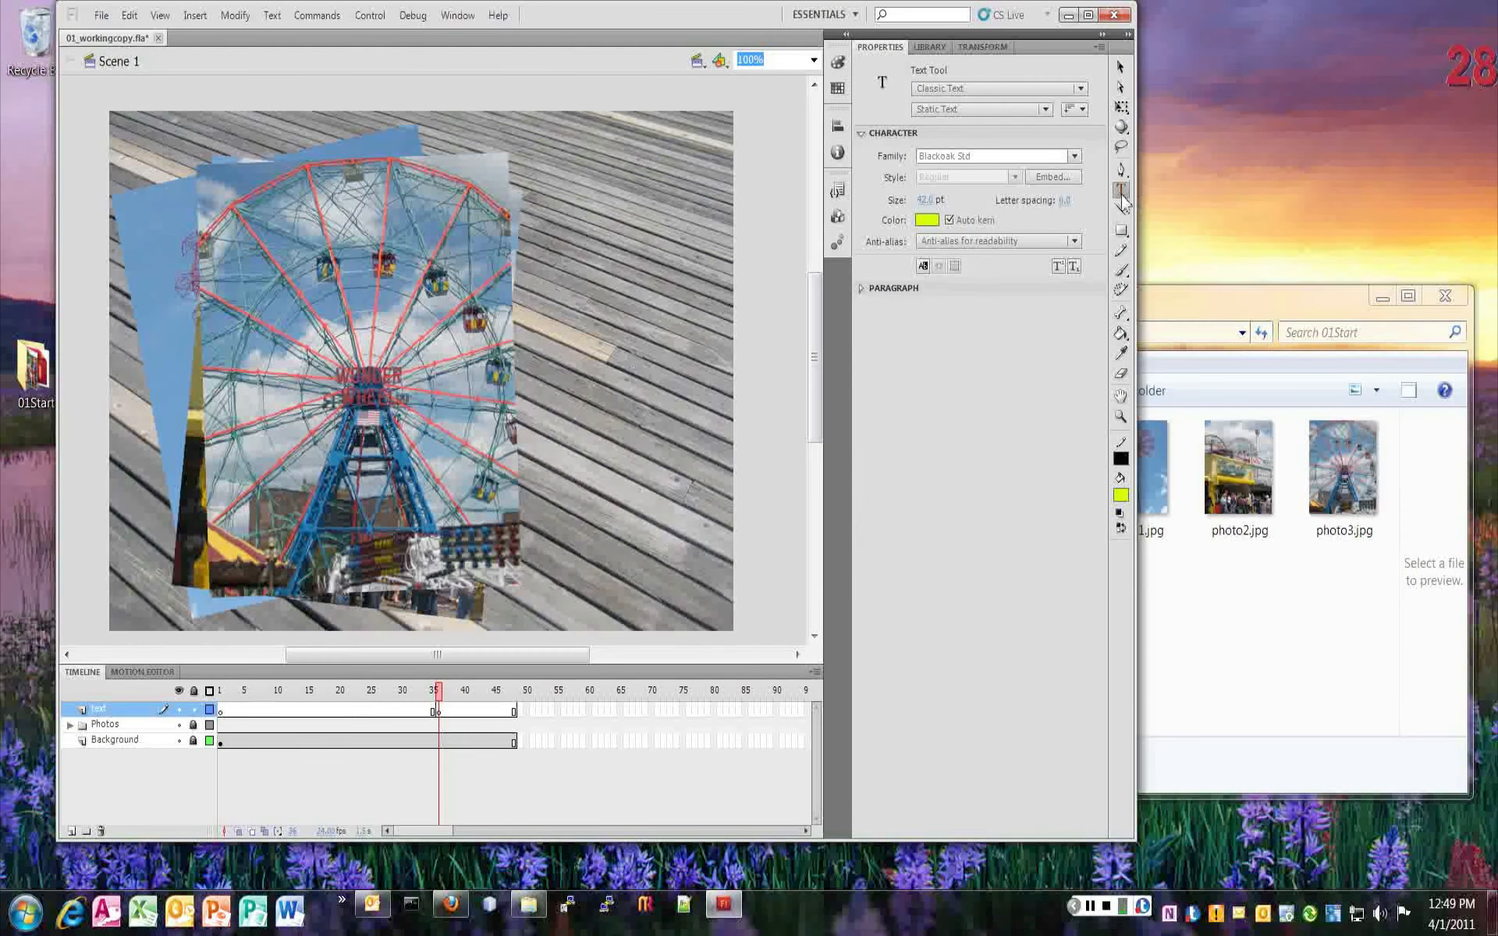
left_click(1121, 230)
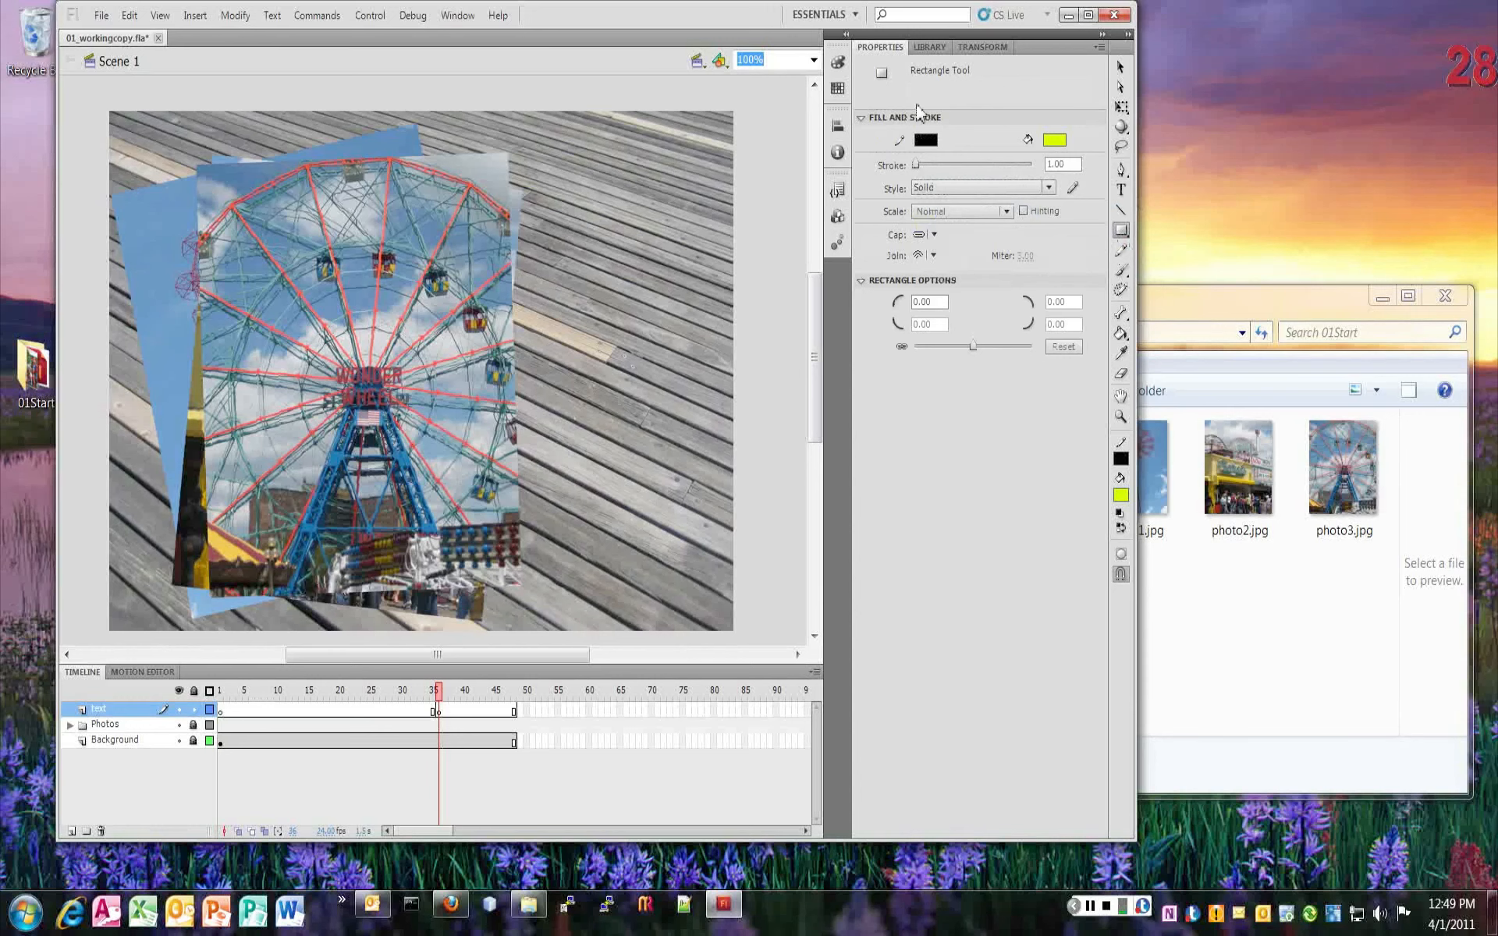
left_click(1015, 192)
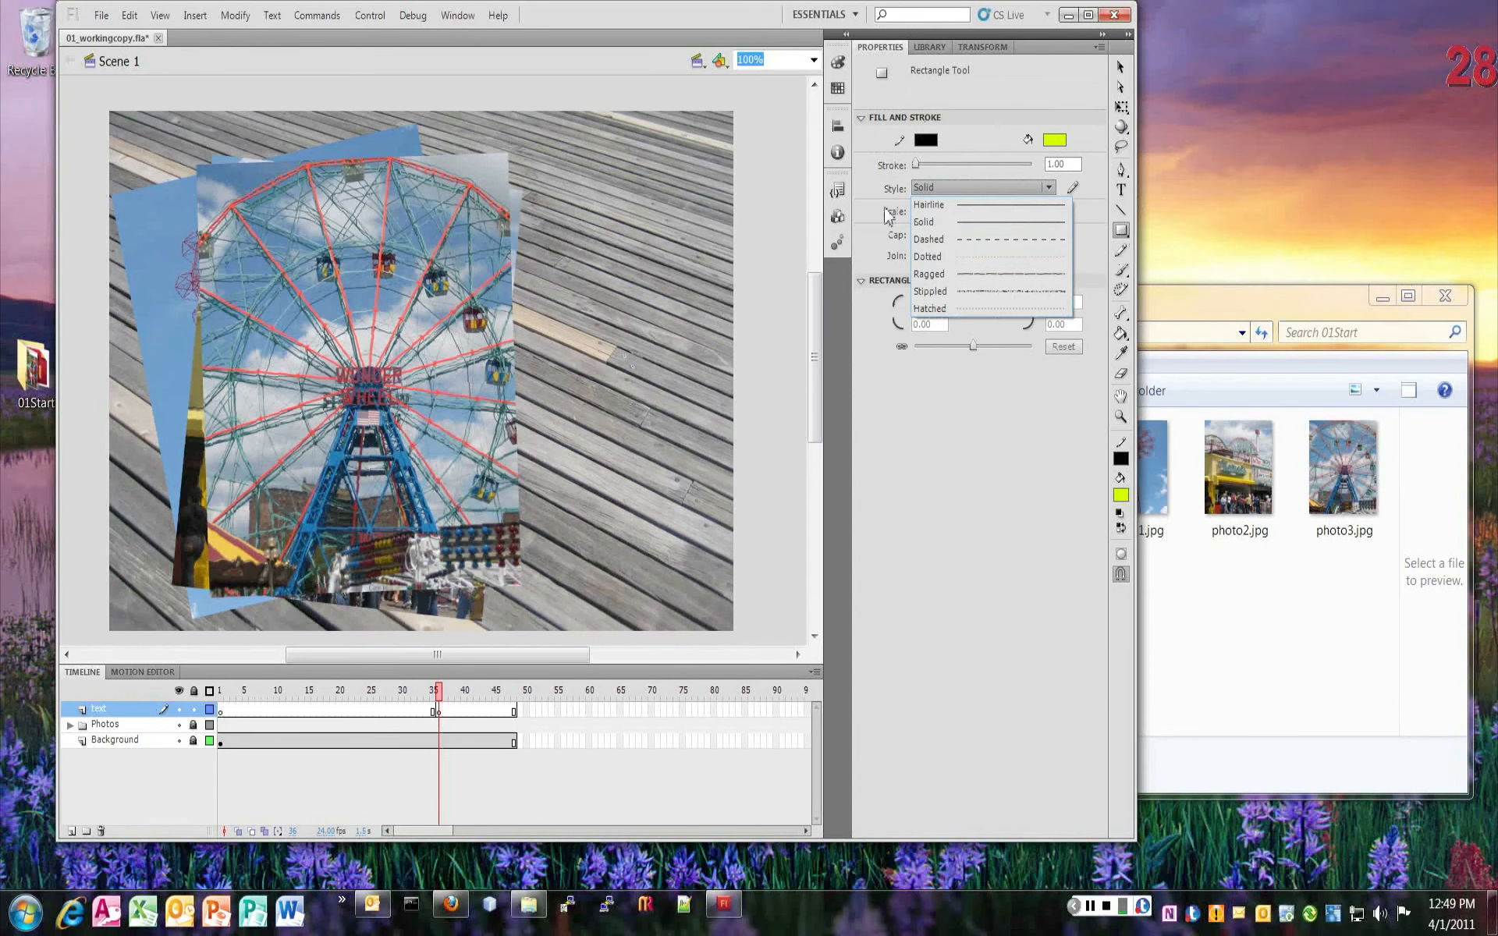
left_click(943, 408)
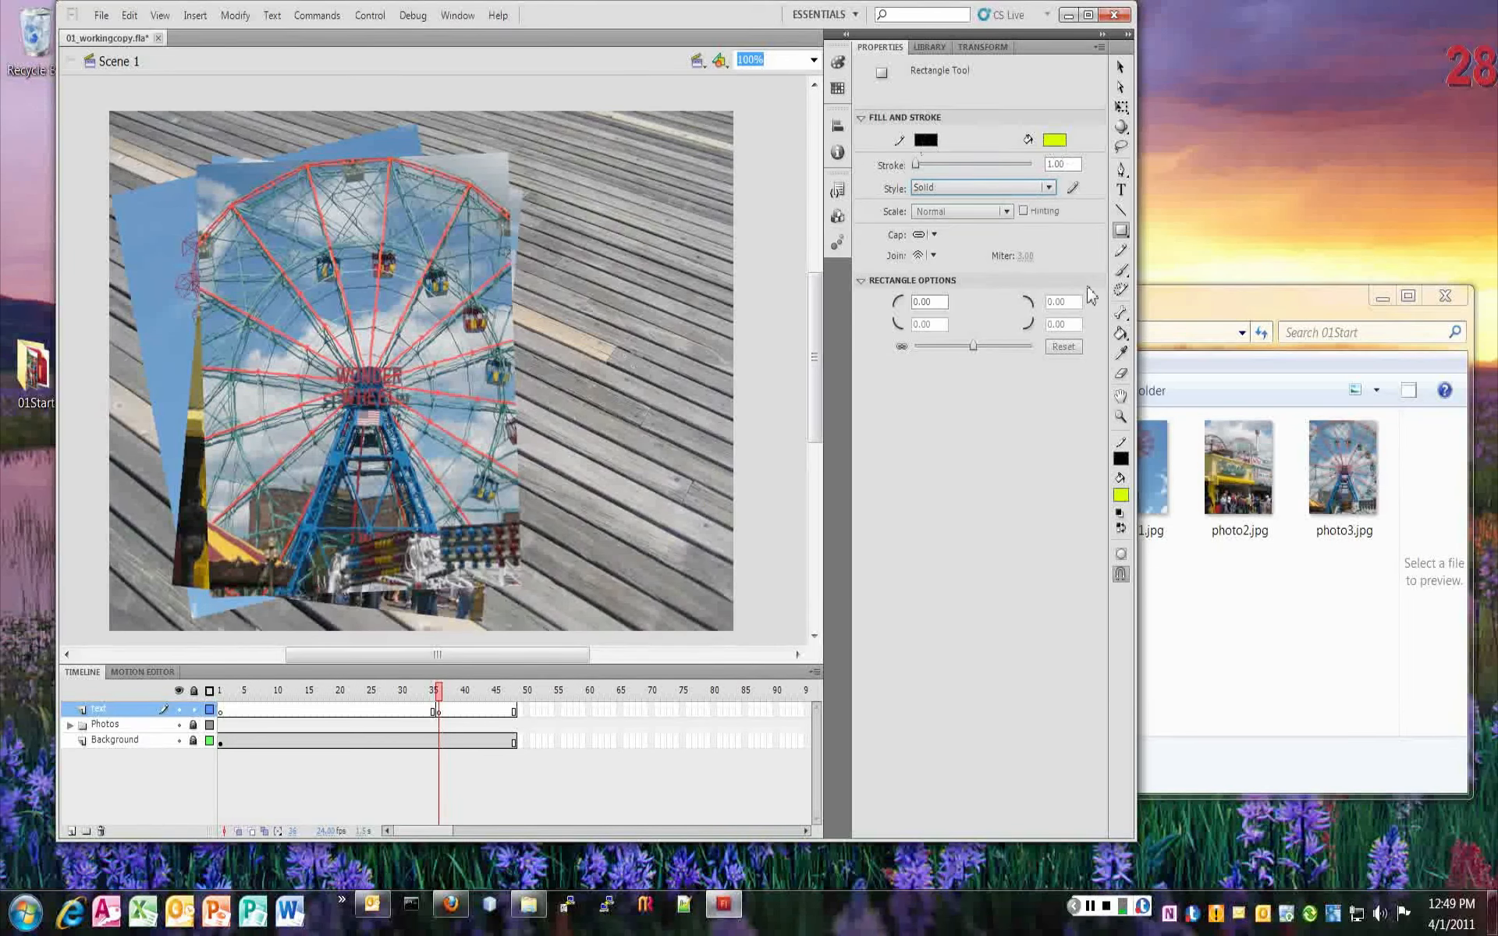
- Set up the Text tool with the Broadway font family and a bright blue text color
left_click(1121, 189)
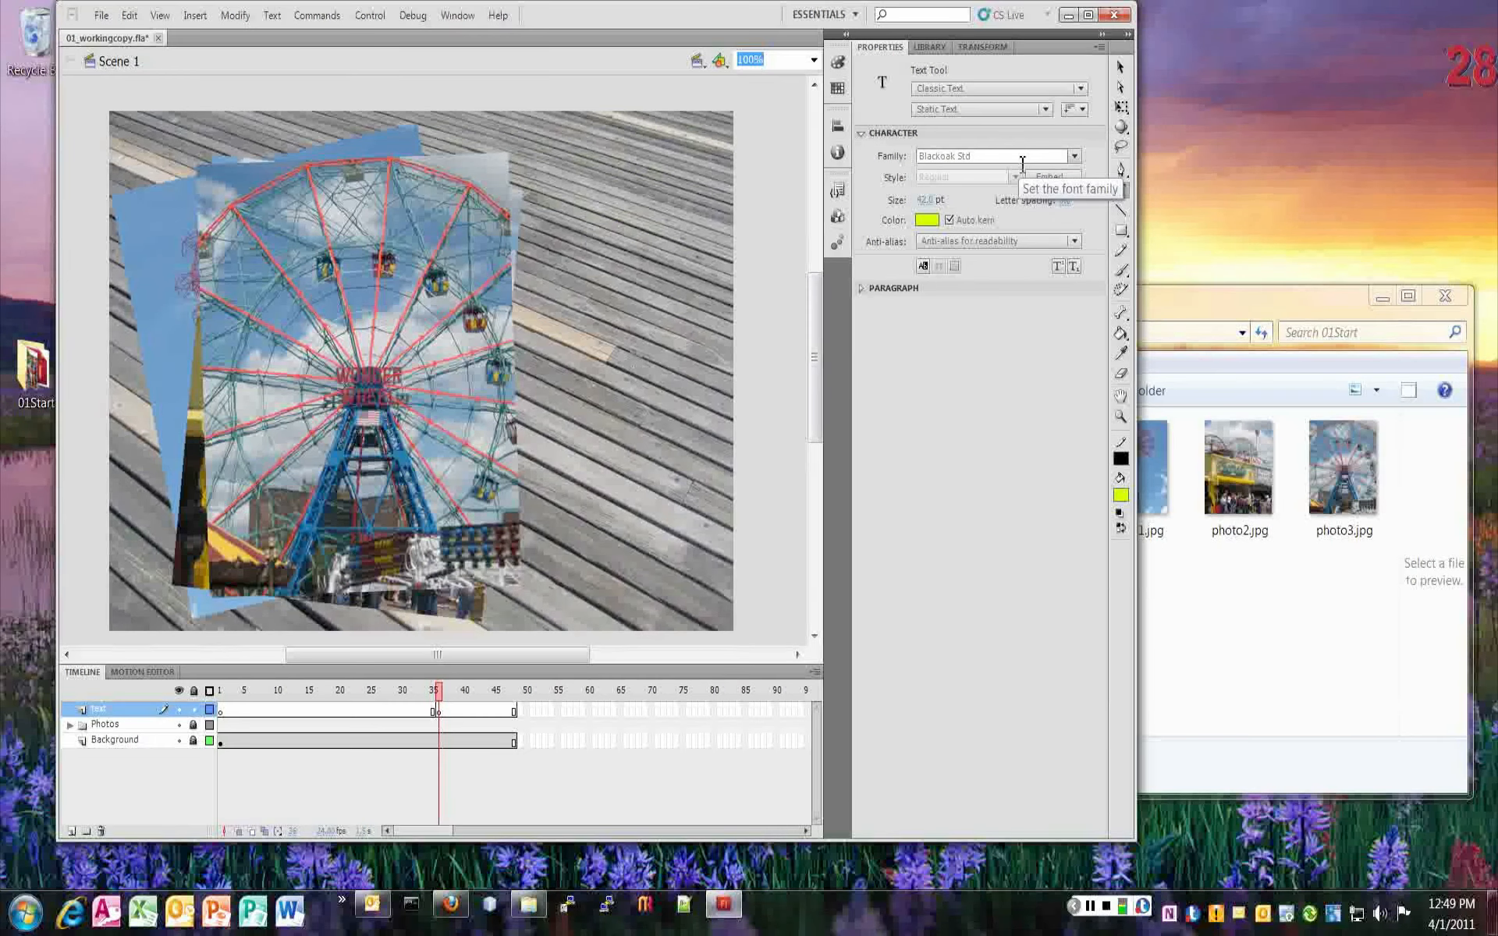
left_click(1075, 157)
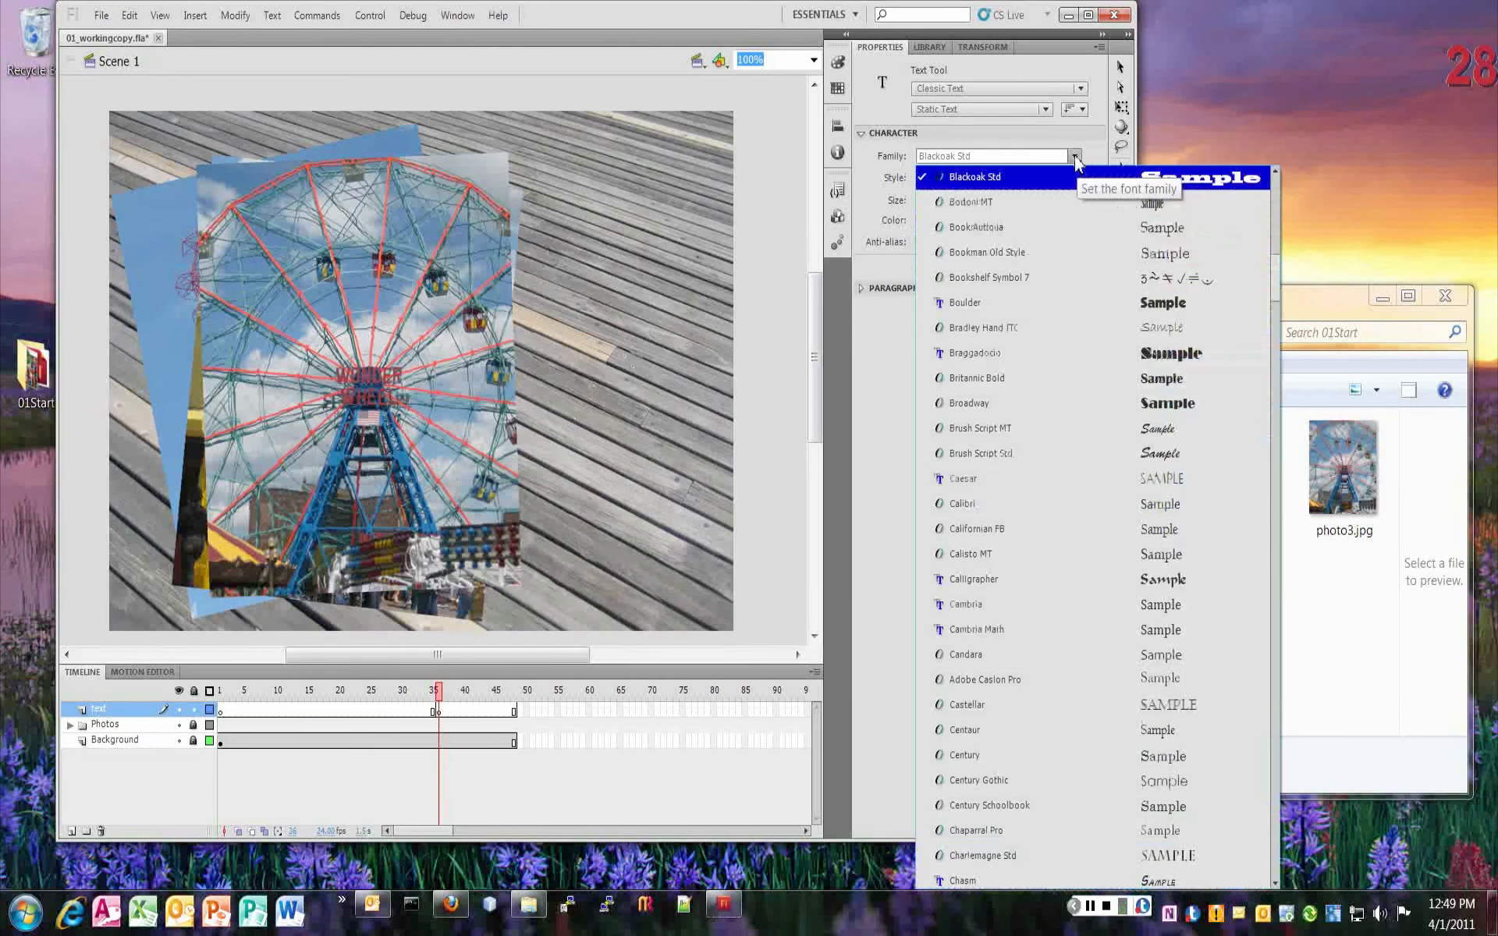
left_click(1046, 405)
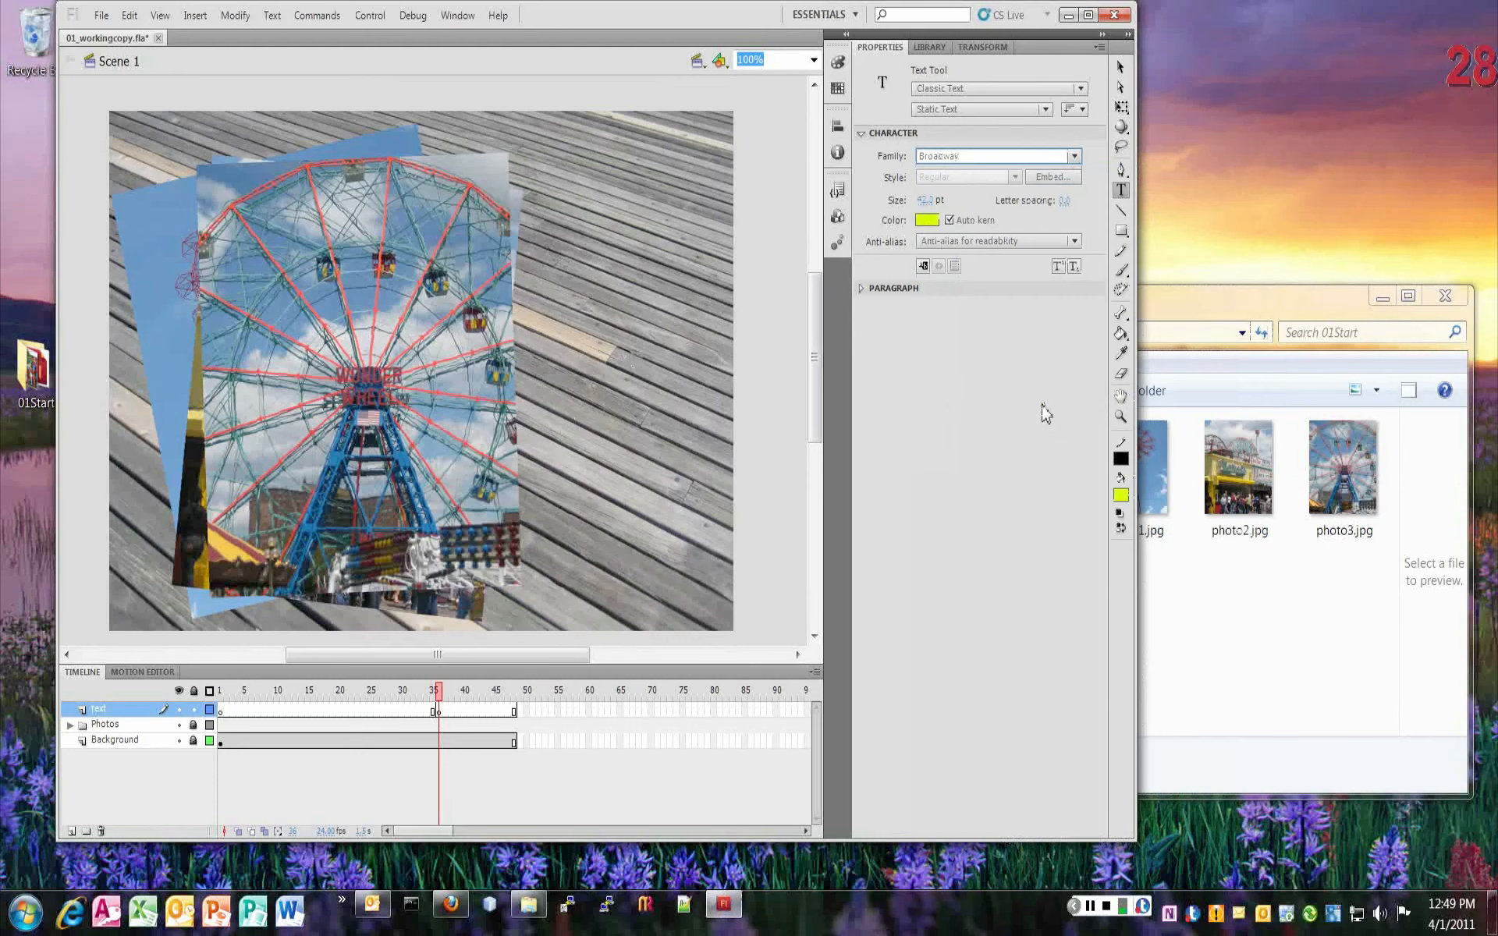
left_click(927, 220)
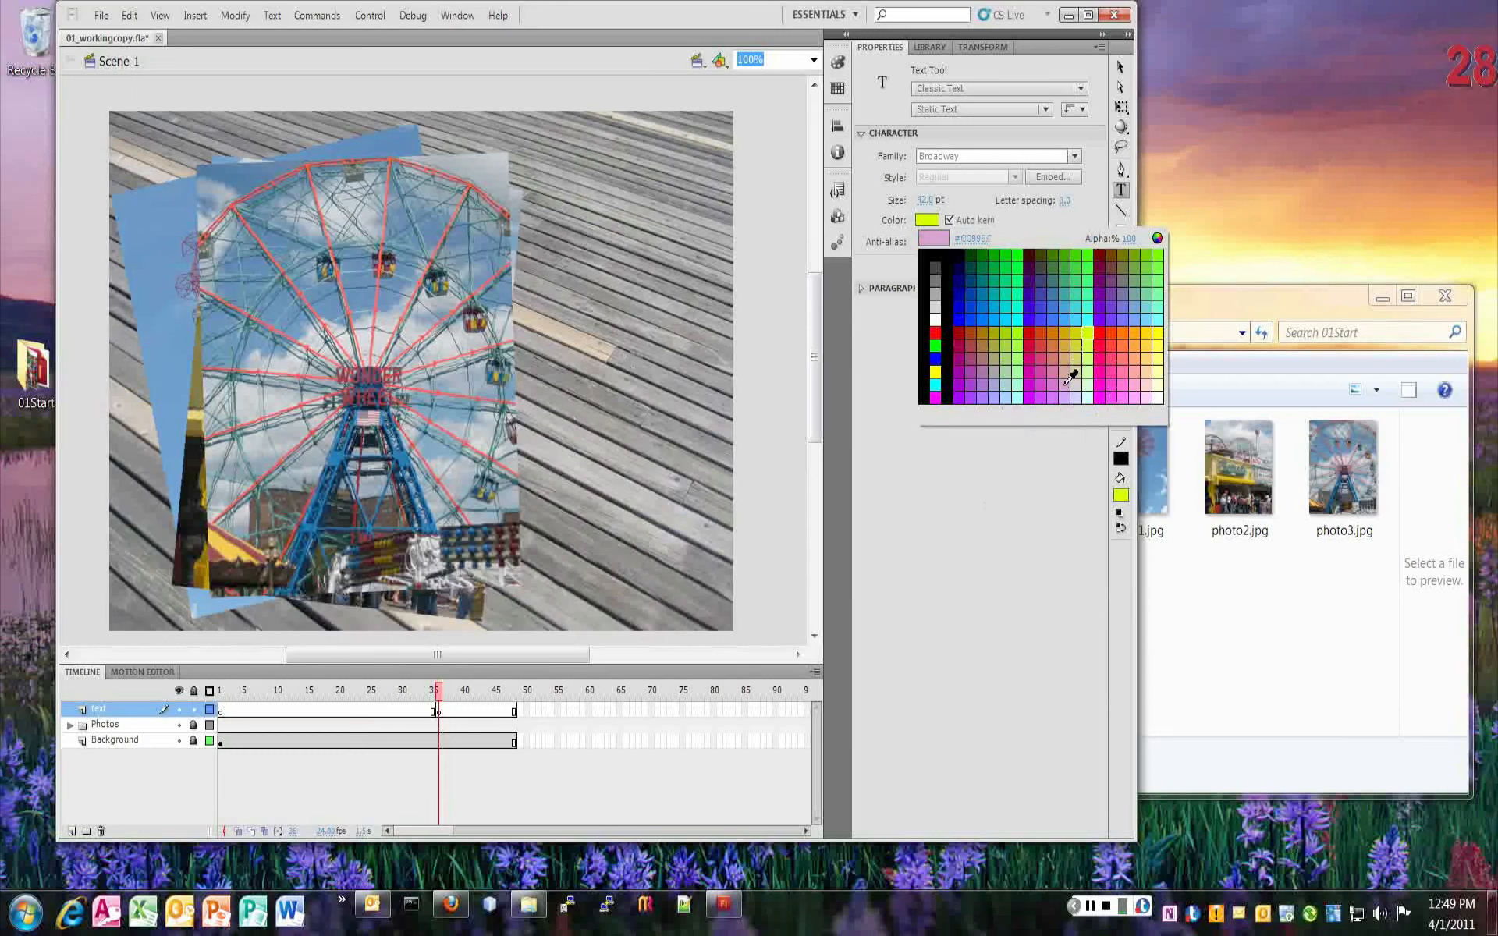
left_click(981, 314)
left_click(937, 221)
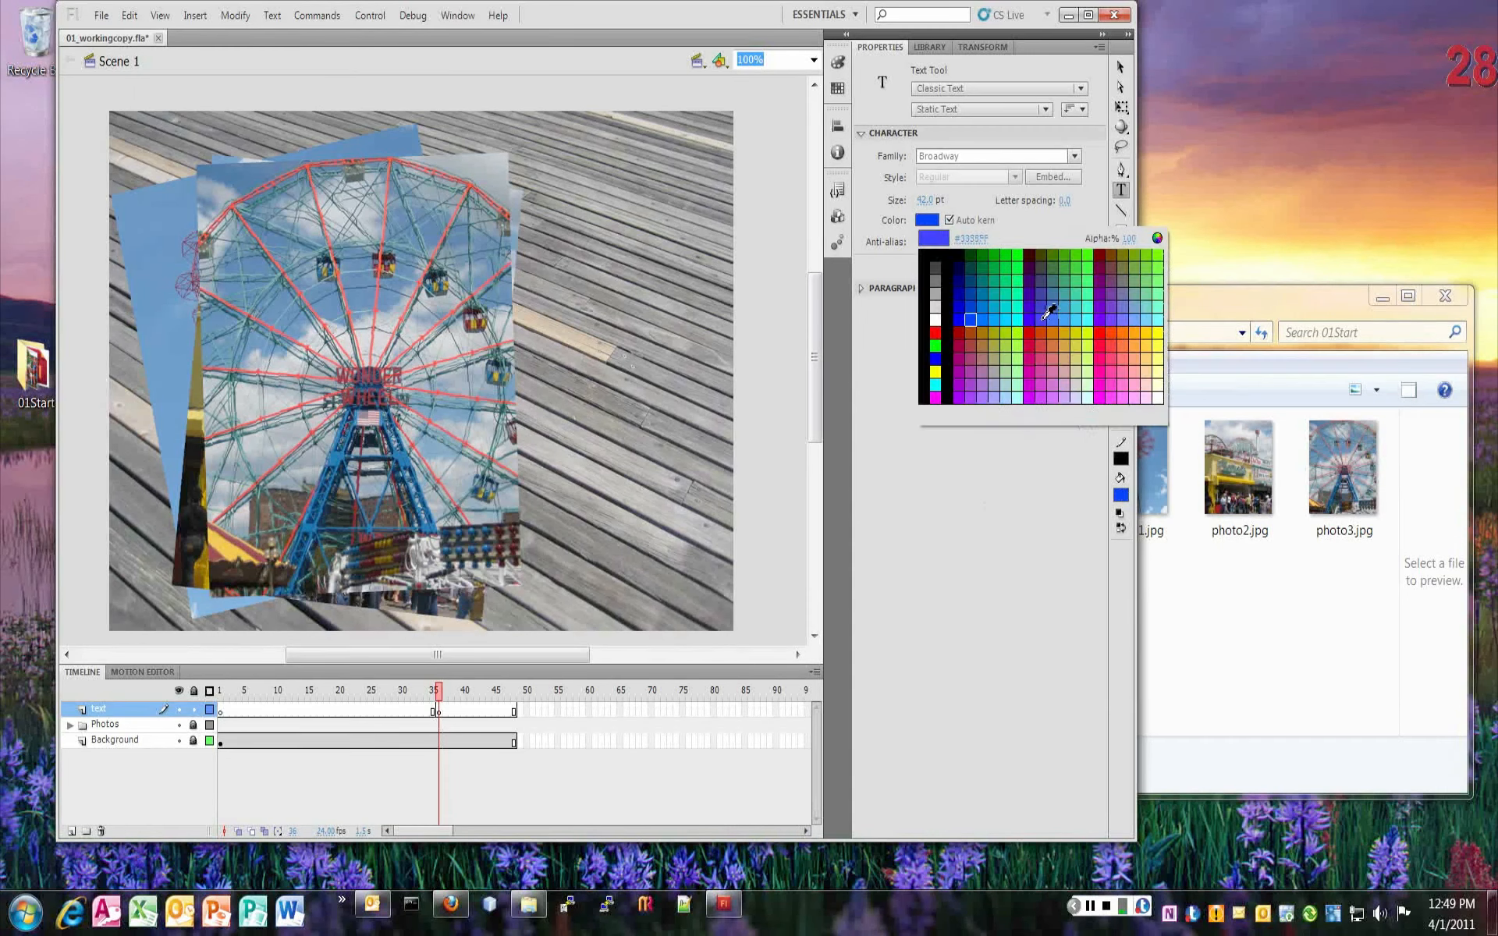
left_click(988, 315)
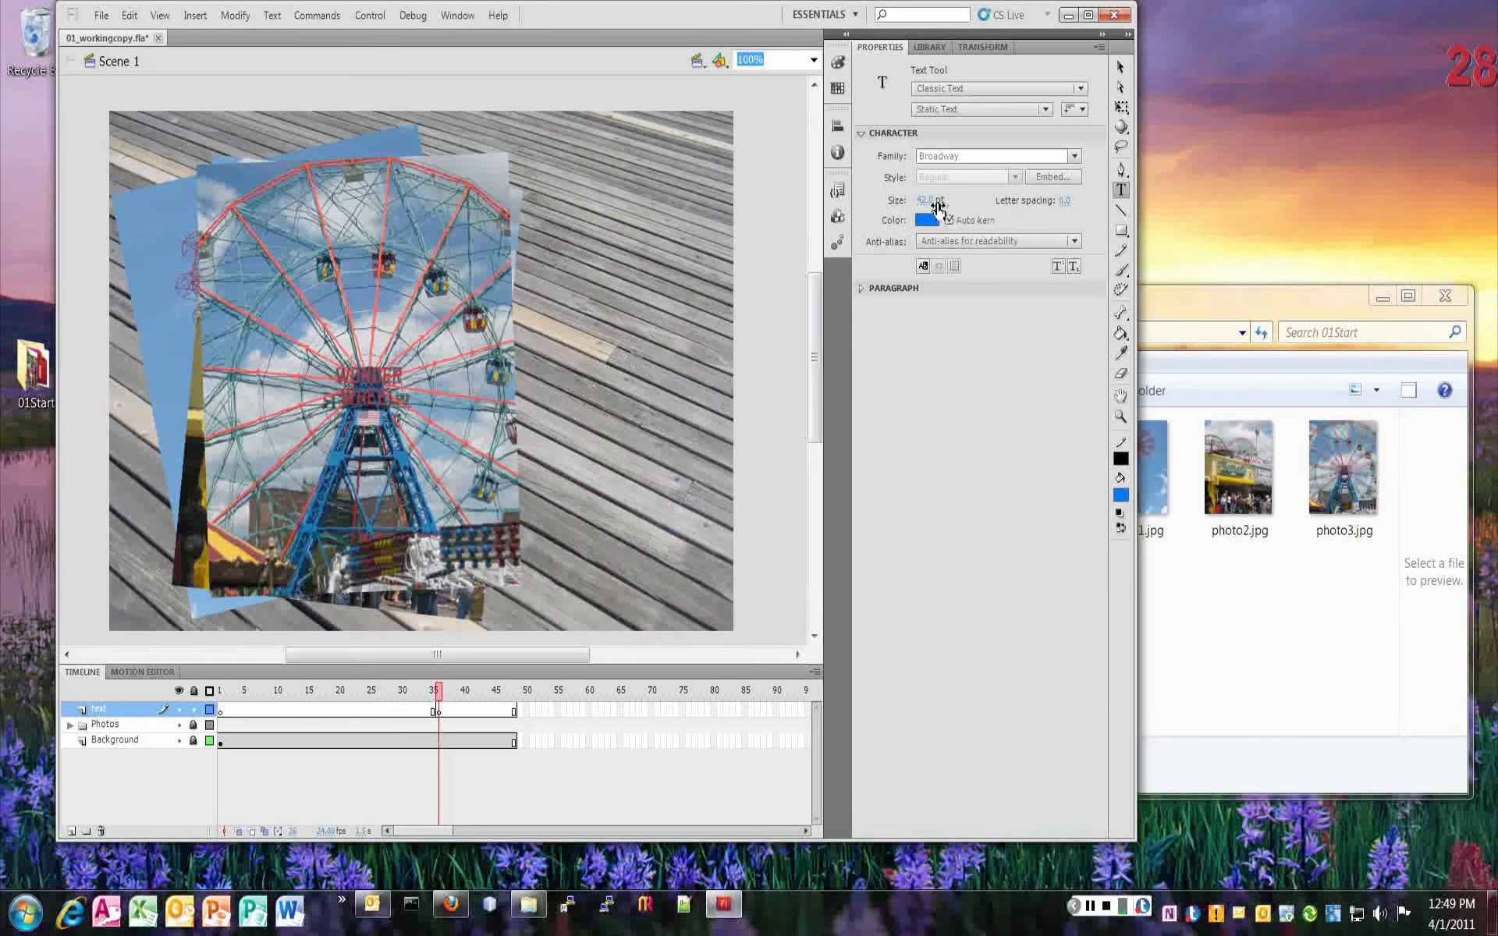
mouse_move(928, 204)
left_mouse_down()
mouse_move(899, 200)
mouse_move(923, 207)
left_mouse_up()
left_click(1090, 906)
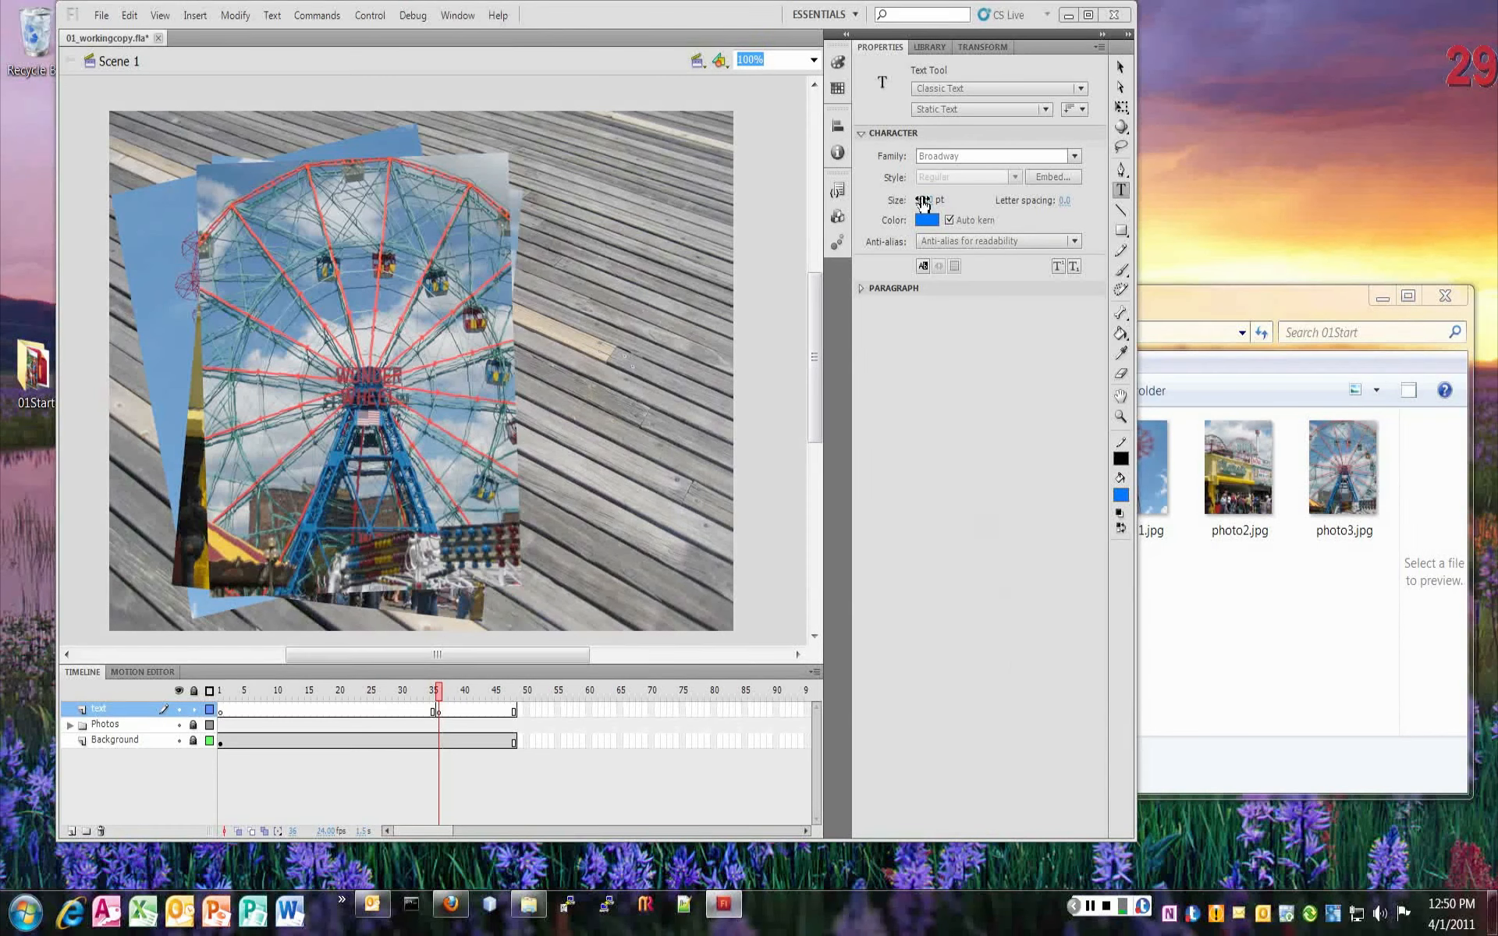
- Review the text engine and text type options, keeping Classic Text and Static Text
left_click(990, 94)
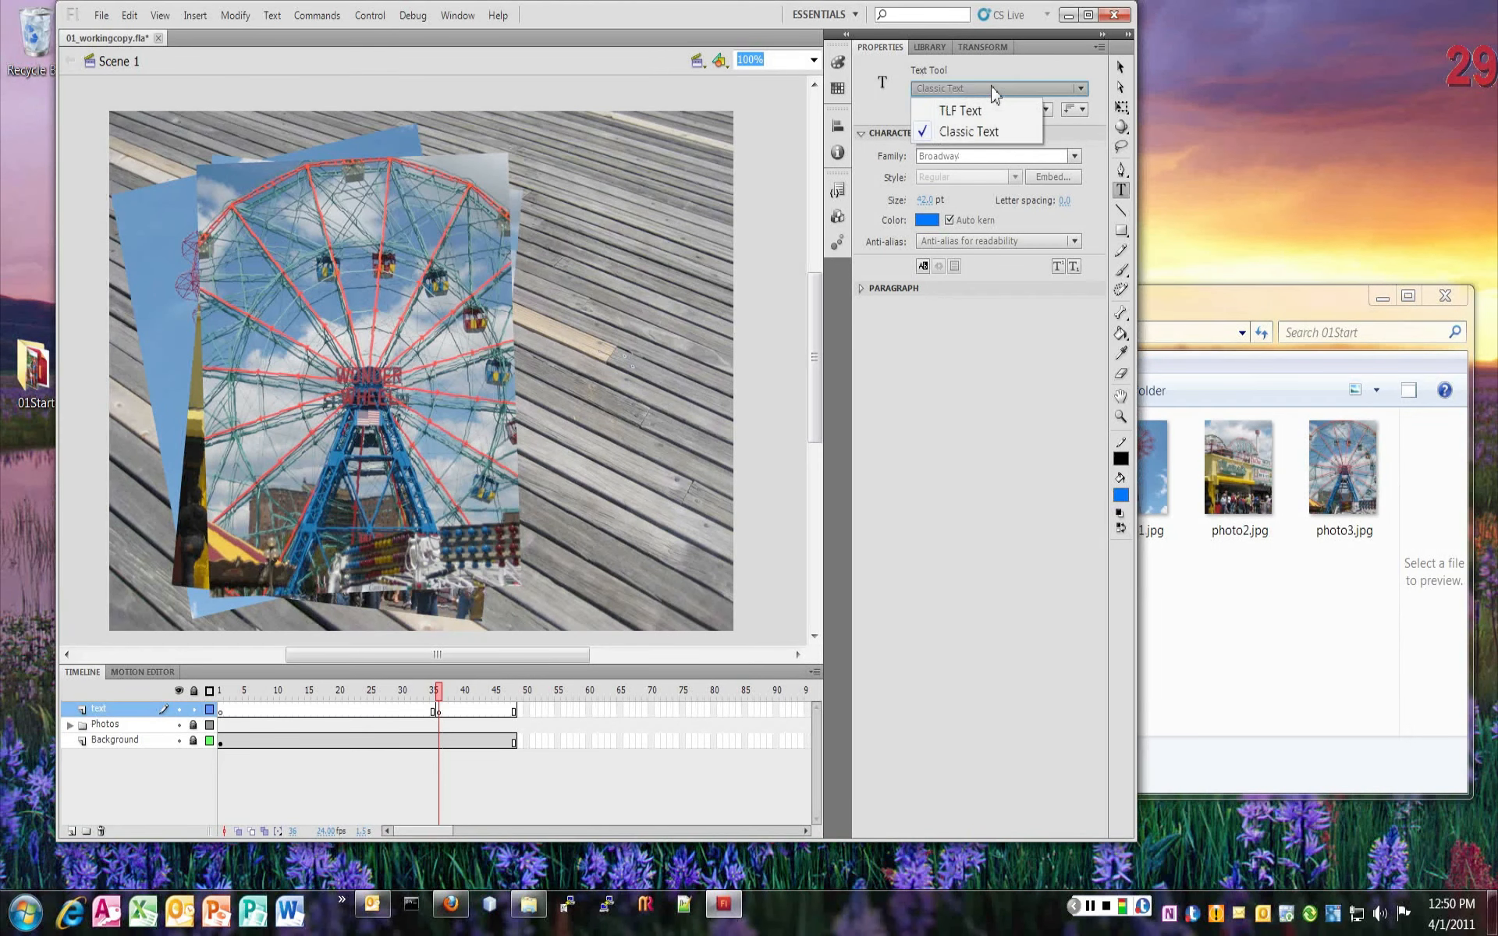
left_click(974, 134)
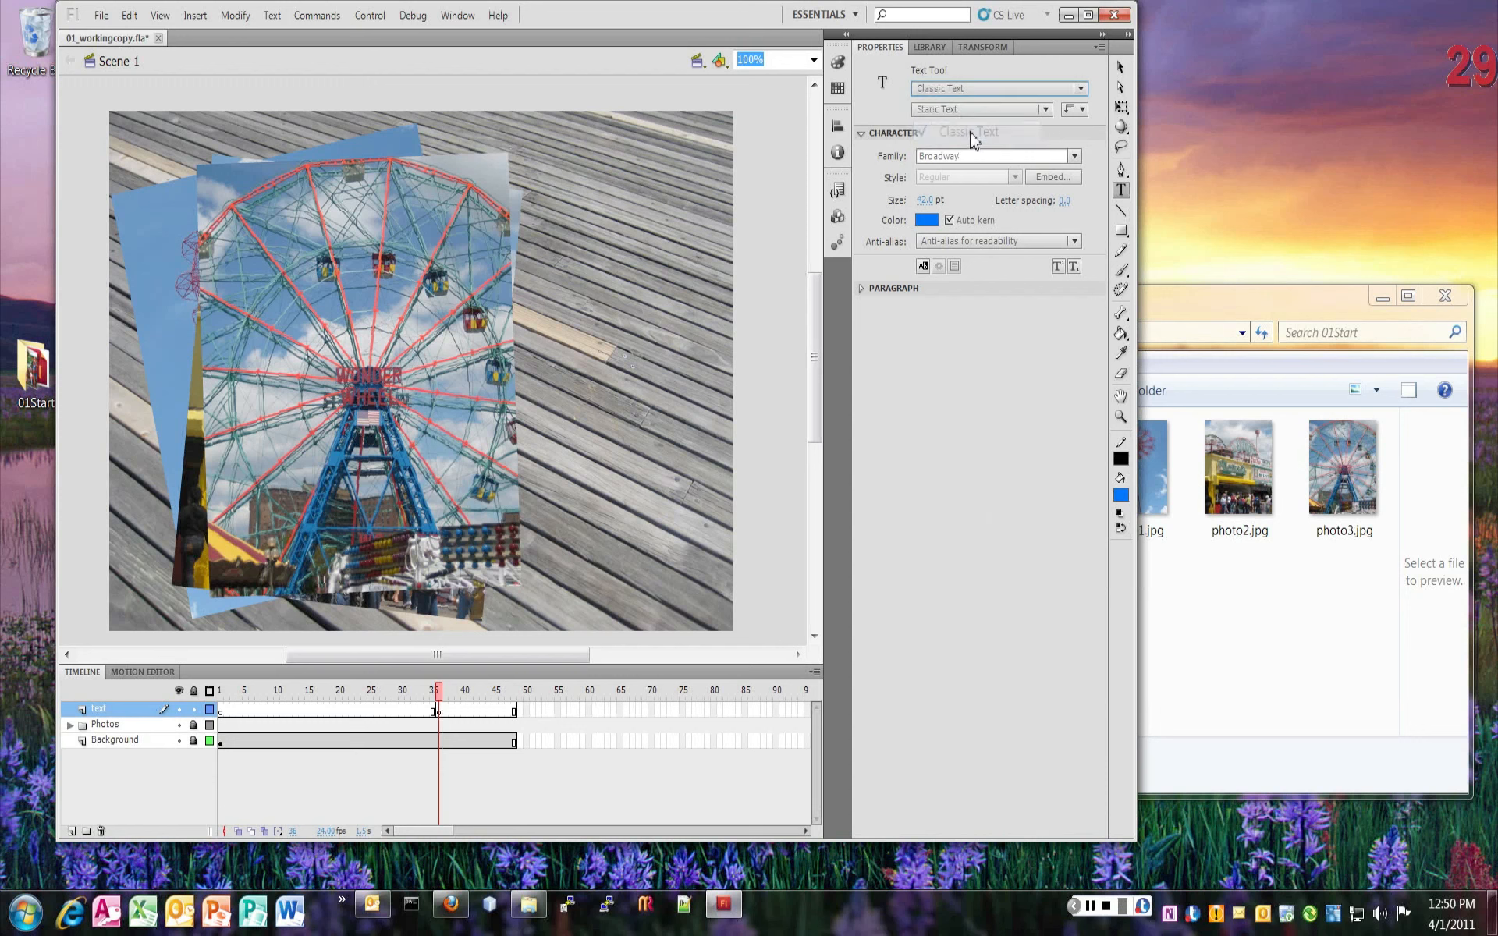
left_click(948, 110)
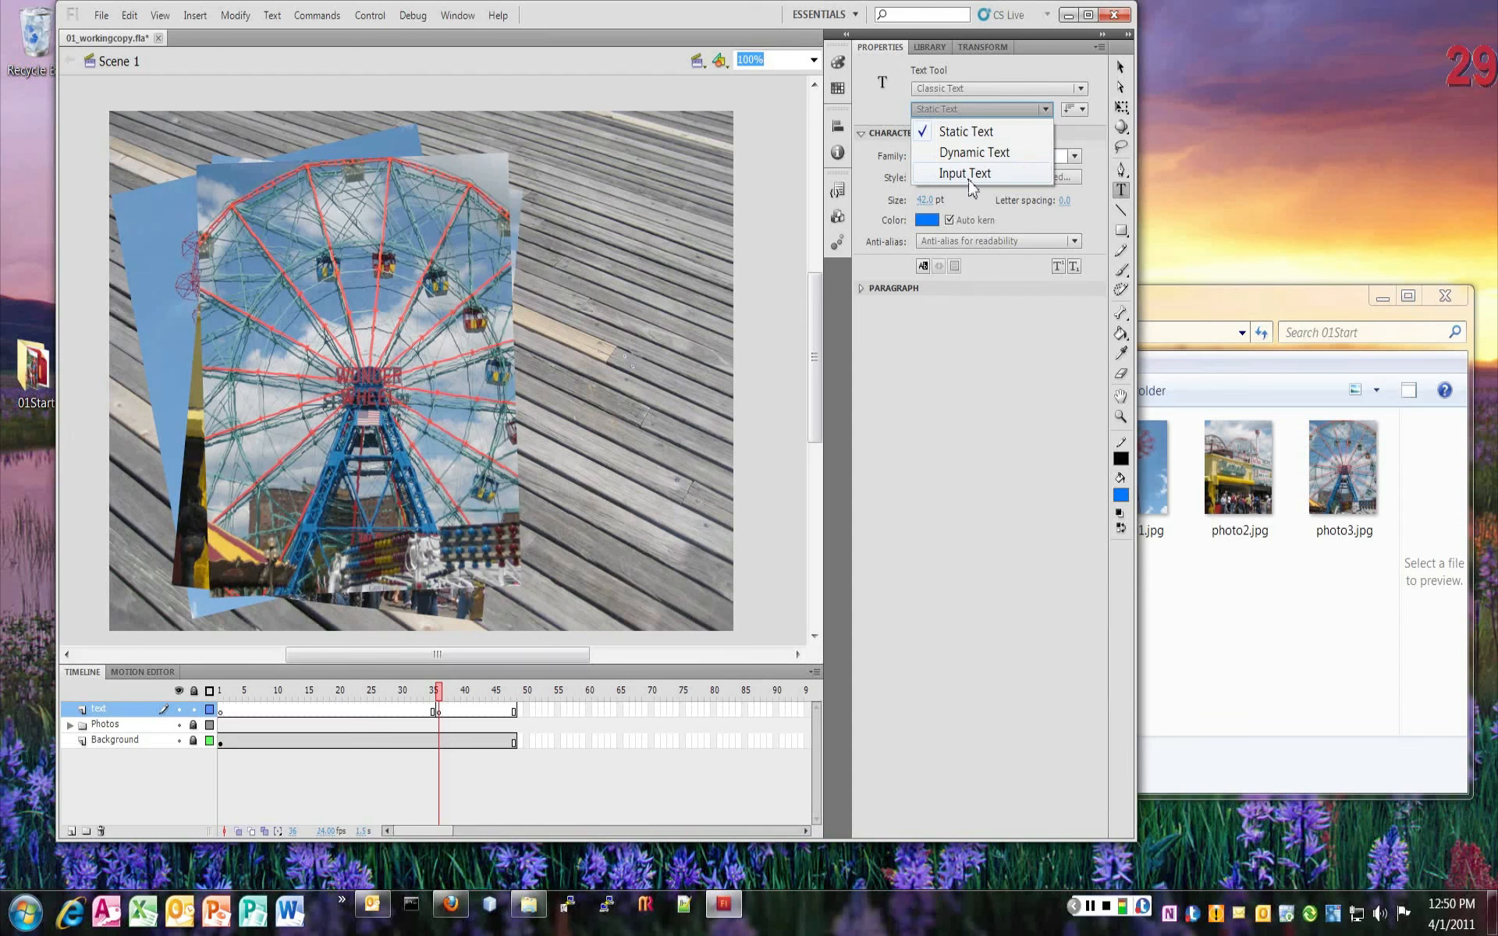
left_click(895, 109)
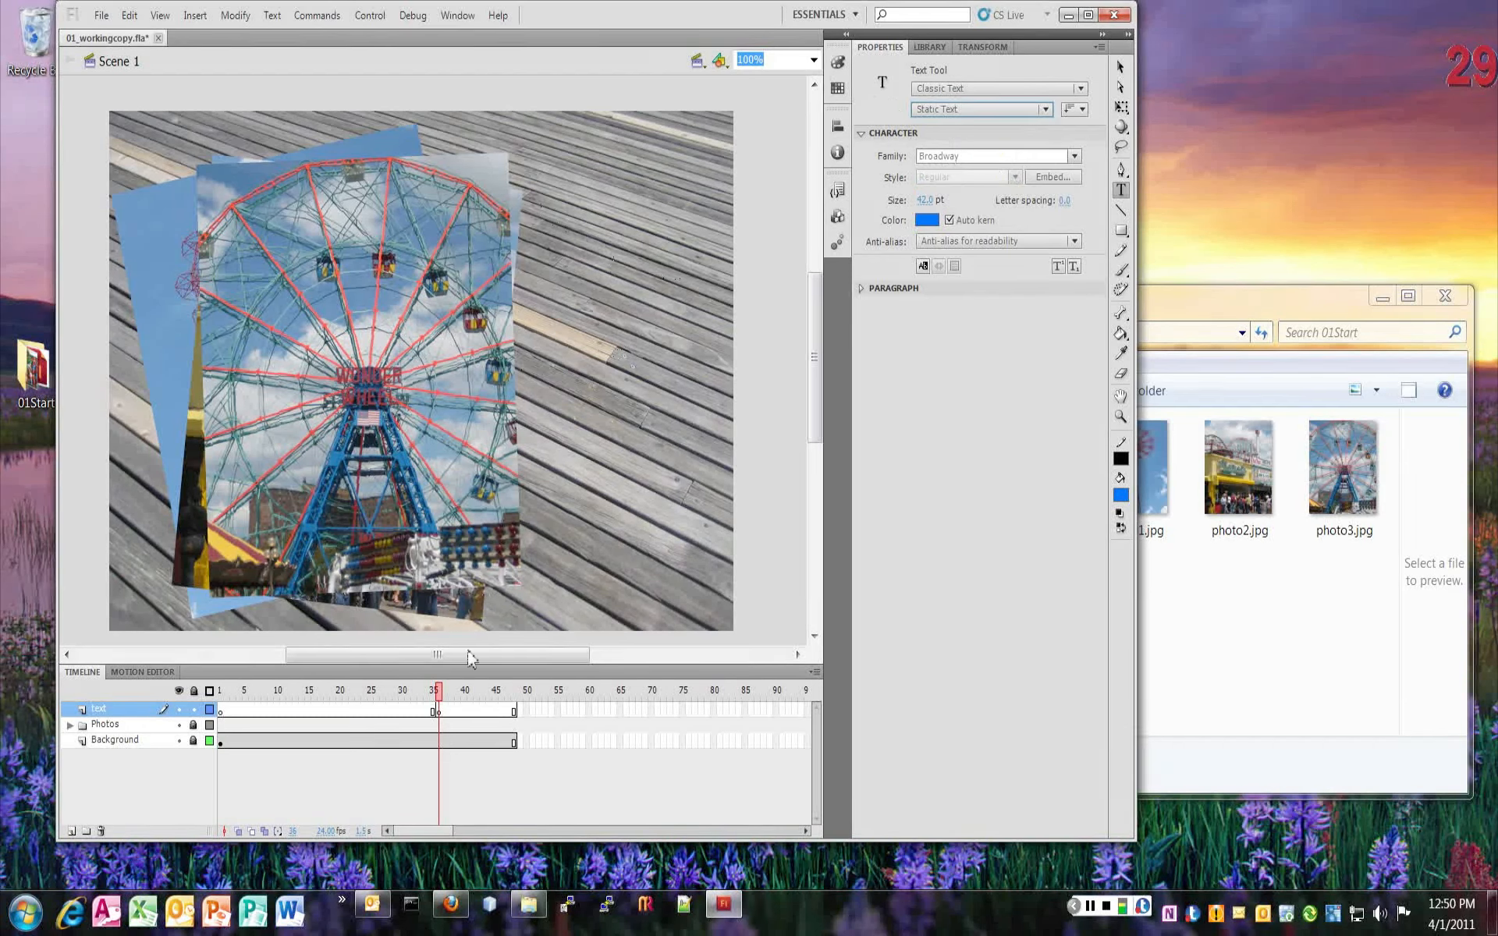
- Start a text block at frame 36 over the wheel photo's upper-right part, reading "Welcome to", "Coney" and "Island!" on separate lines
left_click(438, 712)
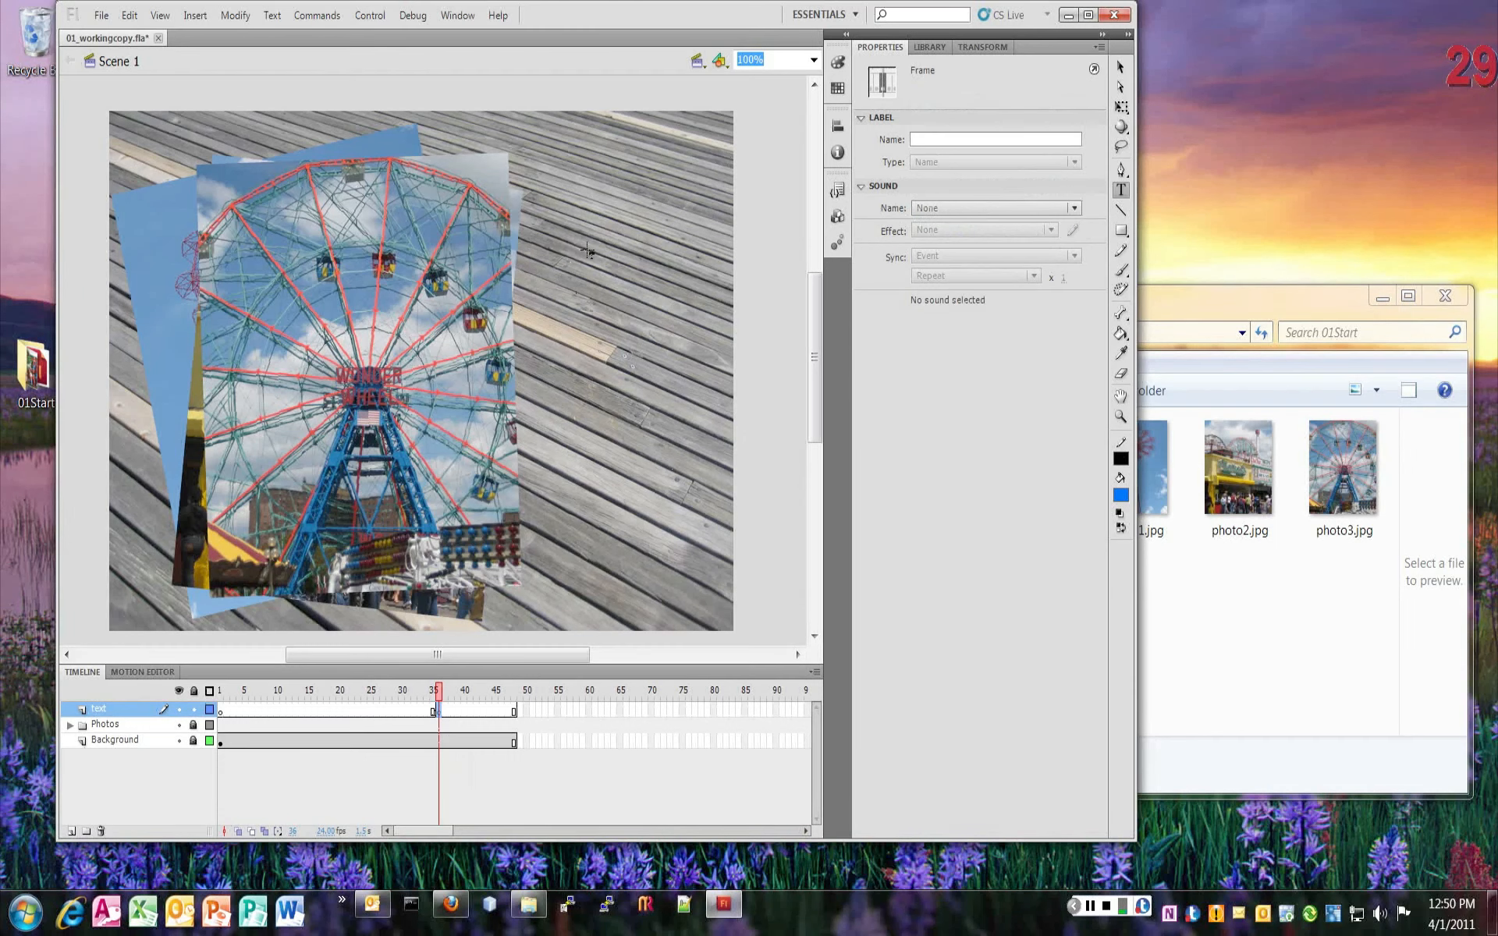
left_click(473, 189)
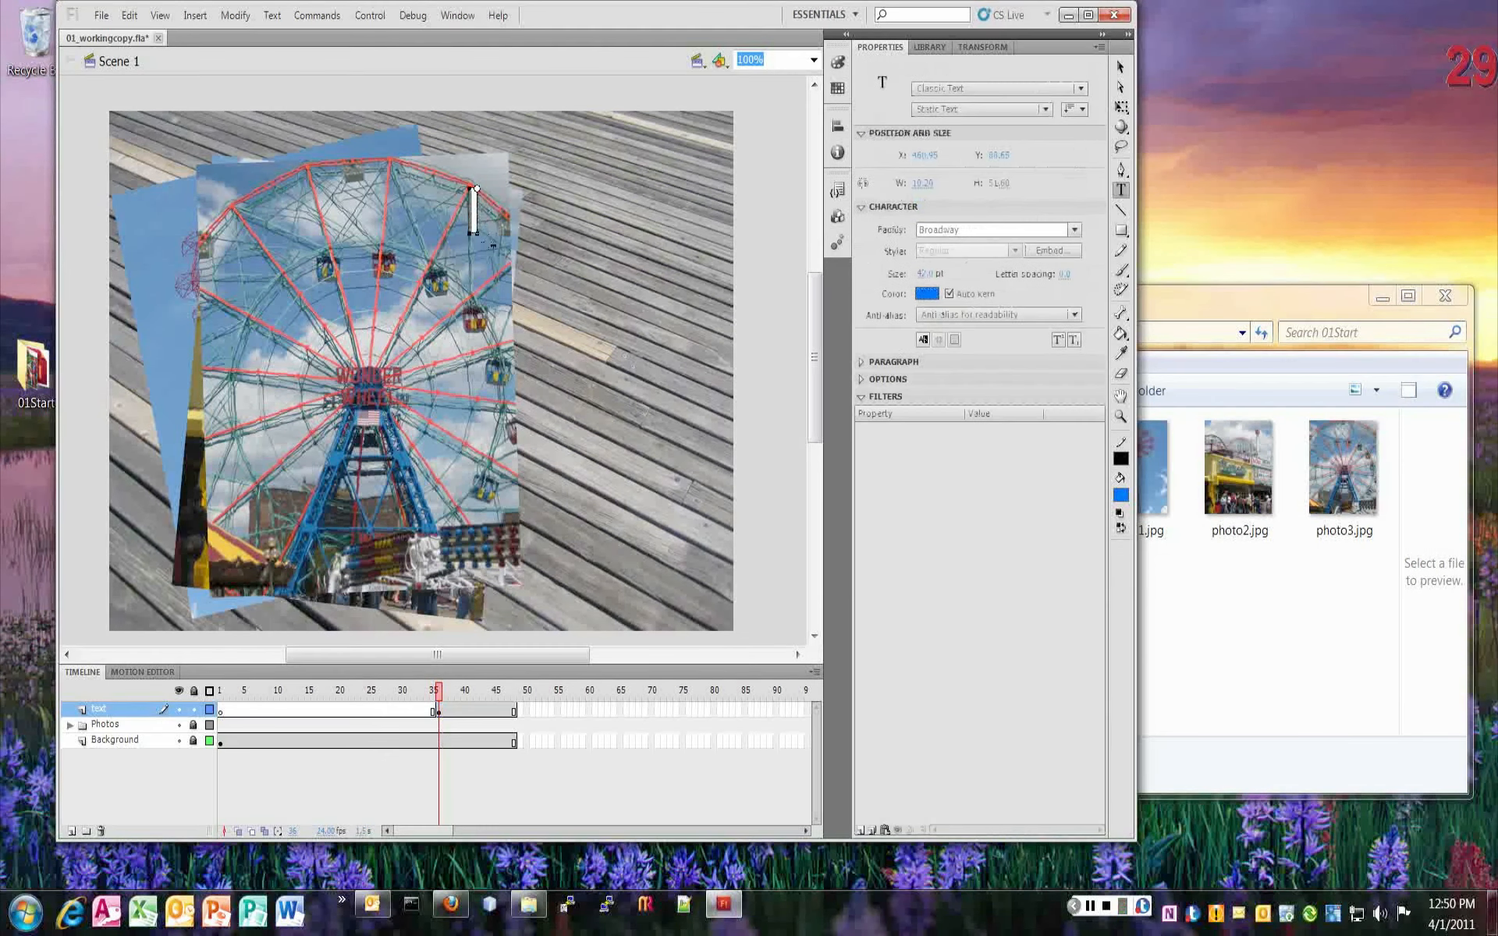
type("Welcome to")
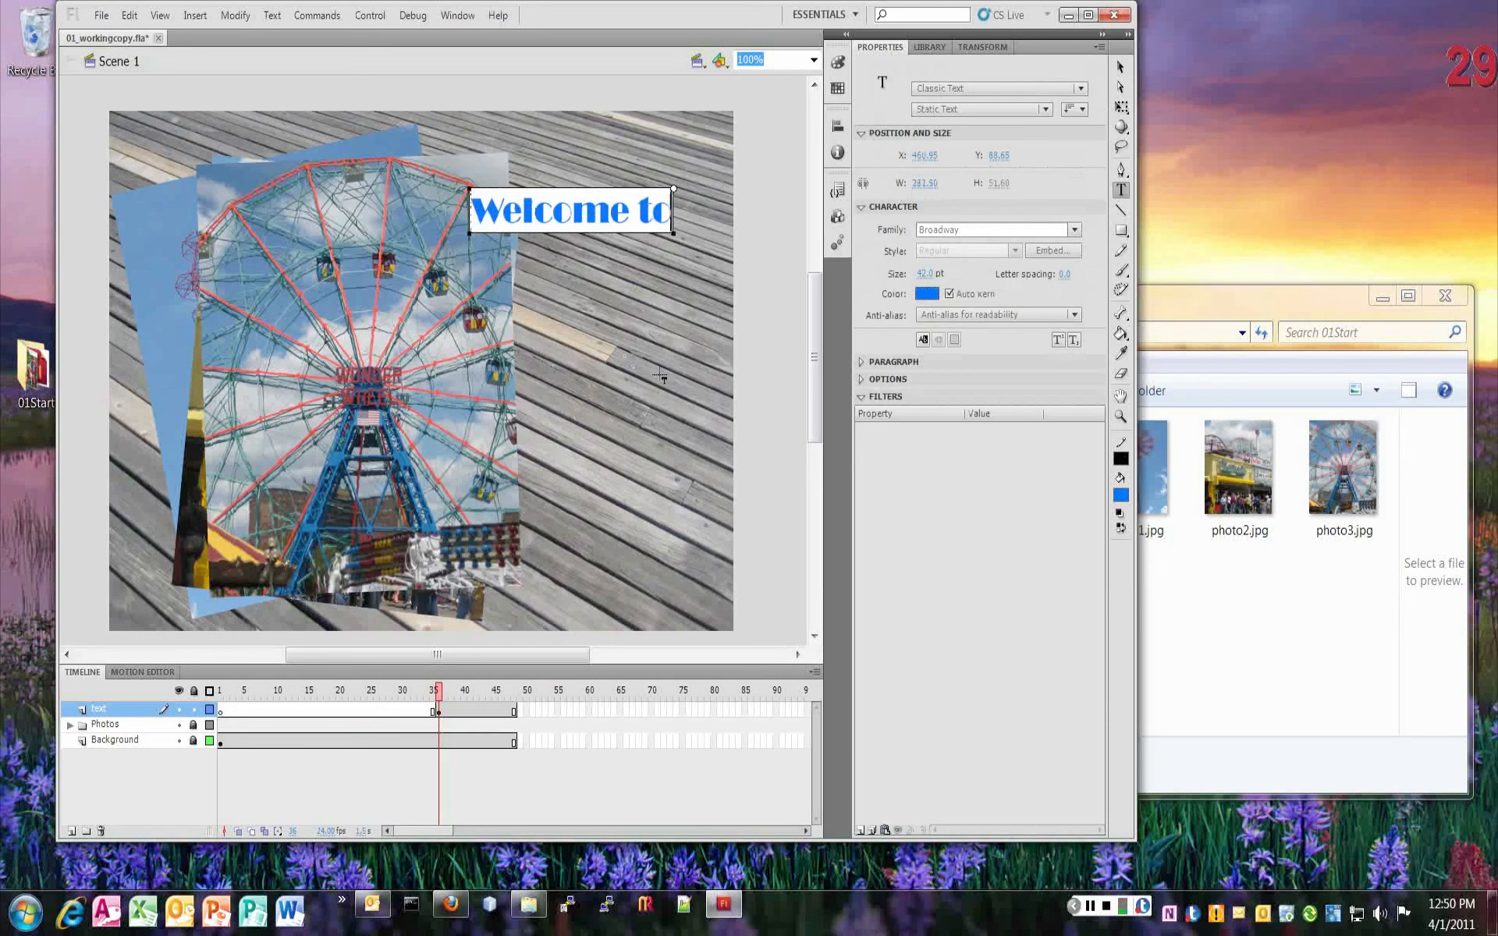
key("Return")
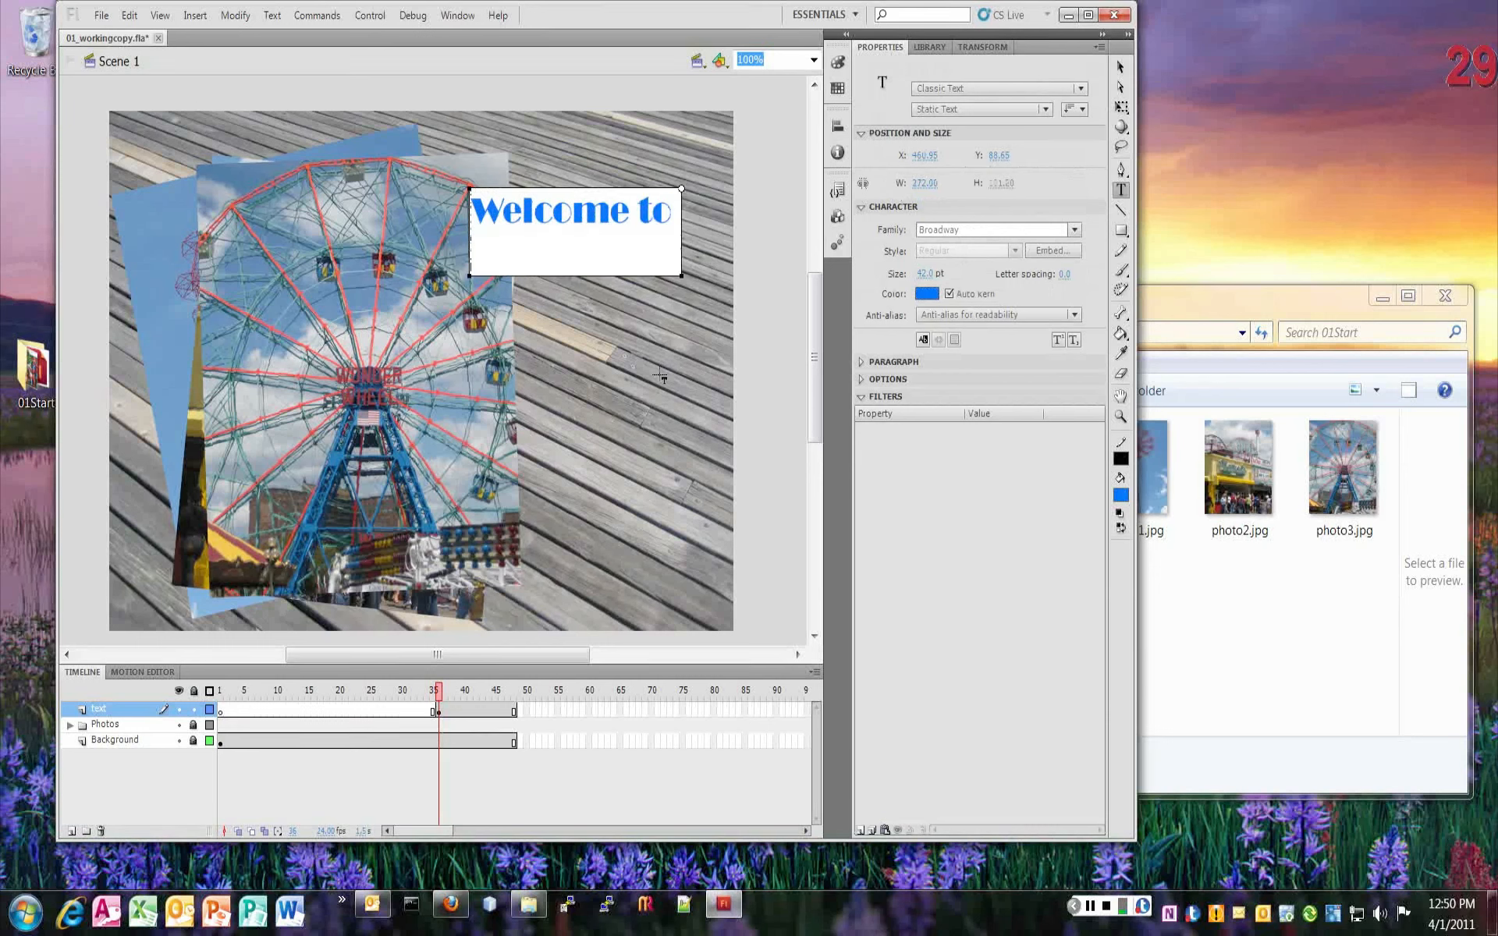
type("Coney")
key("Return")
type("Isl")
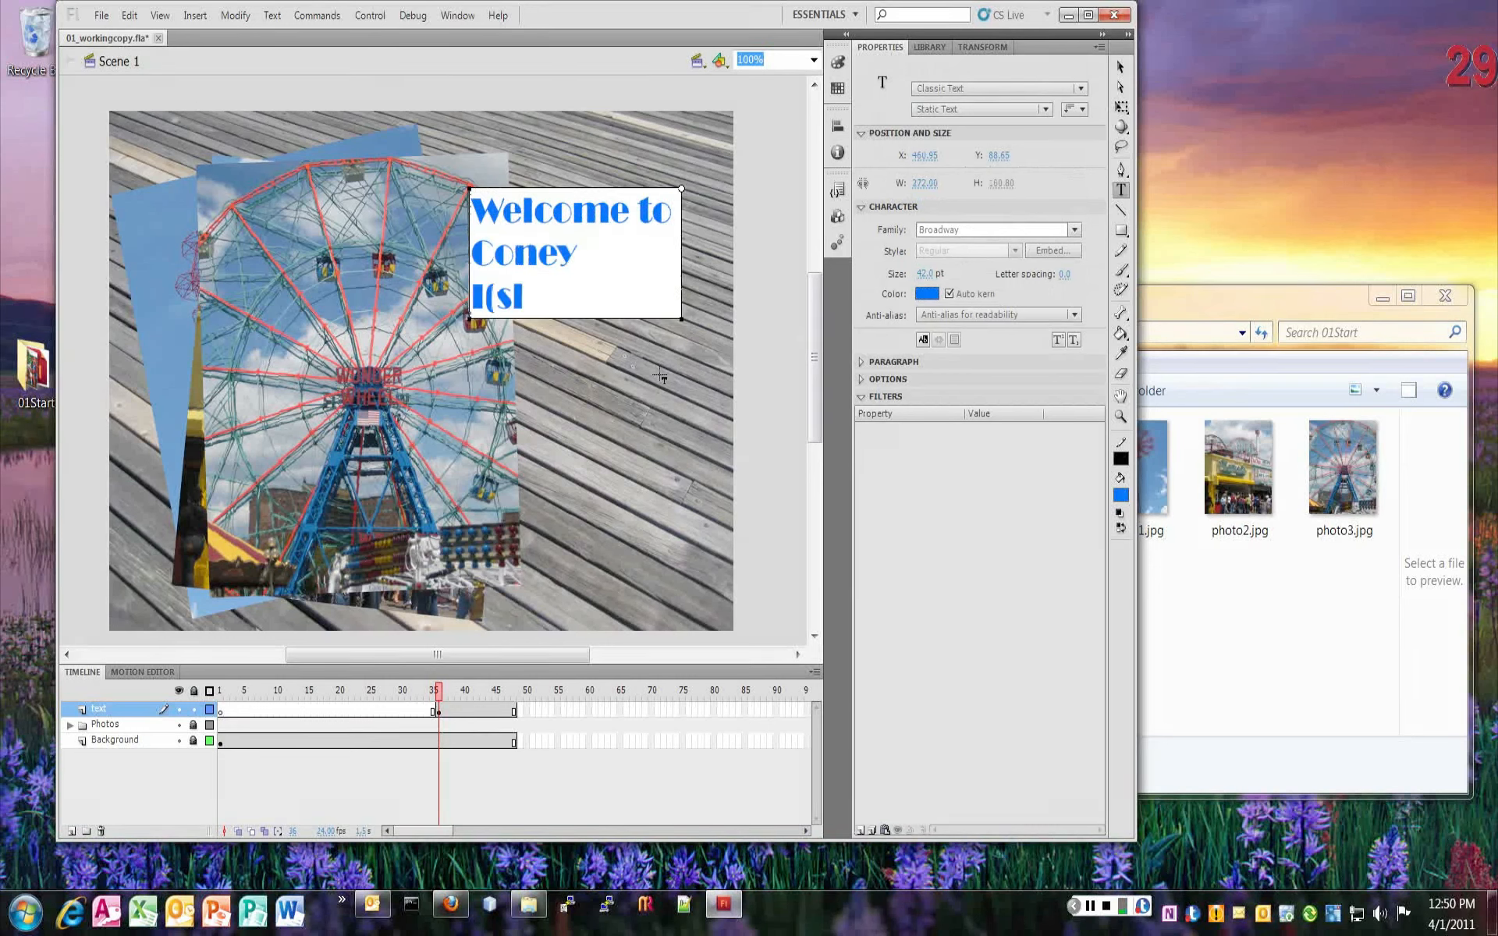
key("BackSpace")
key("BackSpace")
key("BackSpace")
type("Island!")
- Add two more lines to the text block reading "Wish You" and "Were Here!"
key("Return")
type("Wish You")
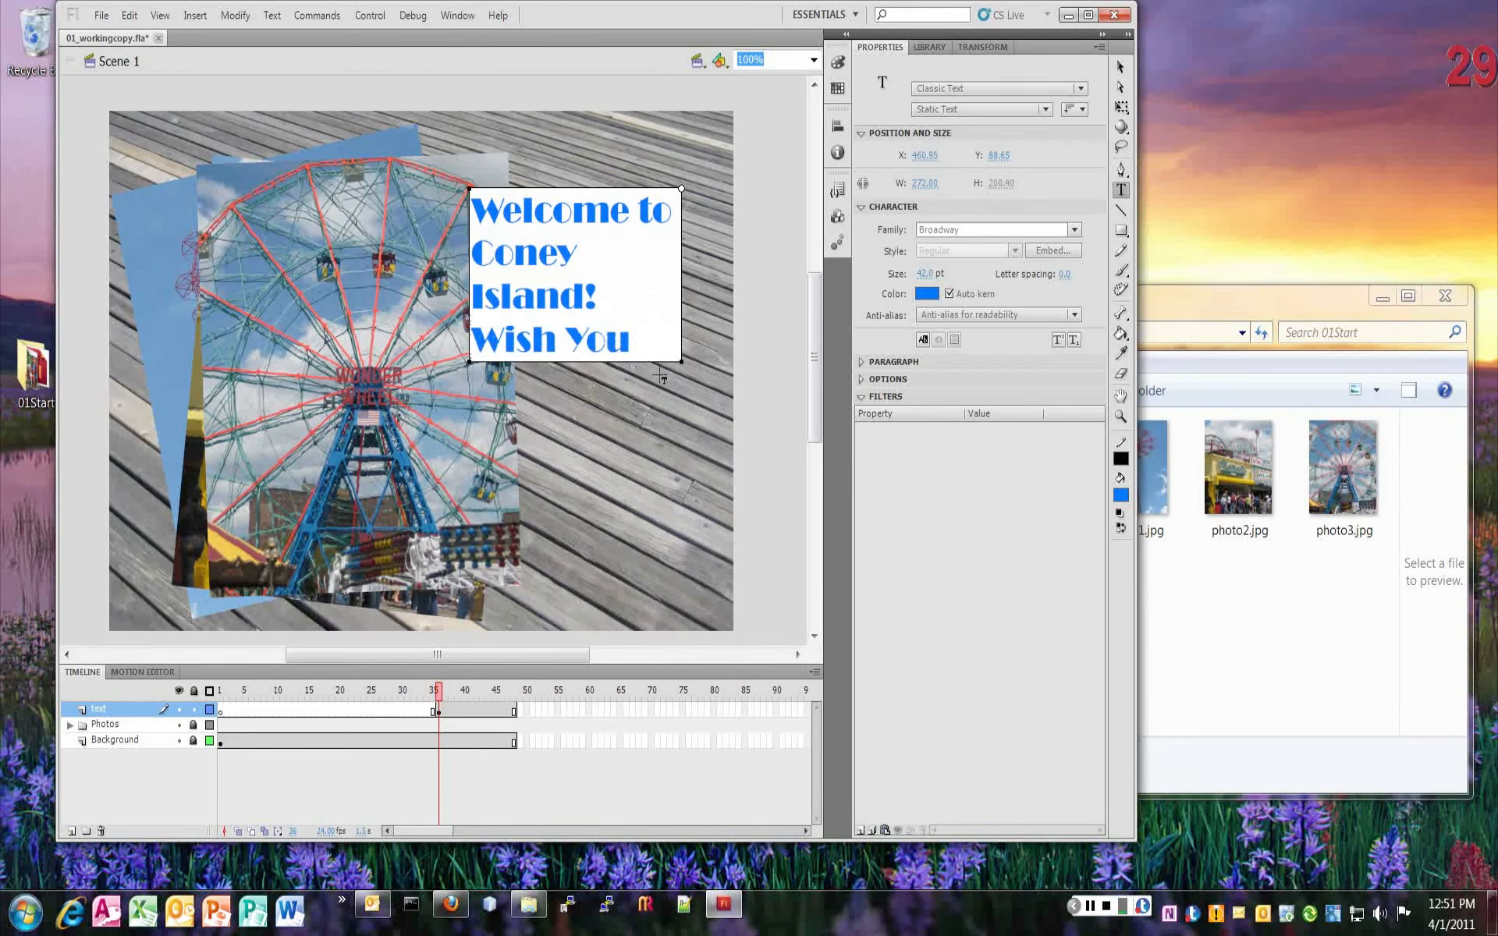
key("Return")
type("Weer")
key("BackSpace")
key("BackSpace")
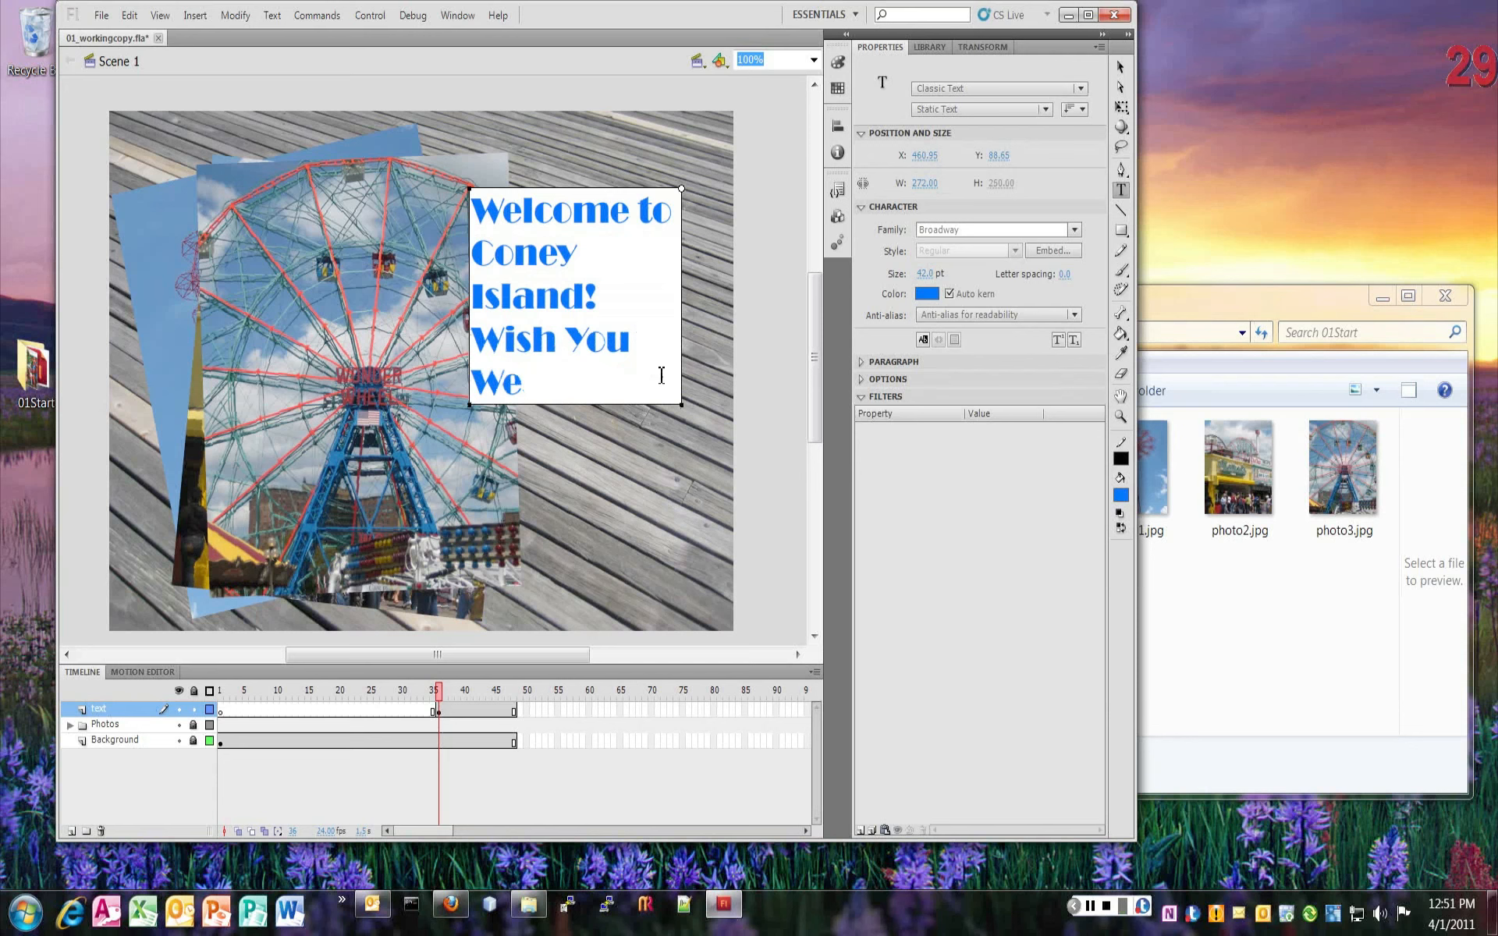
type("re Here!")
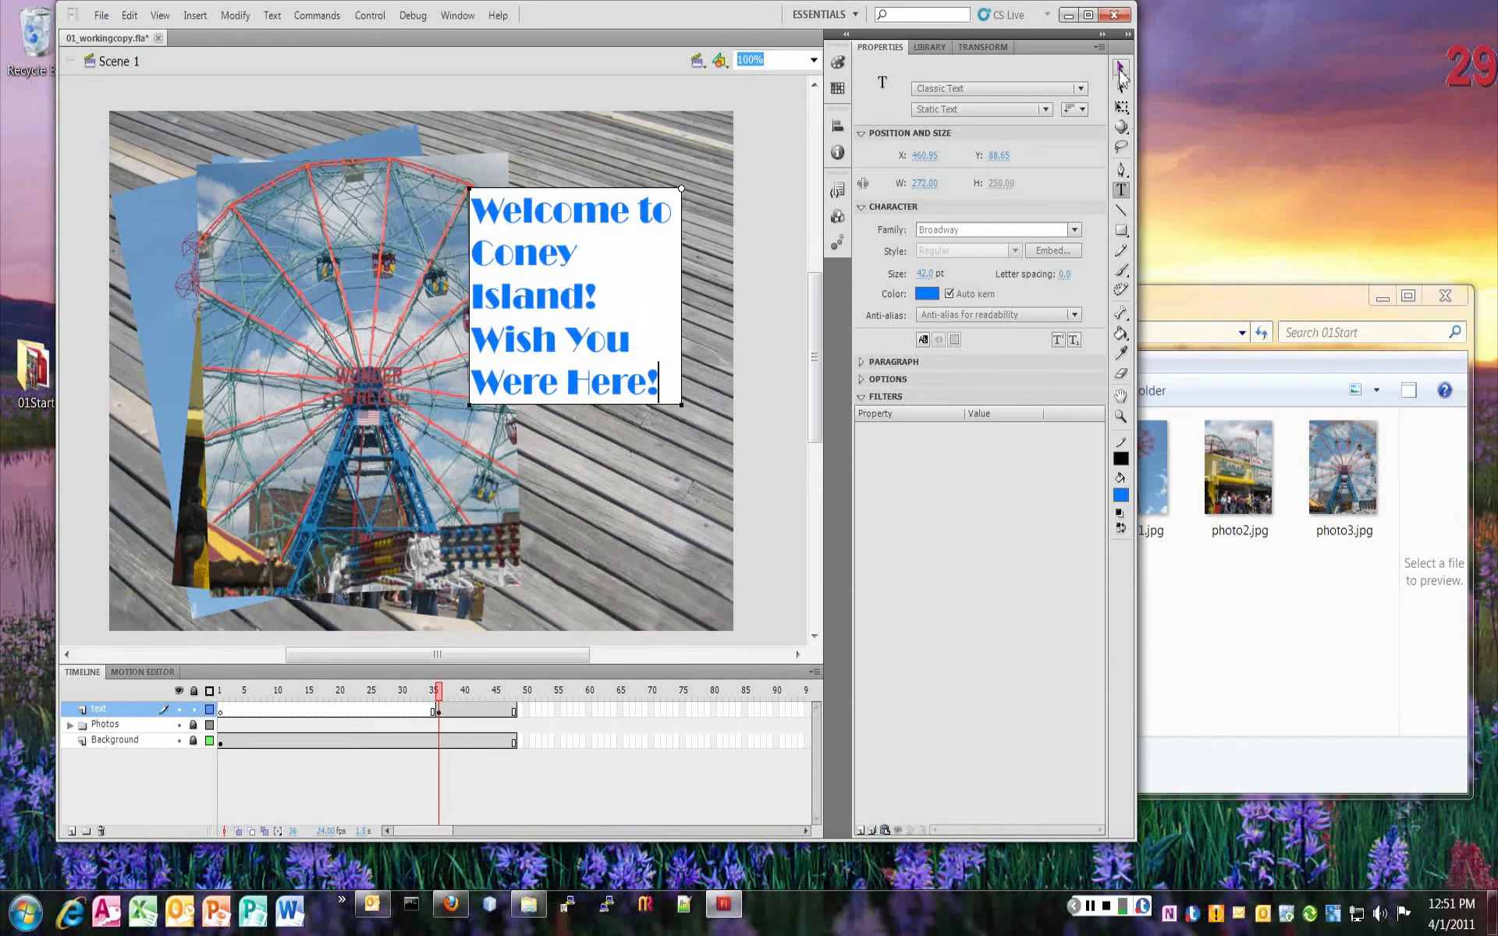
- Enlarge the greeting text to 56 pt and move its block to about X 392, Y 41, overlapping the wheel photo
left_click(1122, 69)
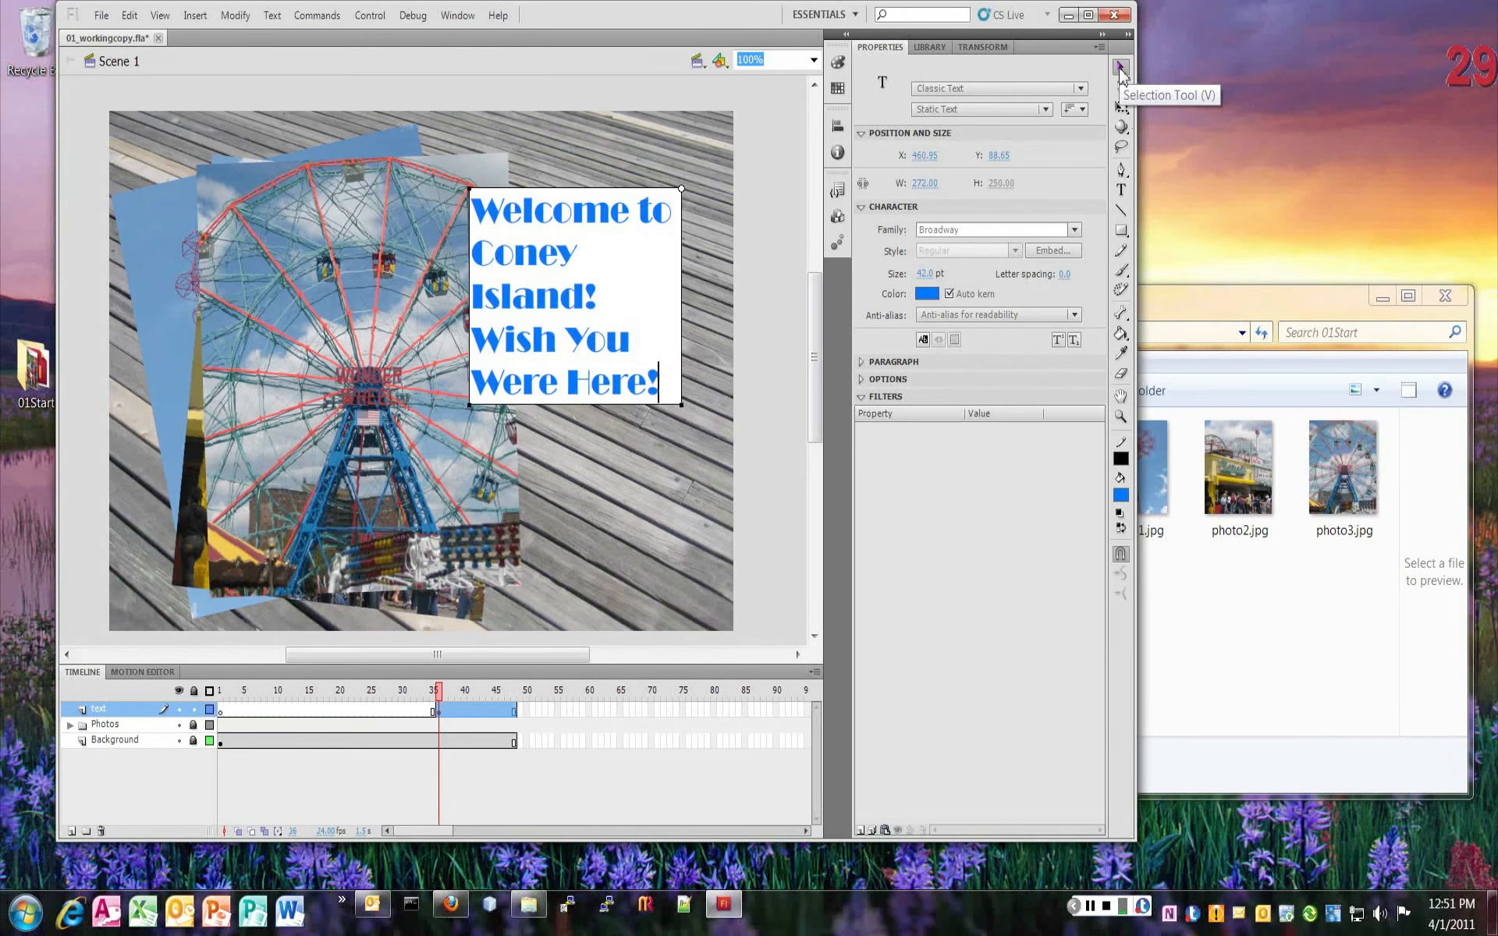
left_click_drag(580, 377, 566, 326)
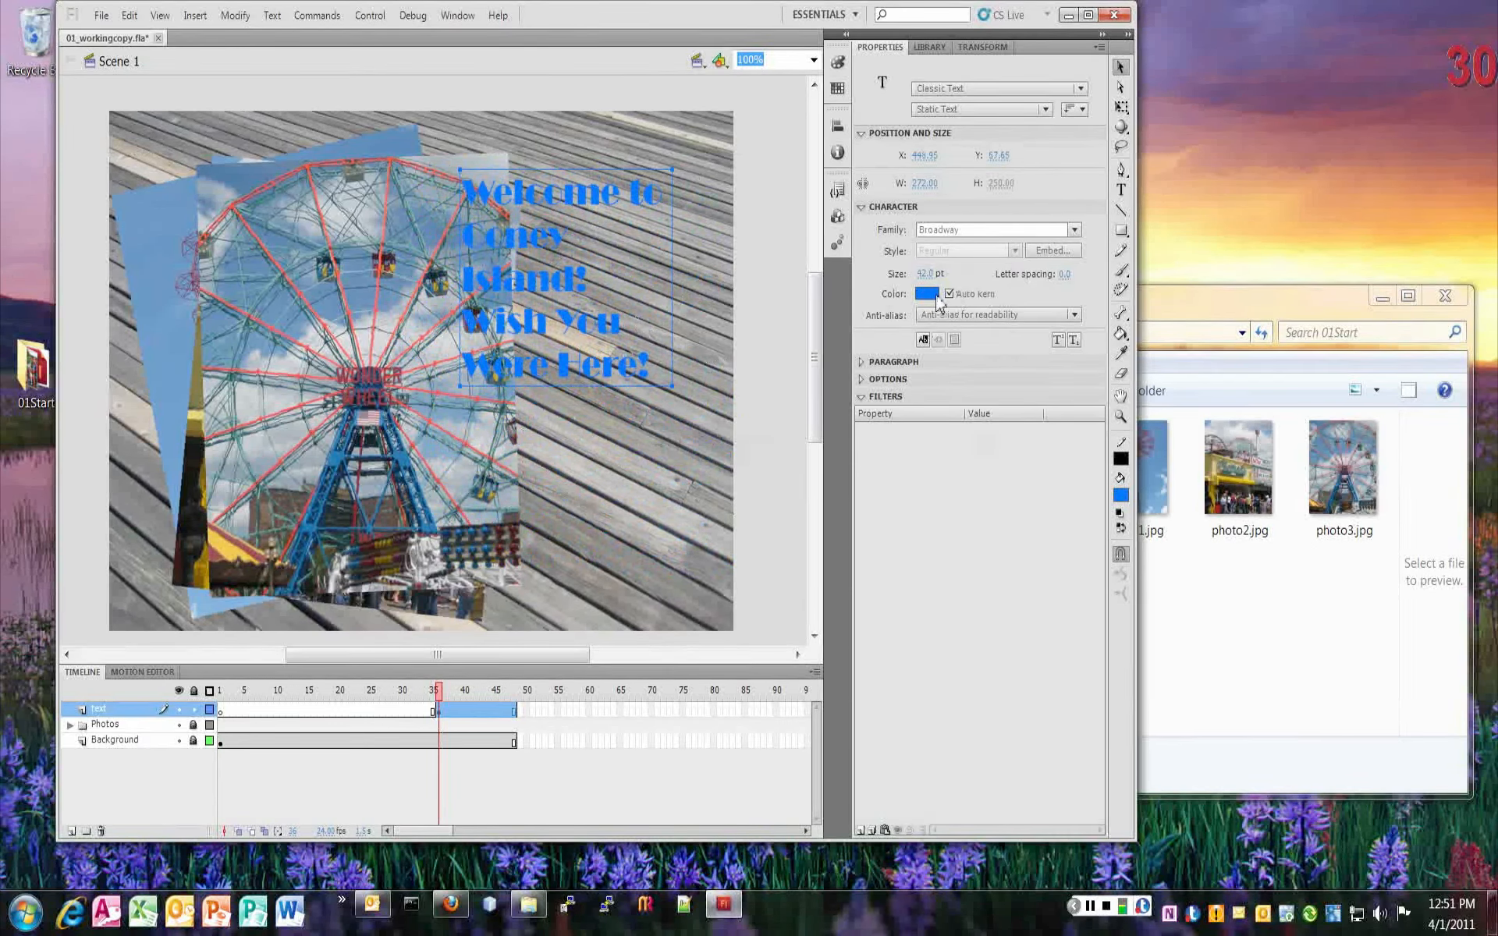
left_click_drag(924, 276, 939, 278)
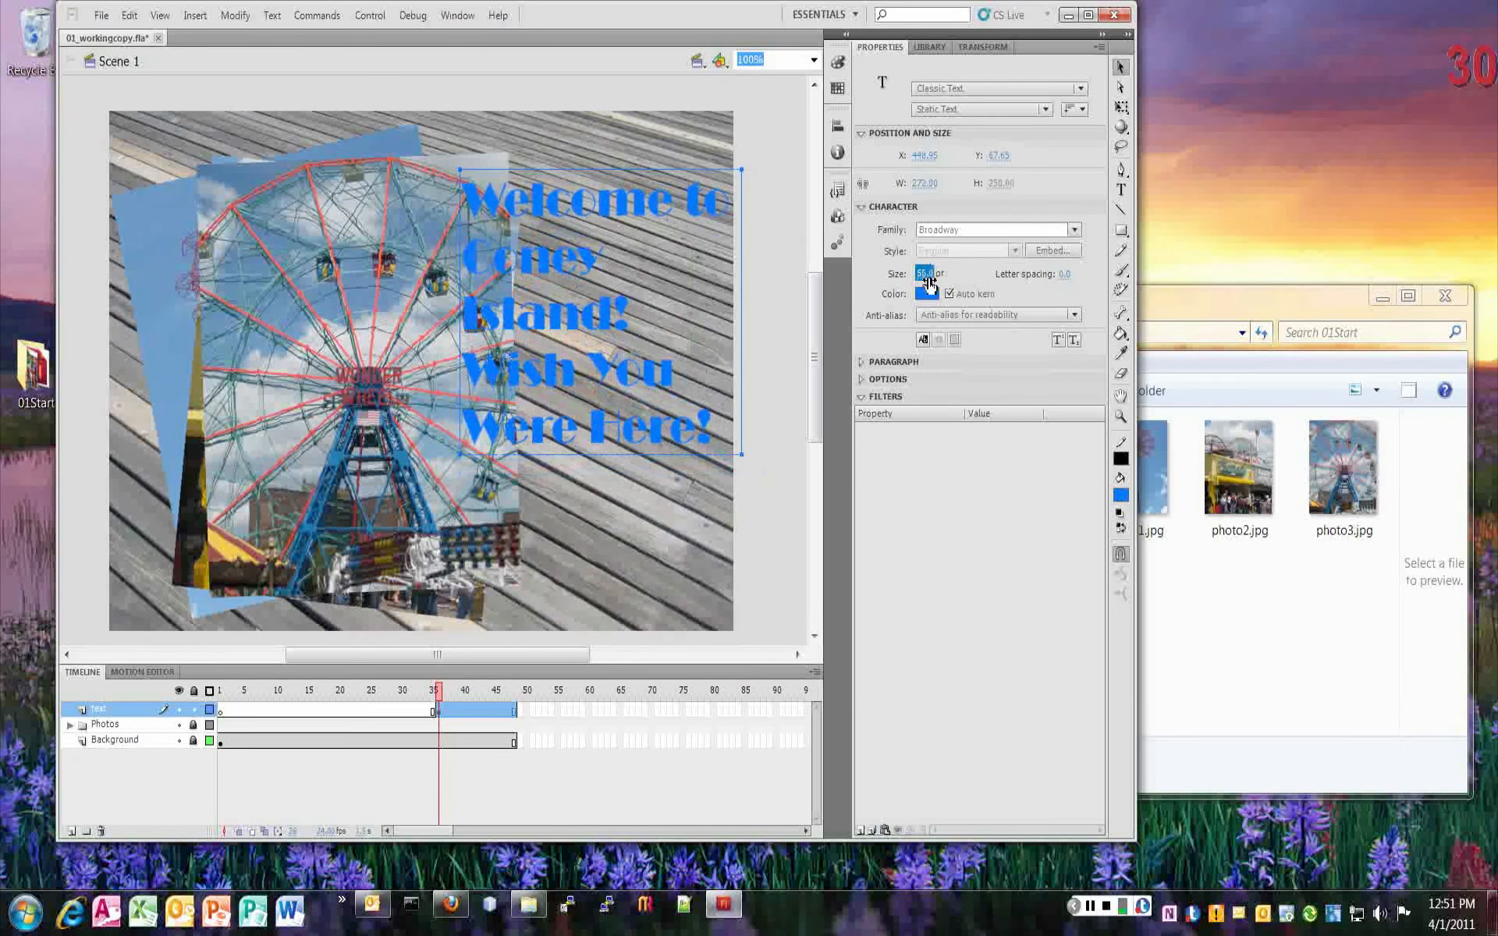
mouse_move(546, 303)
left_mouse_down()
mouse_move(488, 302)
mouse_move(530, 301)
mouse_move(529, 287)
left_mouse_up()
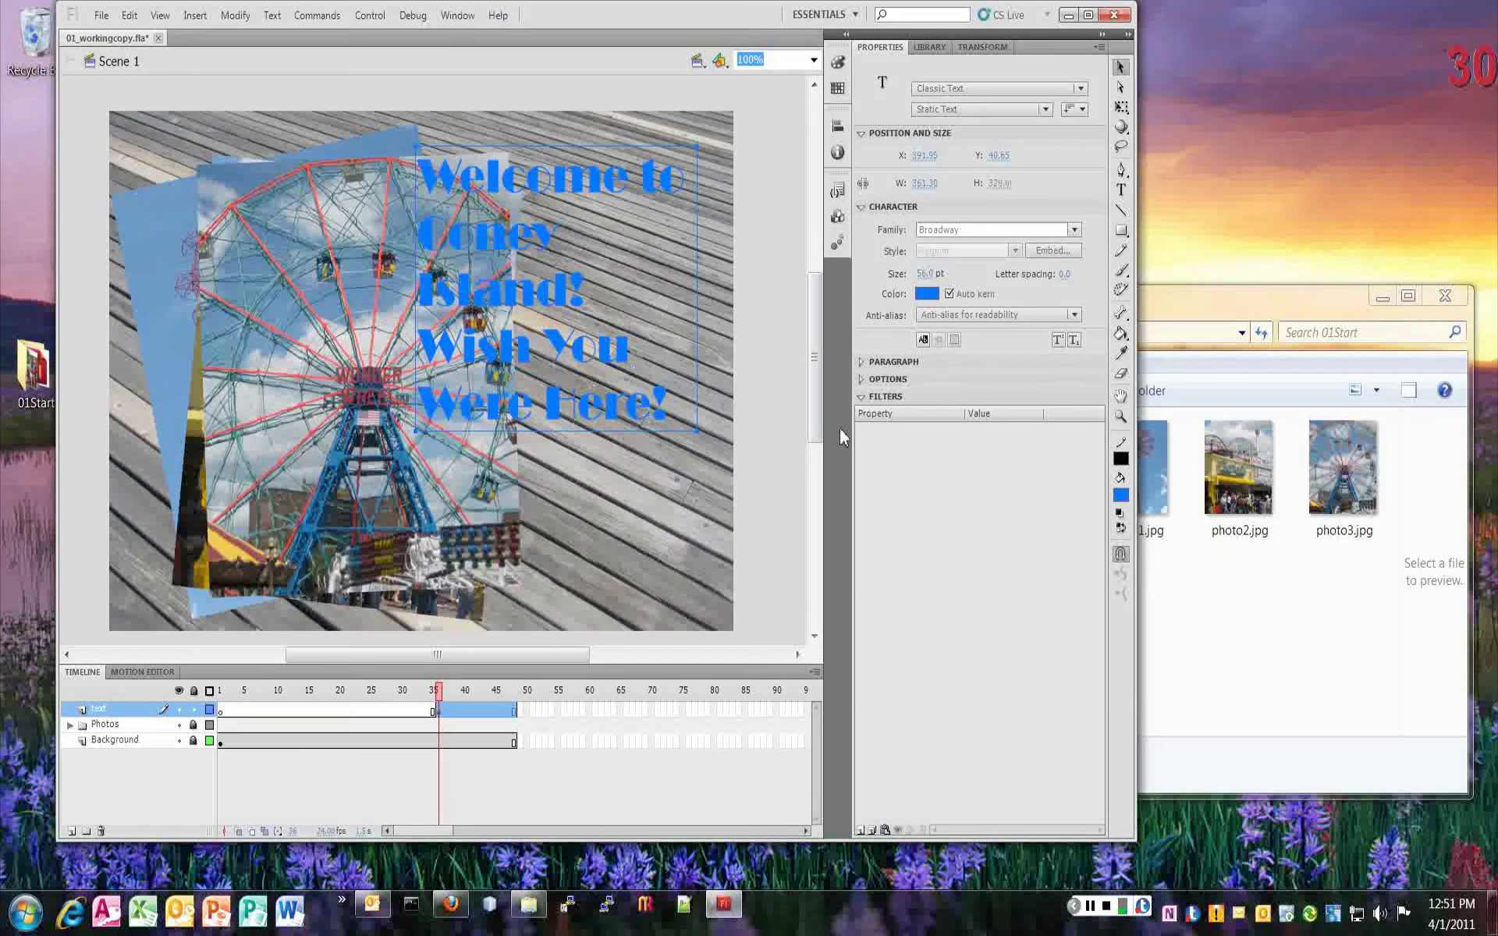
- Change the greeting text's color to bright yellow-green
left_click(927, 294)
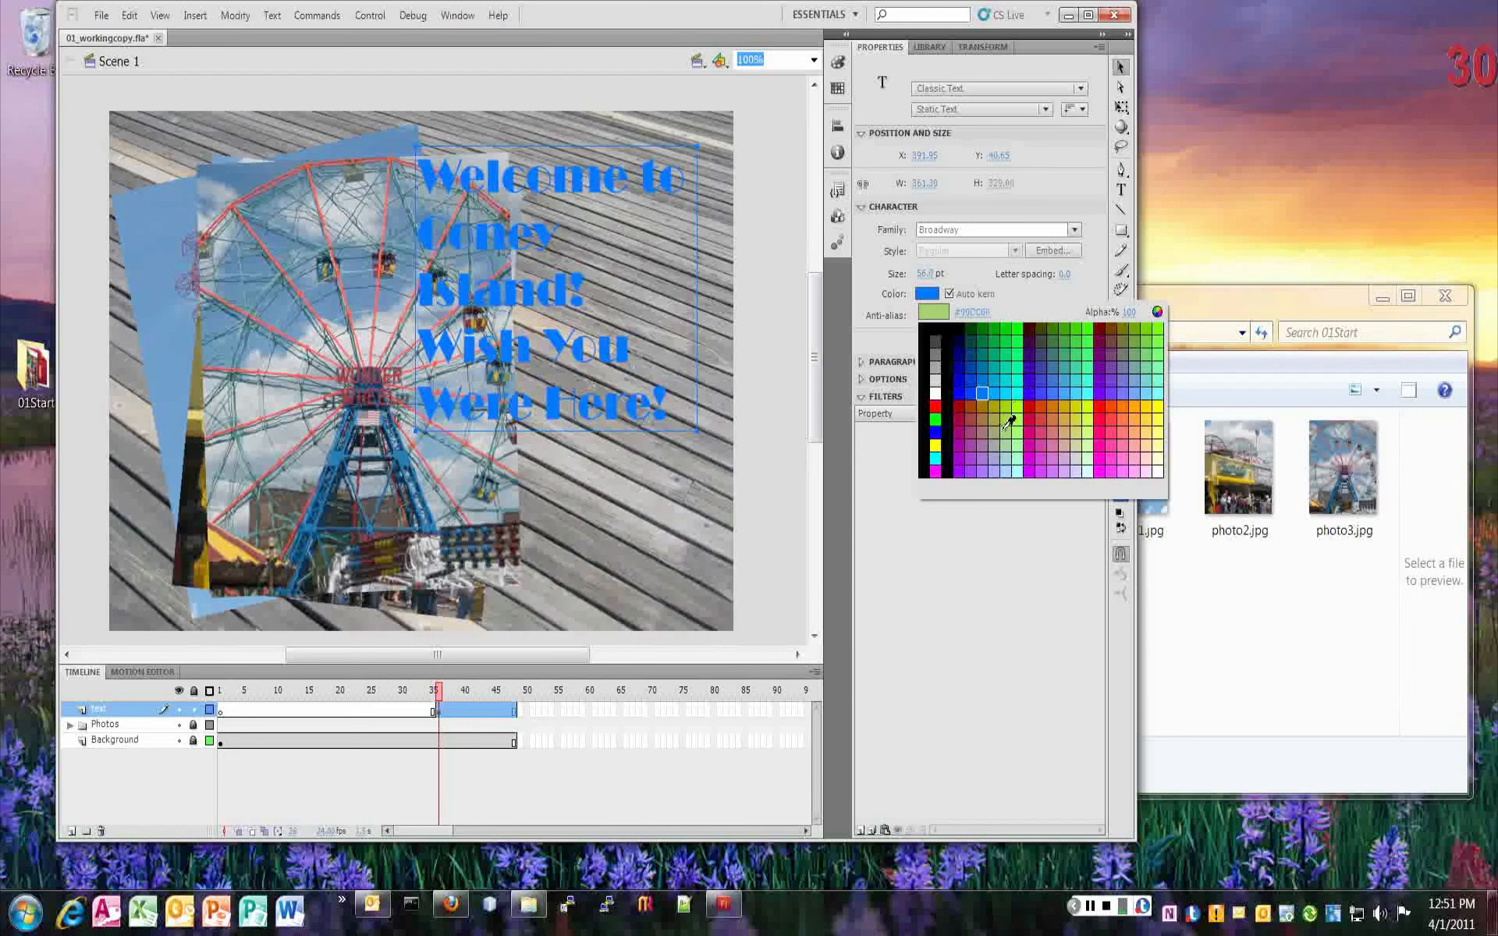
left_click(1094, 401)
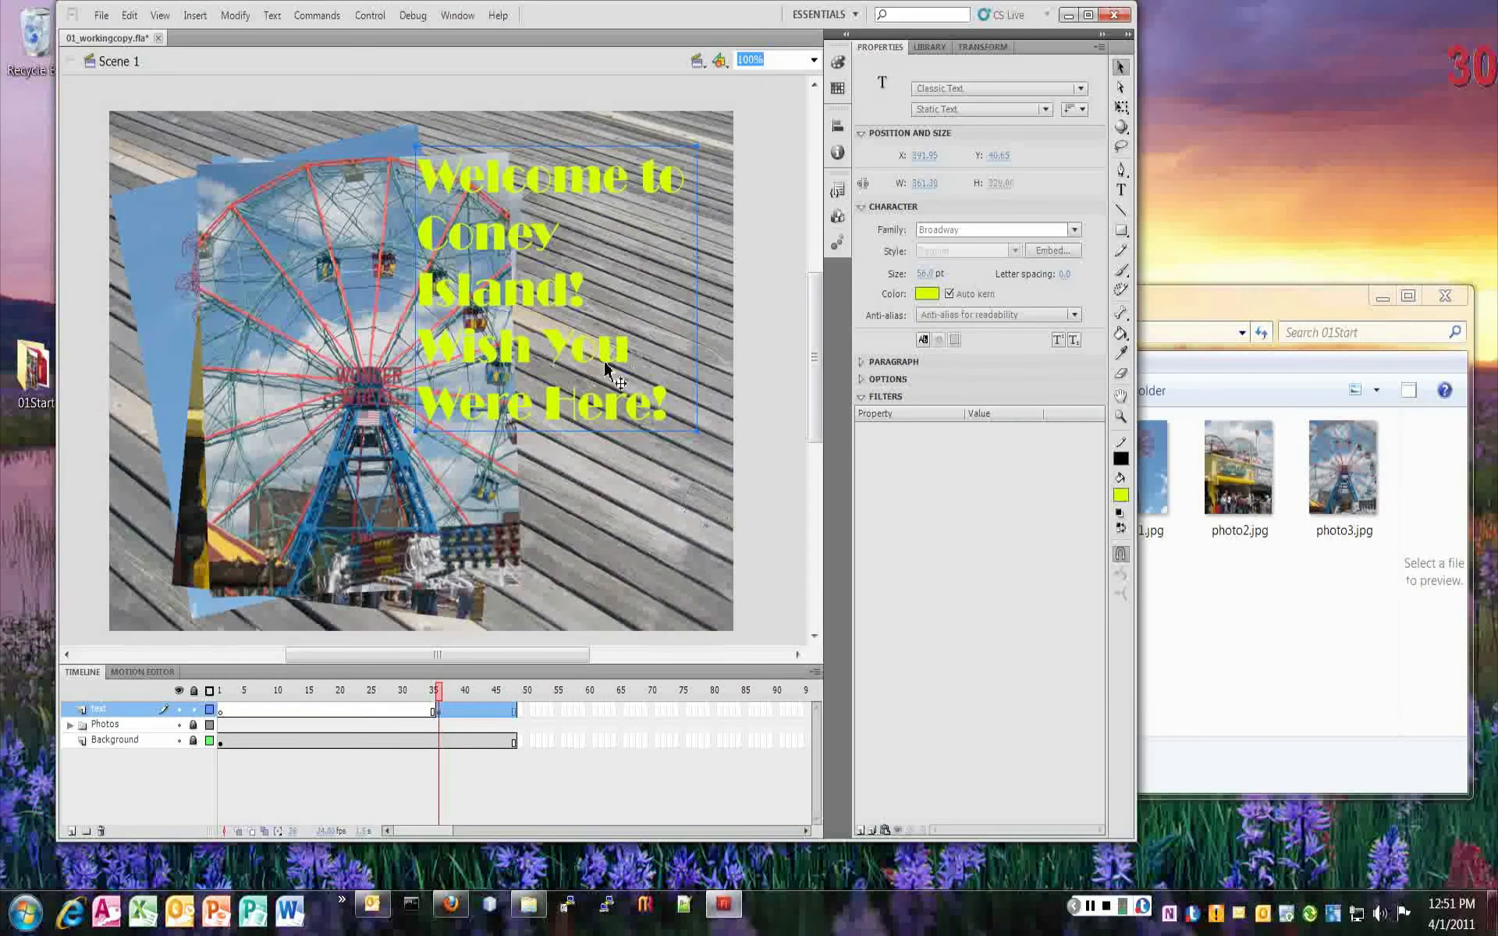
- Shift the greeting text slightly down and toward the photo's outer edge, to about X 411, and rotate it 10°
mouse_move(554, 409)
left_mouse_down()
mouse_move(580, 421)
mouse_move(568, 419)
left_mouse_up()
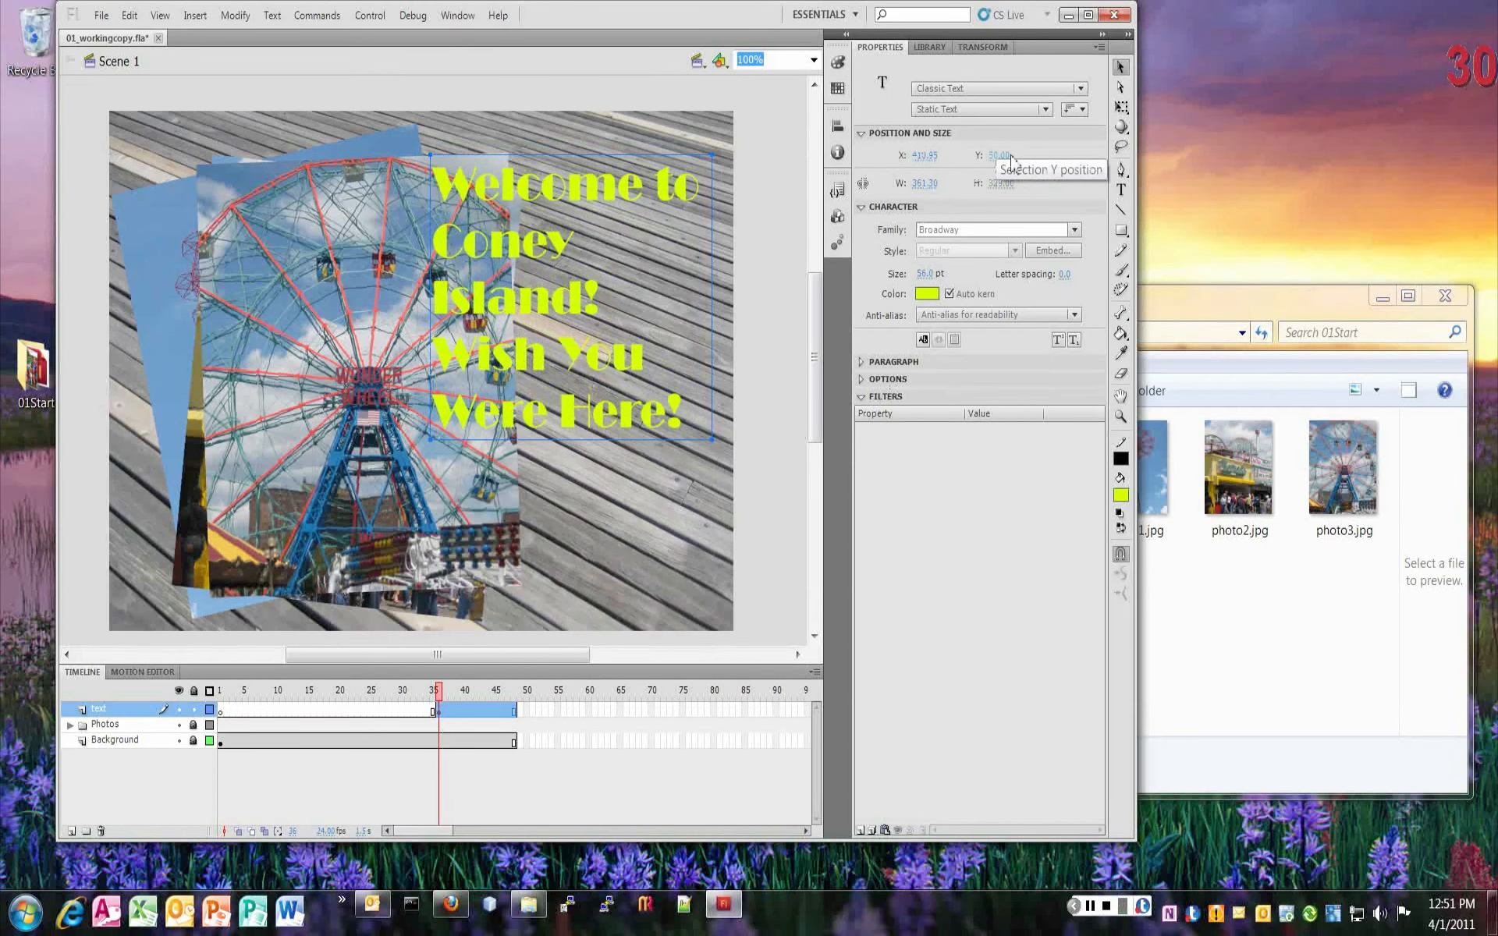
left_click(984, 47)
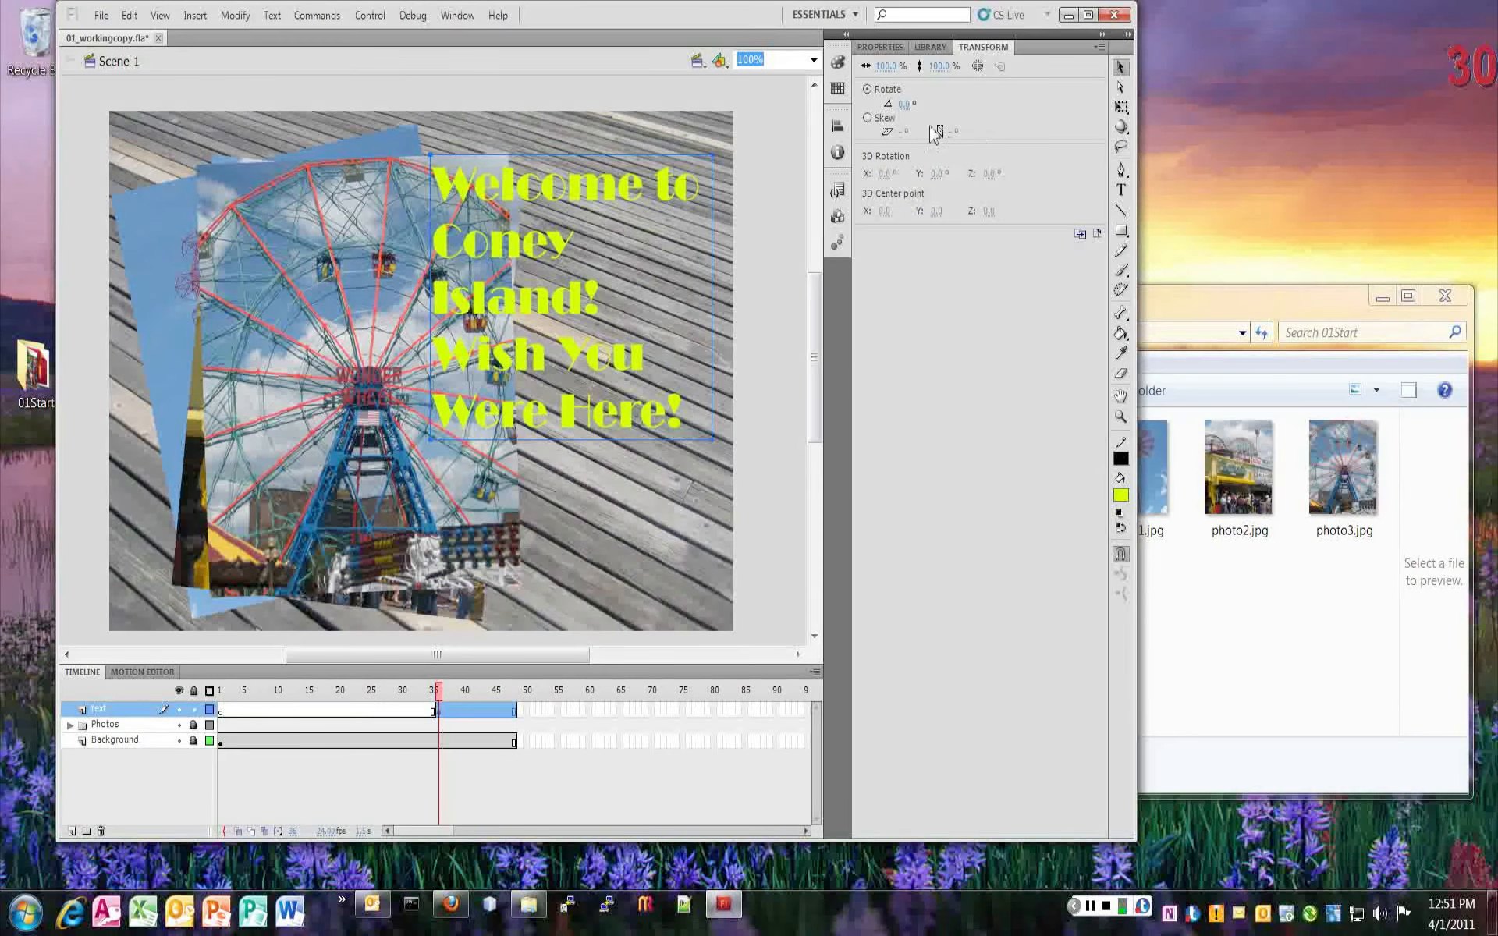
left_click_drag(903, 111, 909, 109)
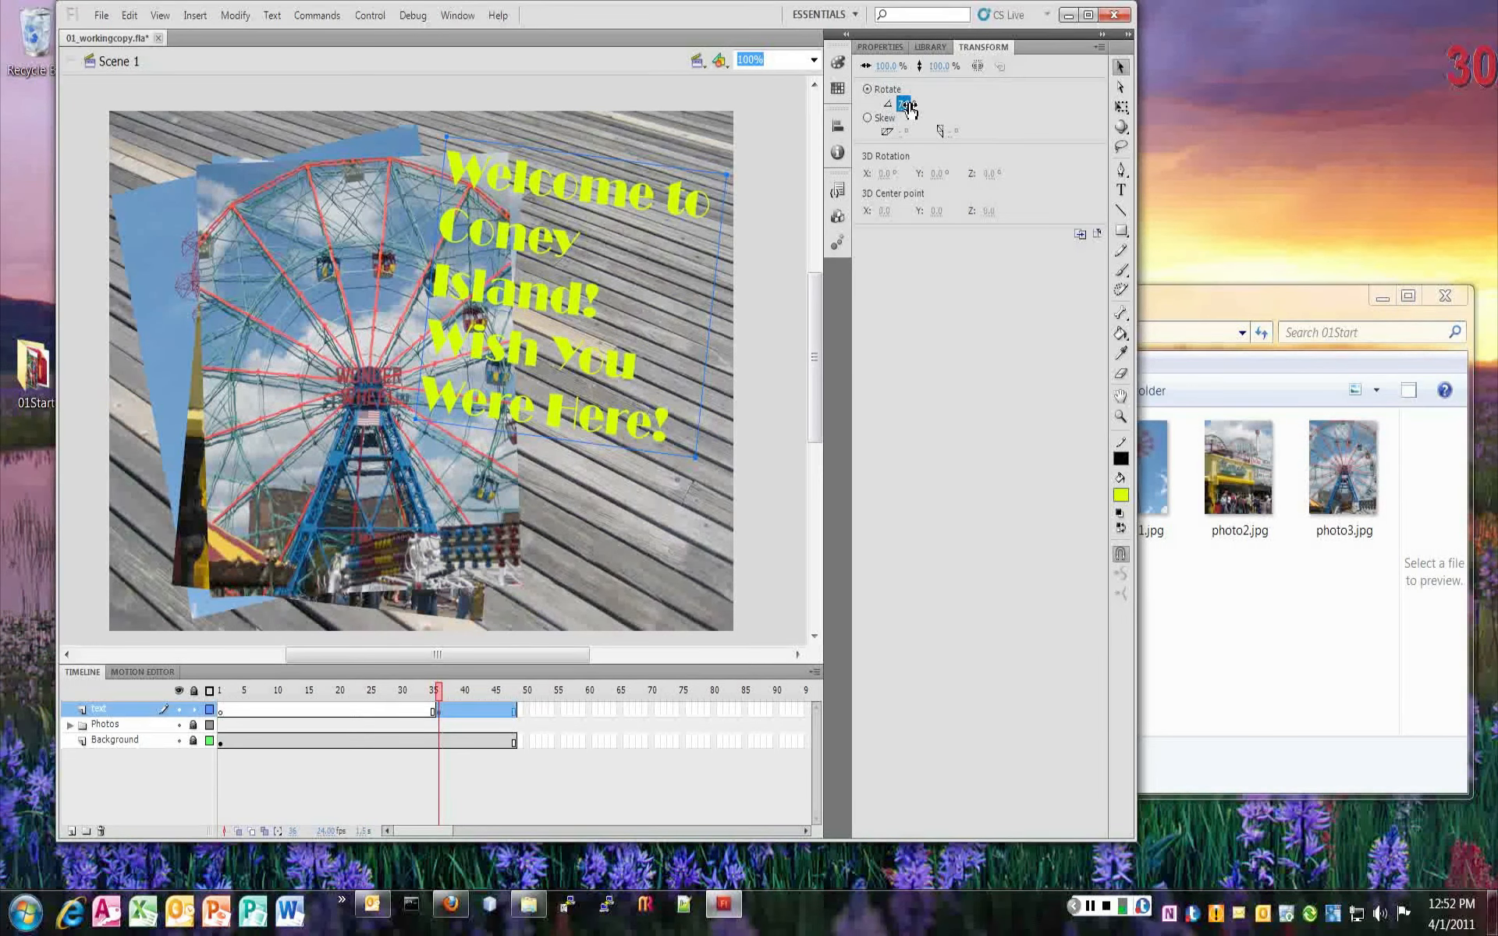
mouse_move(909, 109)
left_mouse_down()
mouse_move(930, 476)
mouse_move(897, 41)
mouse_move(892, 104)
left_mouse_up()
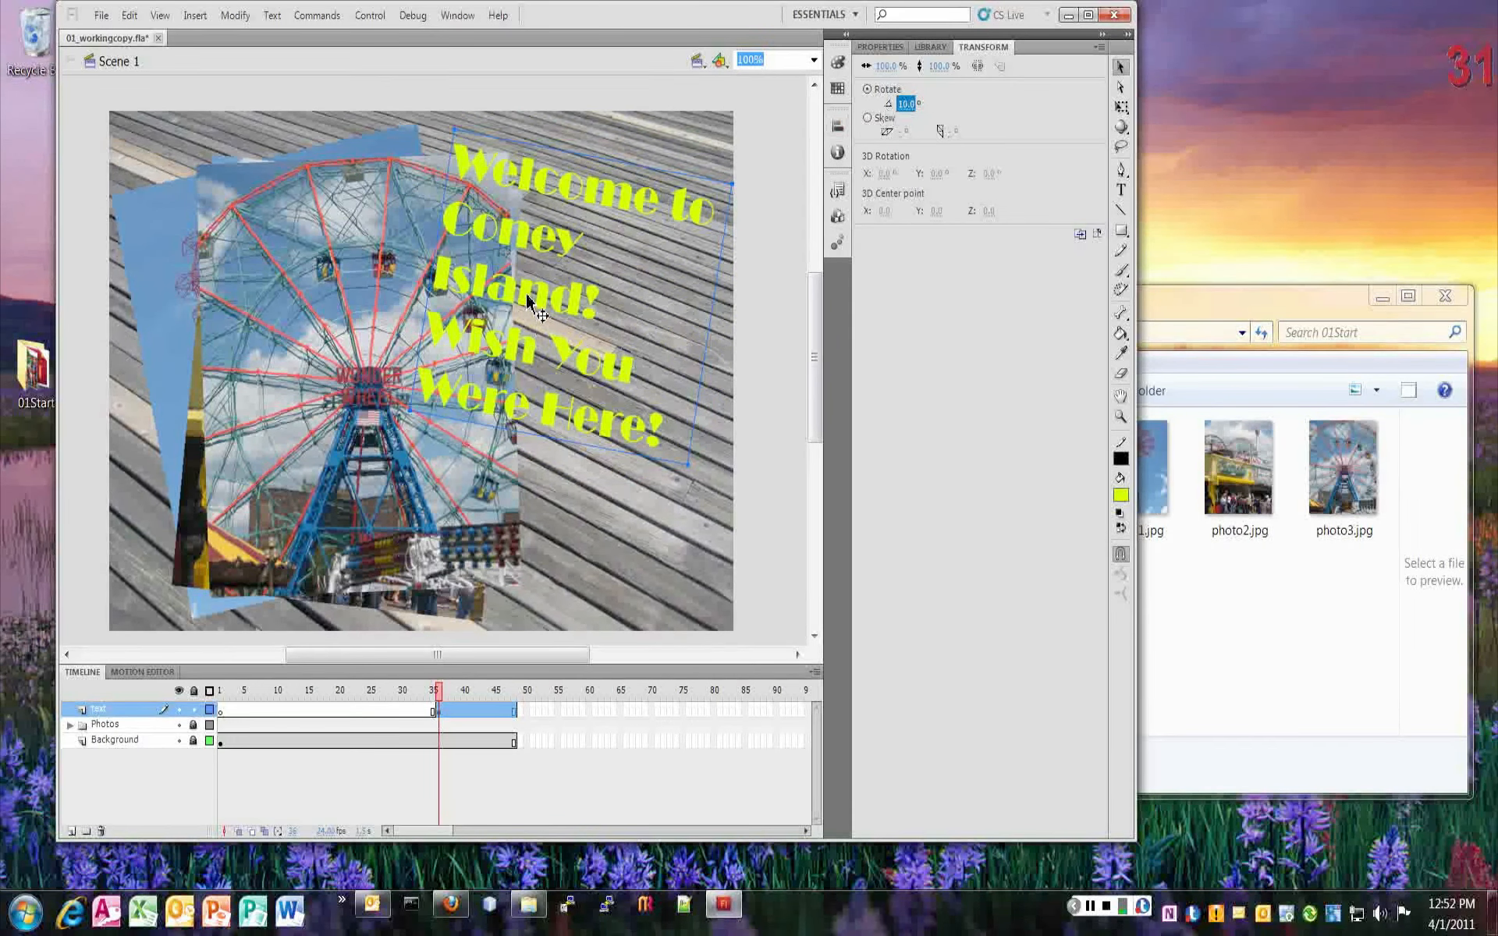
- Nudge the rotated greeting text slightly down and away from the stage edge, and save the file
left_click_drag(538, 313, 519, 324)
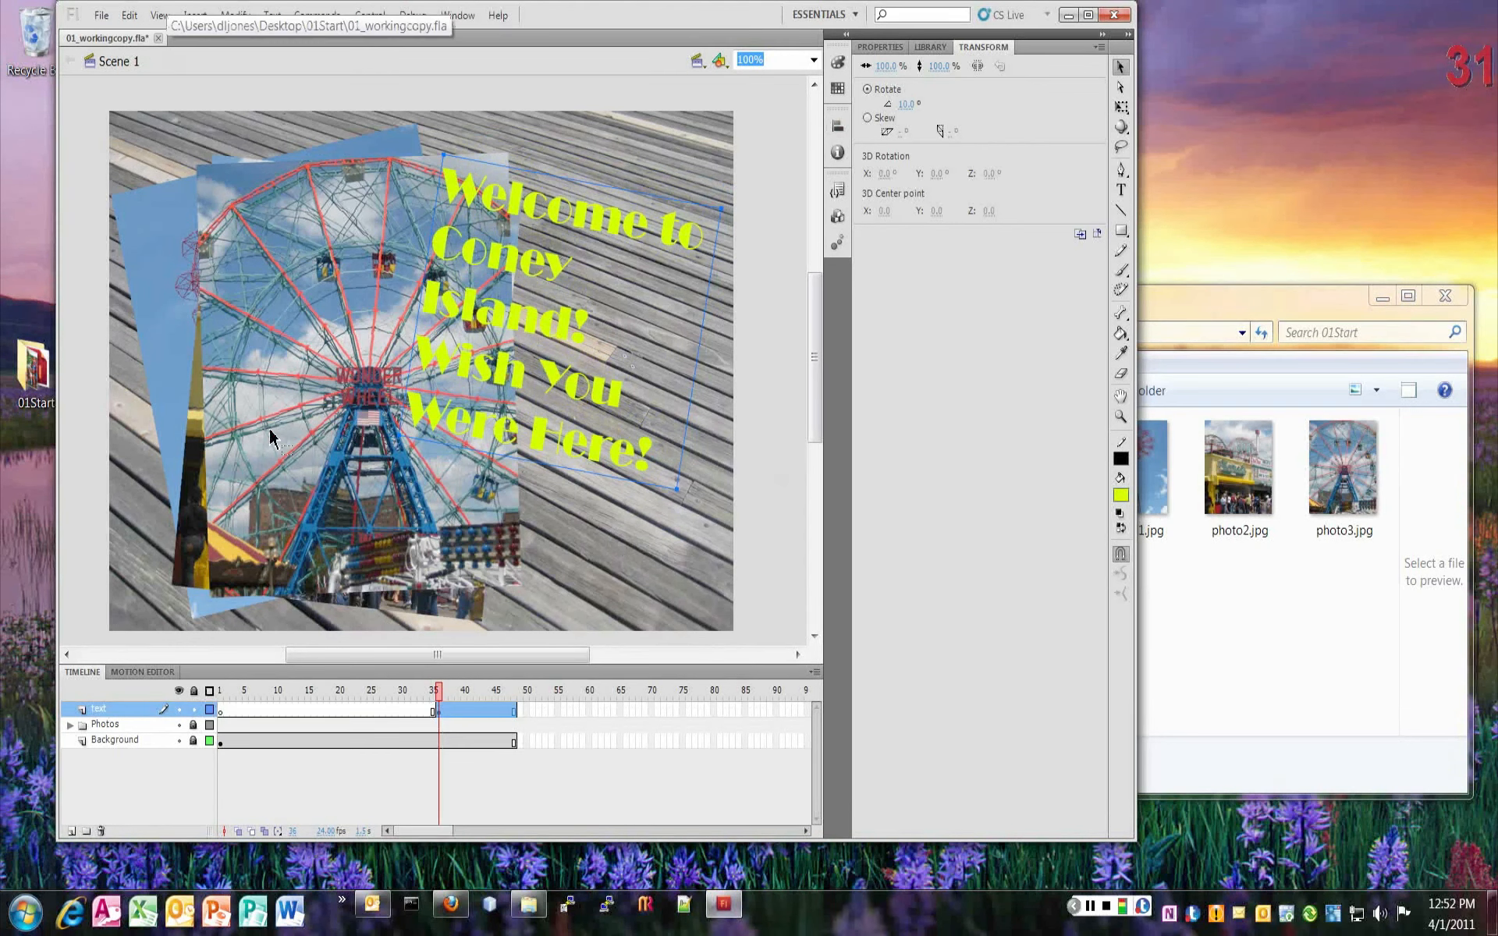
key("ctrl+s")
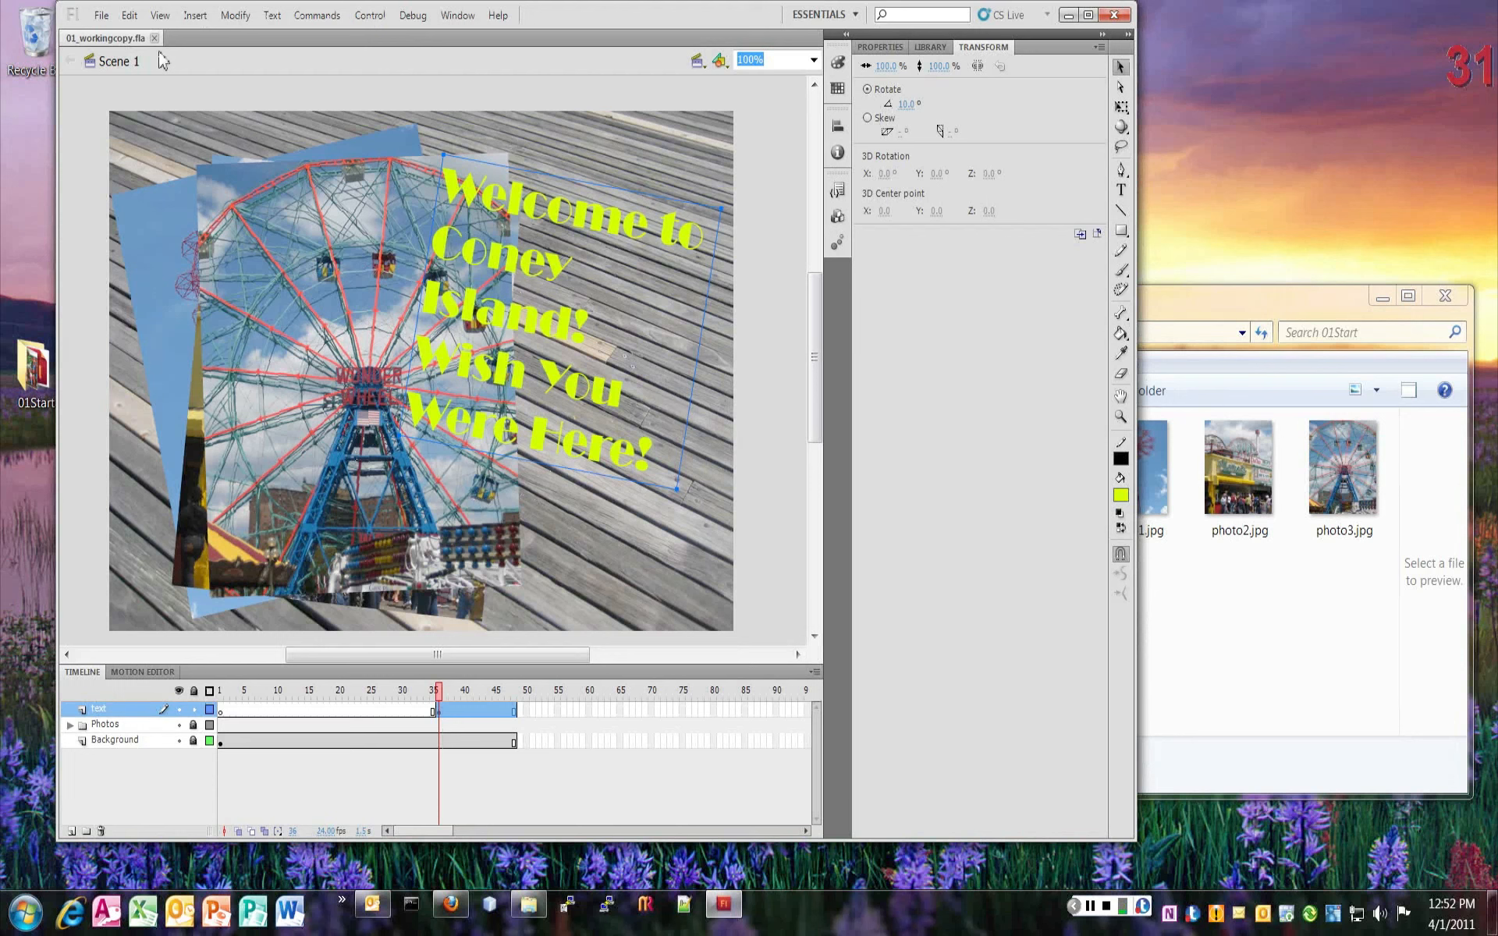
- Undo the last three changes to the greeting text: the final move, the rotation and the move before it
left_click(130, 15)
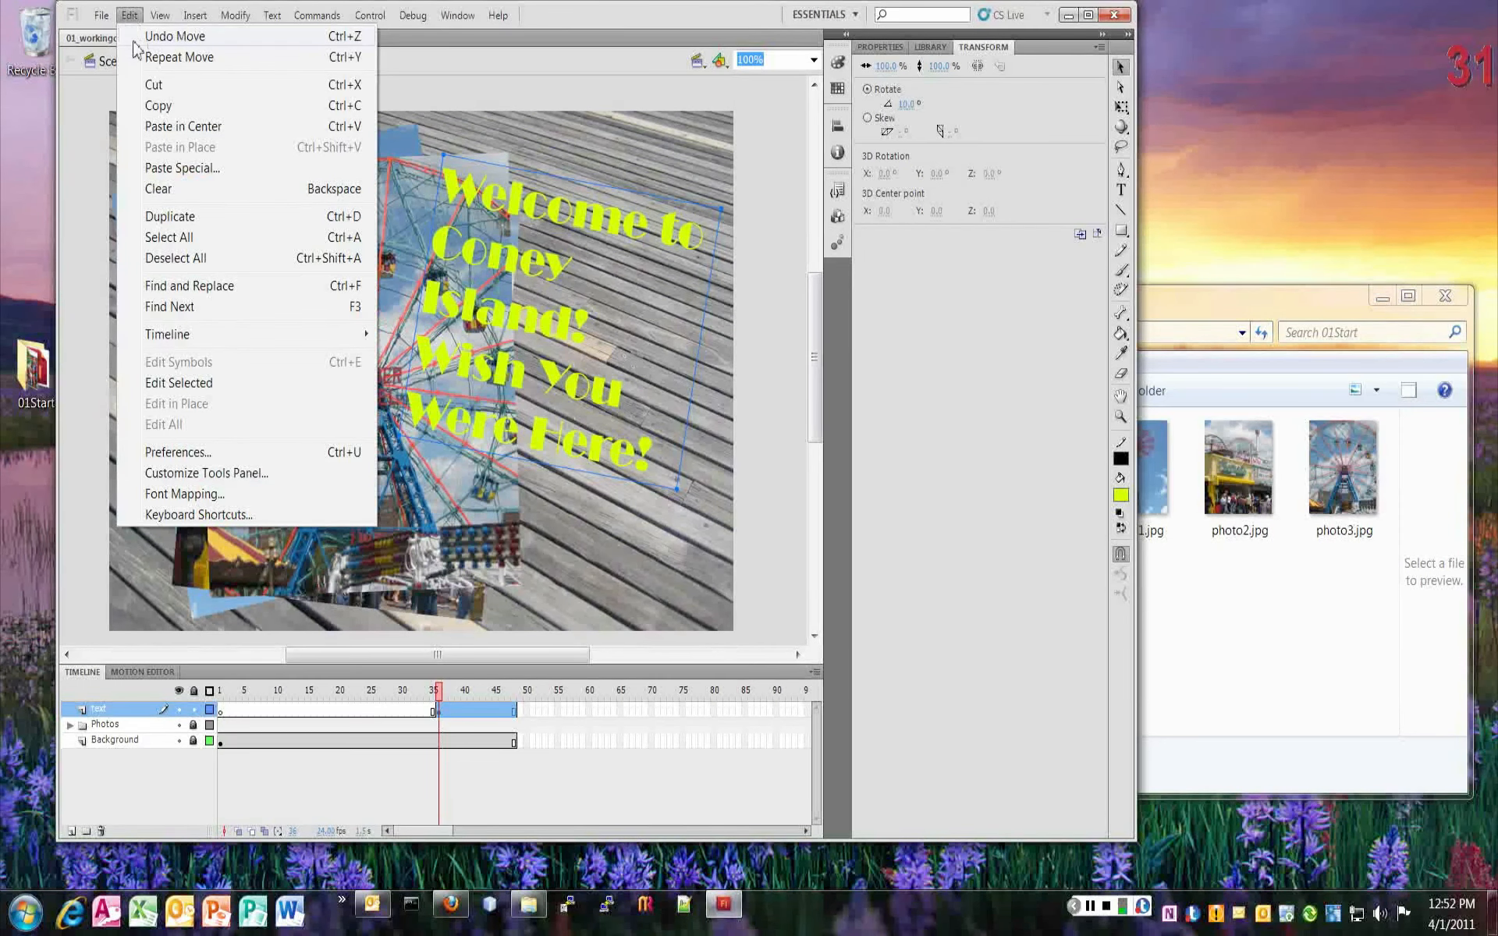
left_click(136, 38)
left_click(130, 15)
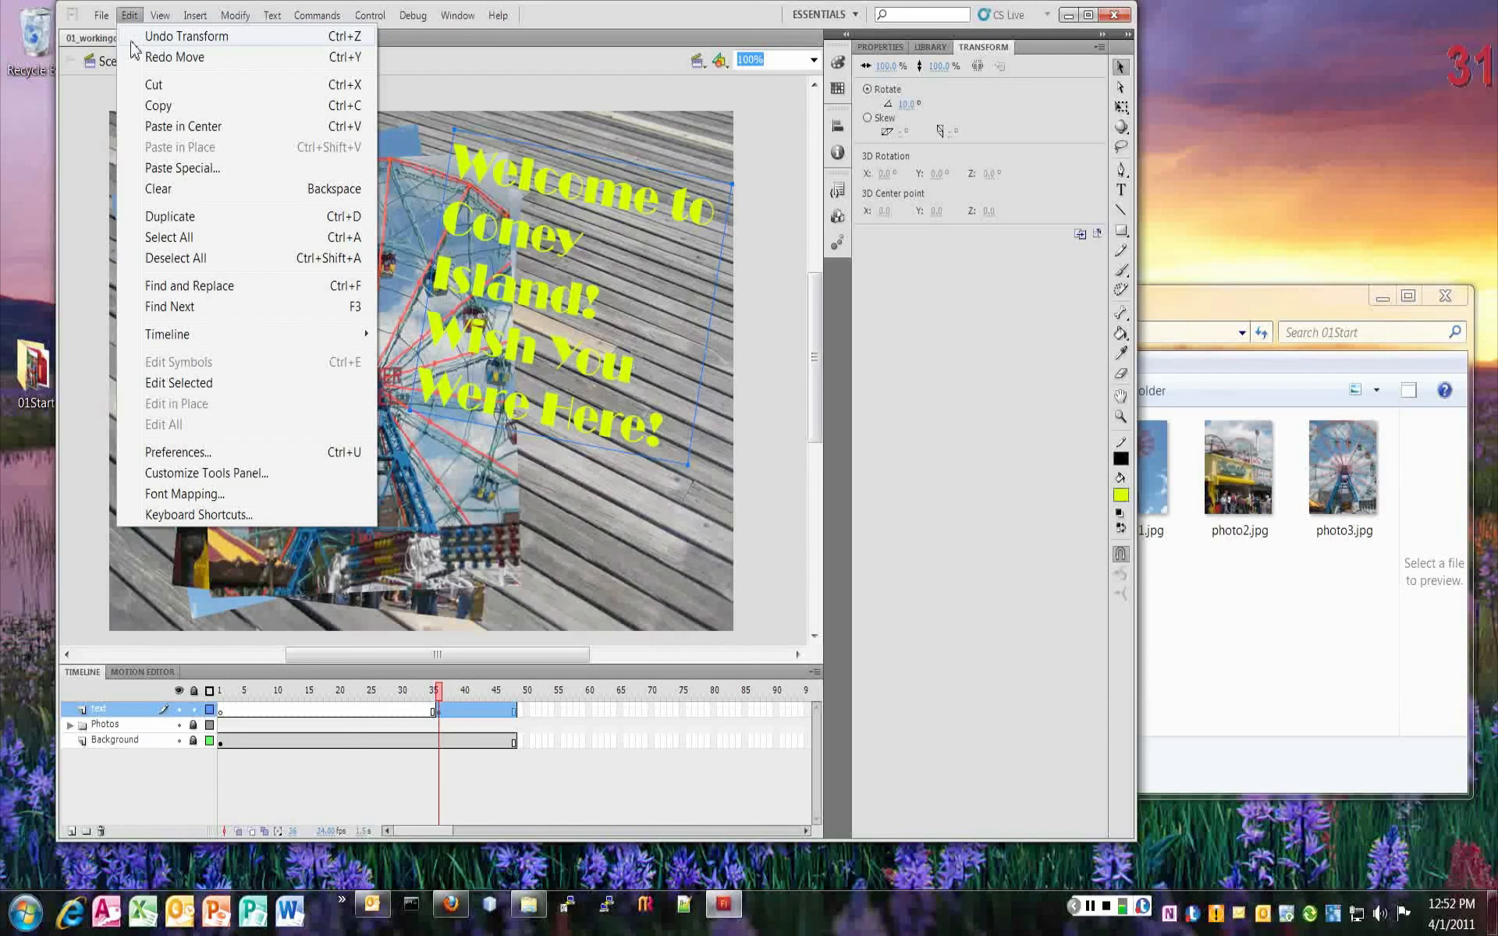
left_click(132, 43)
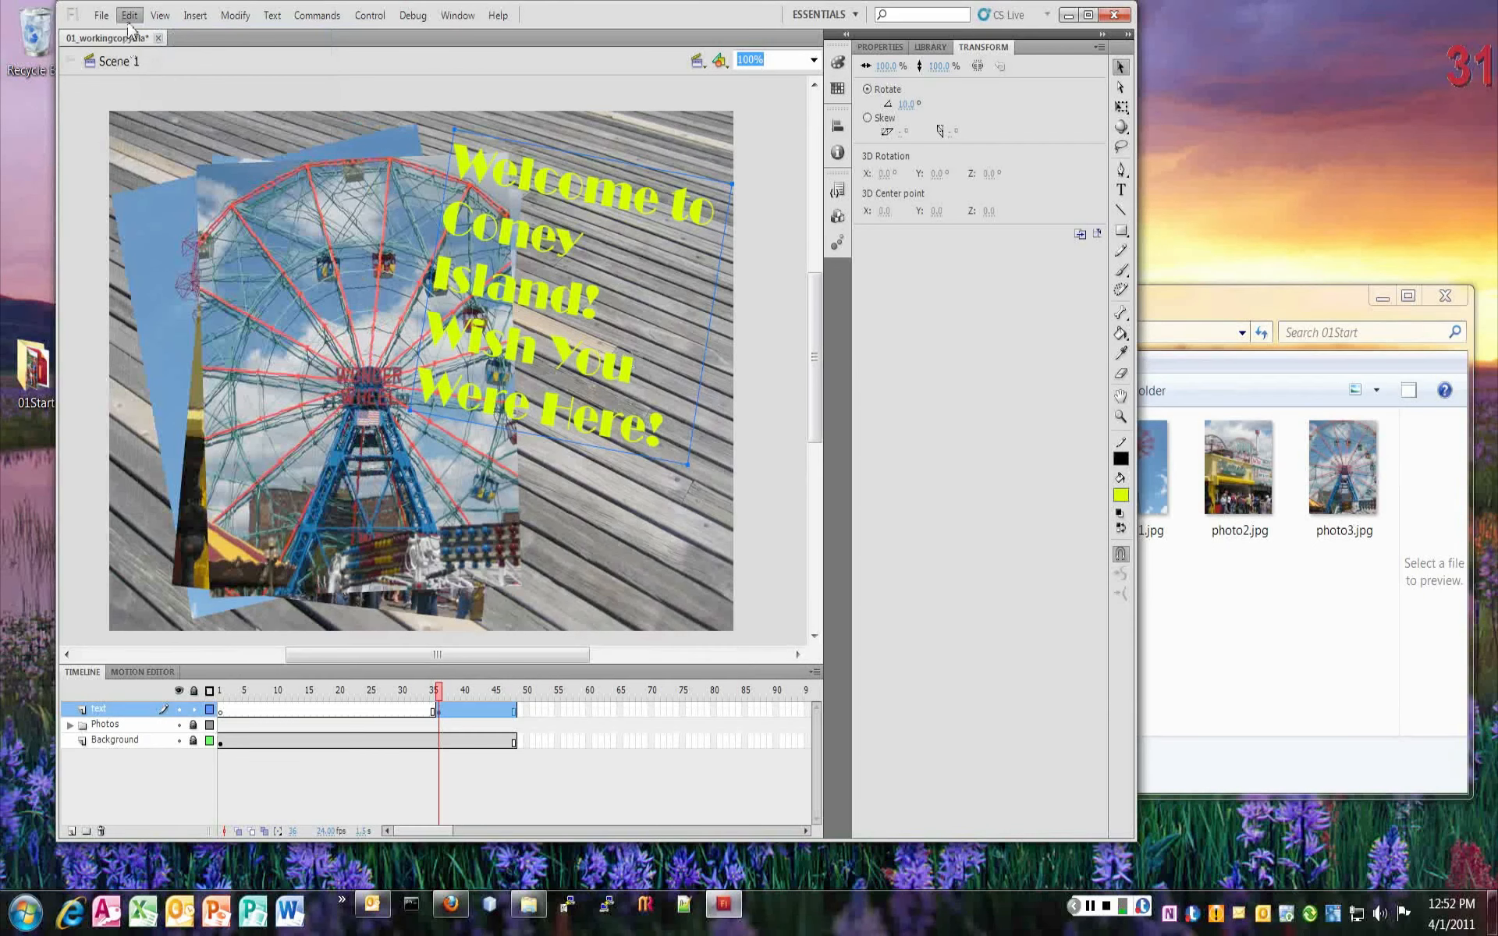
left_click(129, 22)
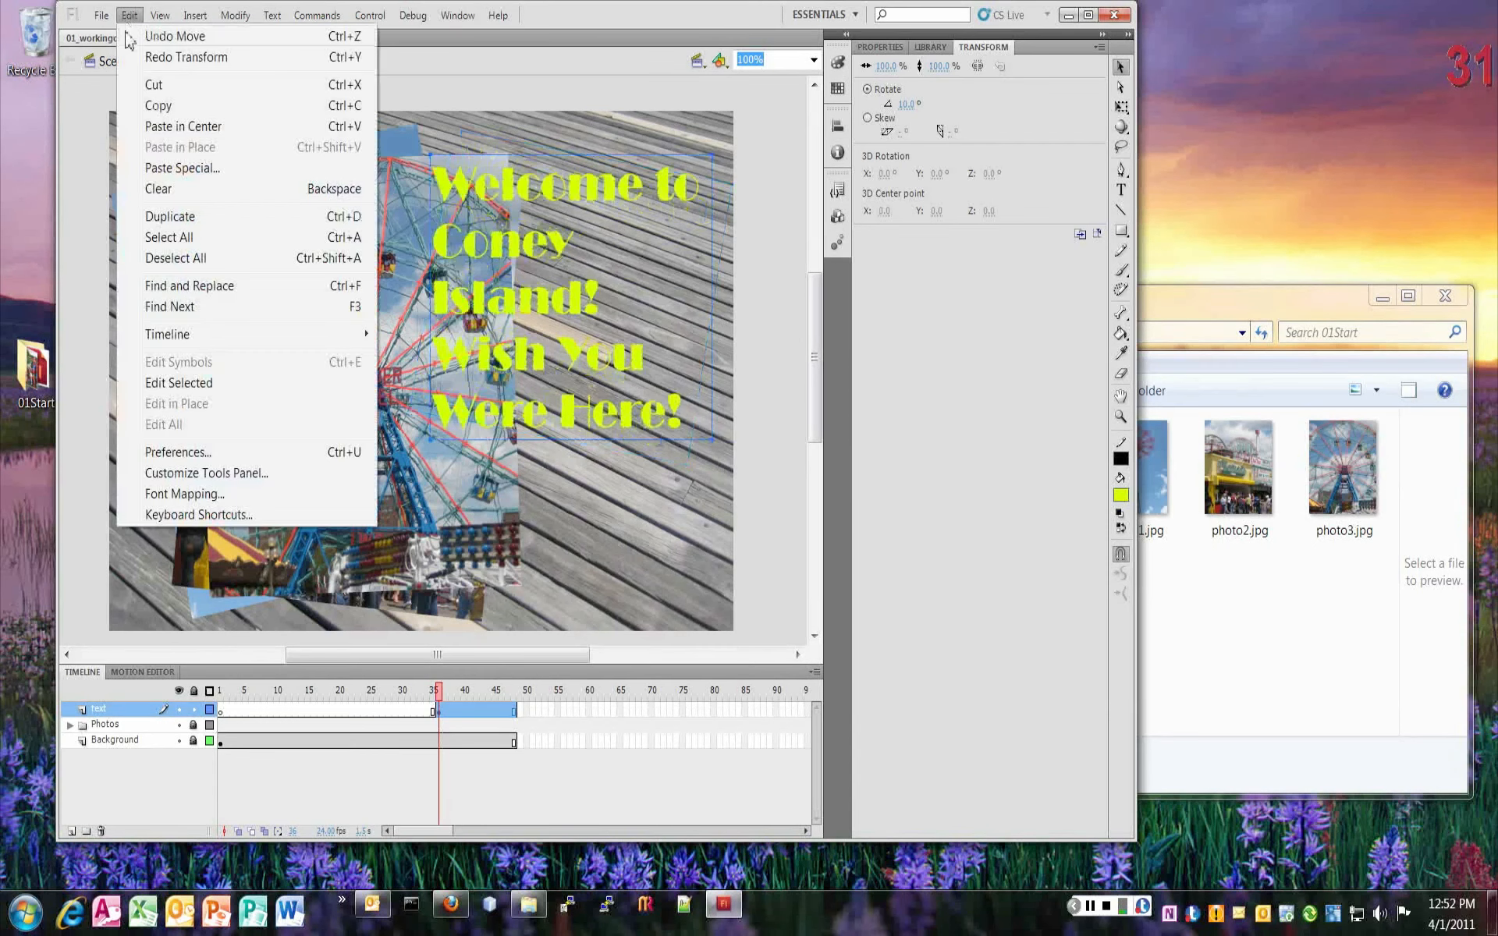
left_click(142, 33)
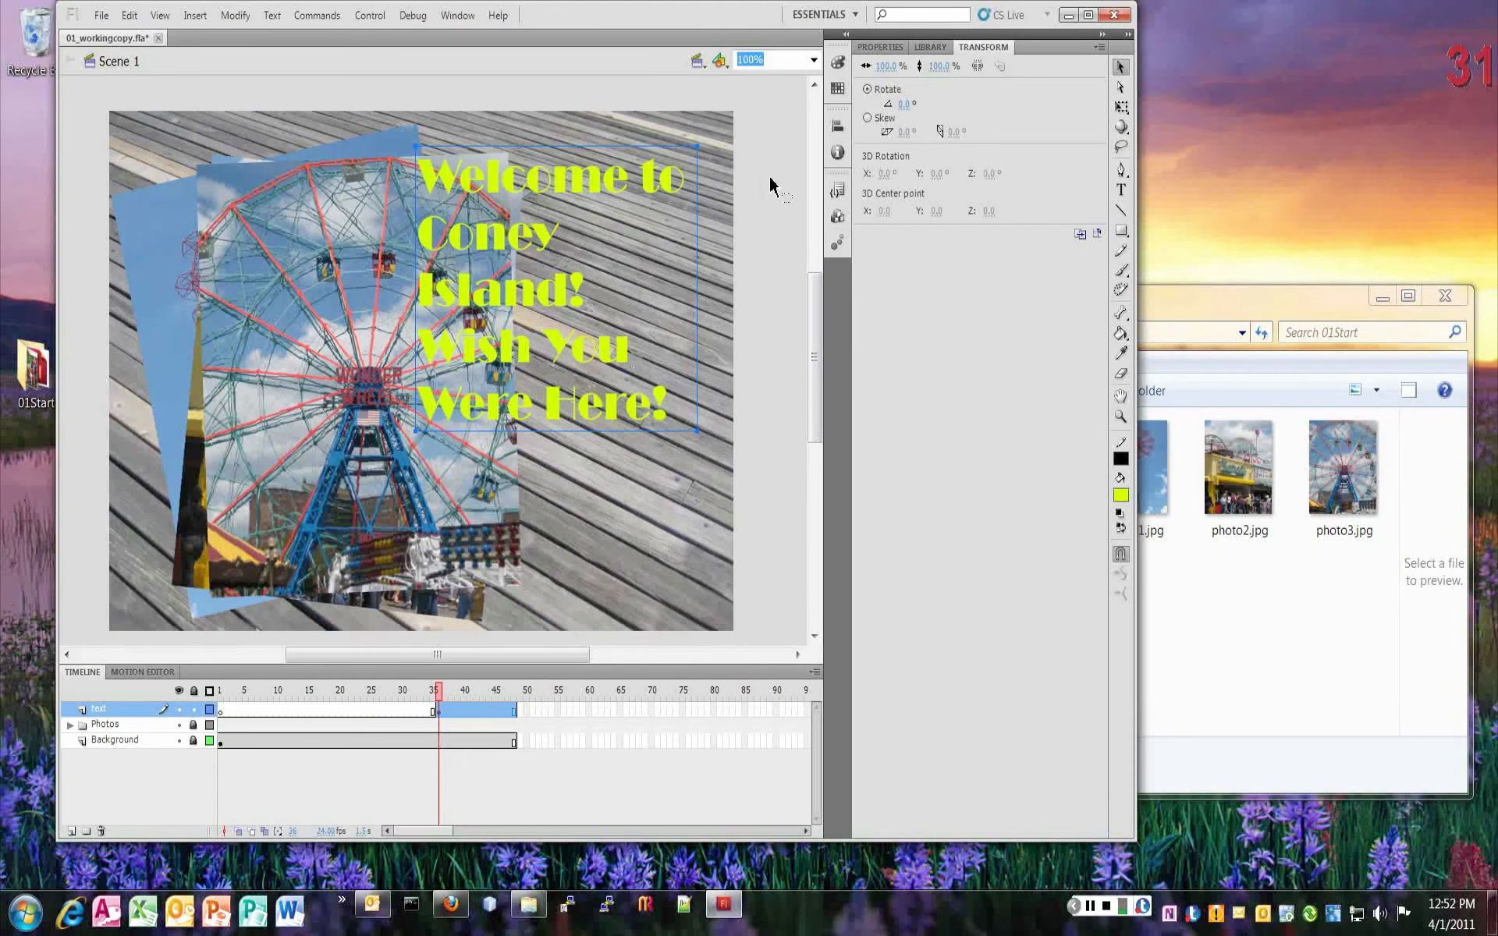
- Open the History panel and dock it in the group beside the Transform panel
left_click(457, 15)
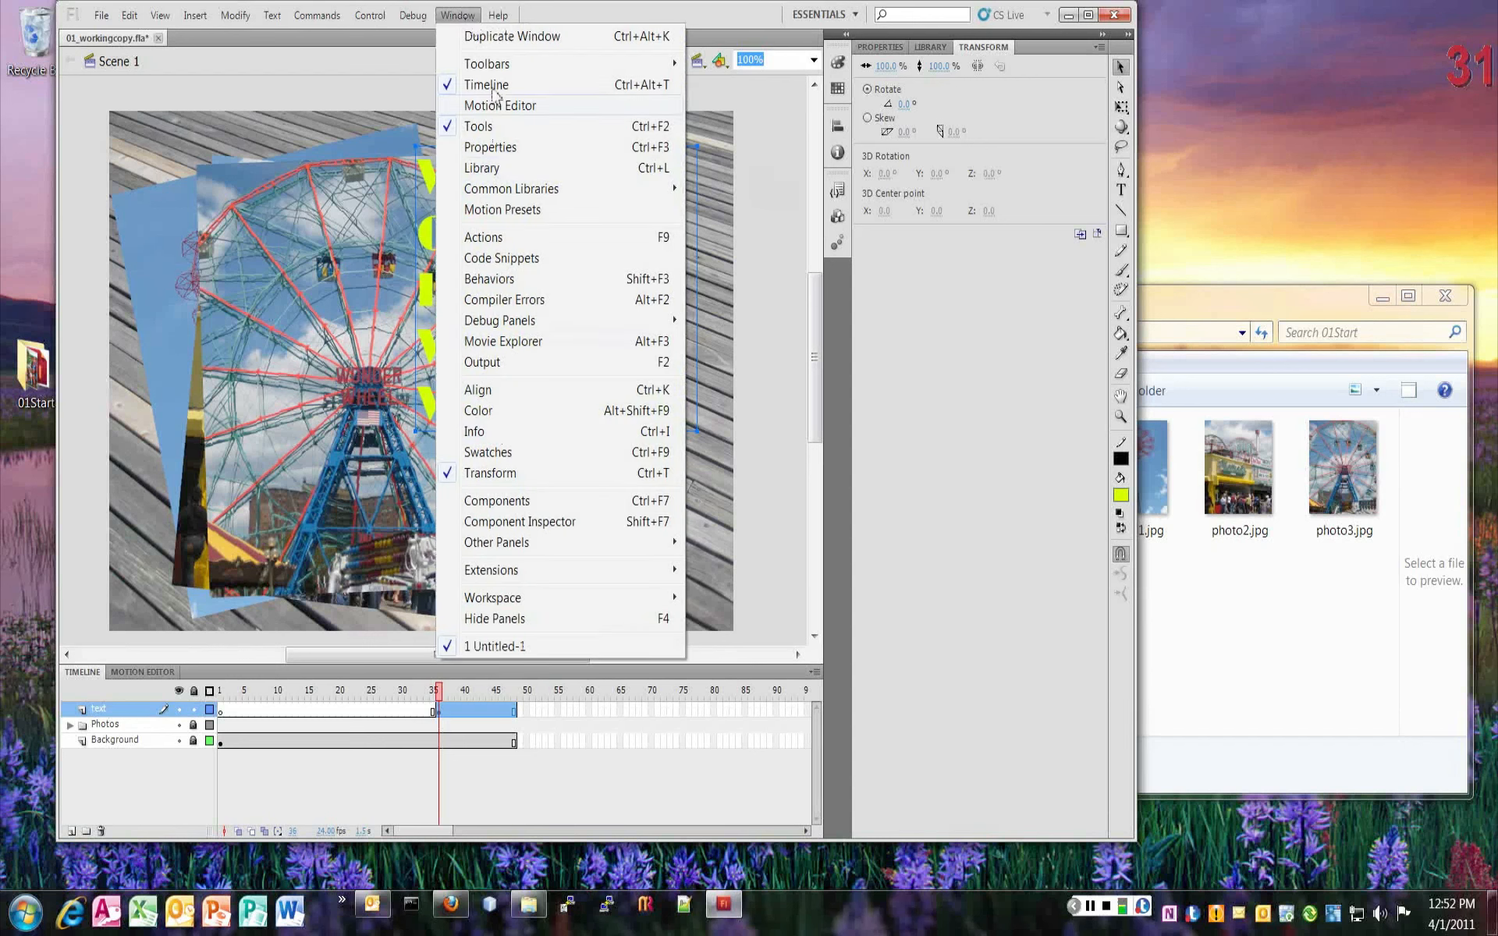
mouse_move(527, 544)
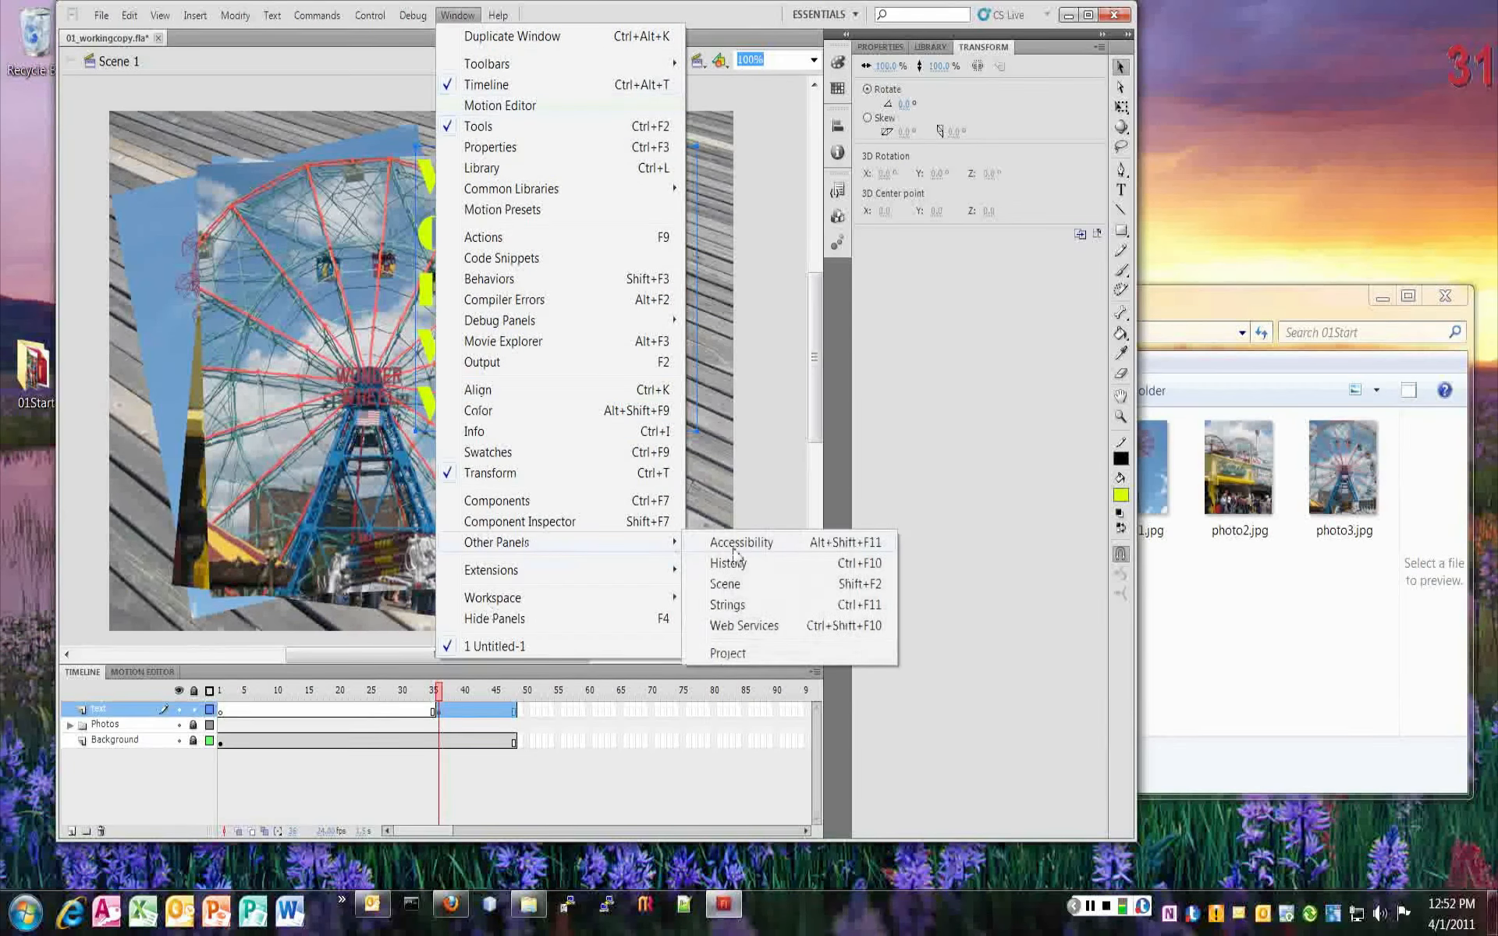
left_click(722, 562)
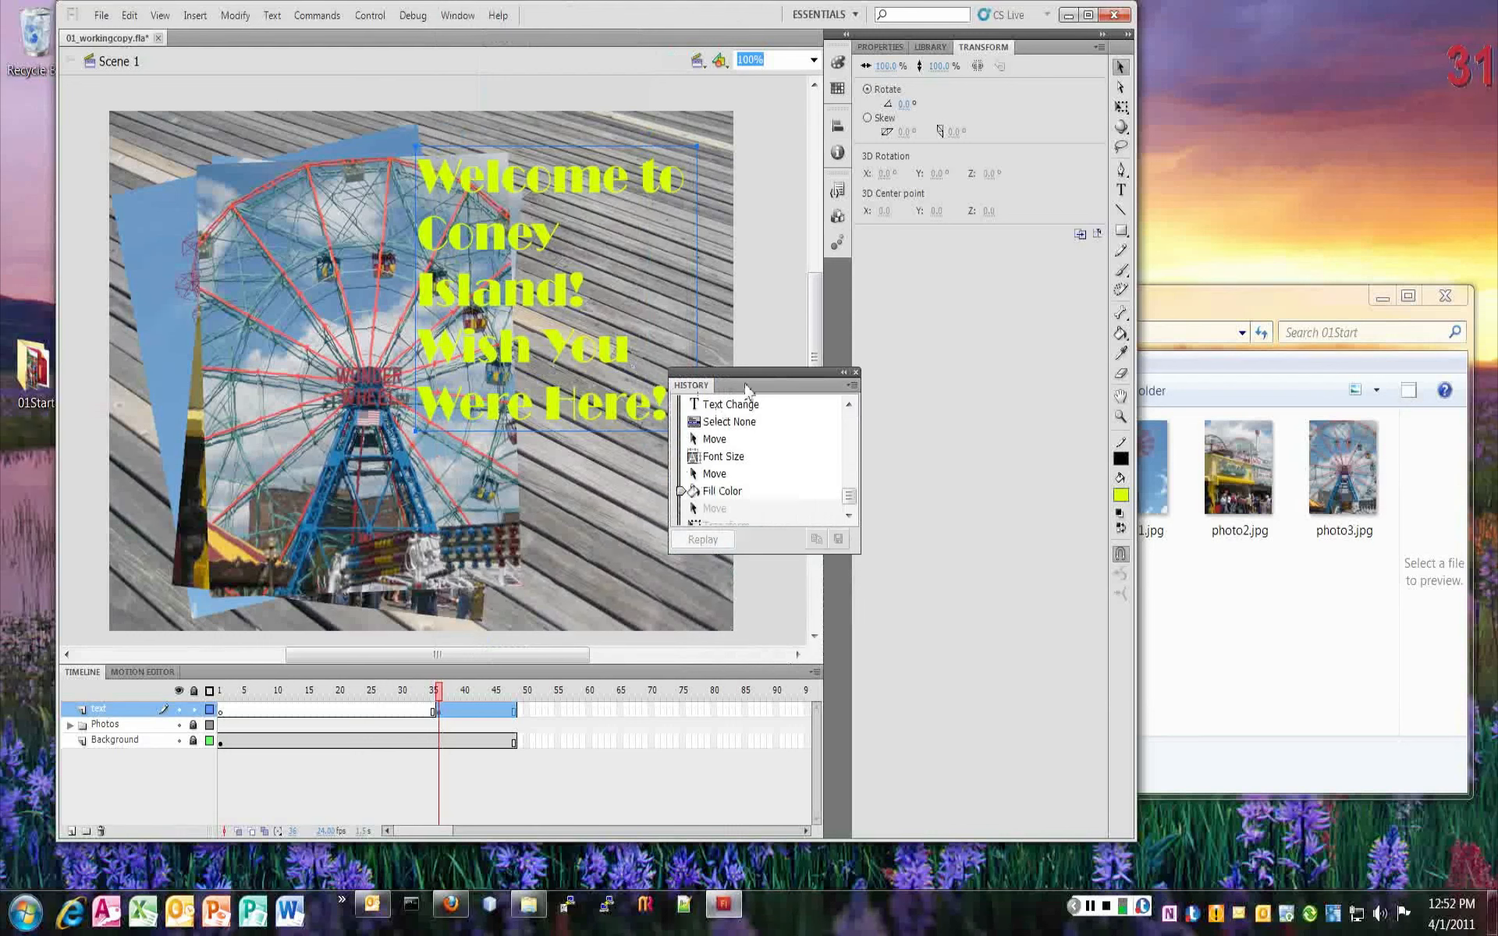
left_click_drag(732, 376, 1040, 54)
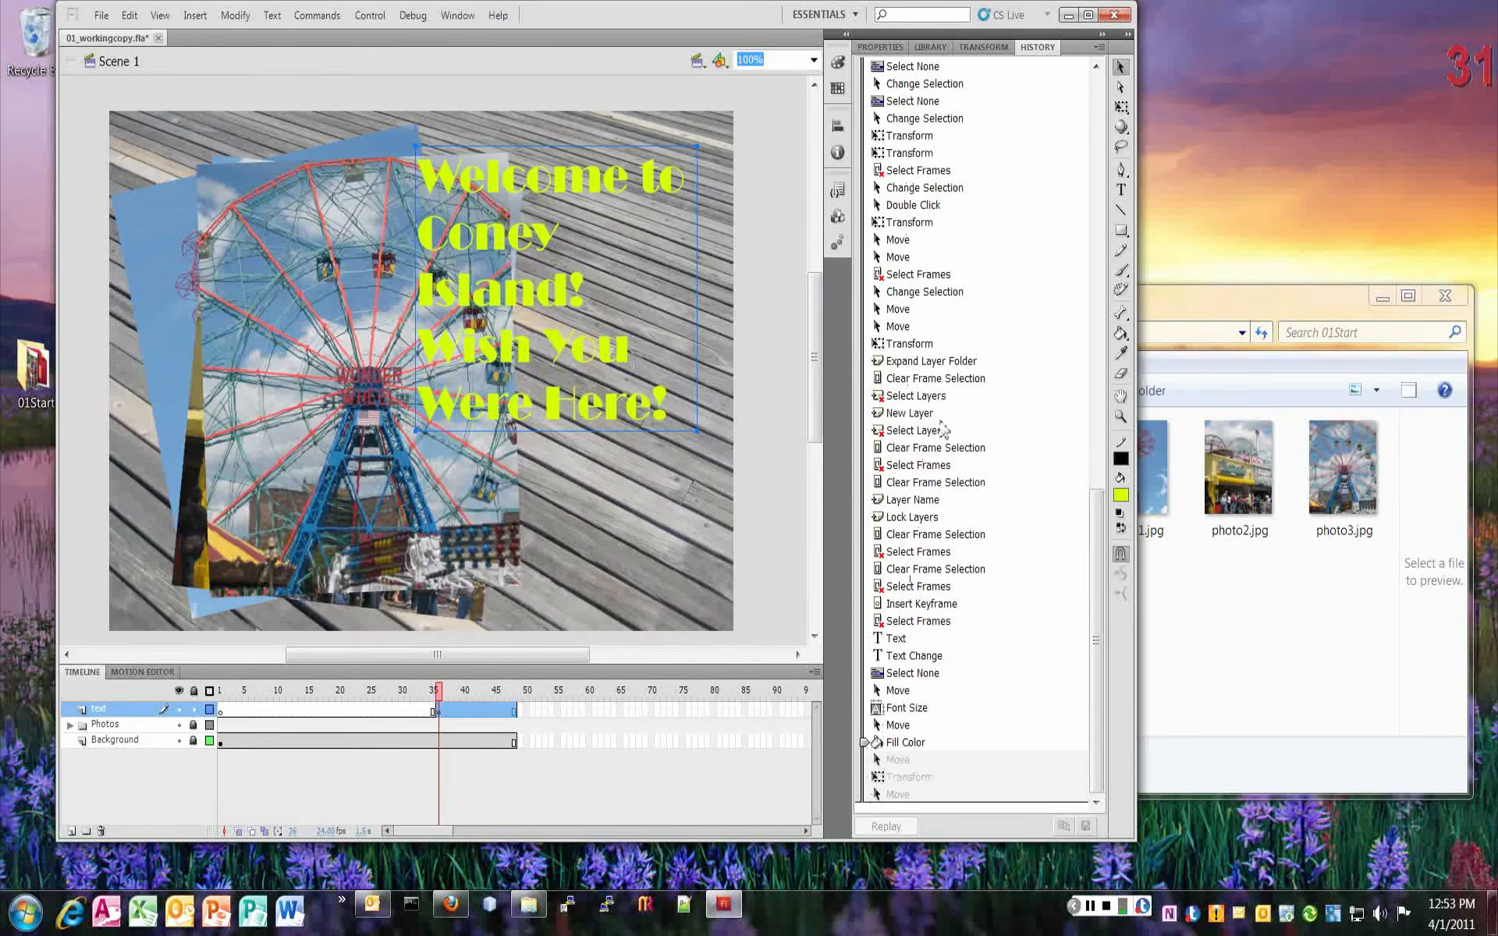
- Reapply the greeting text's first move and 10° rotation with the History slider, and save the file
left_click_drag(864, 742, 865, 825)
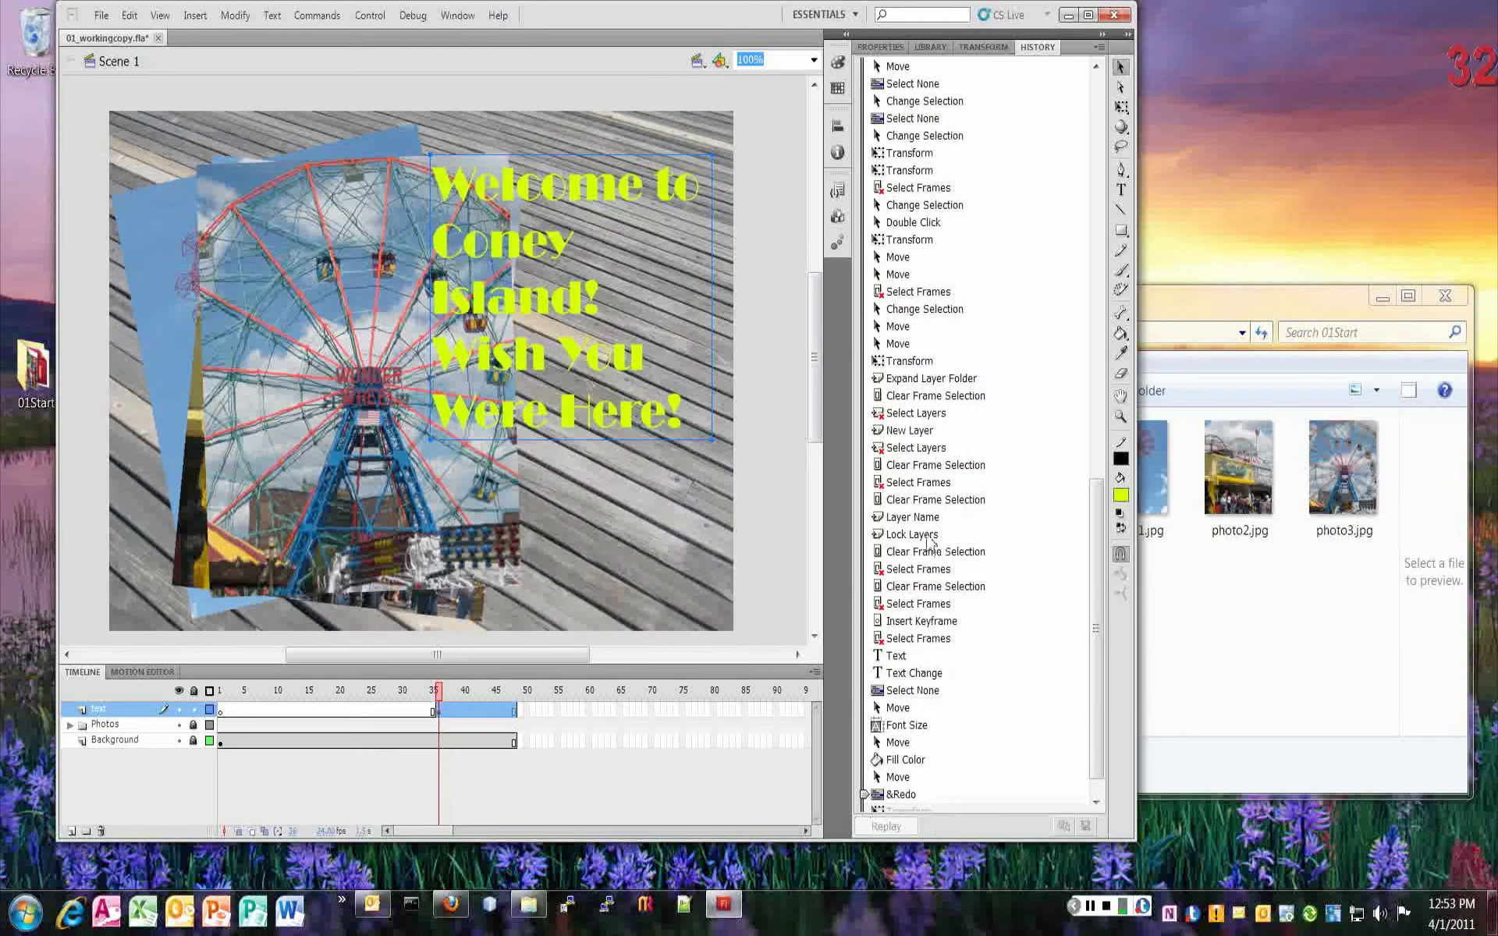
left_click(891, 259)
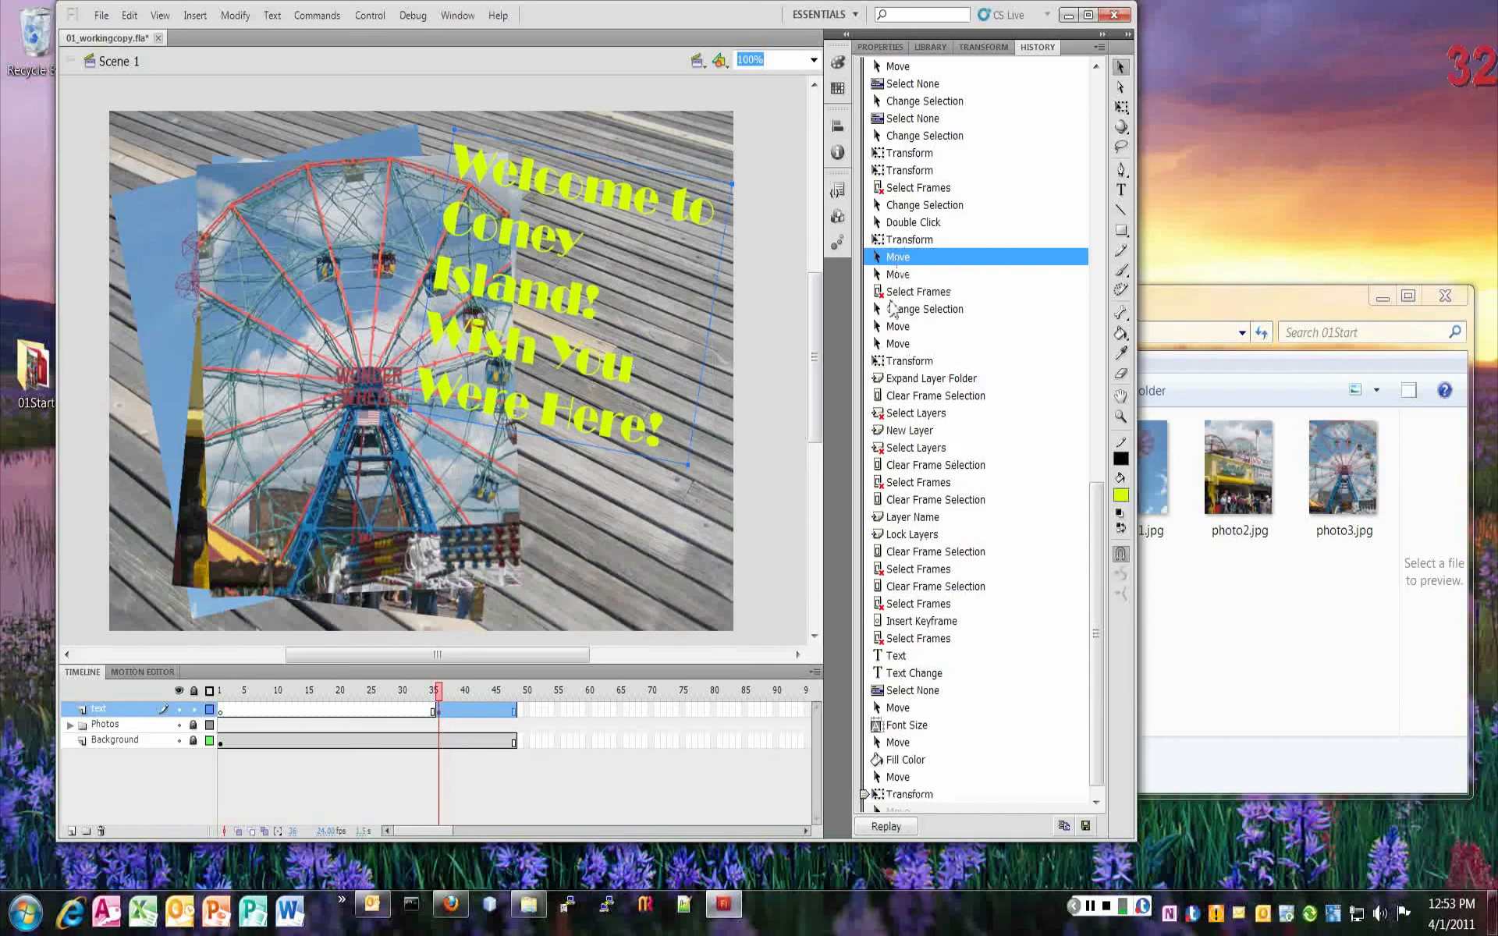
left_click(889, 292)
left_click(898, 380)
left_click(892, 123)
left_click(900, 261)
left_click(881, 46)
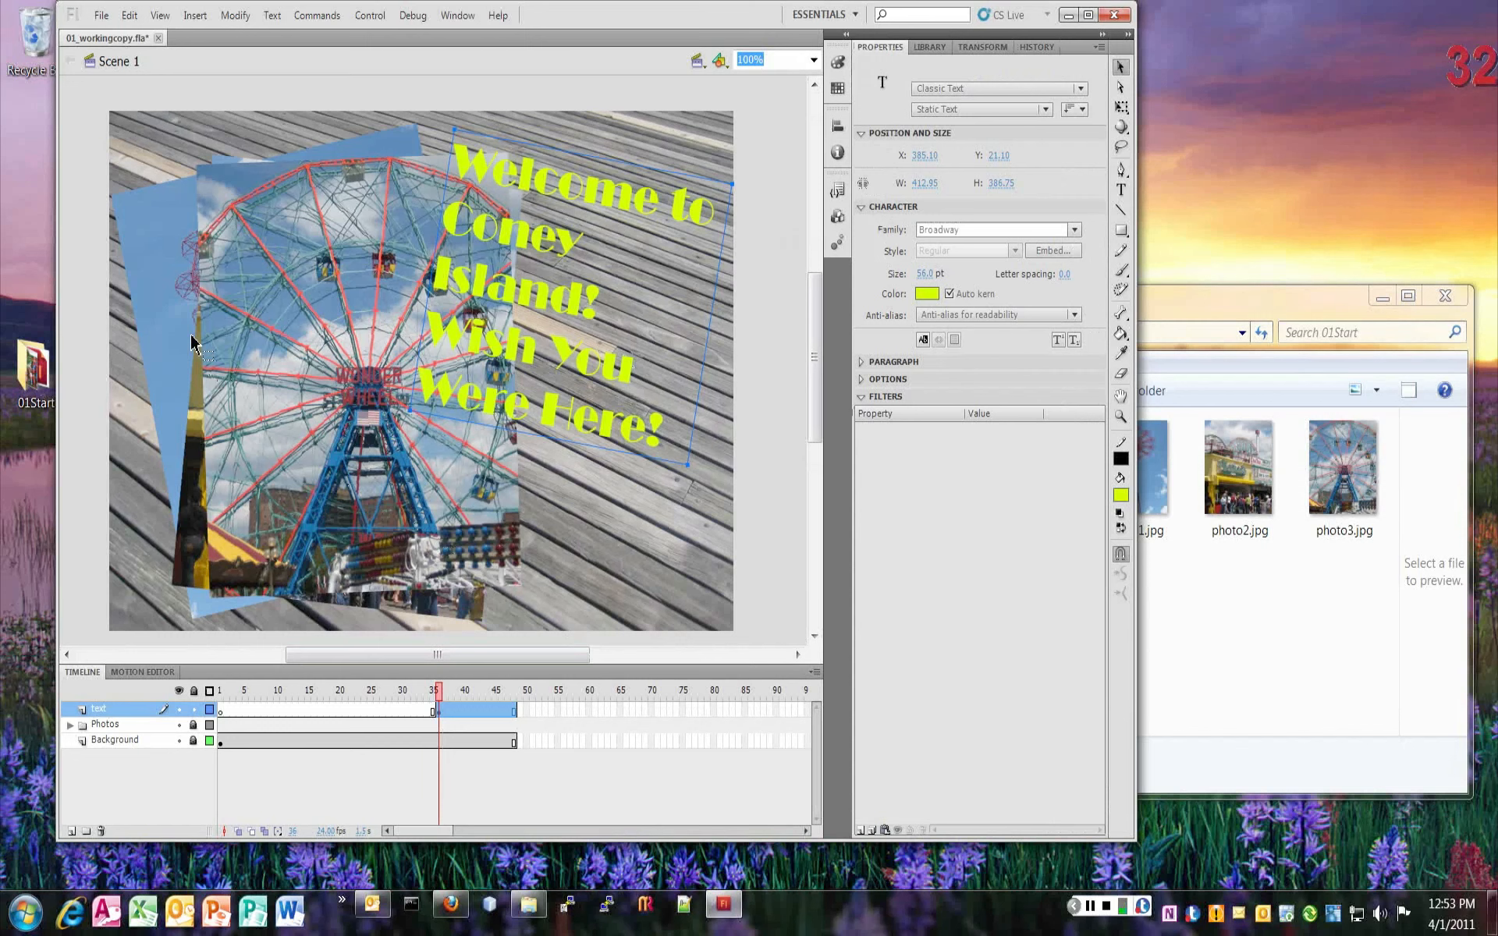
key("ctrl+s")
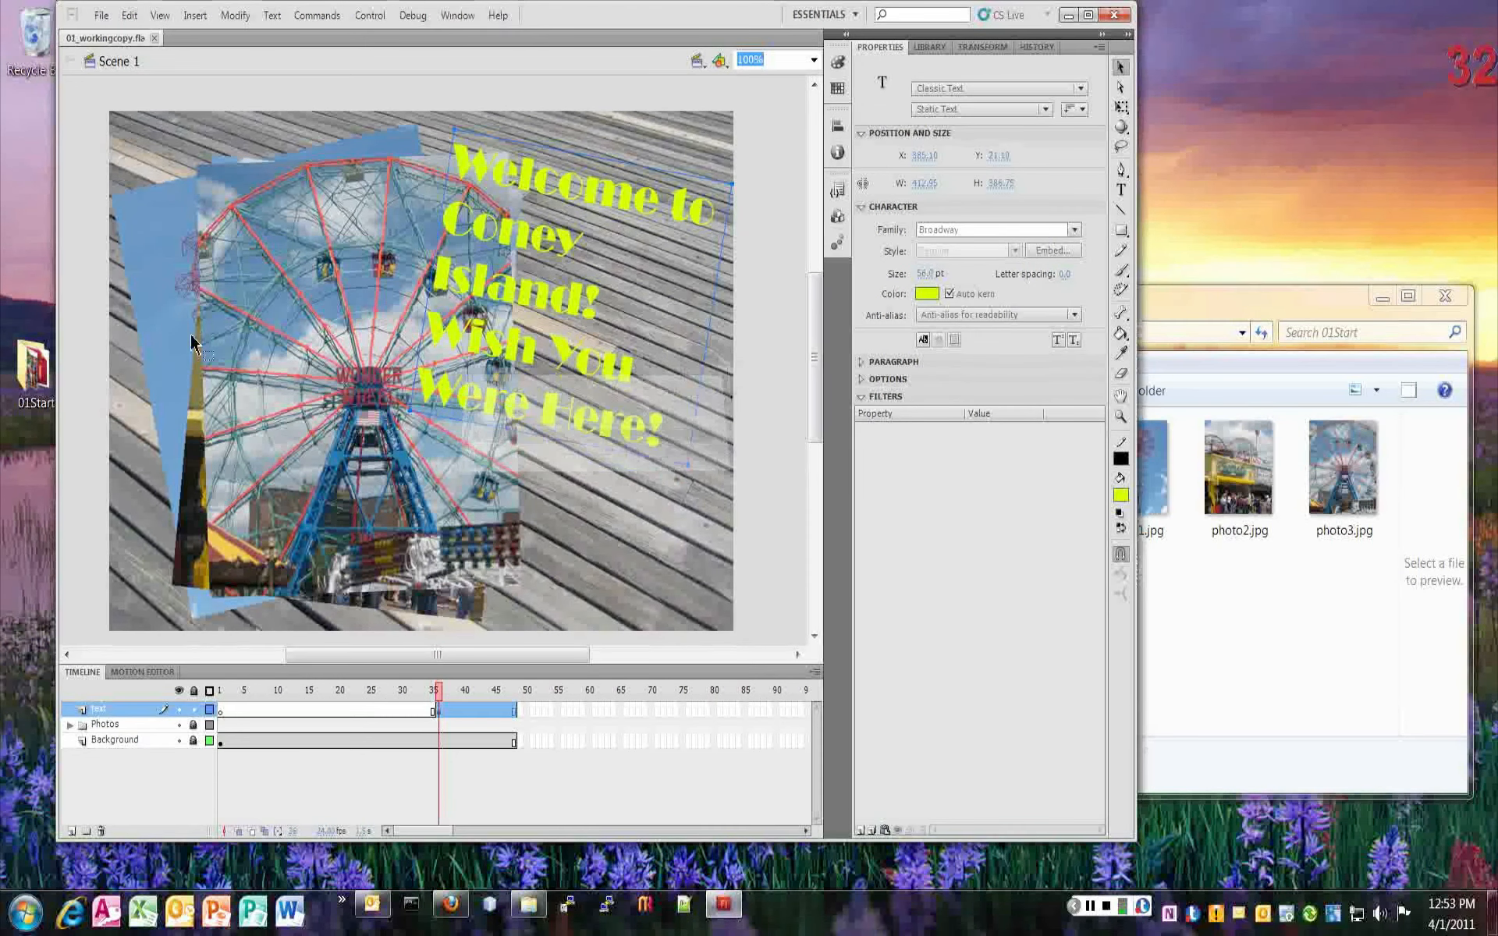
- Test the movie in Flash Professional to check the photo and text sequence, and close the preview
left_click(370, 15)
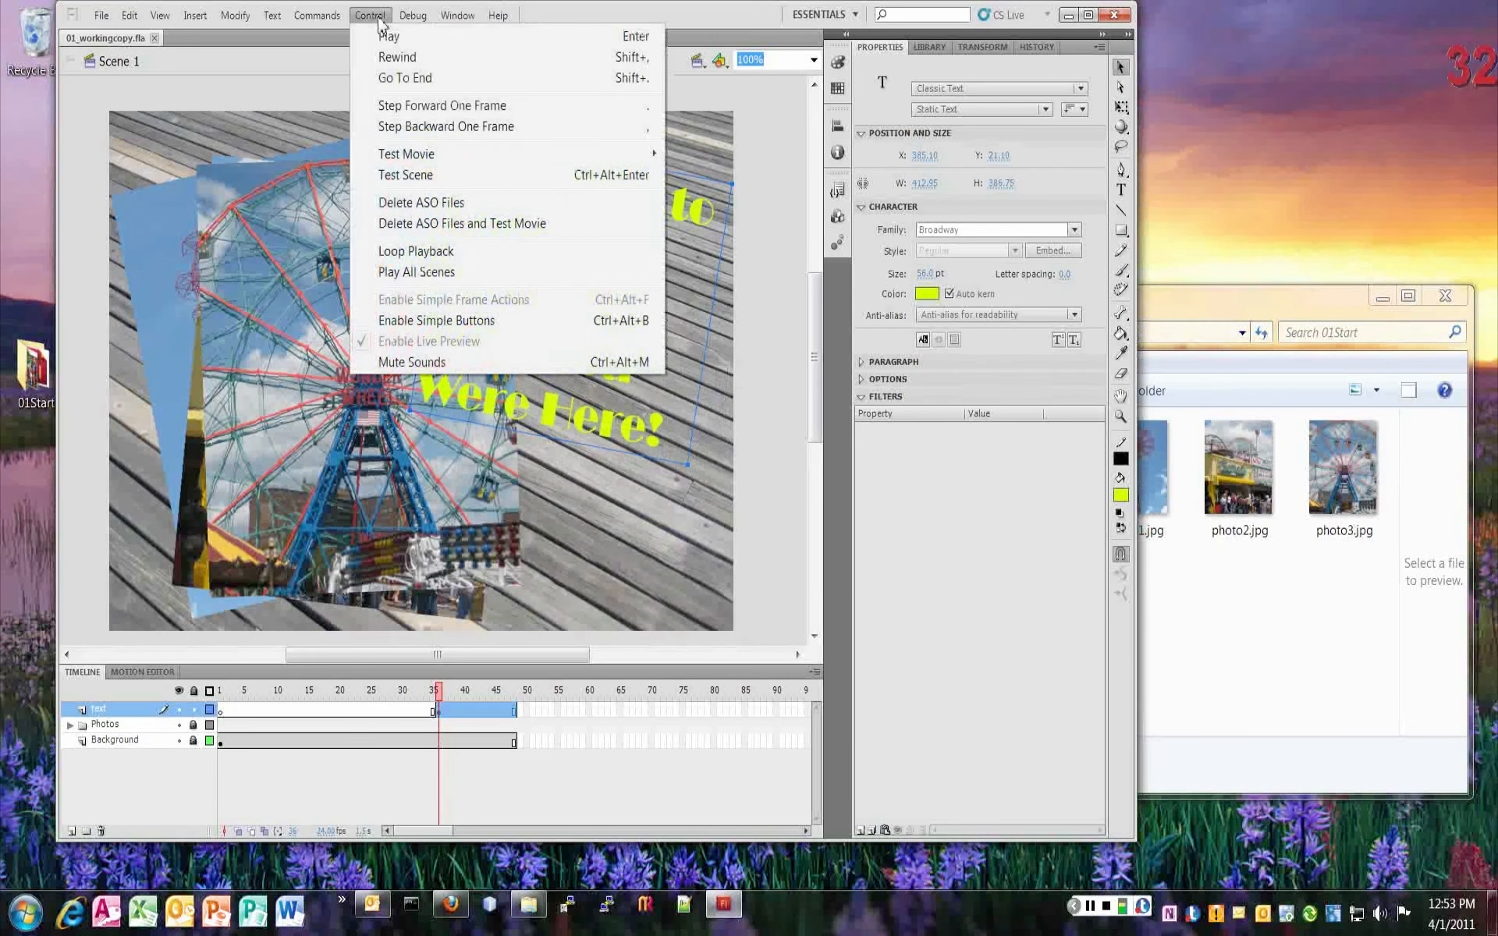
mouse_move(658, 156)
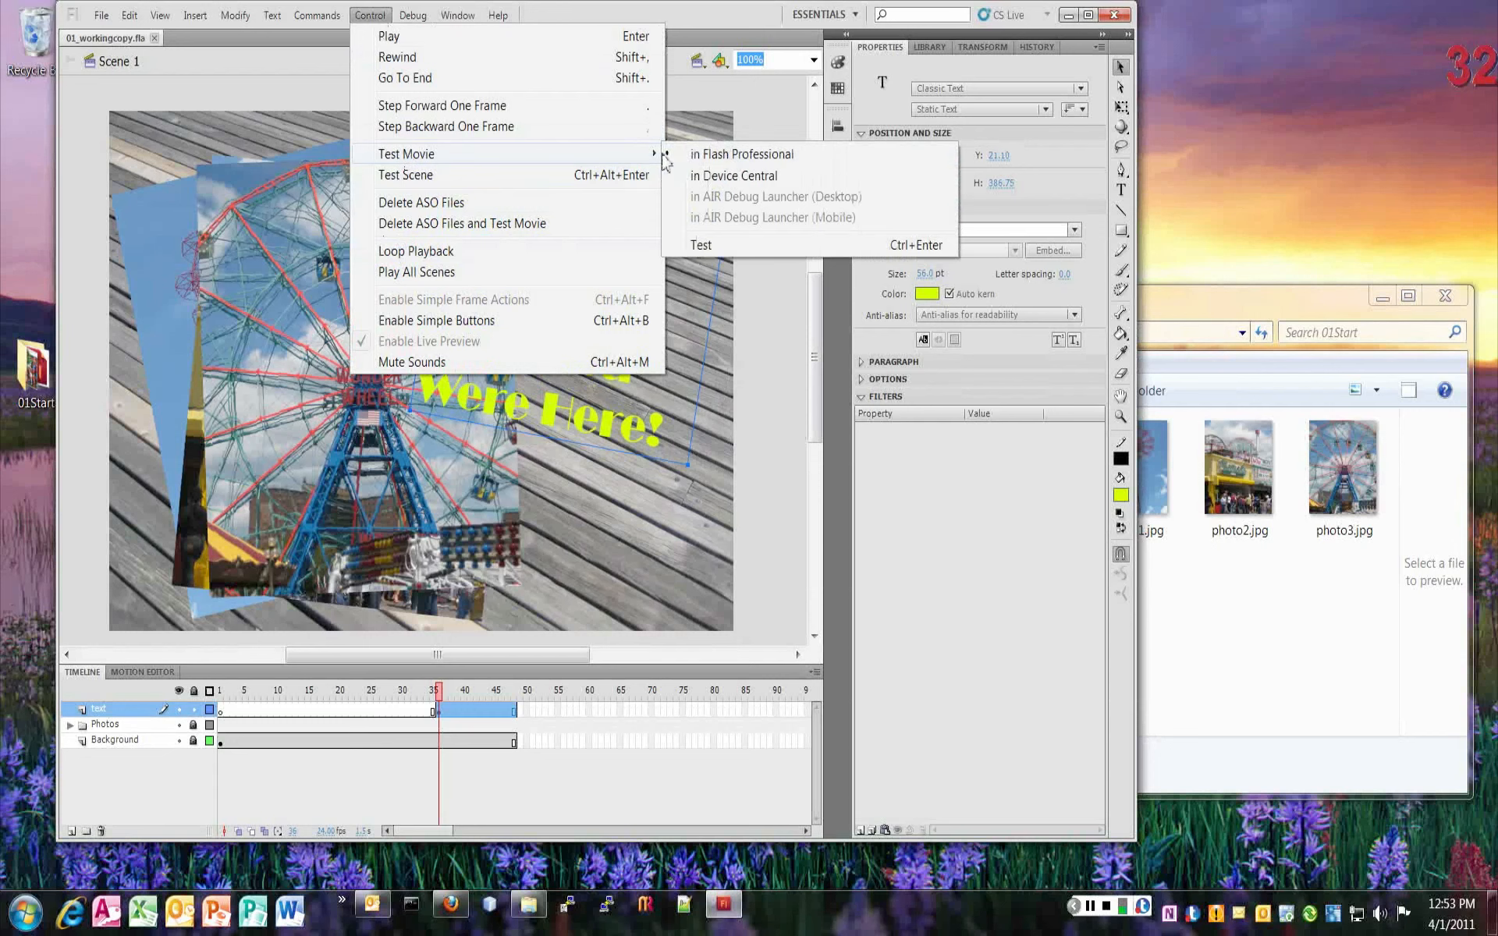
left_click(737, 161)
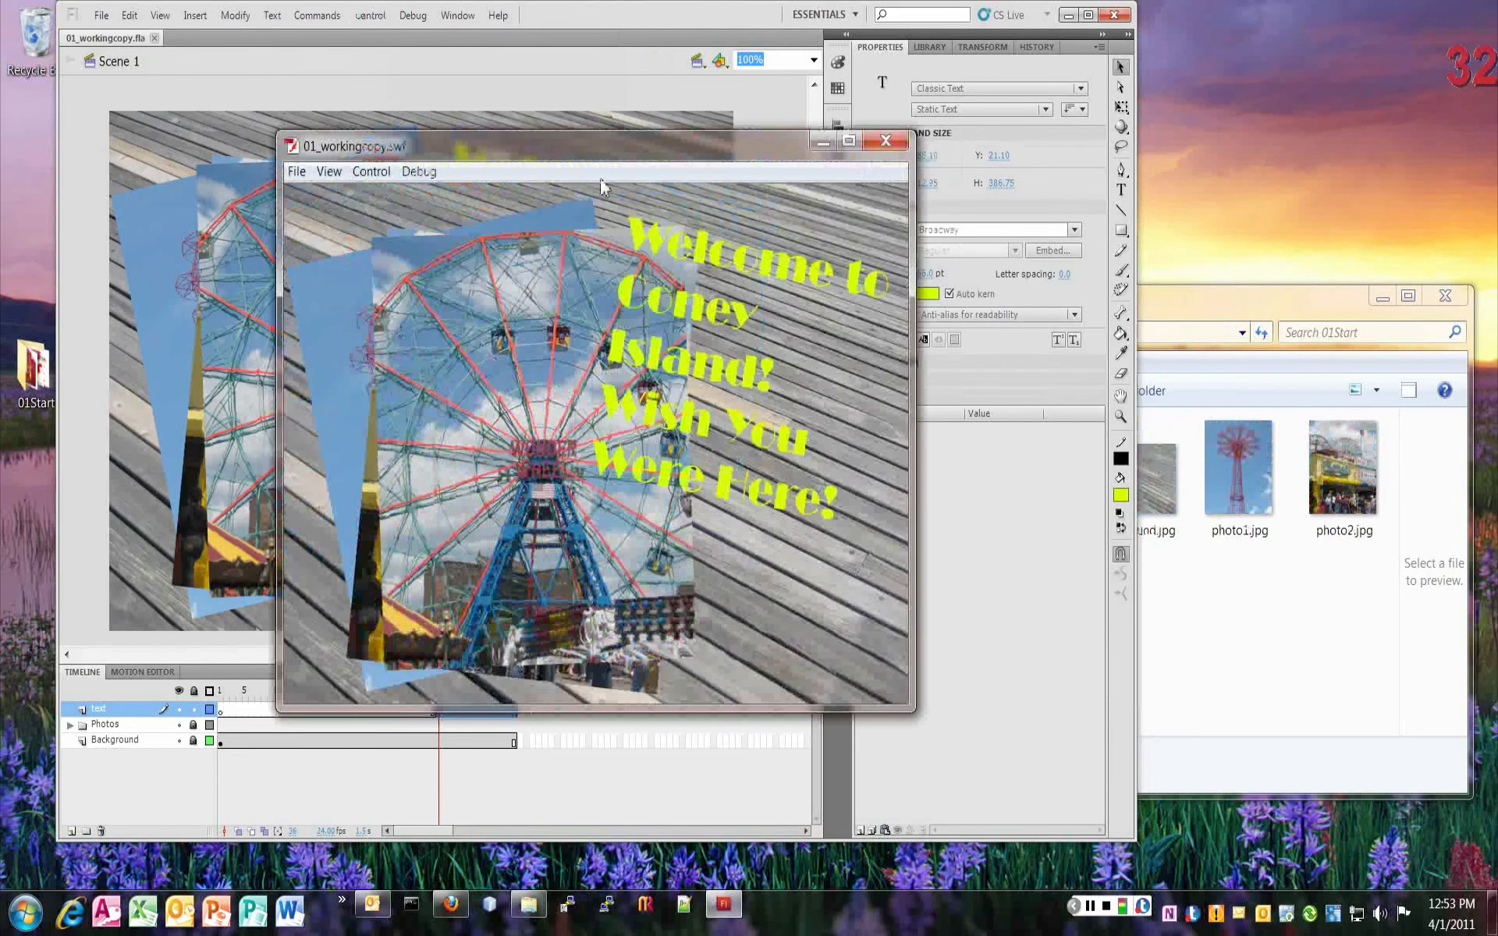
left_click_drag(601, 146, 569, 100)
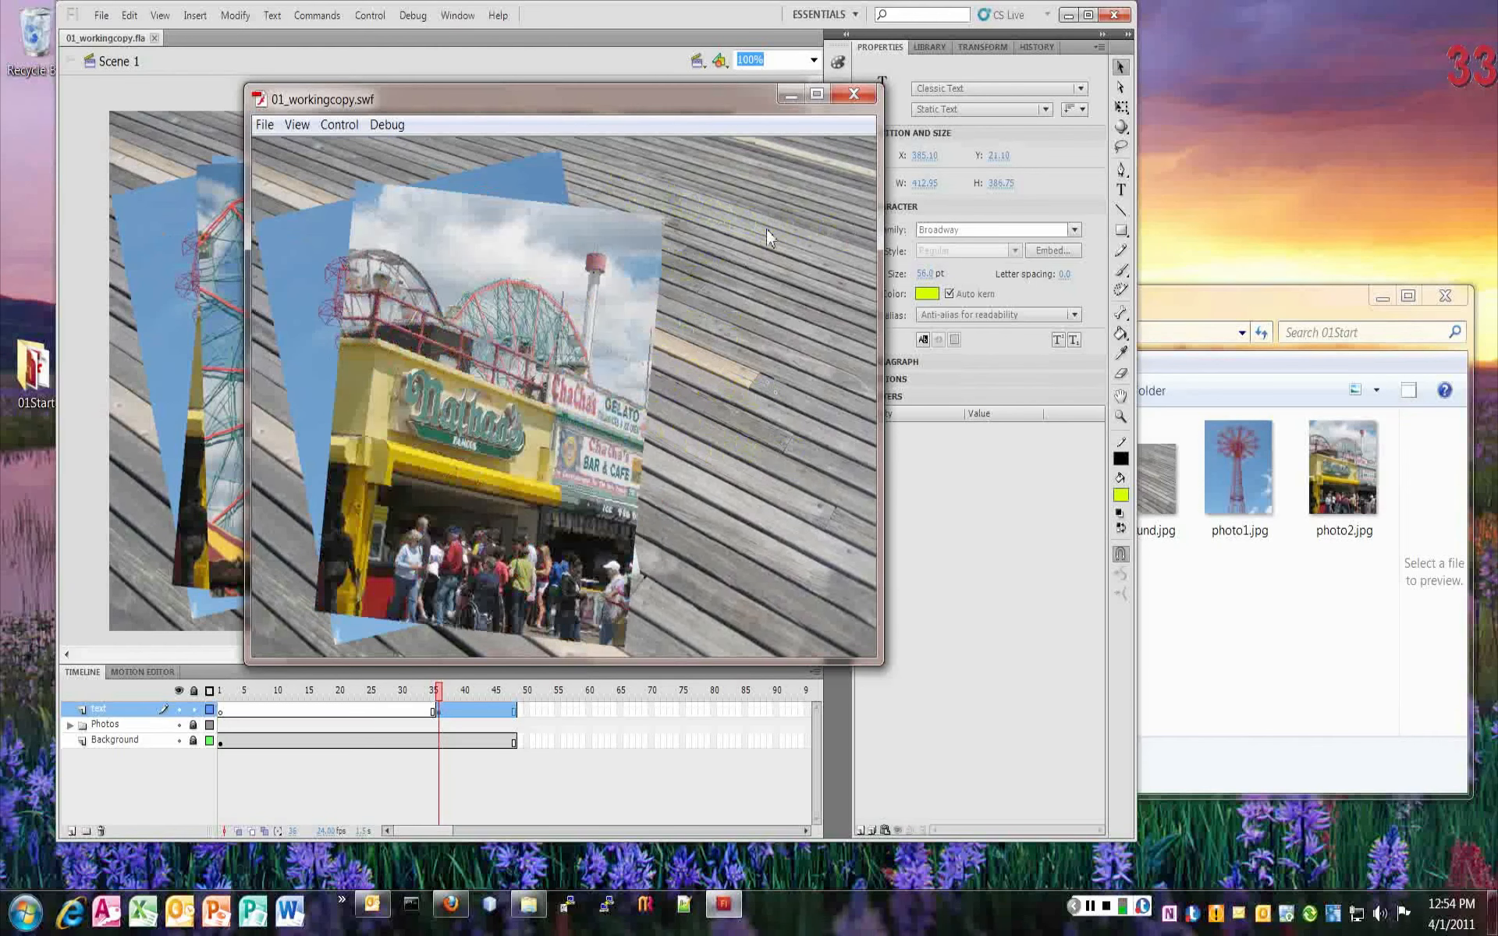
left_click(854, 97)
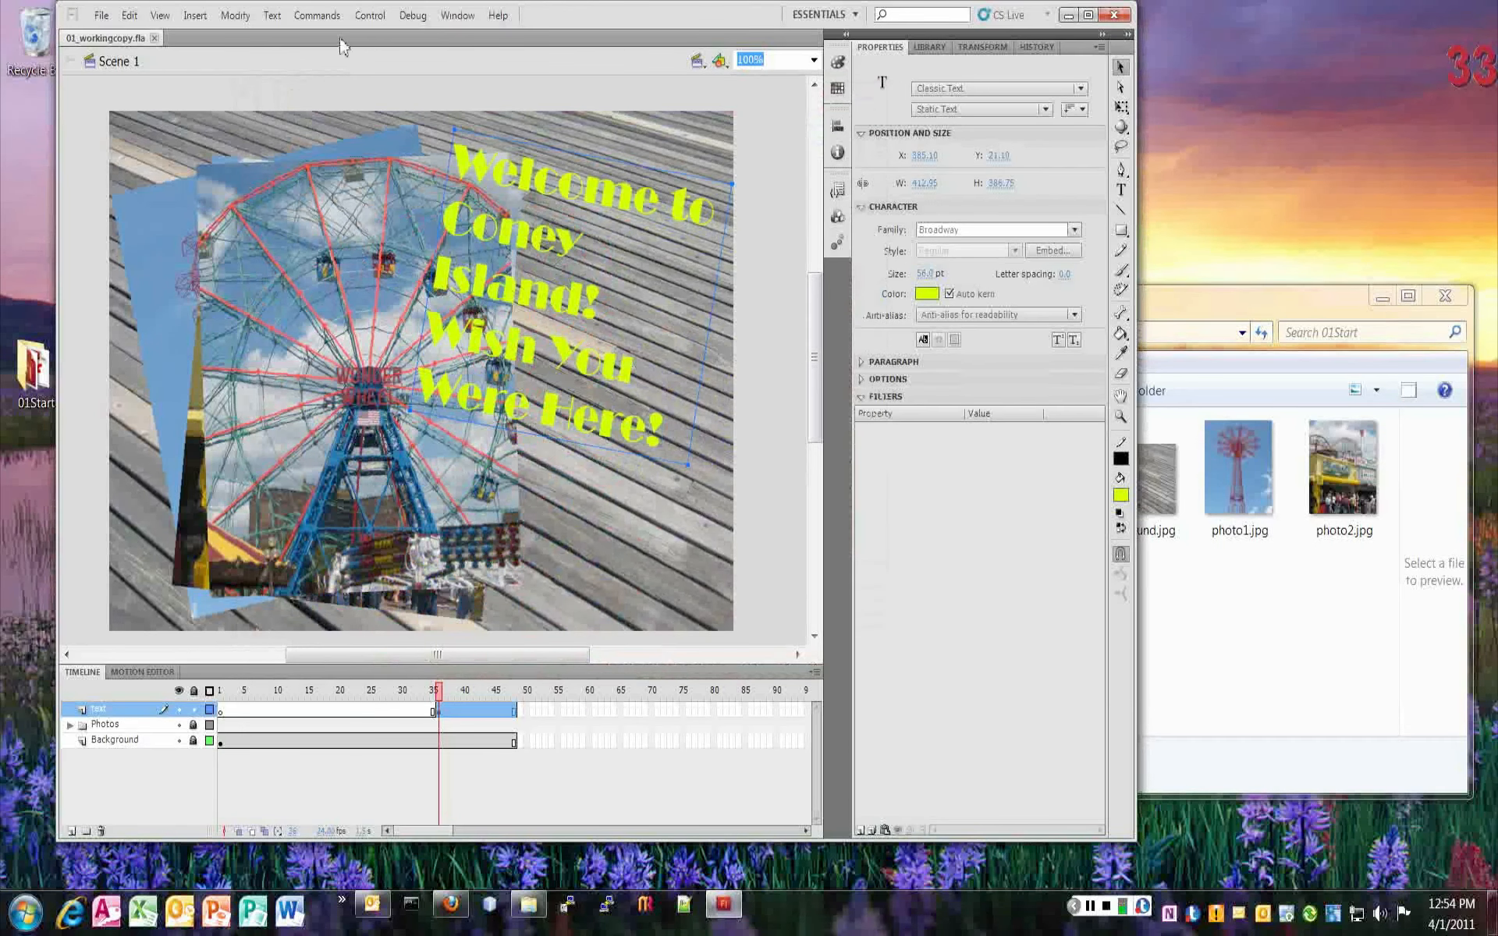
- Switch to the 01Start folder window, play 01_workingcopy.swf in Flash Player and close the player
left_click(1289, 719)
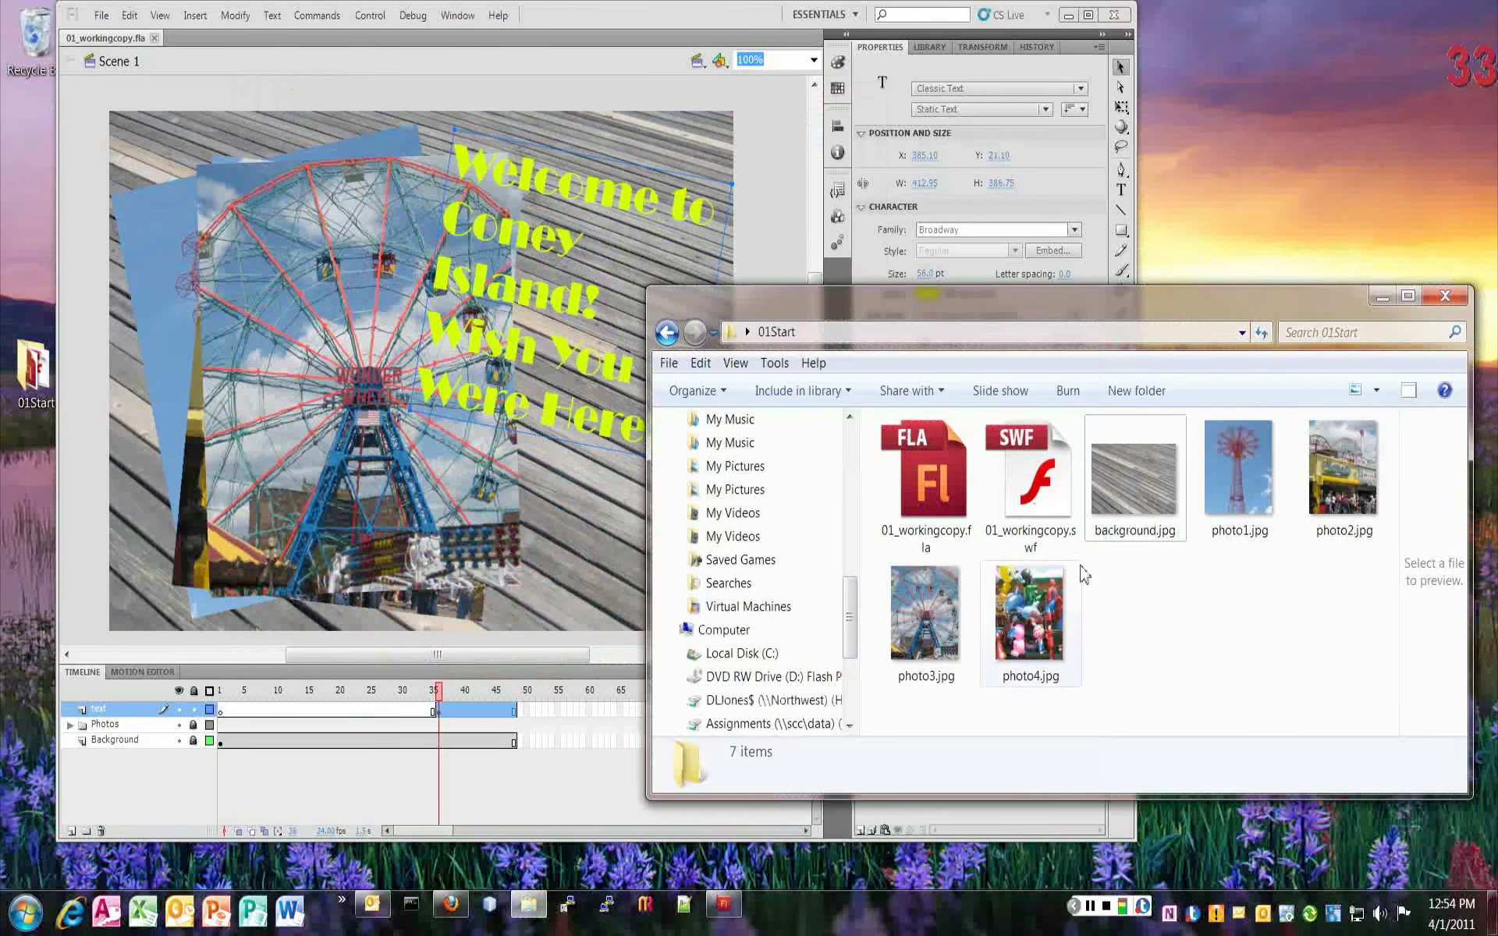
left_click_drag(1086, 289, 1089, 278)
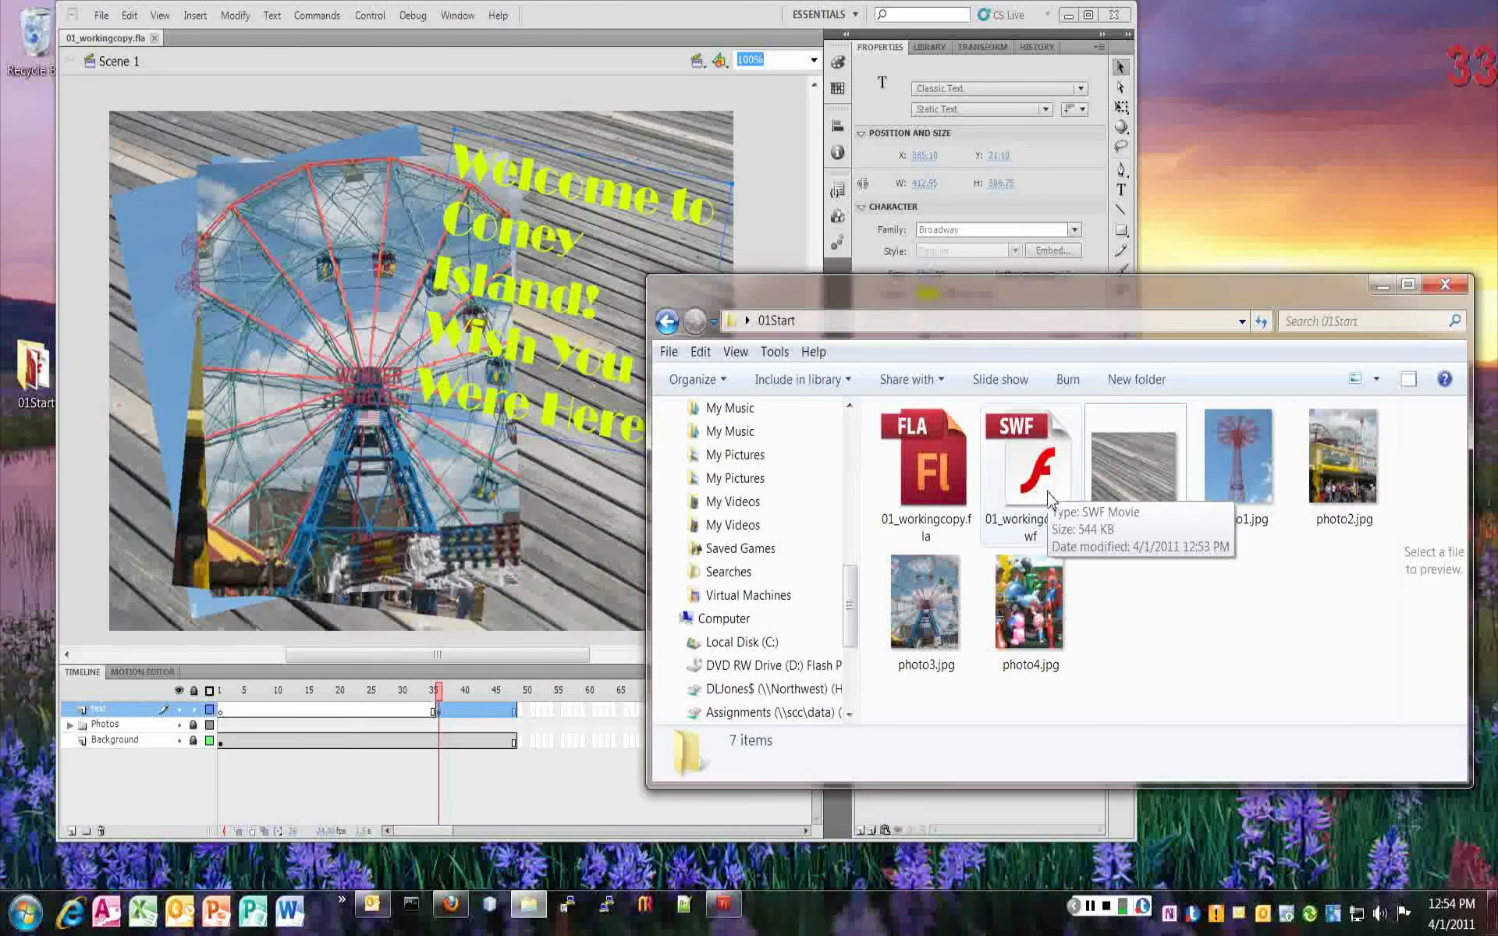
left_click_drag(987, 290, 1041, 331)
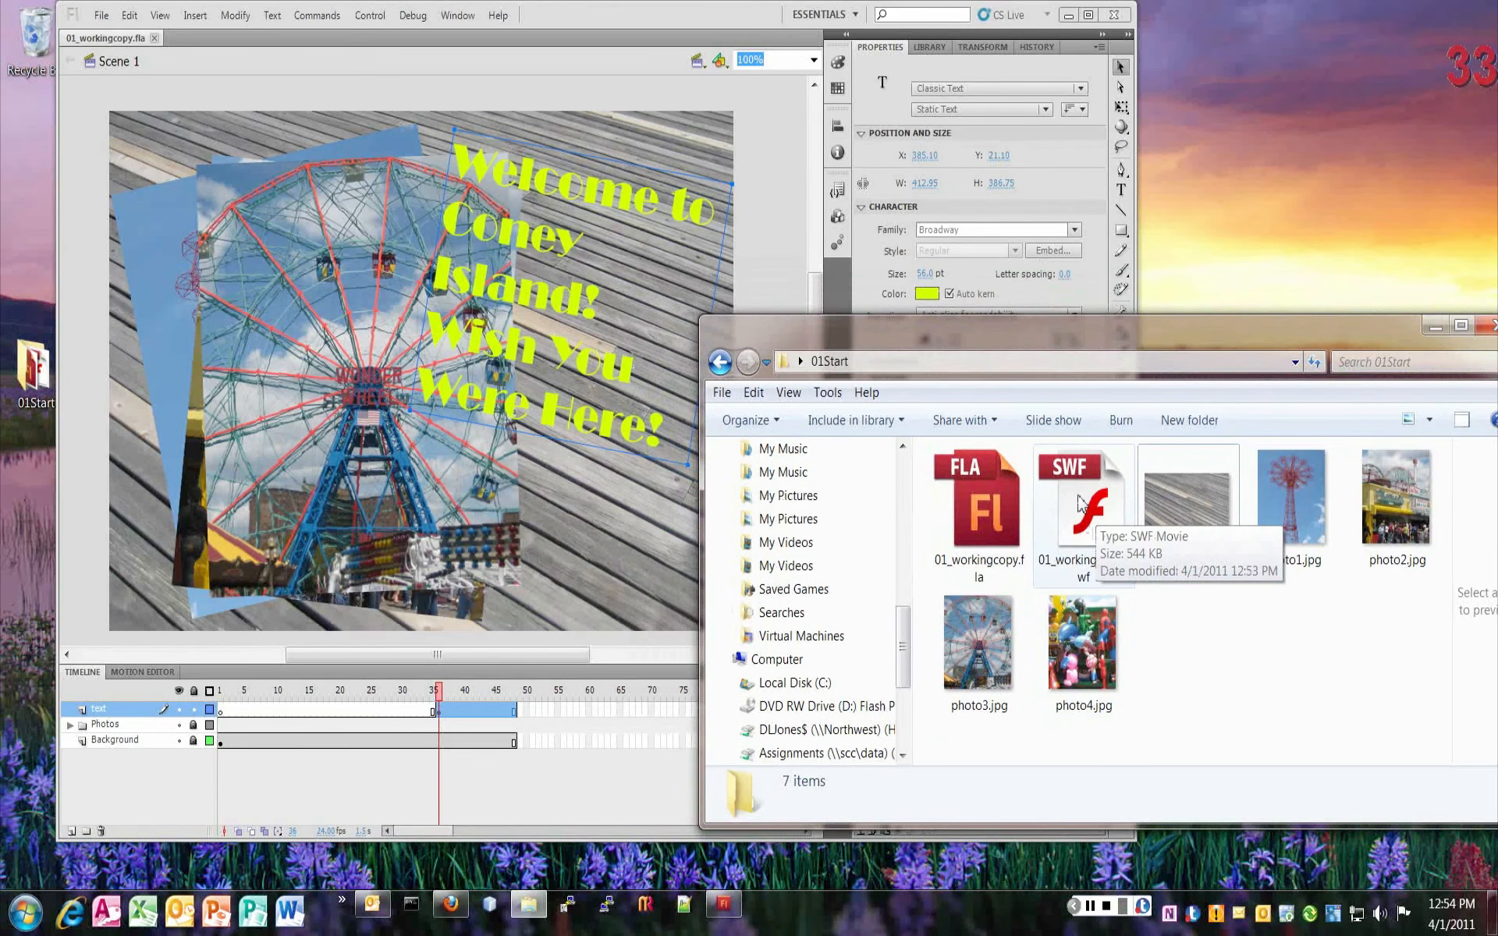
double_click(1081, 503)
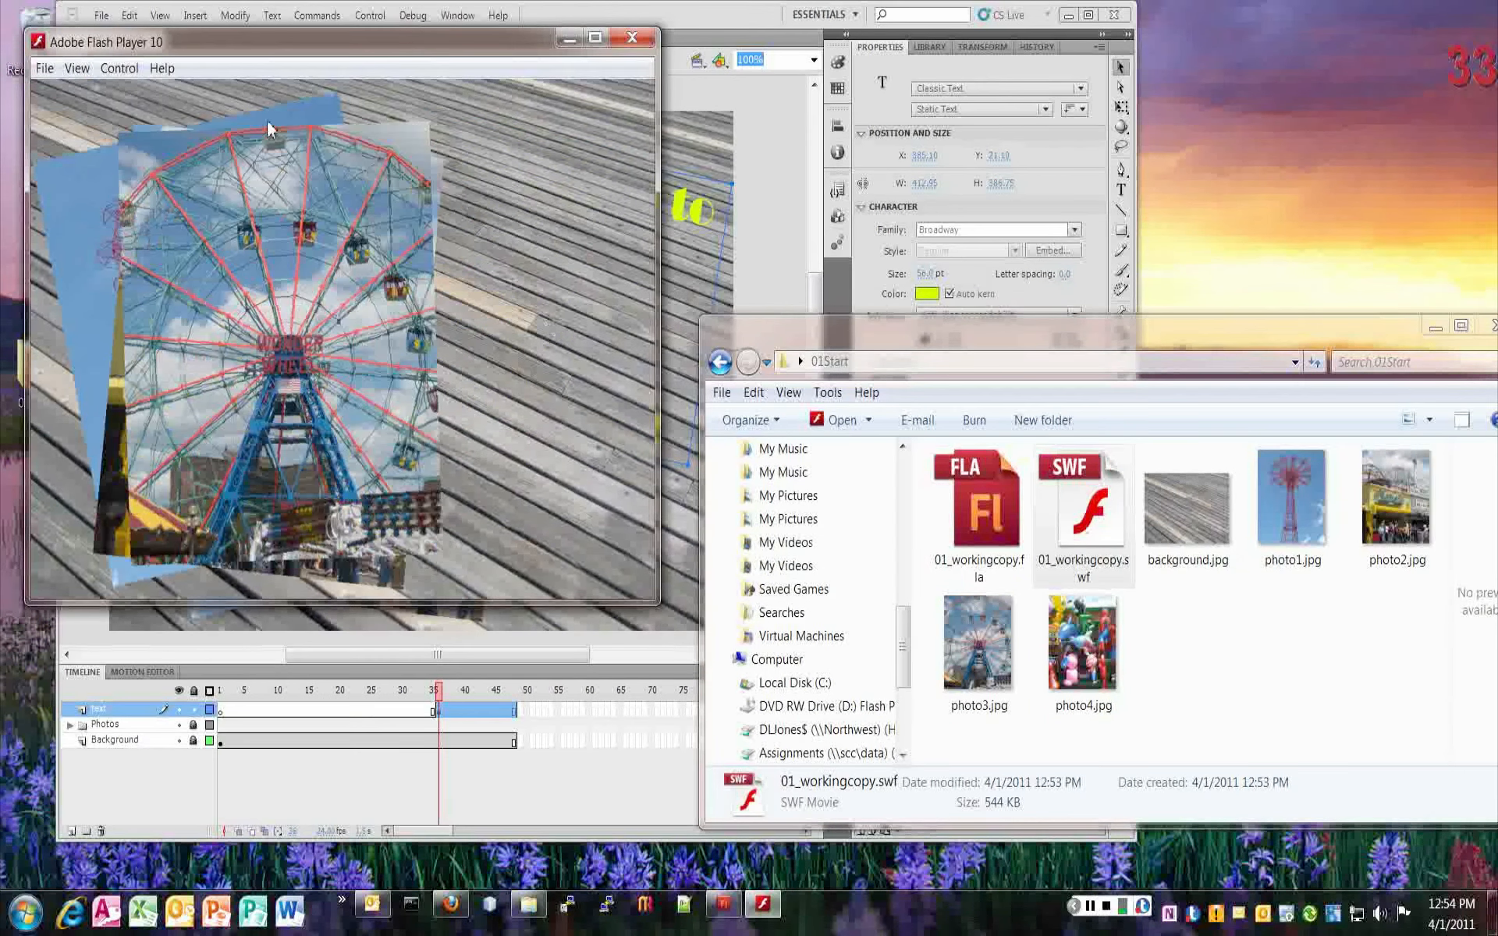
left_click(629, 40)
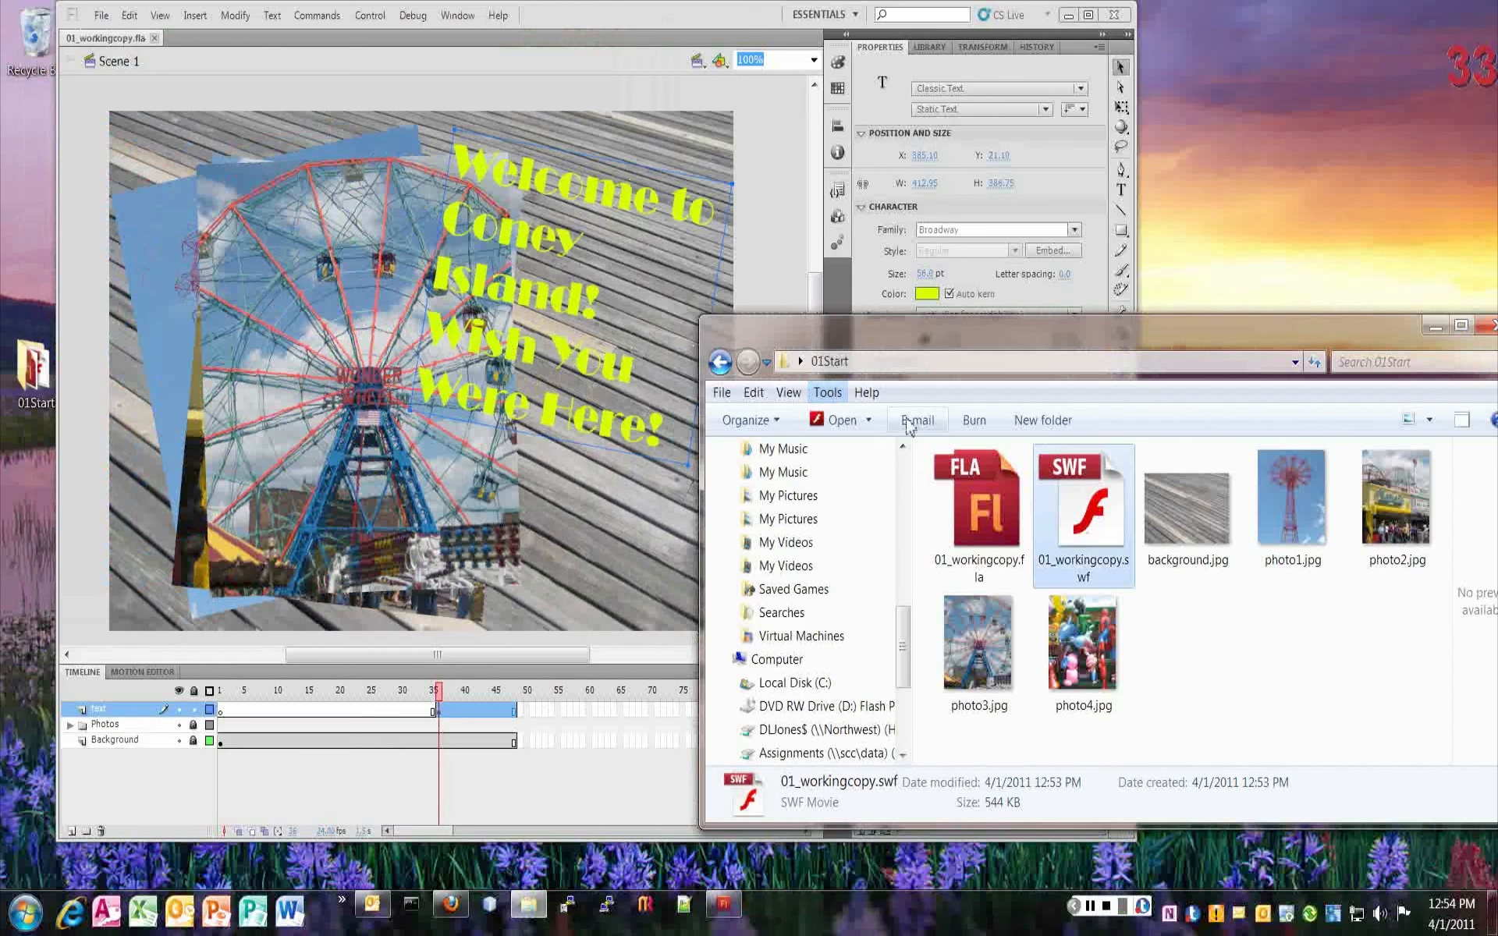
- Return to Flash Professional, view the library contents, and deselect the greeting text to show the document properties
left_click(879, 59)
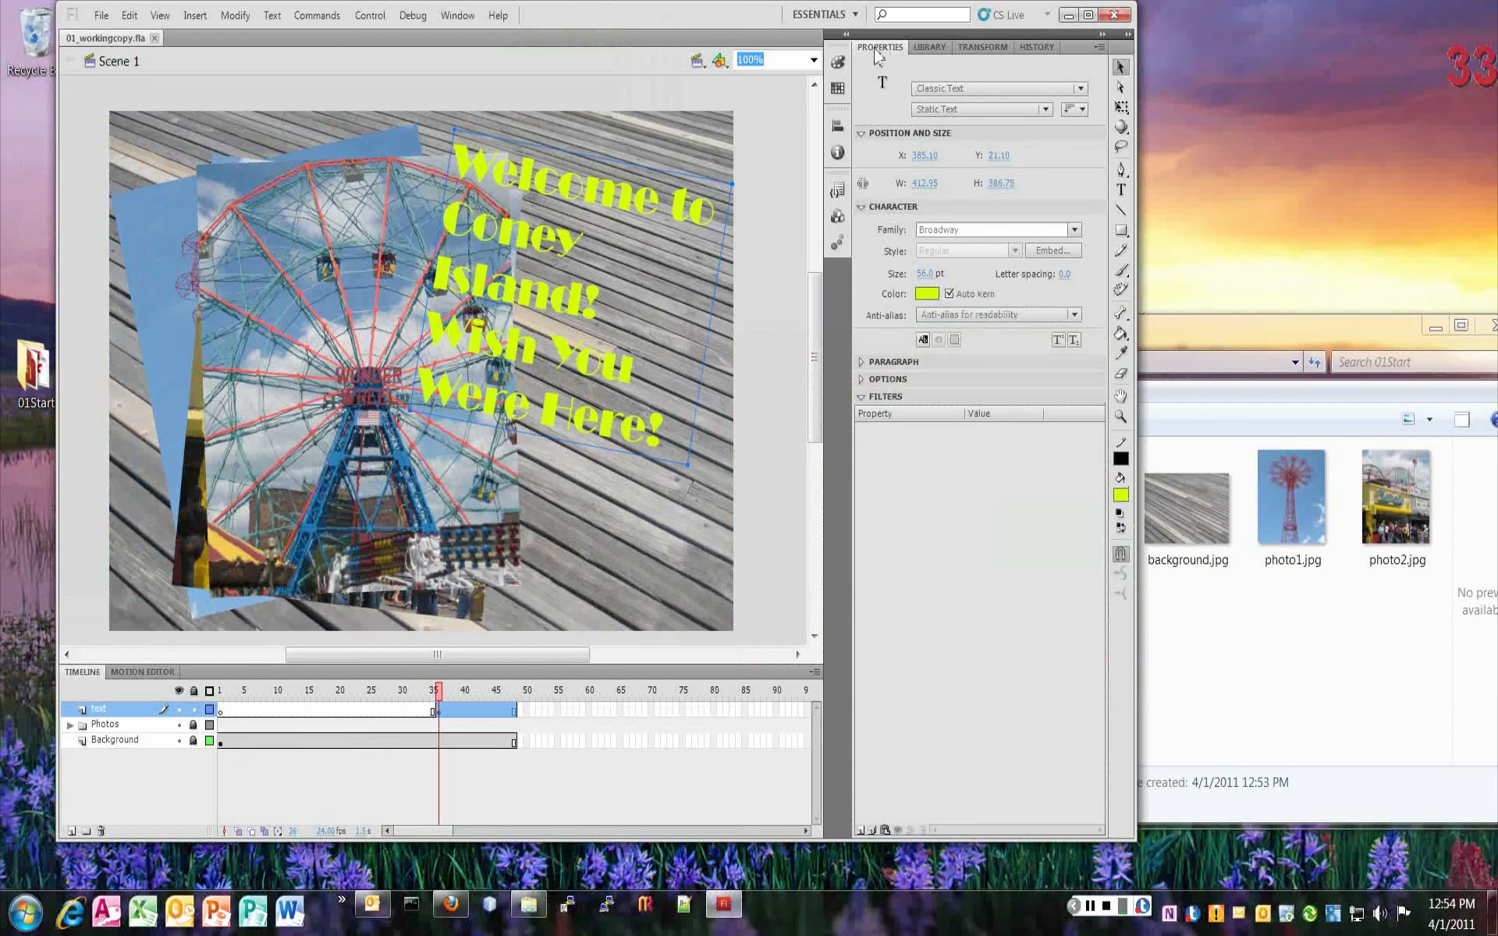
left_click(930, 47)
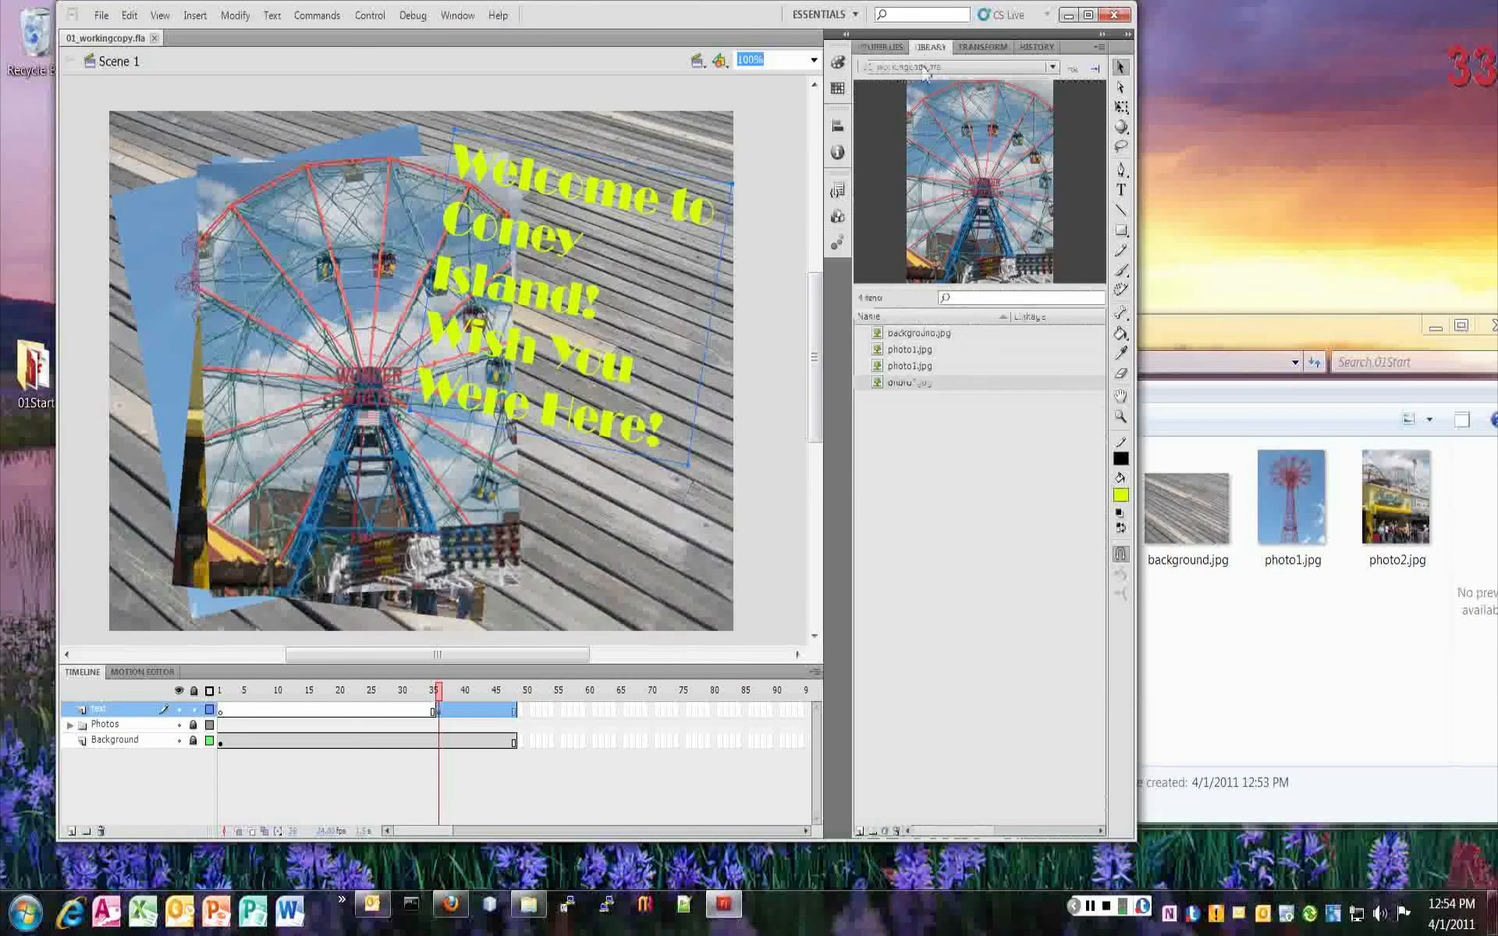
left_click(880, 47)
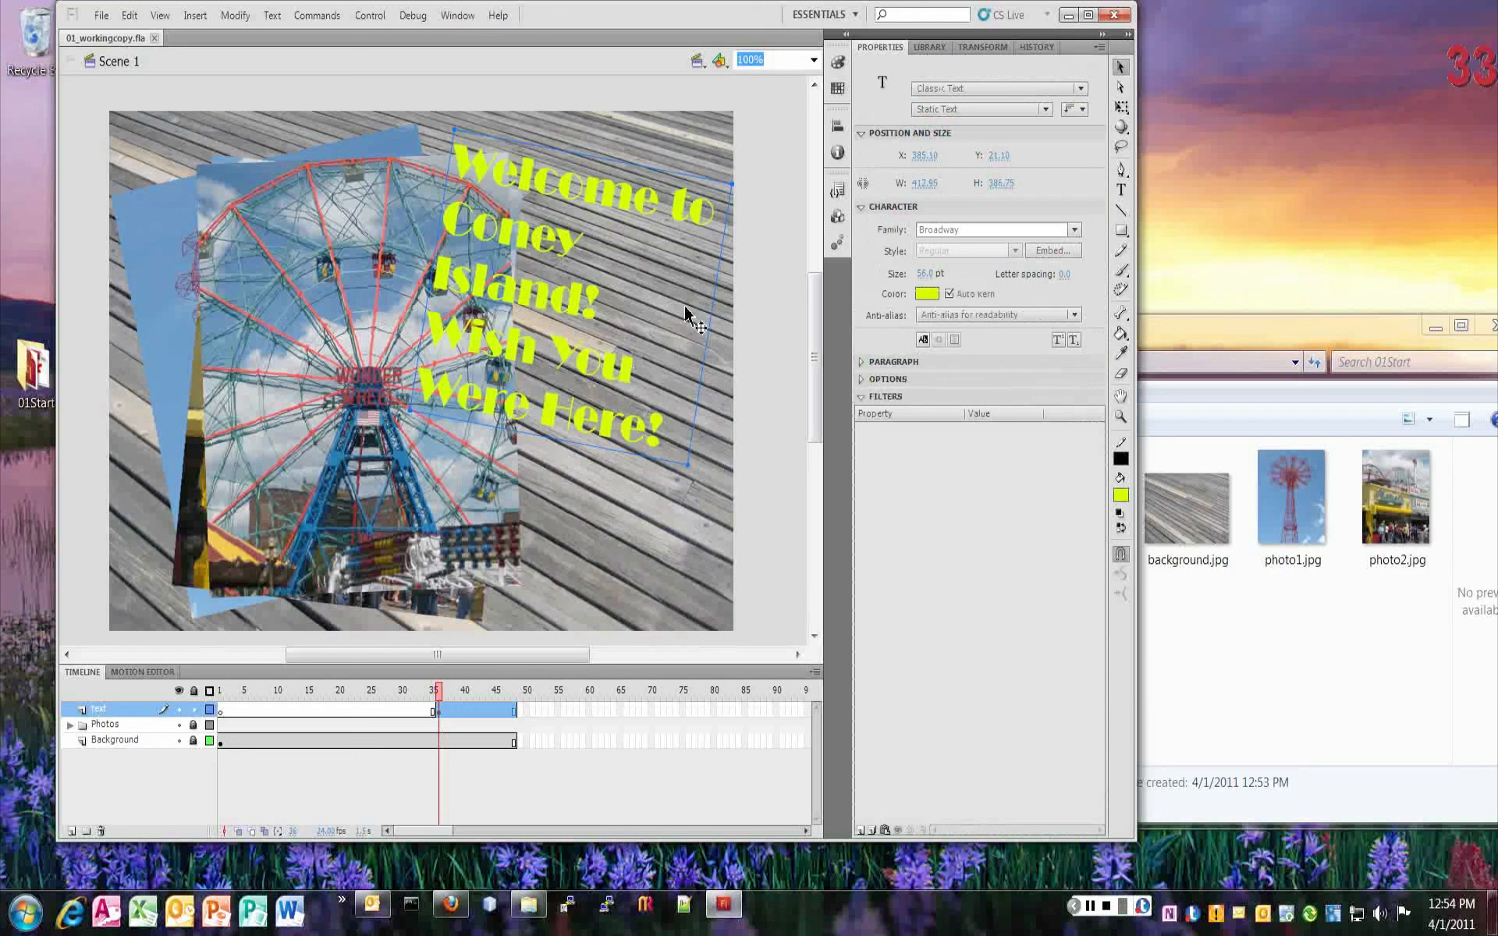
left_click(659, 113)
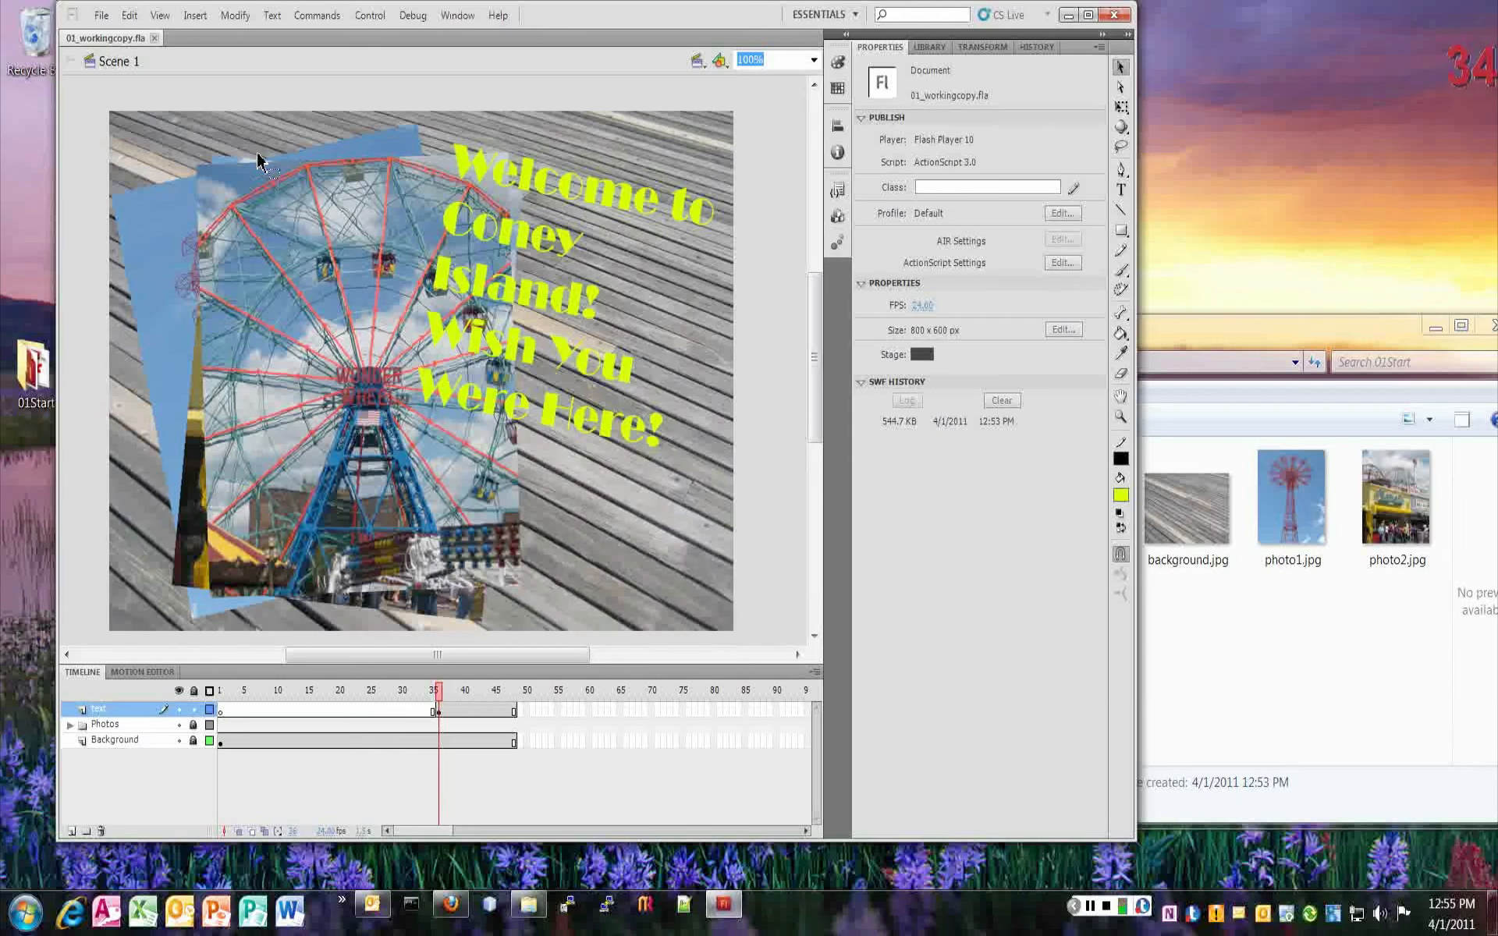
- Turn off Loop in the HTML publish settings, publish the SWF and HTML files, and accept the settings
left_click(102, 17)
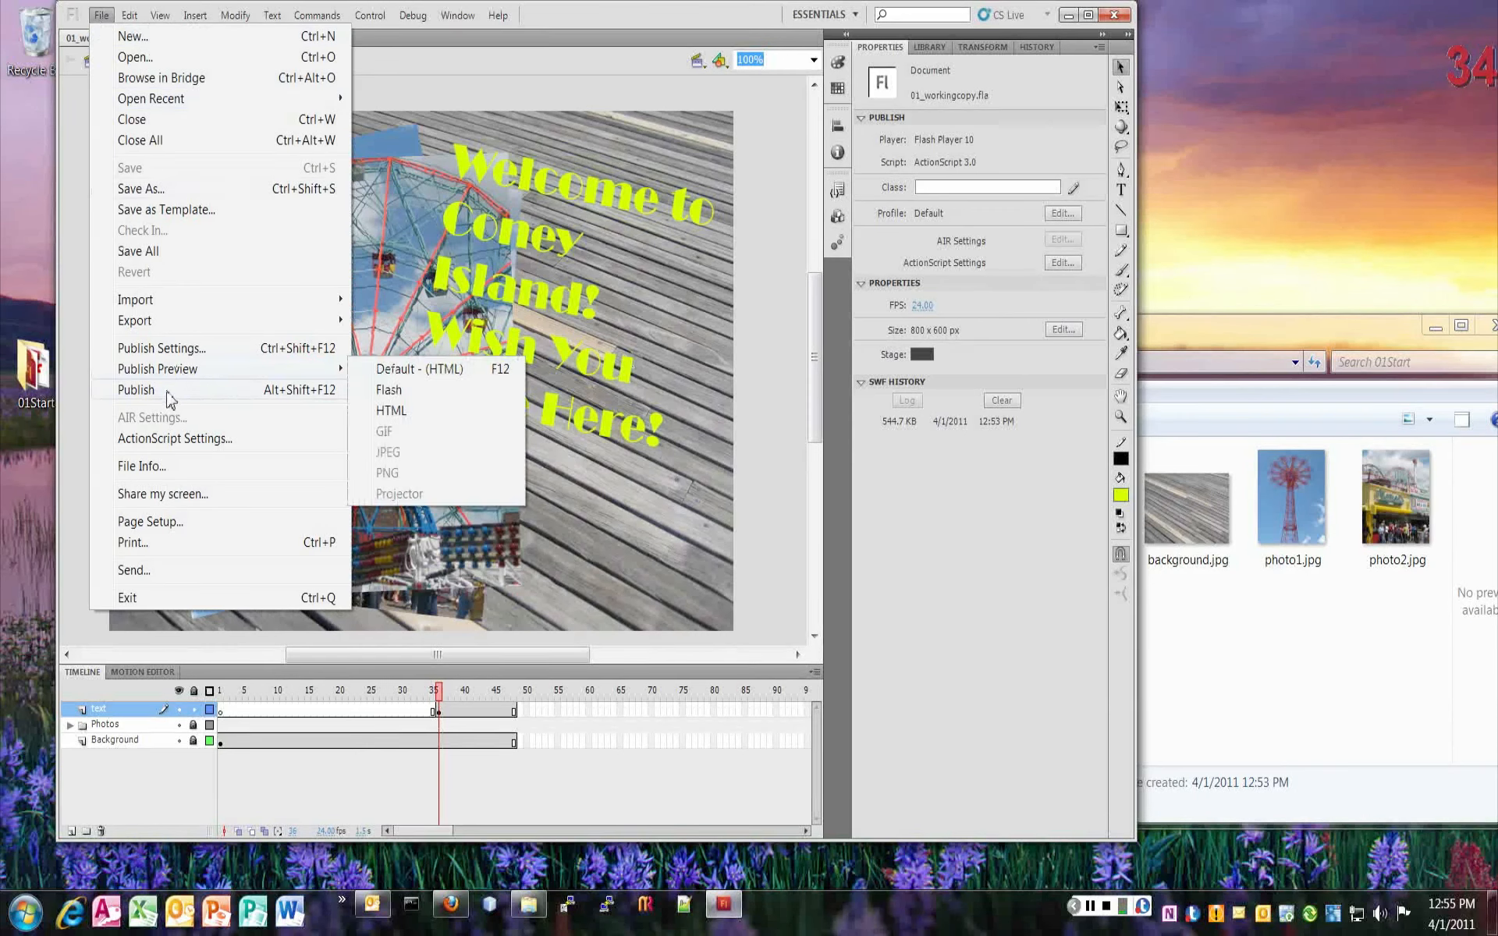
left_click(178, 349)
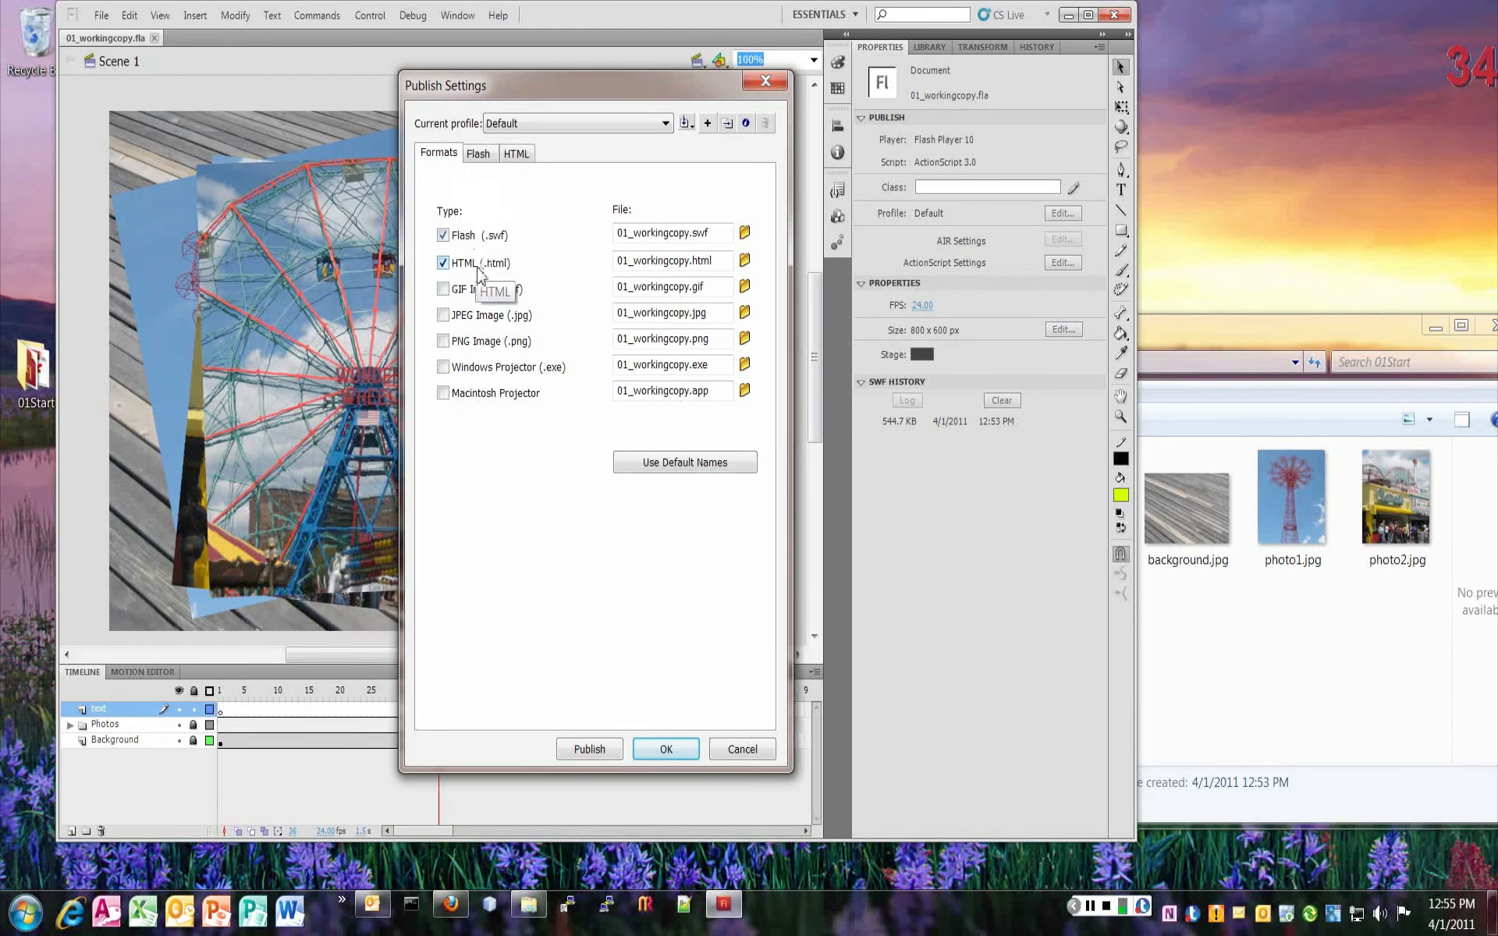
left_click(517, 155)
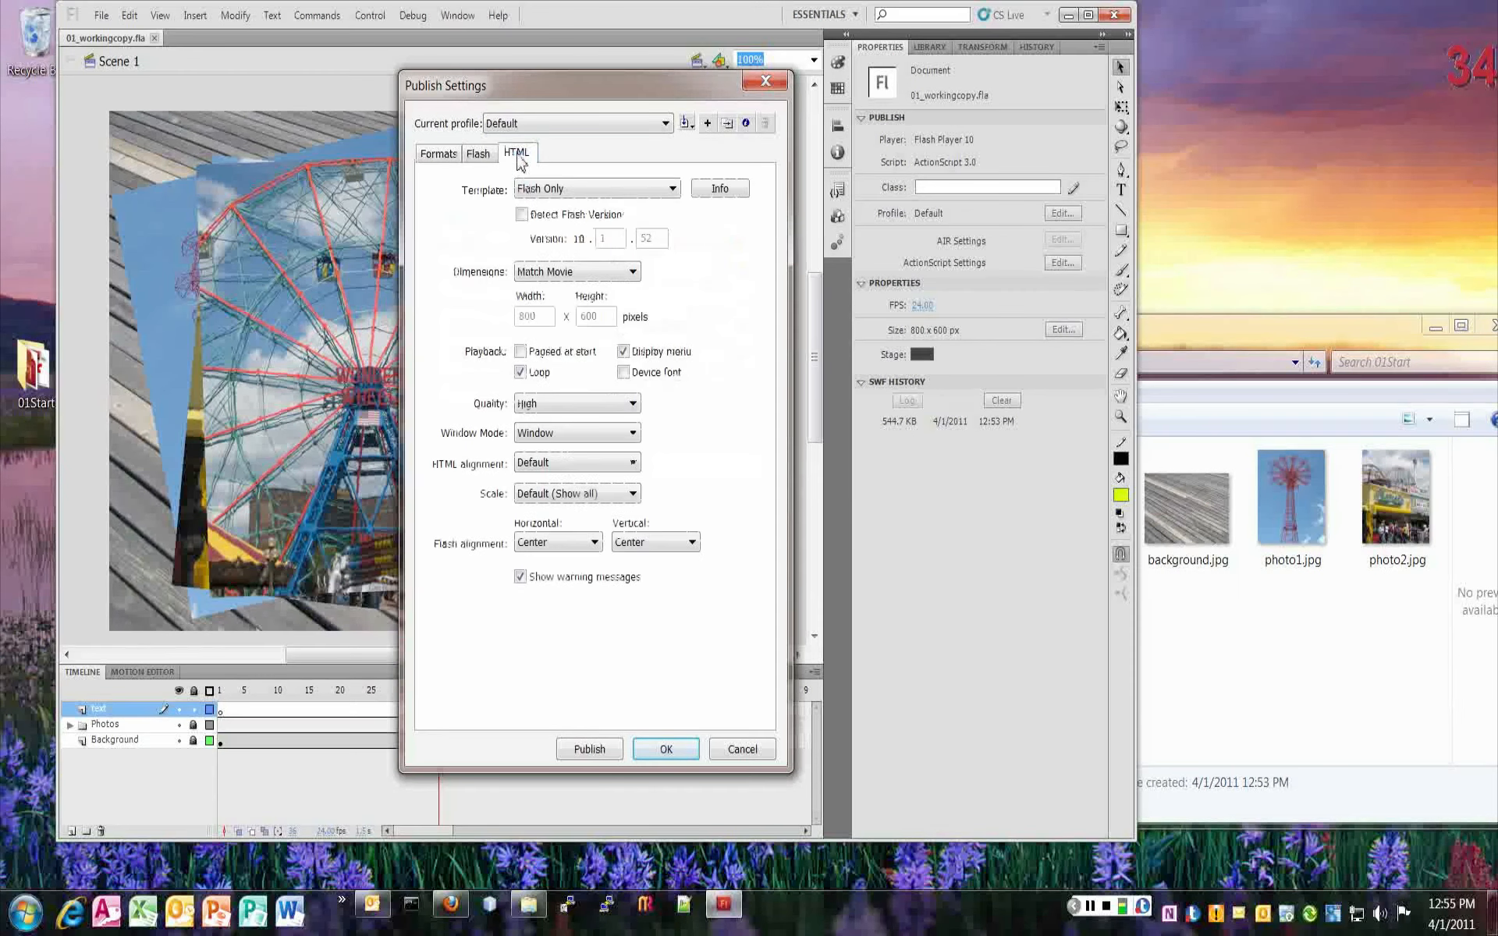
left_click(527, 378)
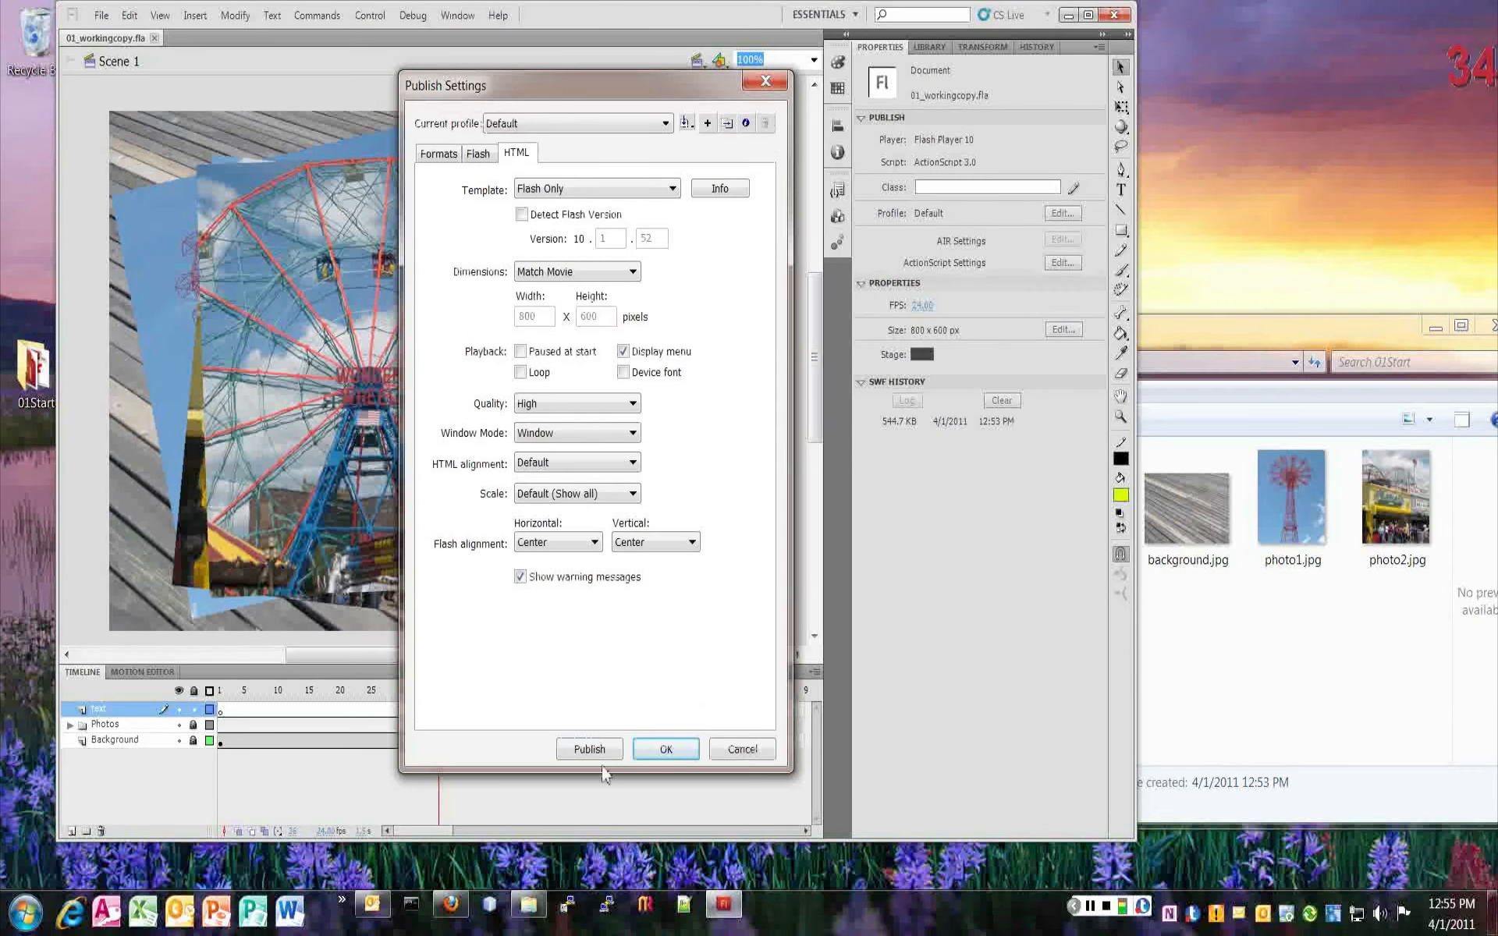
left_click(623, 755)
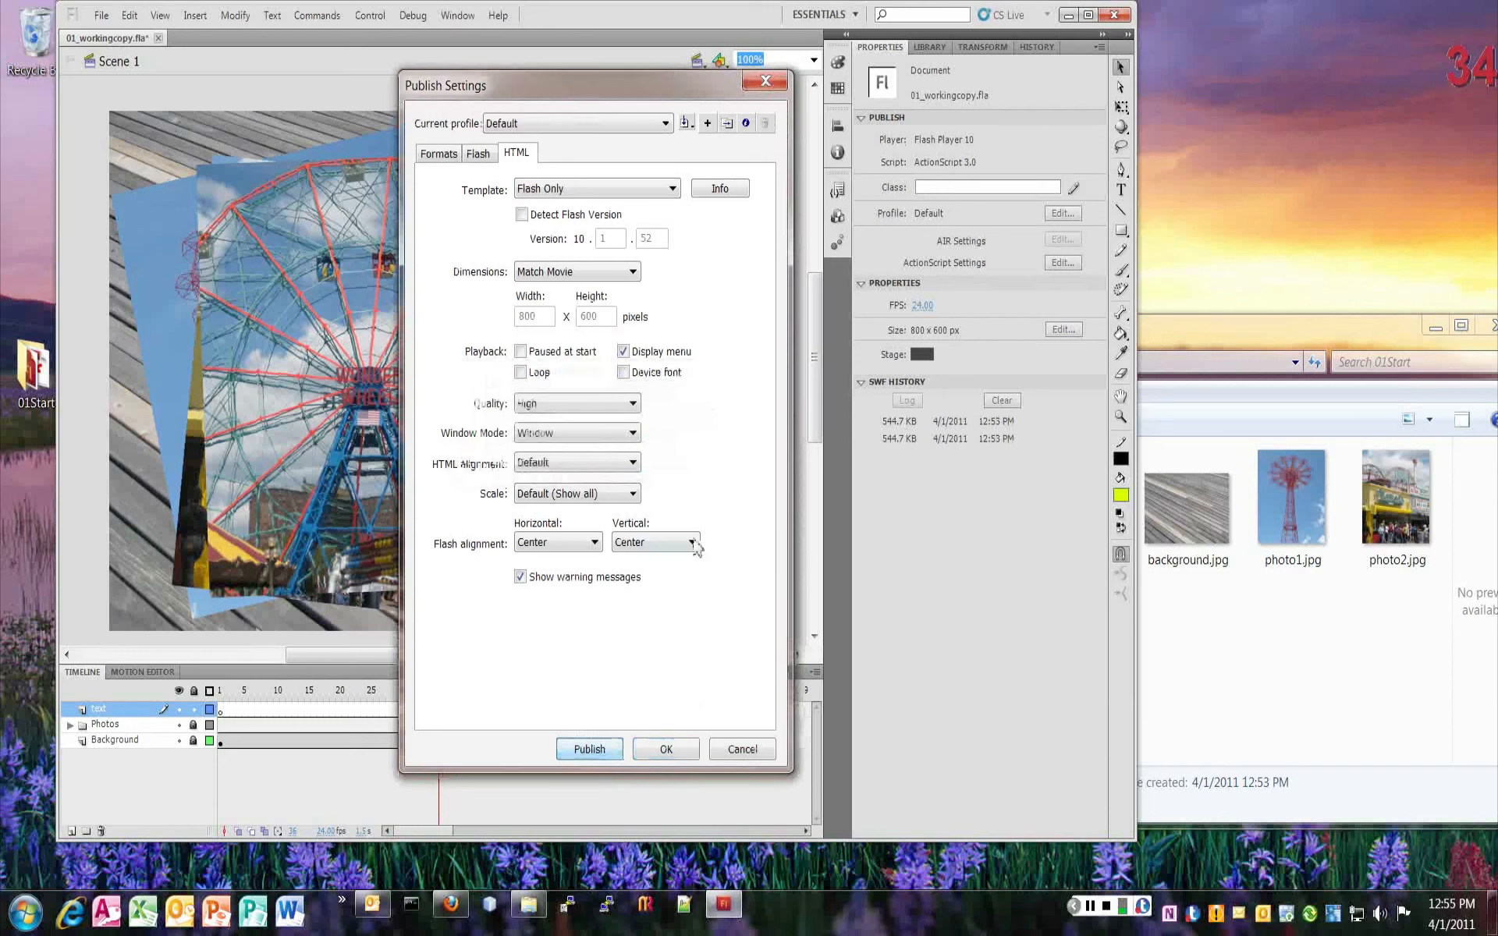
left_click(664, 750)
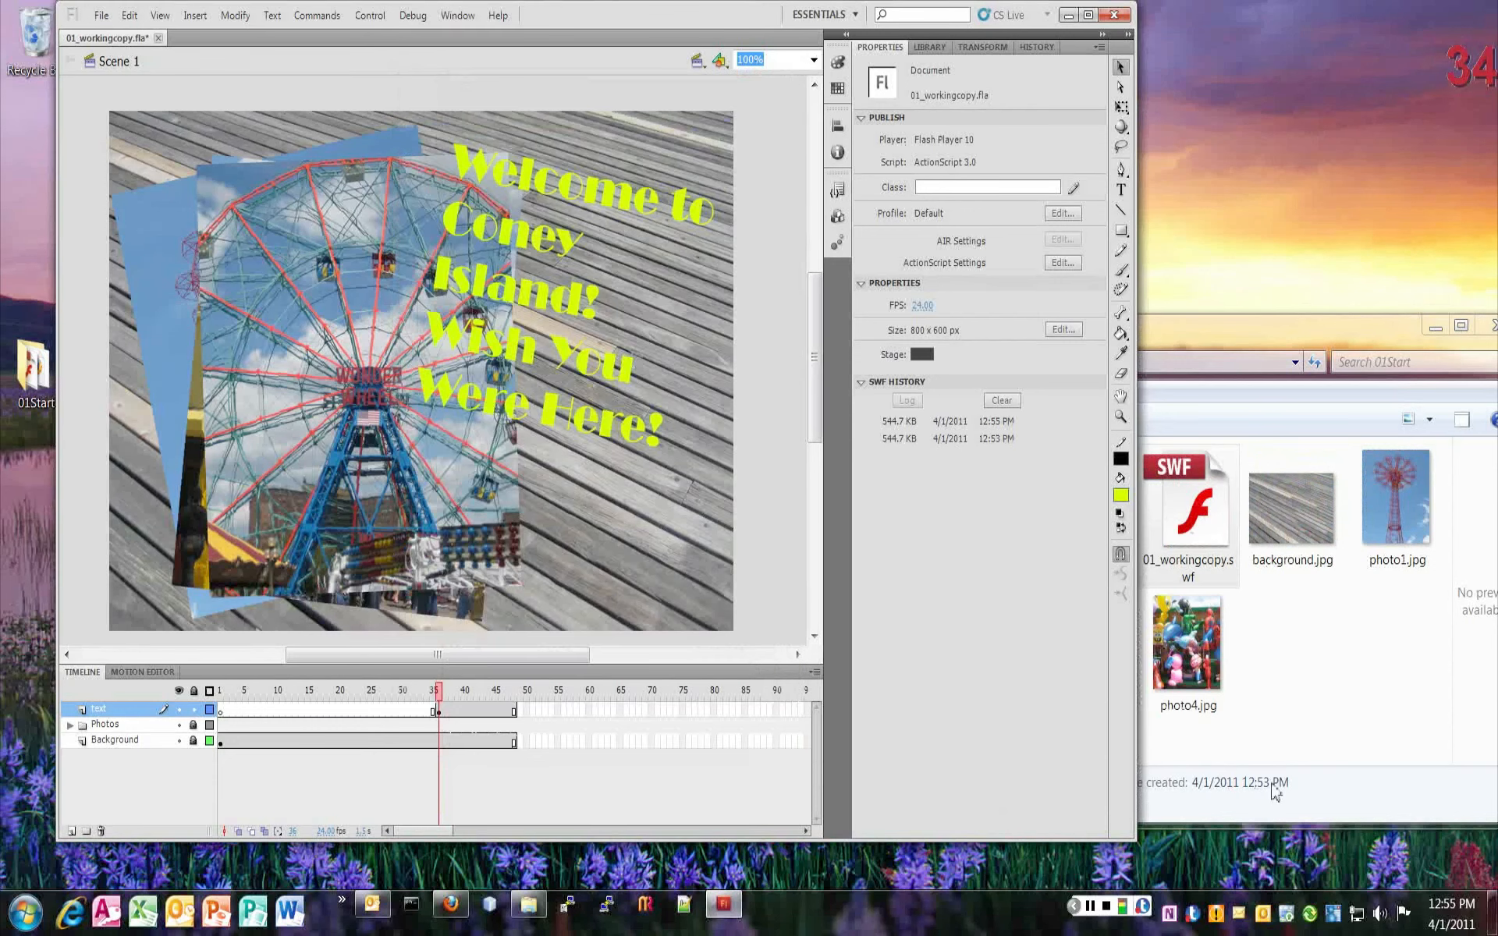
- Play the published 01_workingcopy.swf from the 01Start folder window in Flash Player, and close the player
left_click(1315, 700)
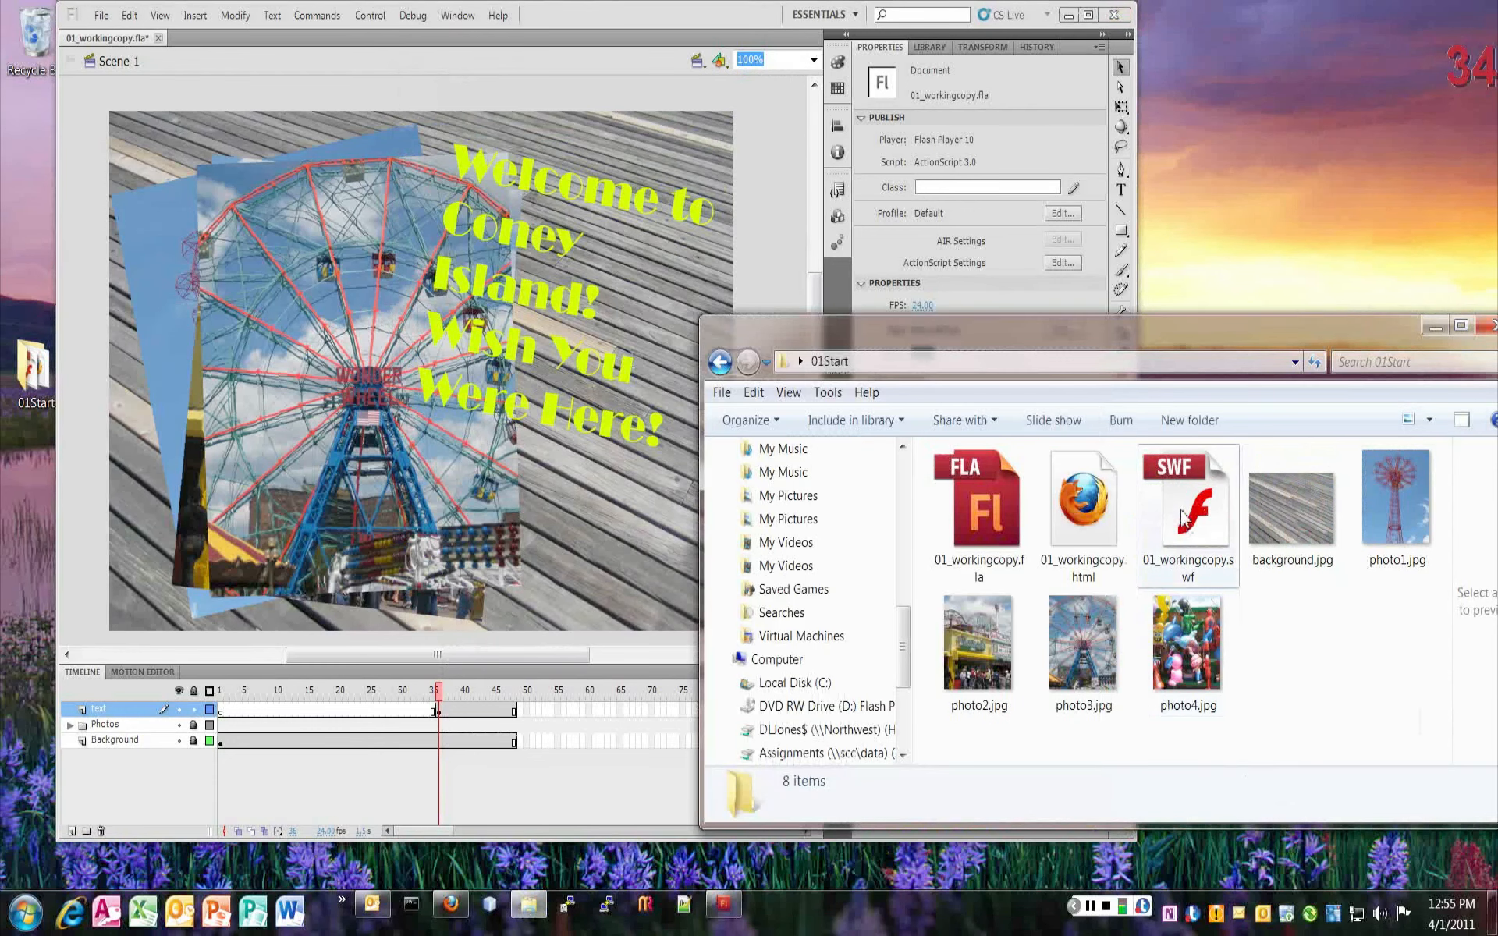
double_click(1190, 505)
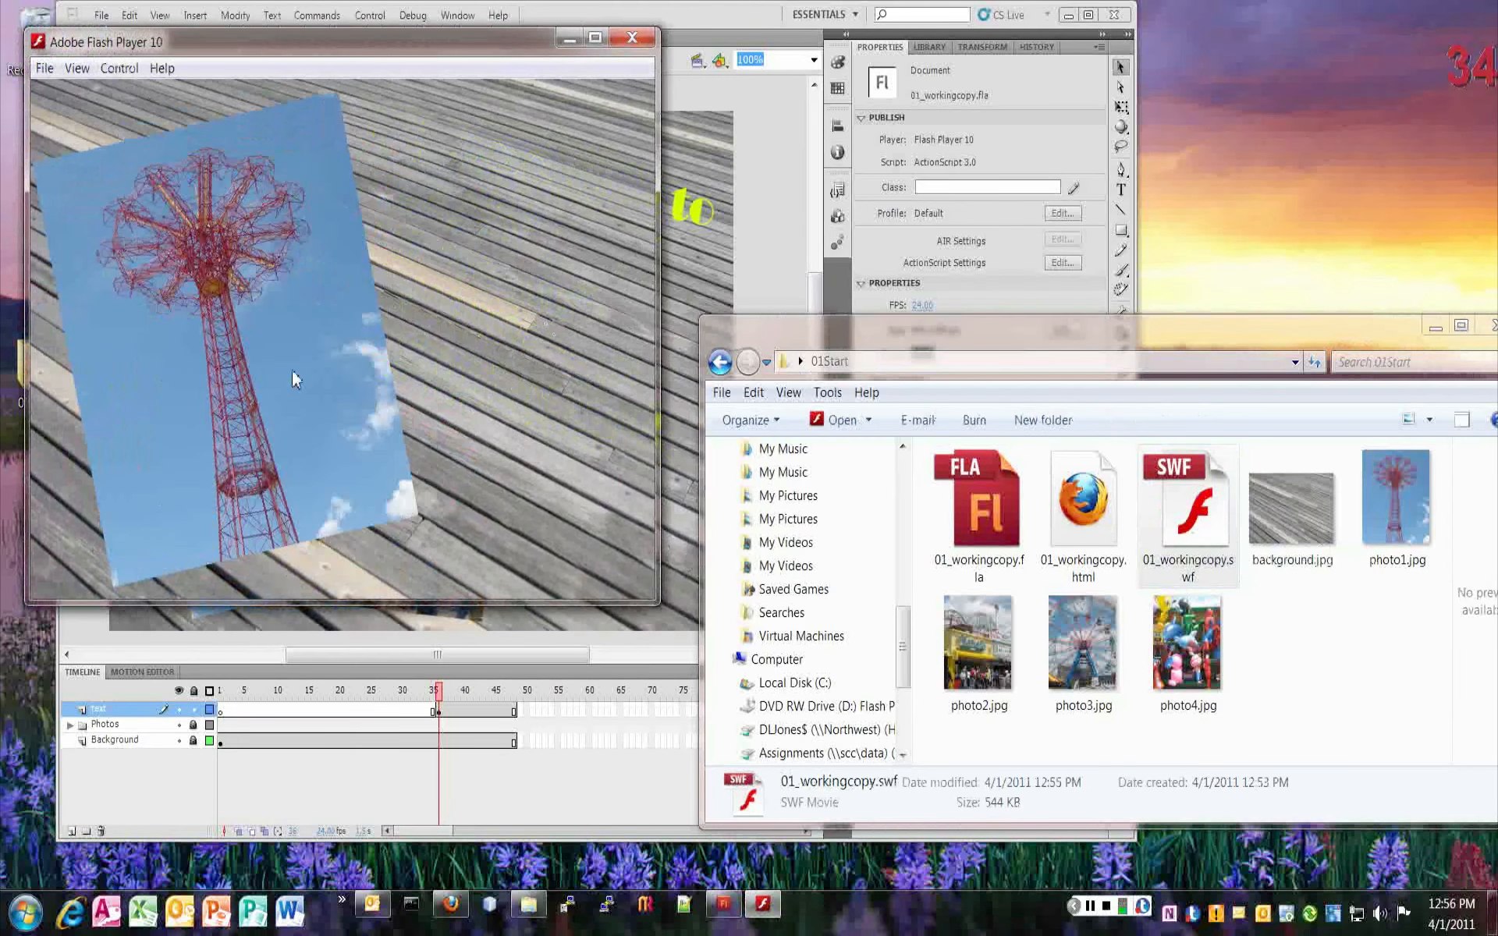
left_click(633, 38)
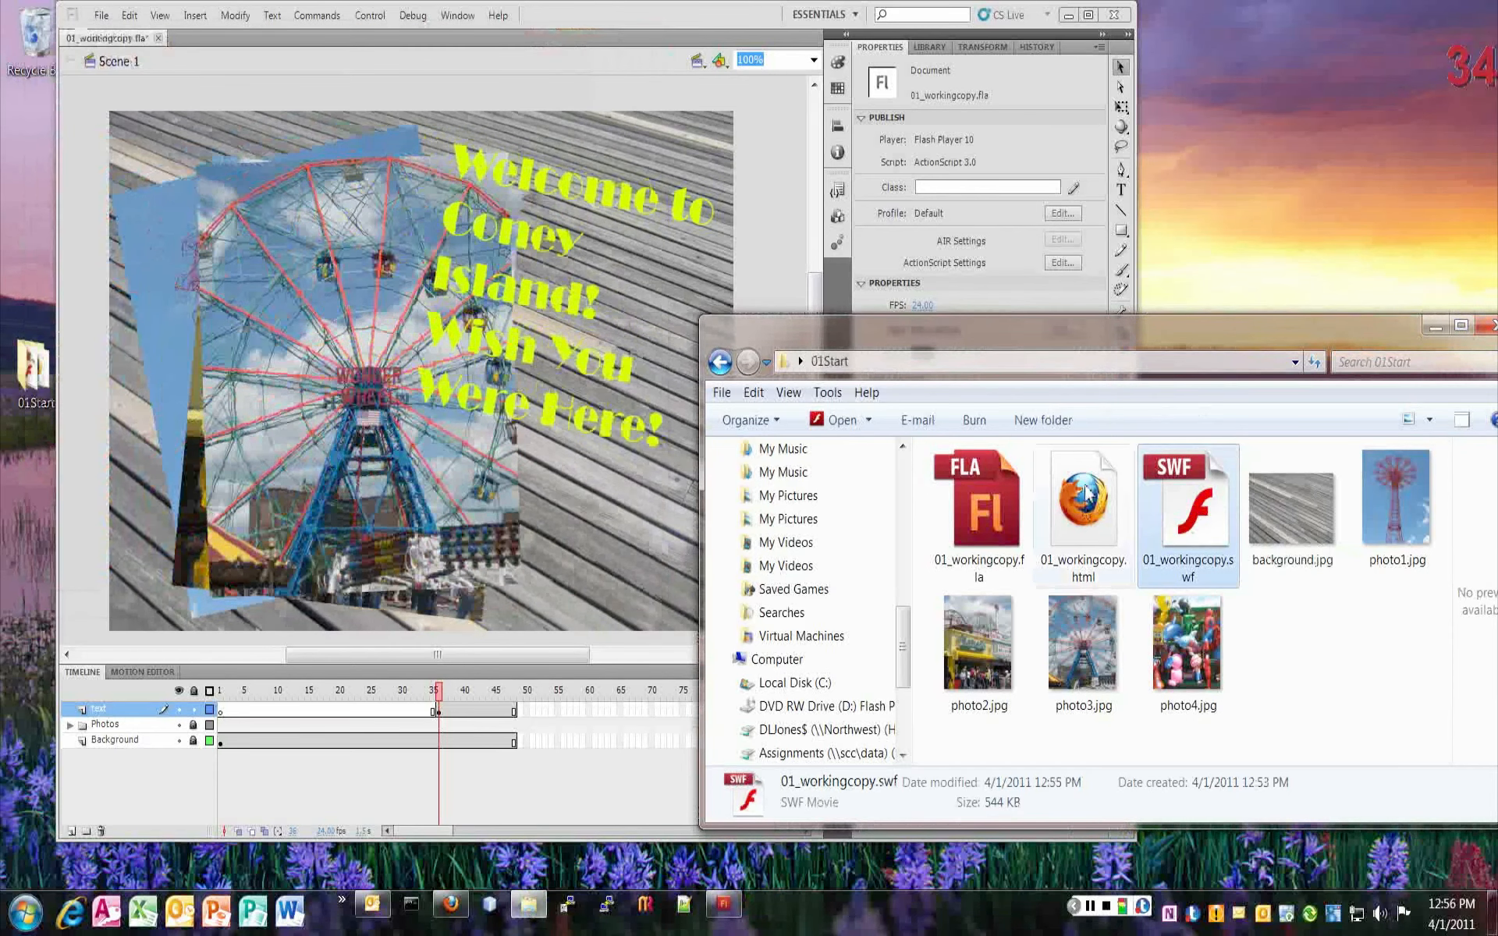
- Open 01_workingcopy.html from the 01Start folder in Firefox to check the published page
double_click(1086, 511)
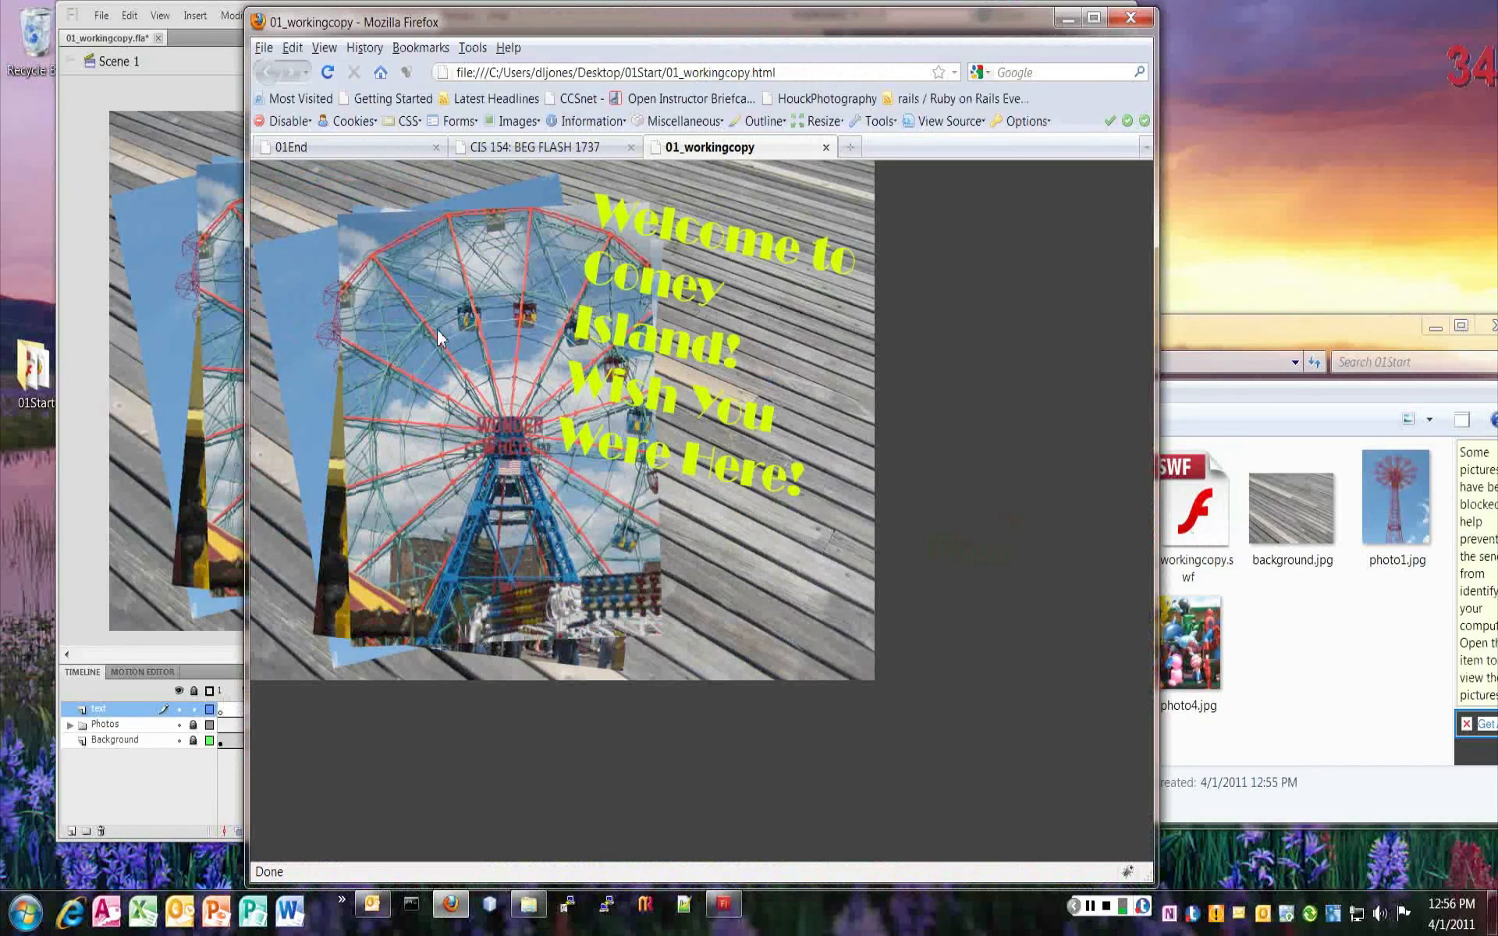
left_click(1305, 606)
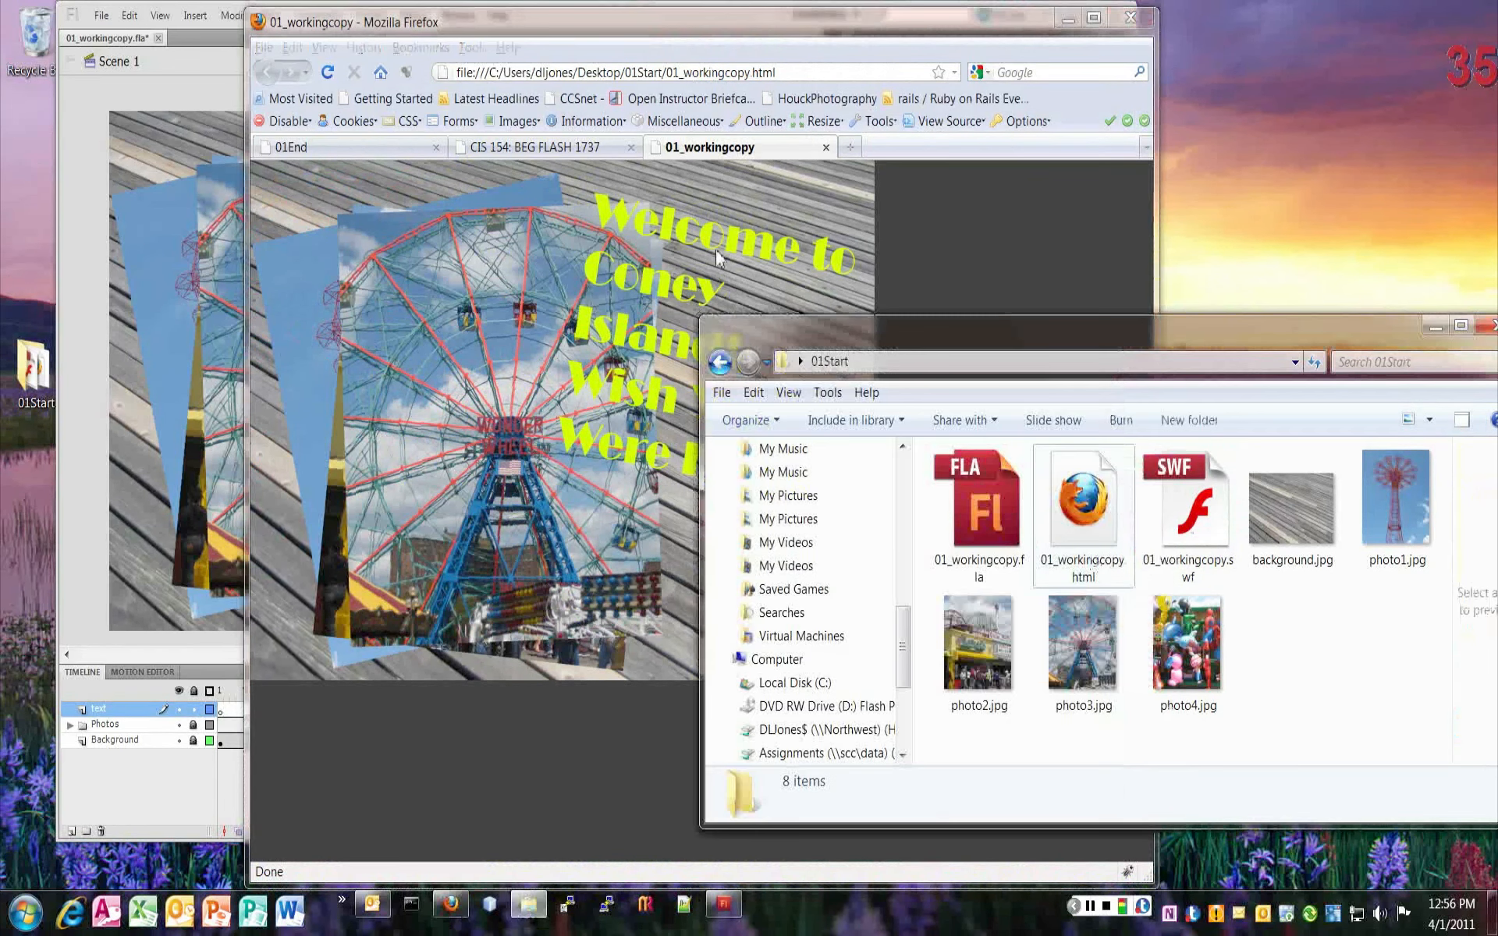
left_click(748, 179)
- View the page's HTML source, highlight the whole flashContent div block, and close the source window
left_click(946, 121)
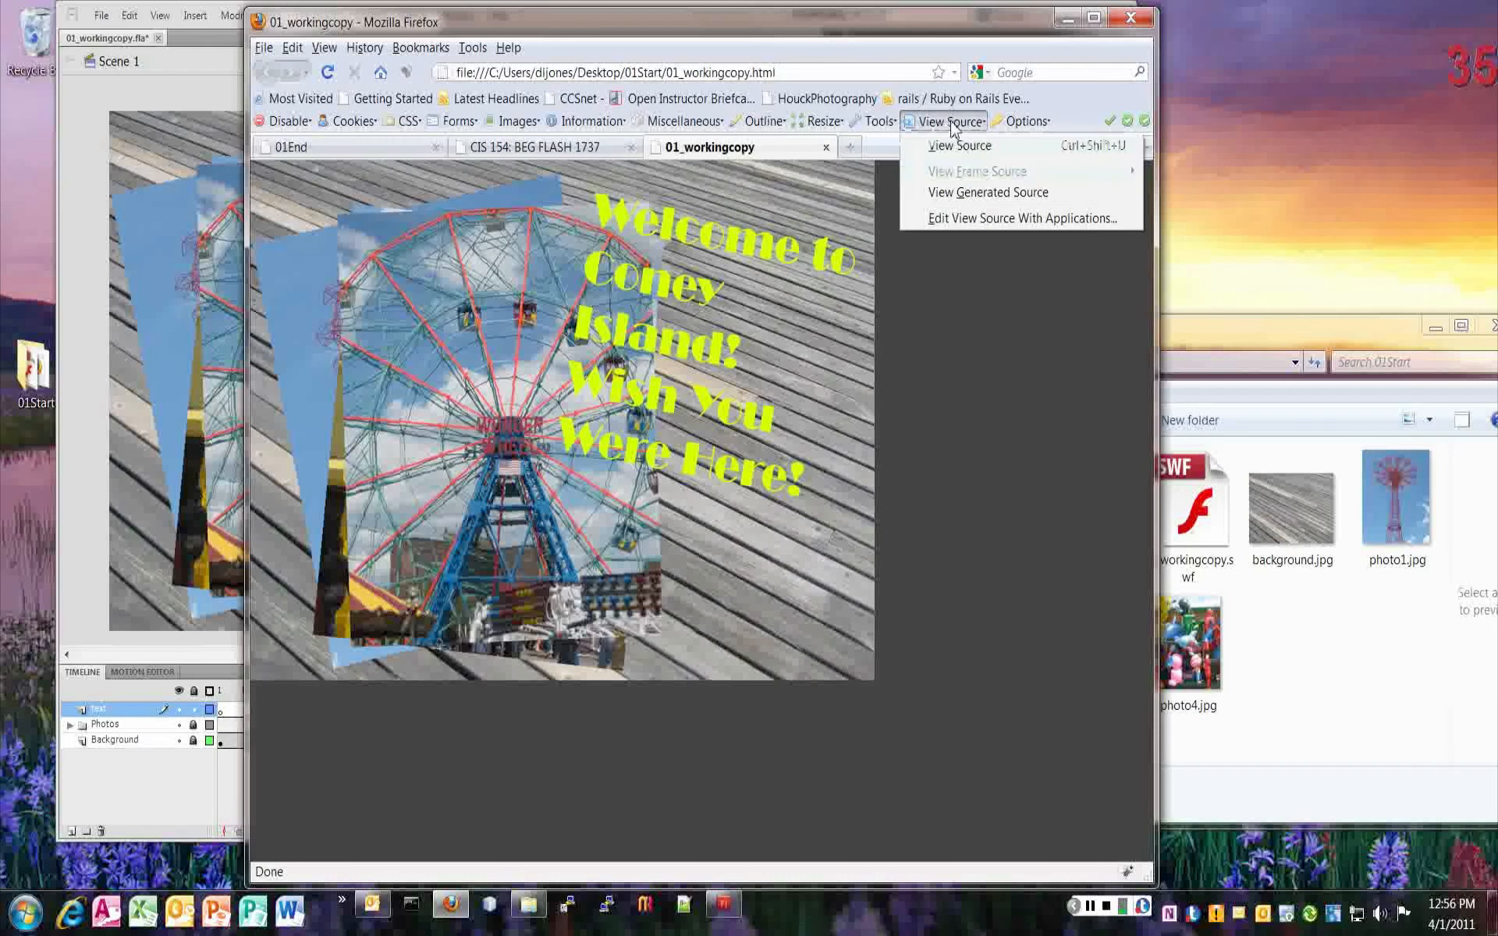
left_click(960, 144)
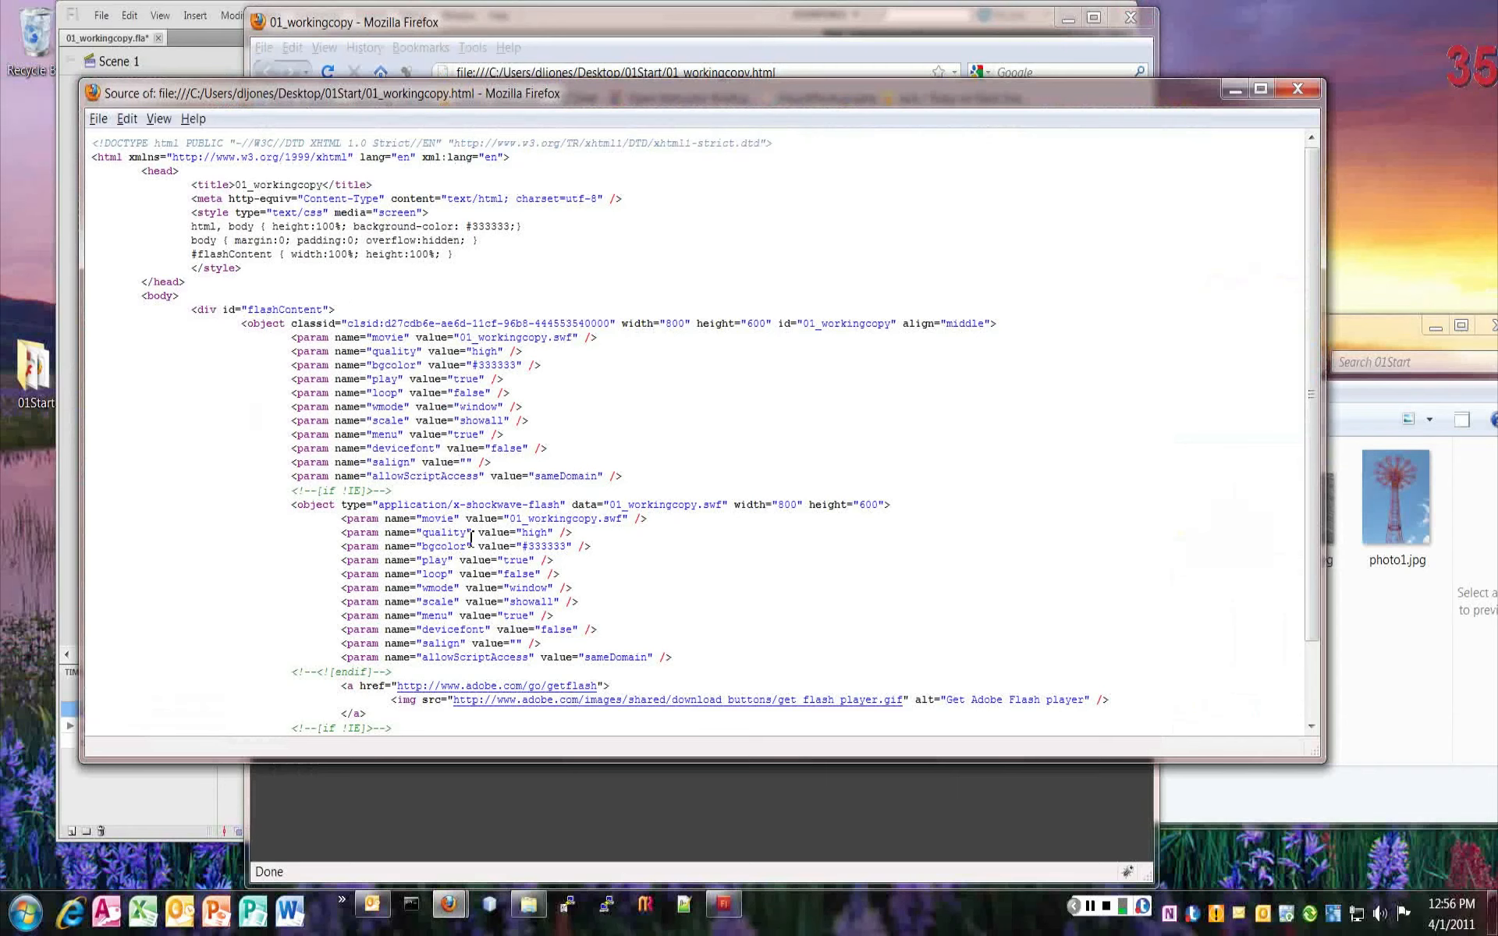
scroll(470, 538, "down", 2)
scroll(471, 539, "up", 2)
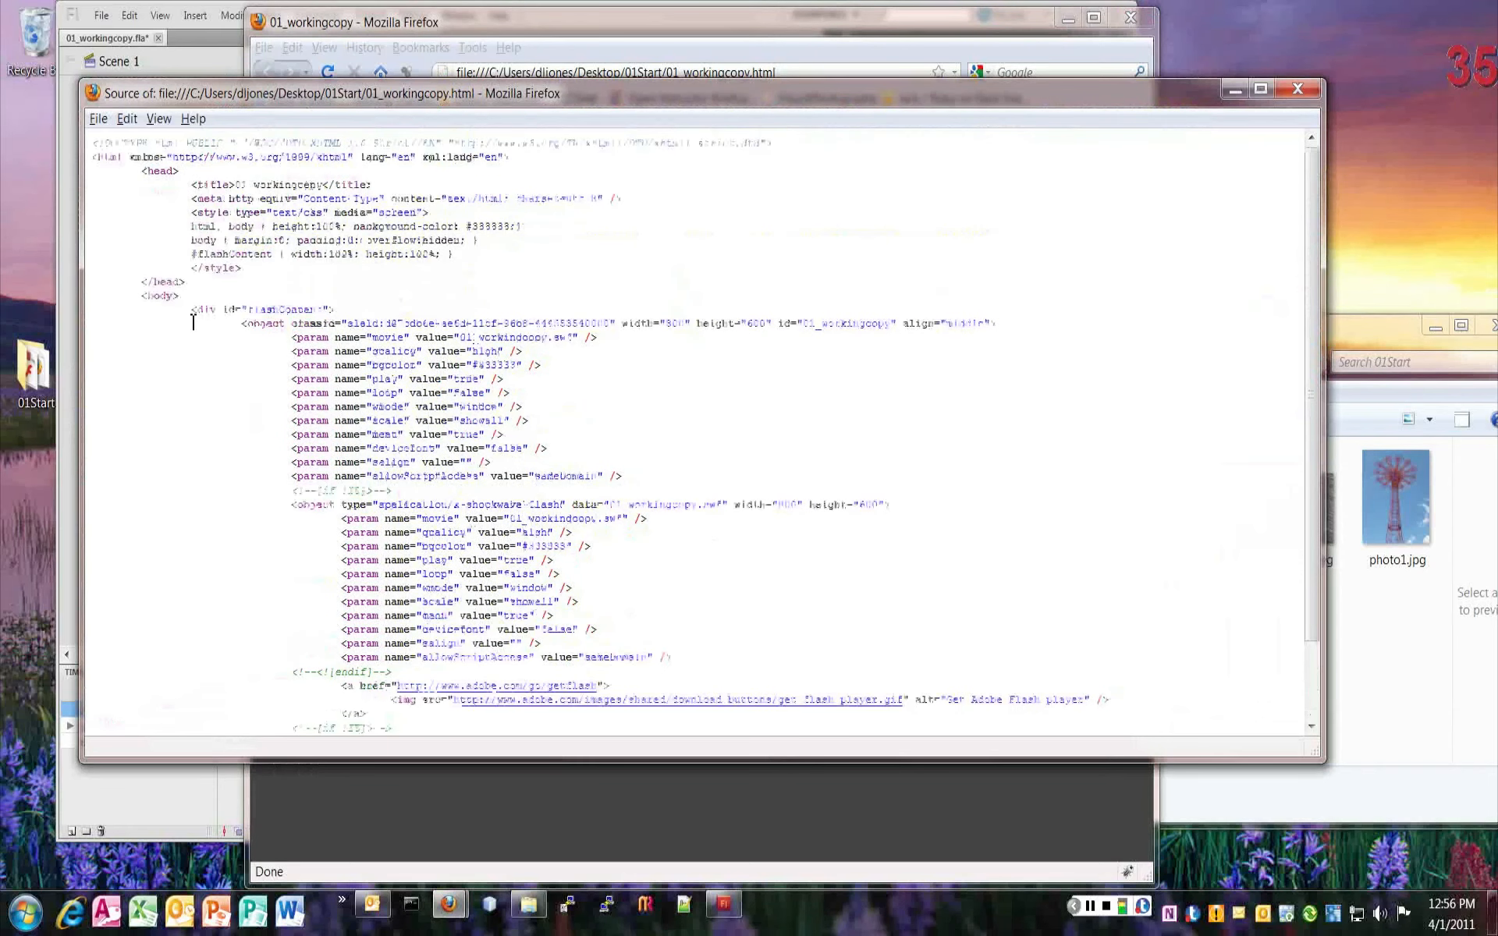
left_click_drag(194, 322, 289, 700)
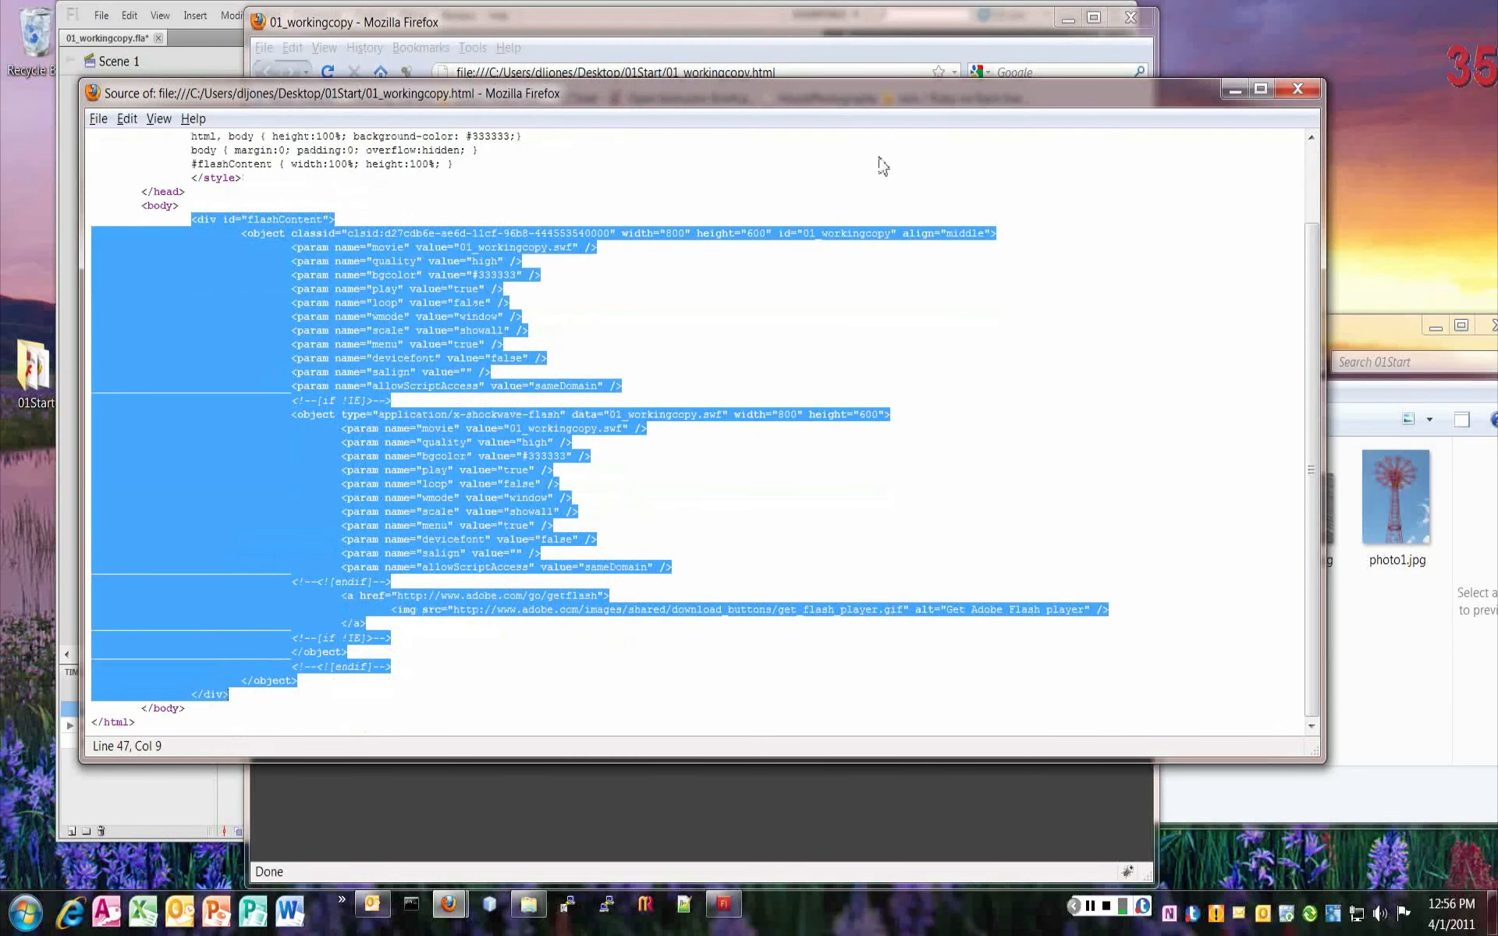
left_click(1296, 90)
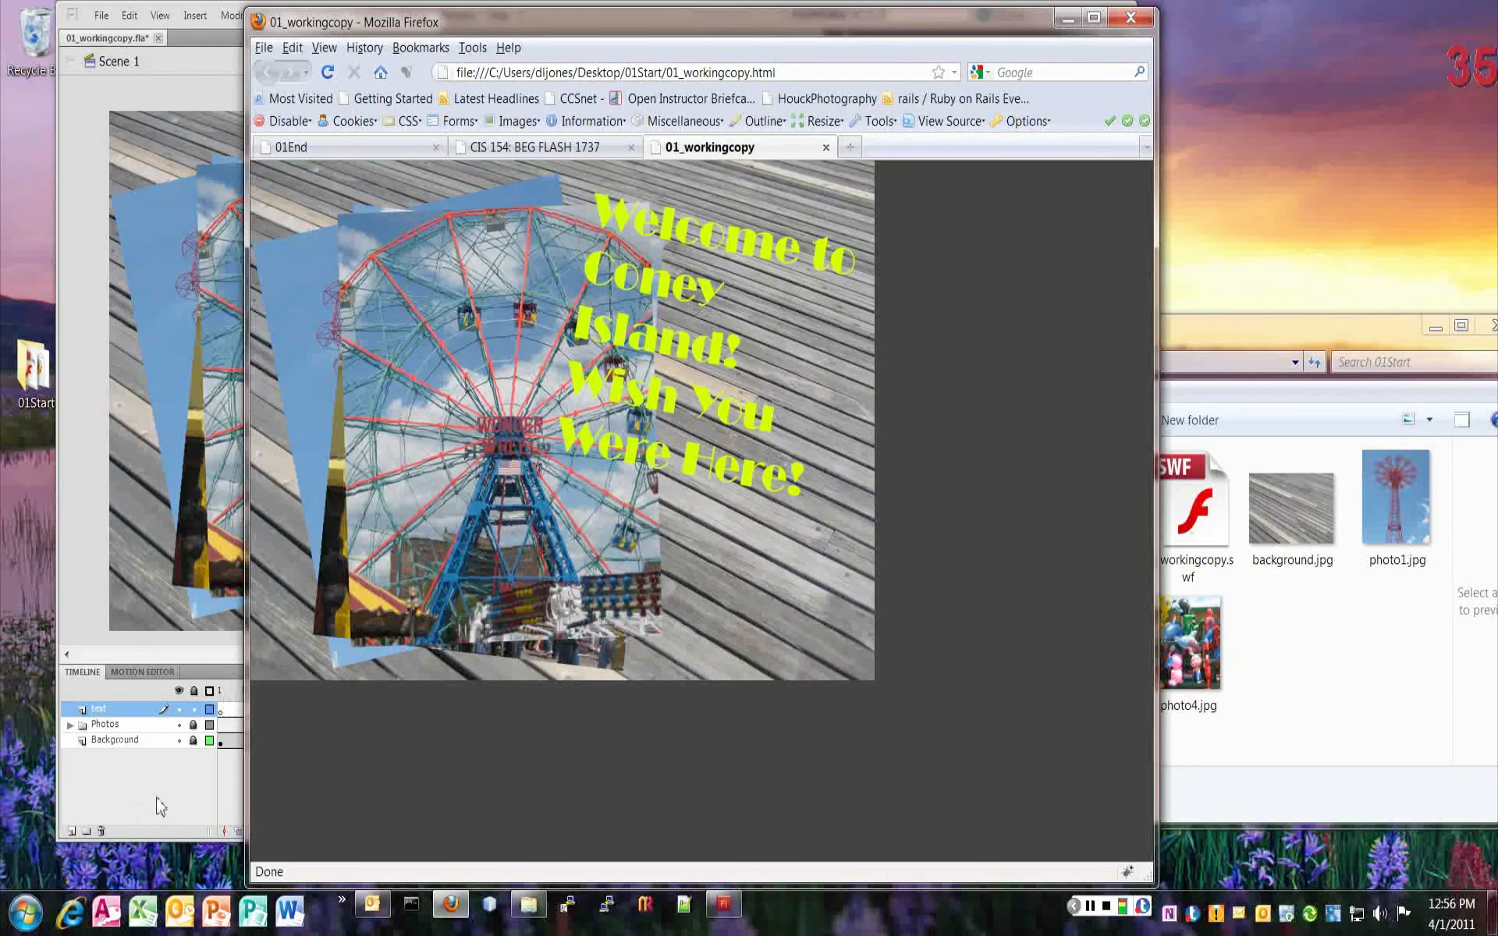
- Switch to Flash Professional and save the movie in 01Start as the Flash CS5 Uncompressed Document 01_workingcopy.xfl
left_click(160, 806)
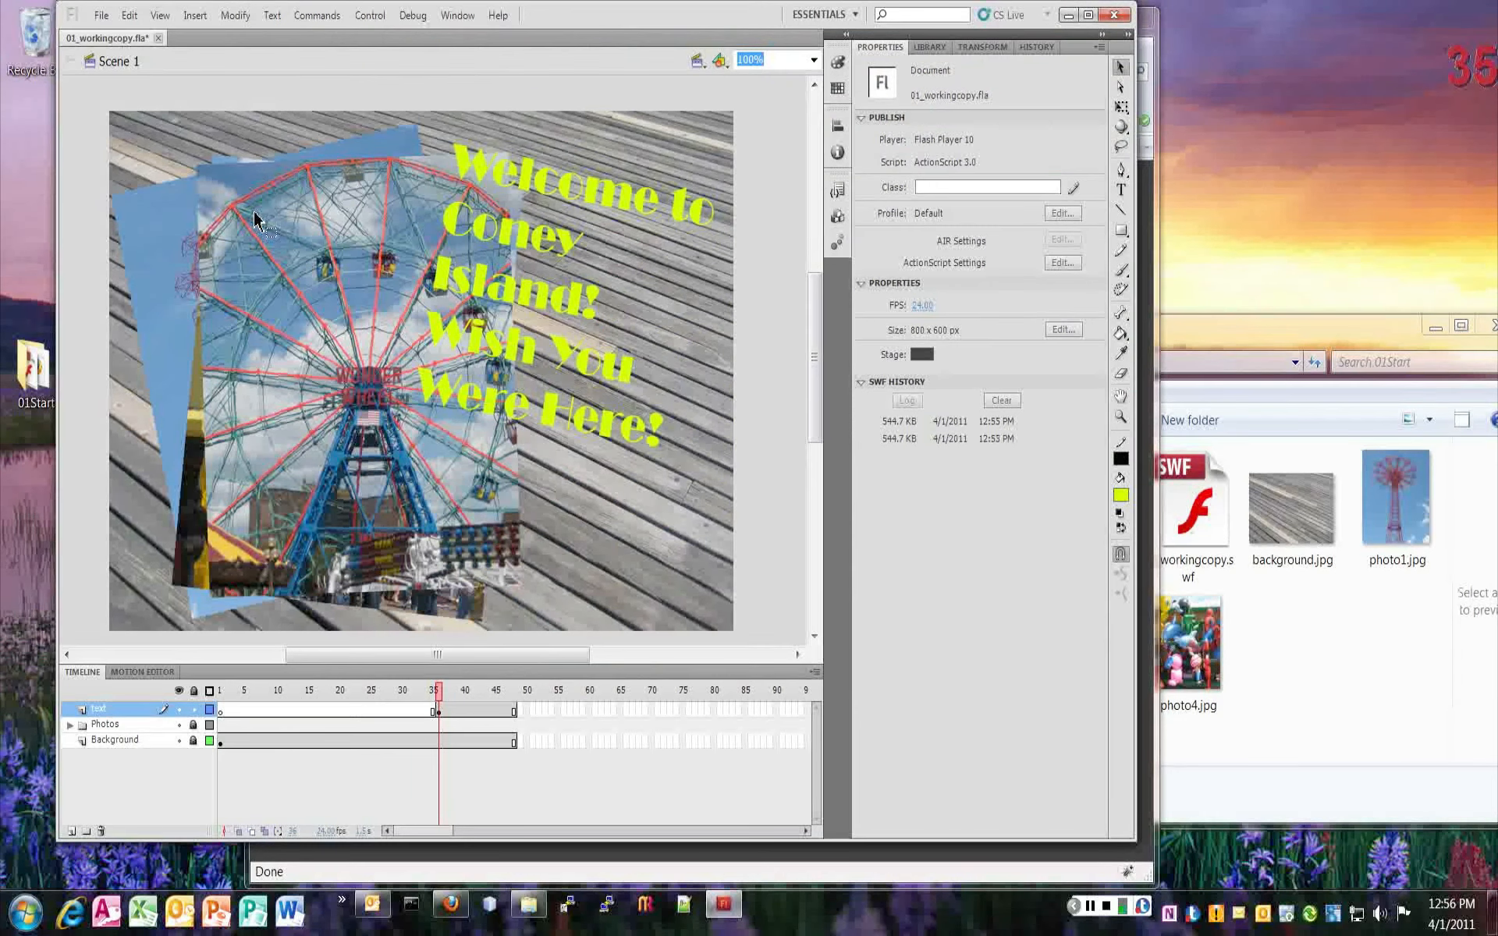
left_click(102, 17)
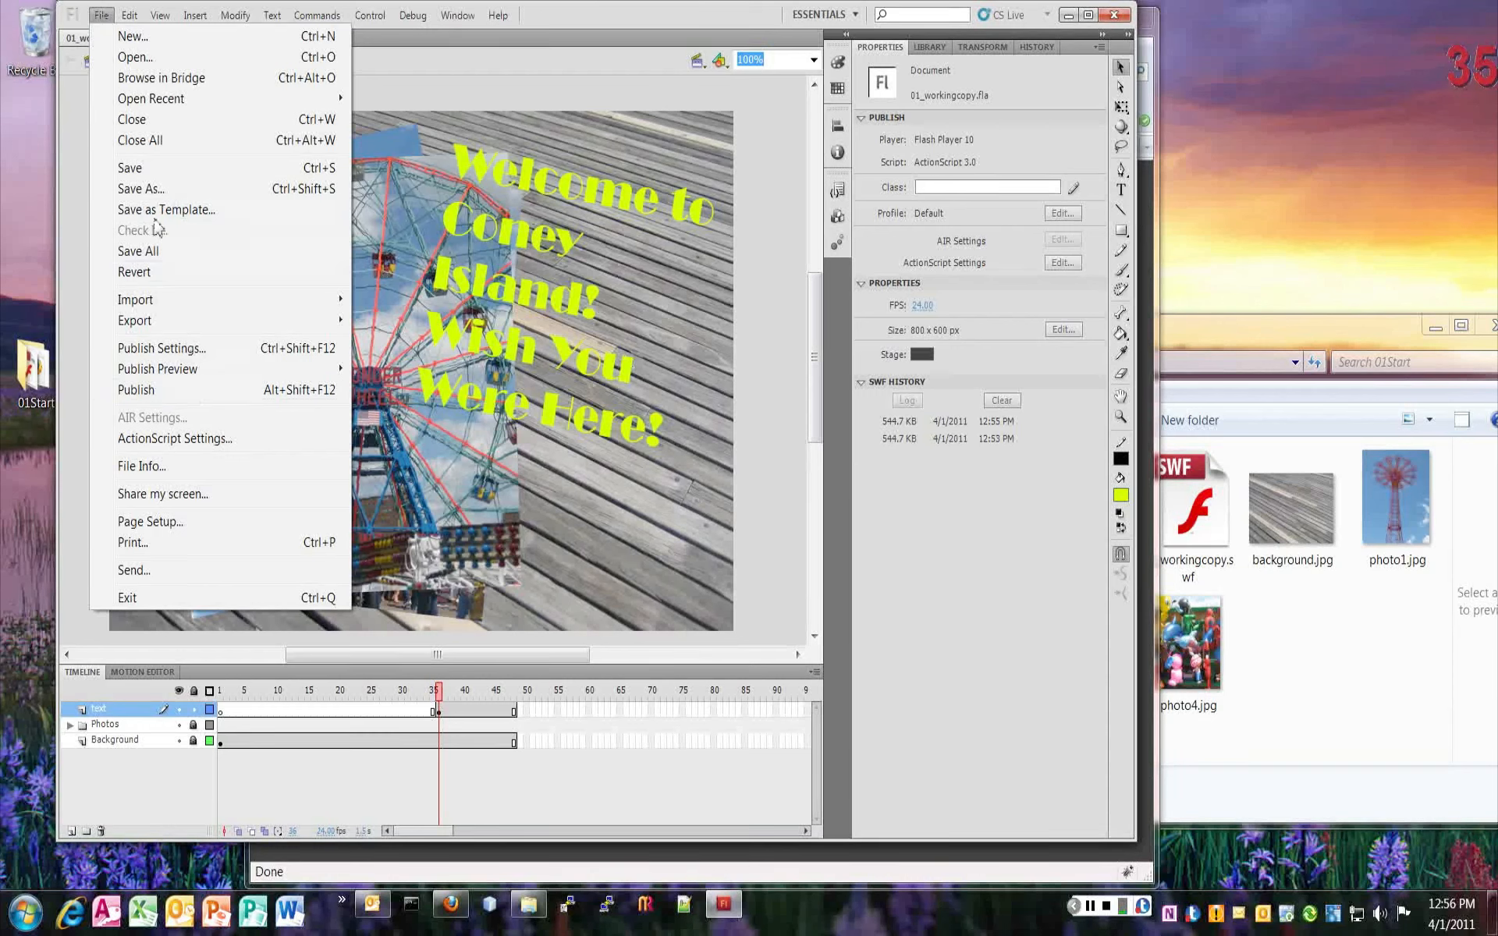
left_click(160, 189)
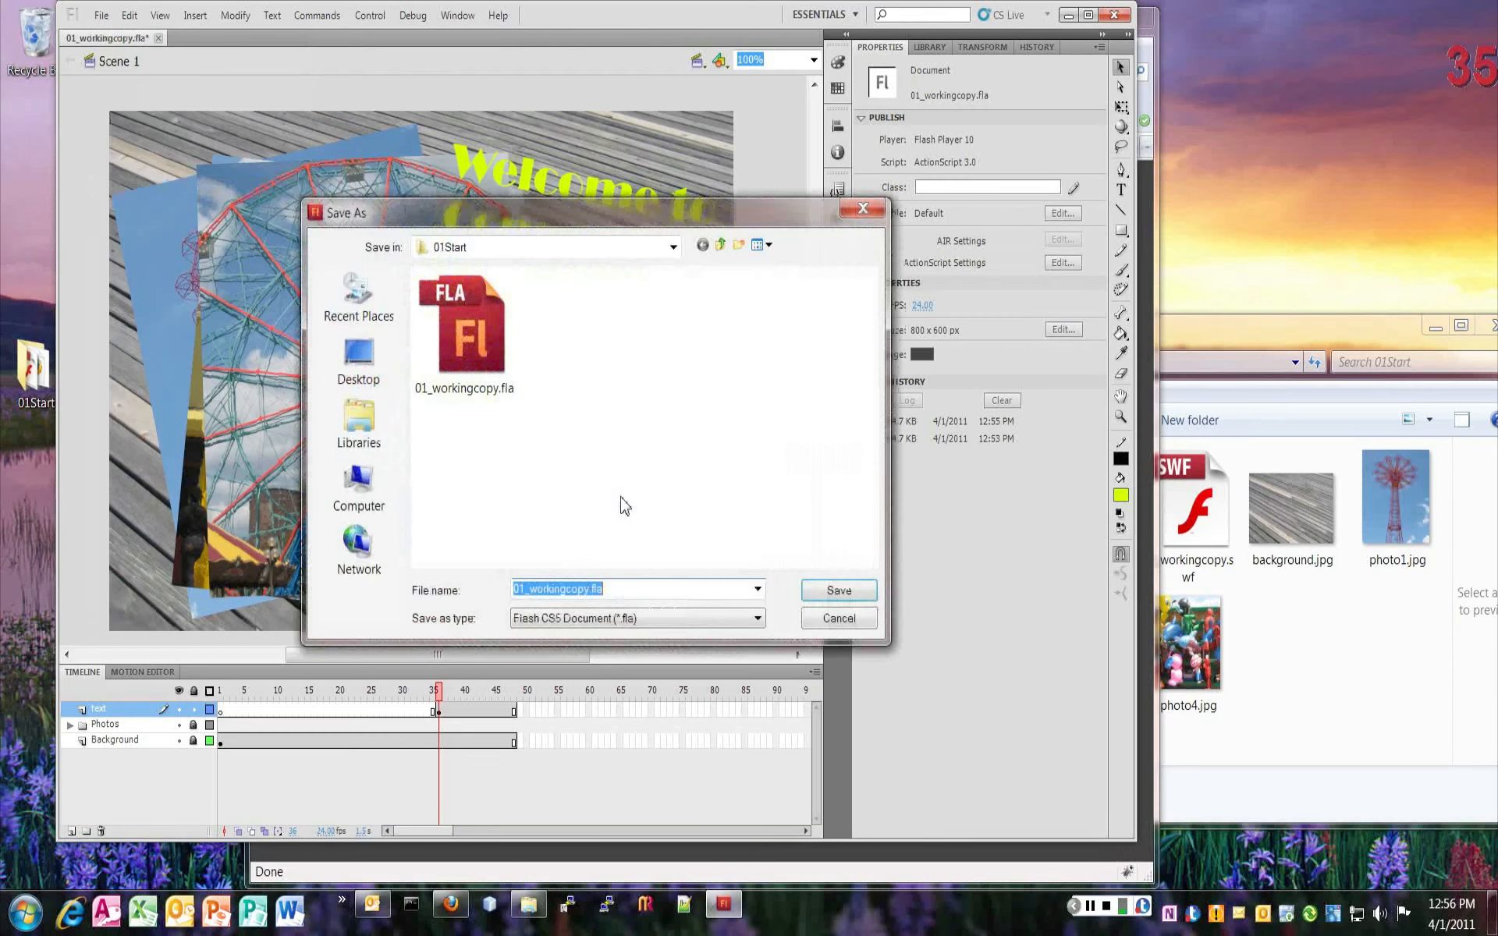
left_click(757, 618)
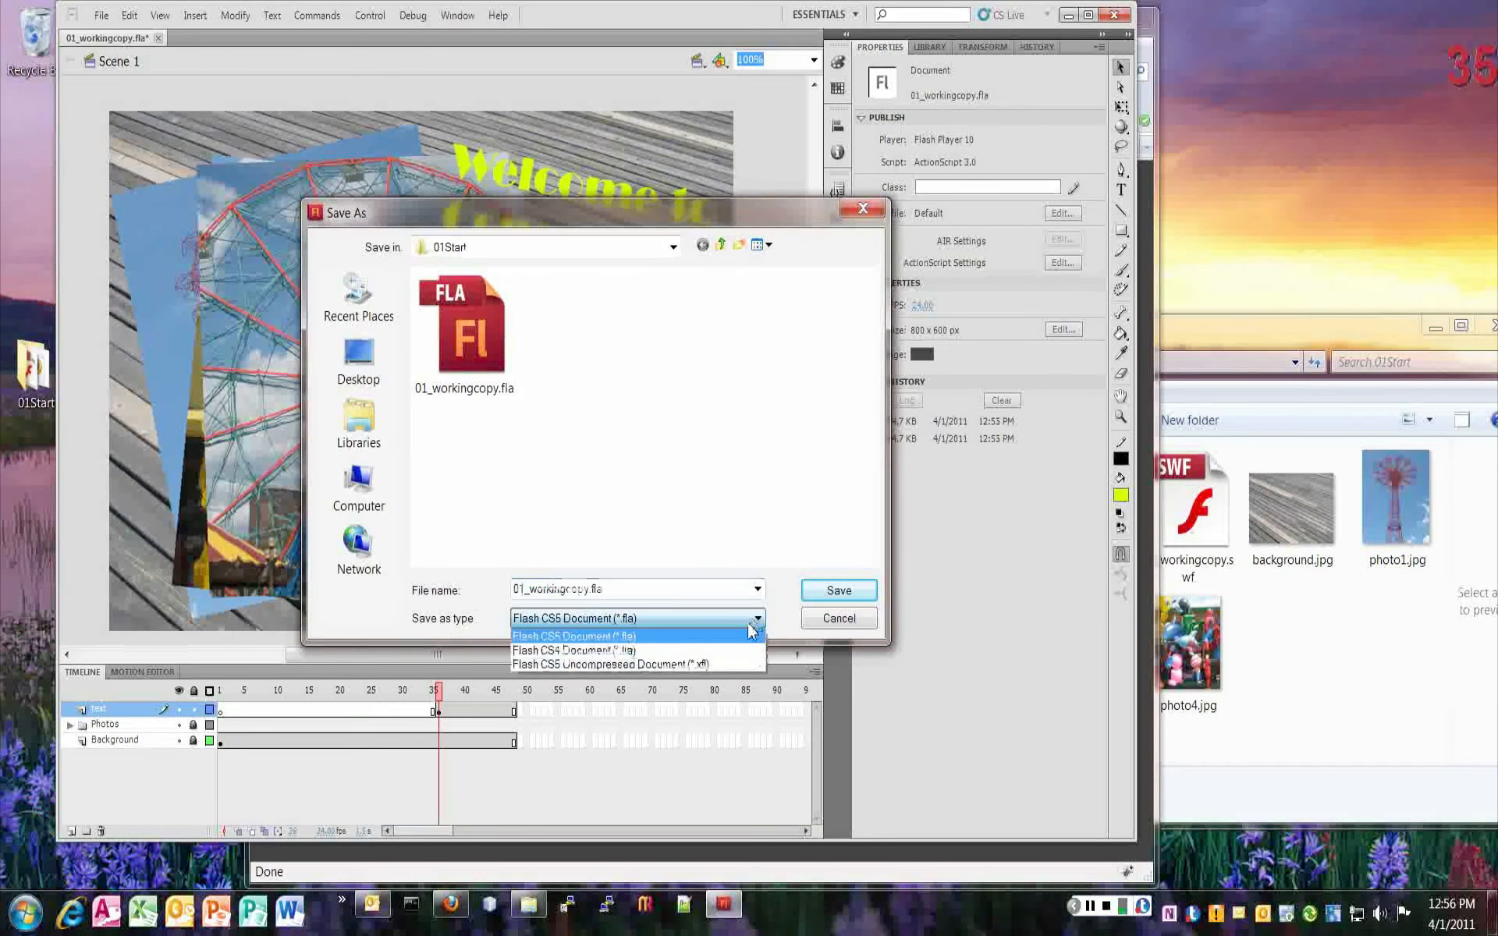
left_click(712, 665)
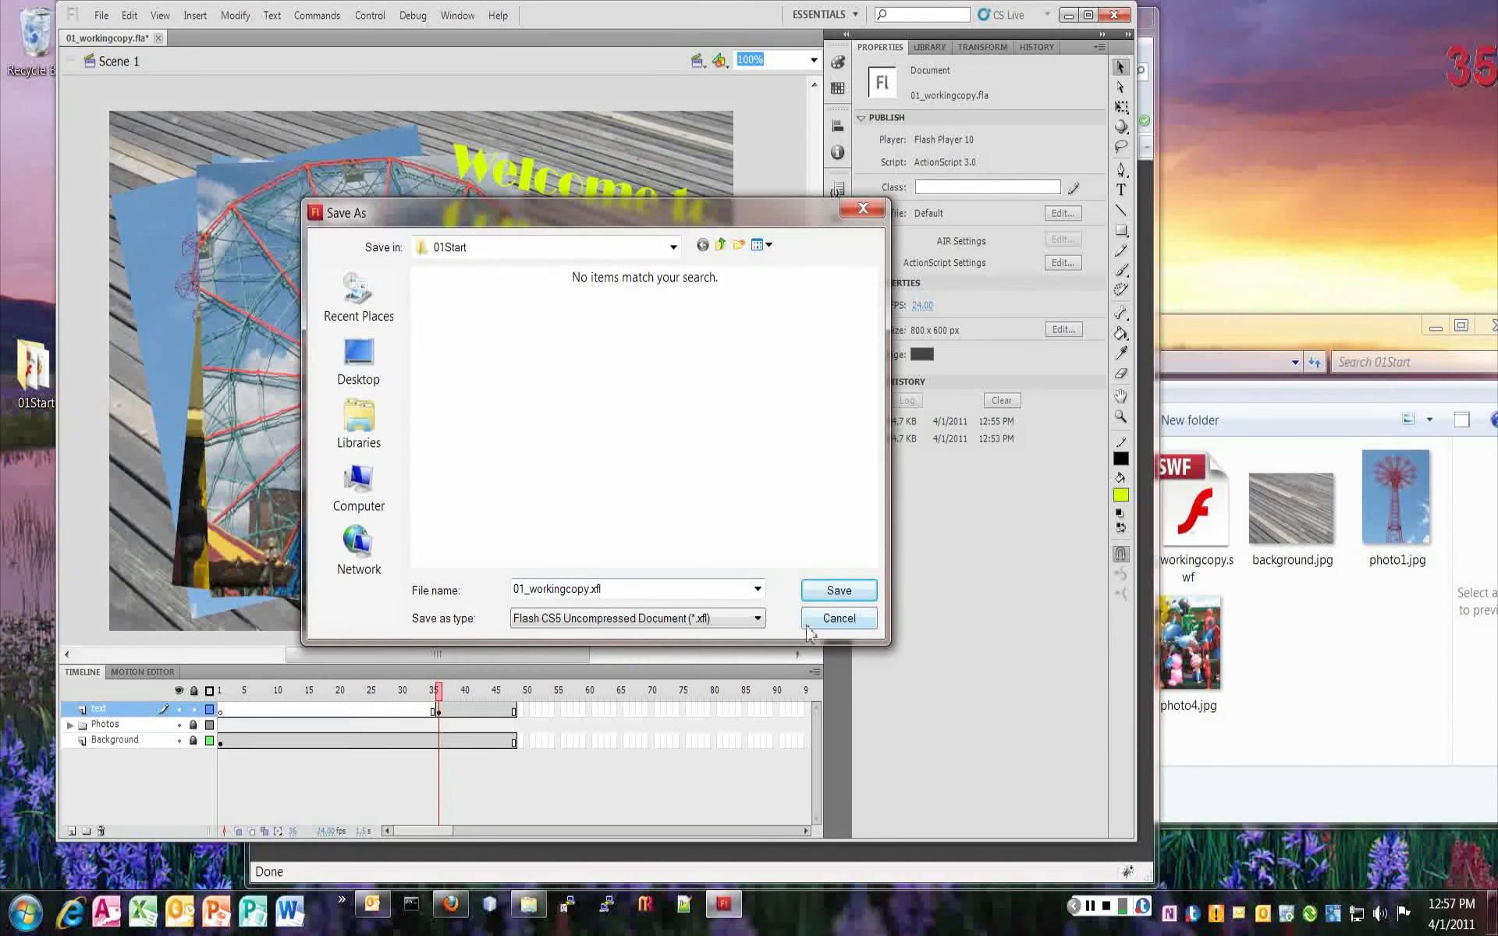
left_click(835, 591)
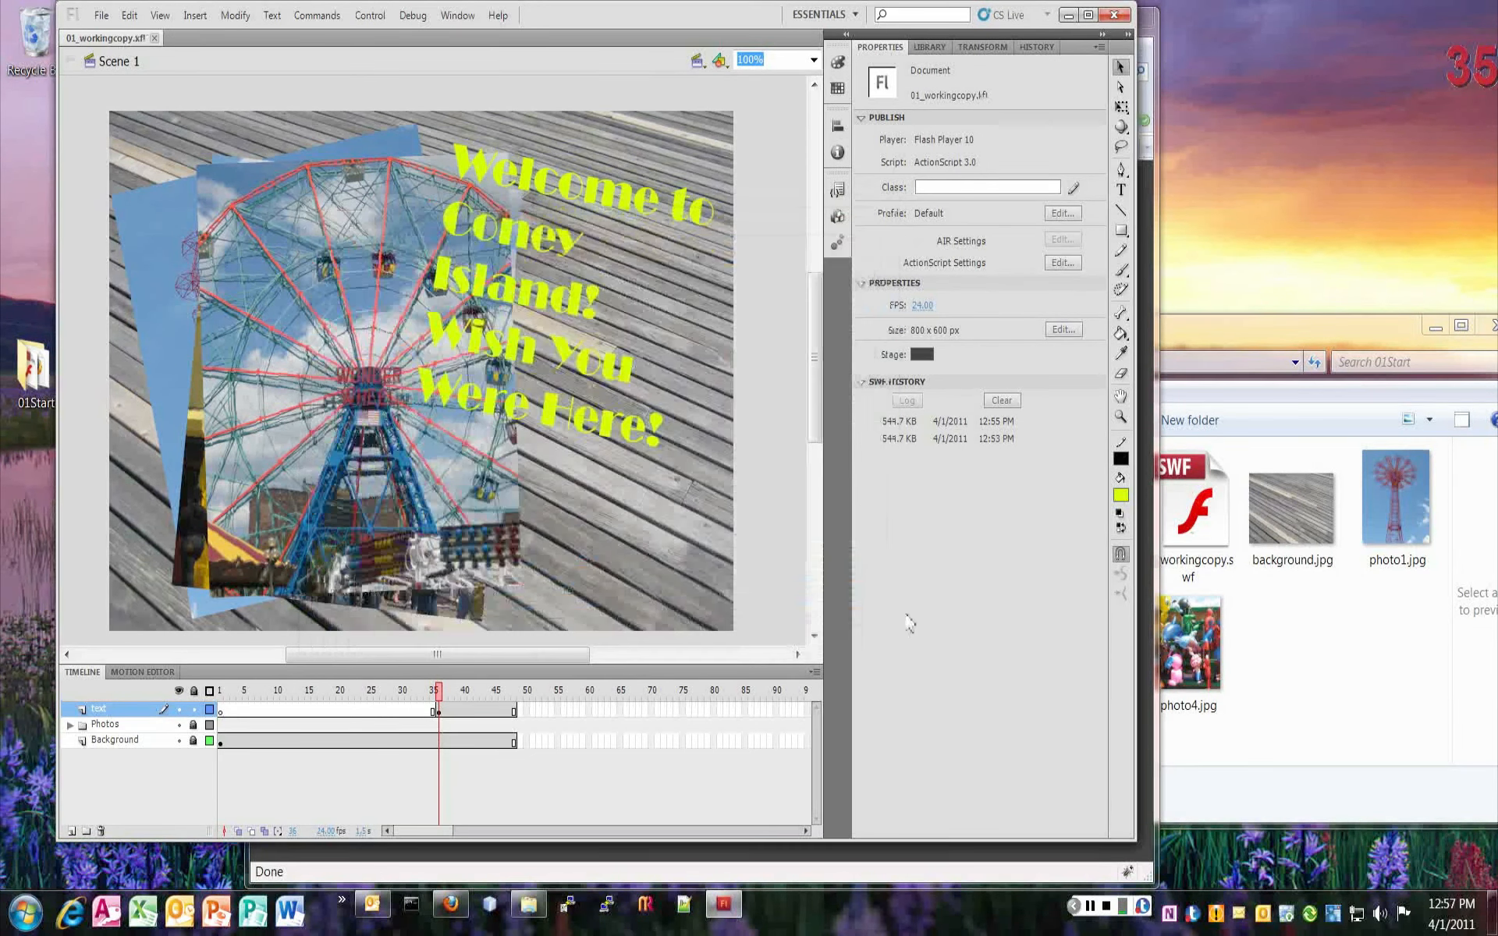
- Switch to the 01Start folder window, move it fully into view, and open the LIBRARY folder inside 01_workingcopy
left_click(1392, 669)
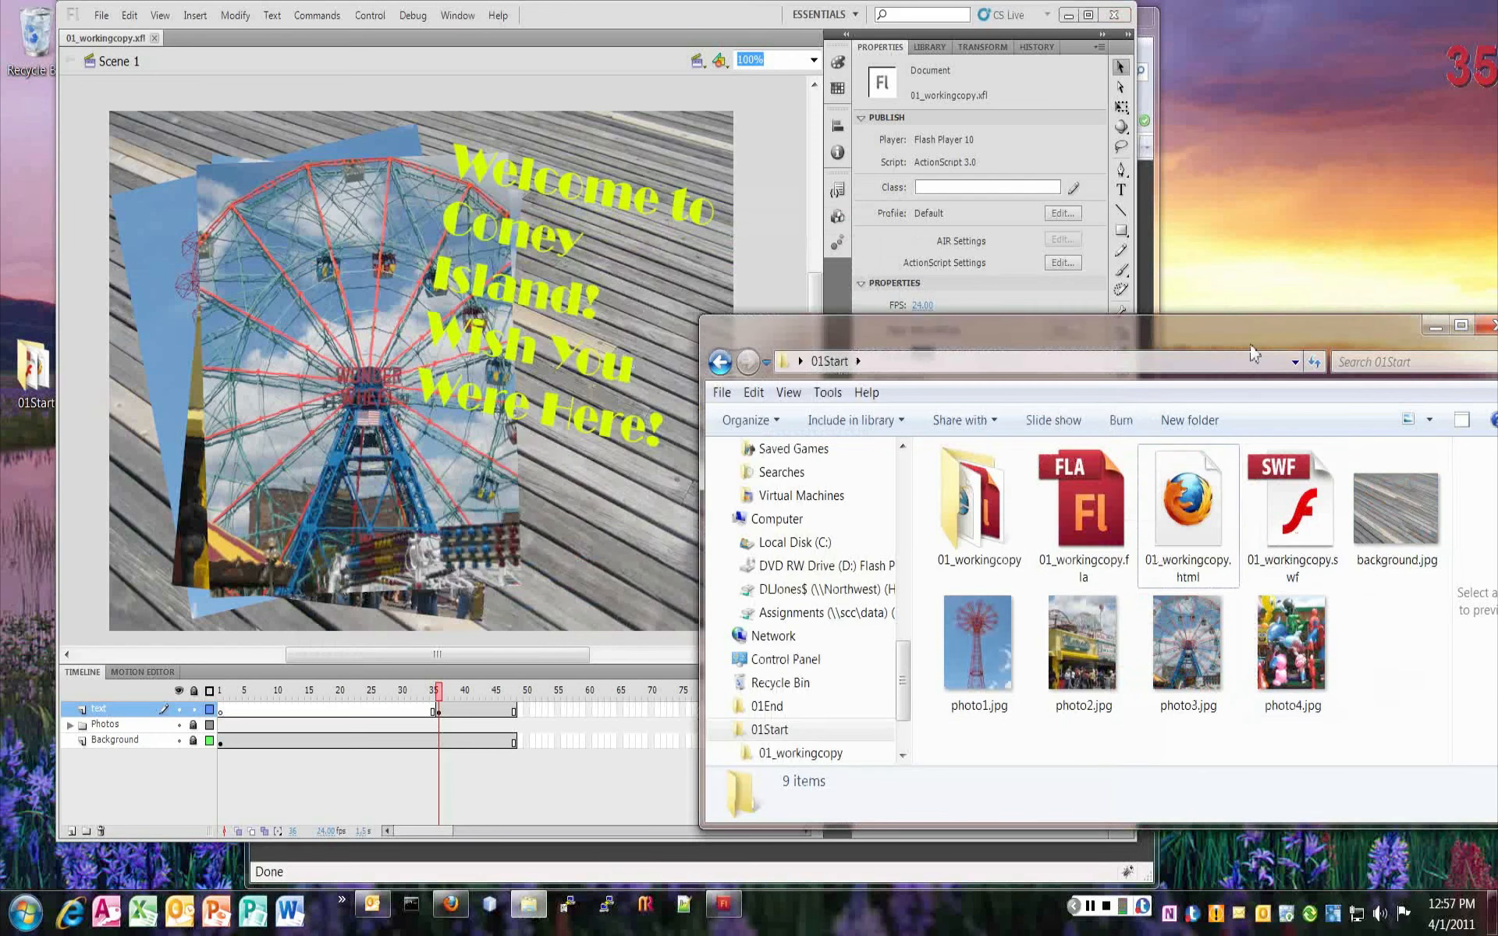
left_click_drag(1247, 331, 1196, 317)
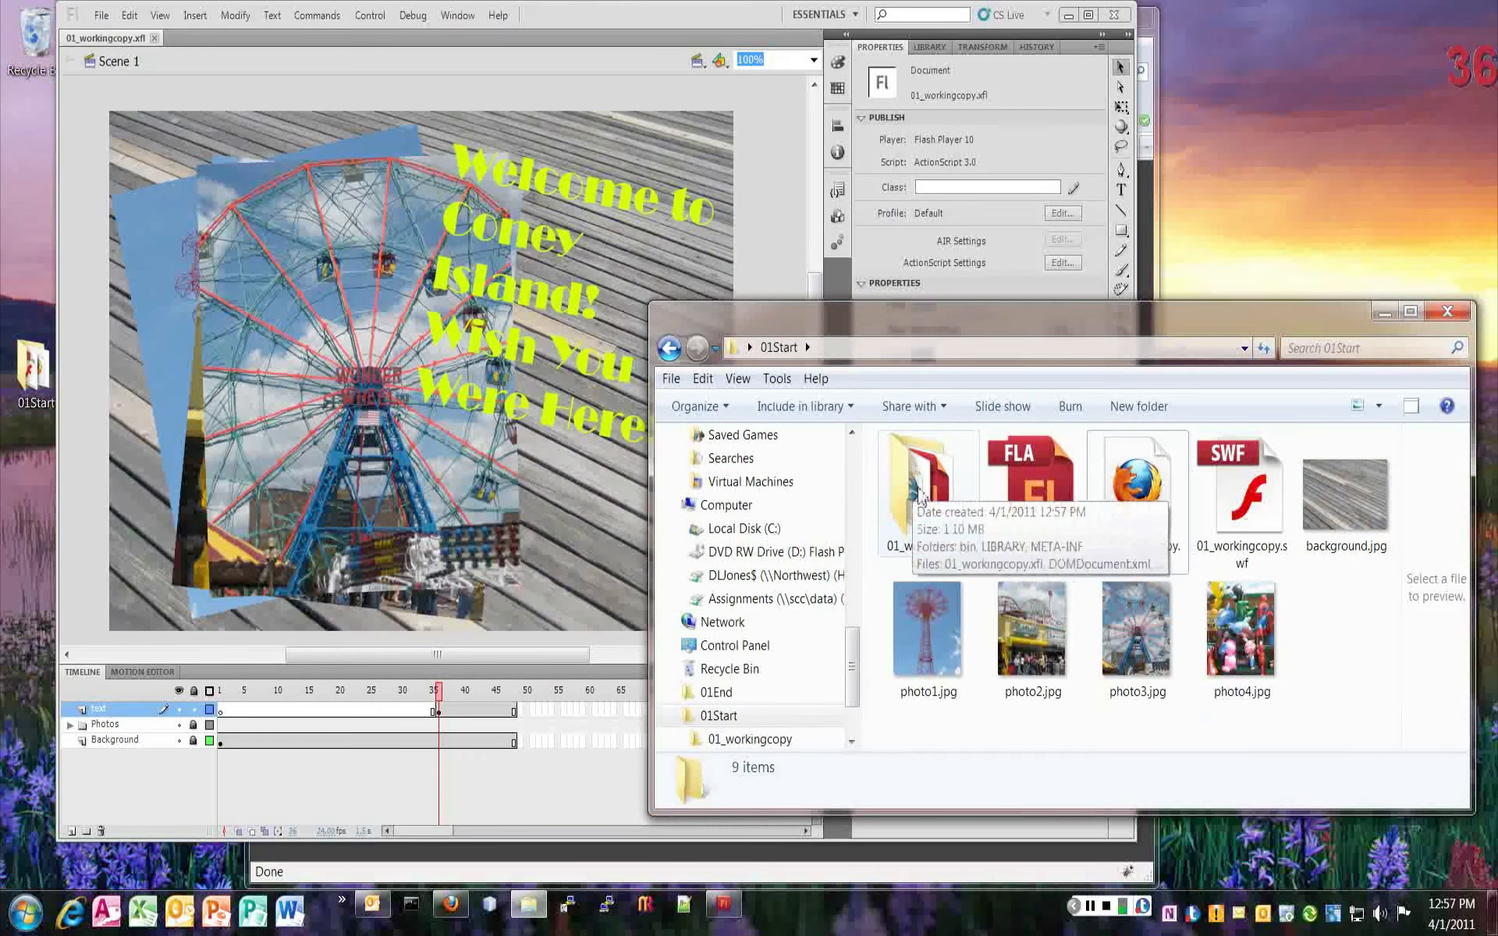
double_click(921, 470)
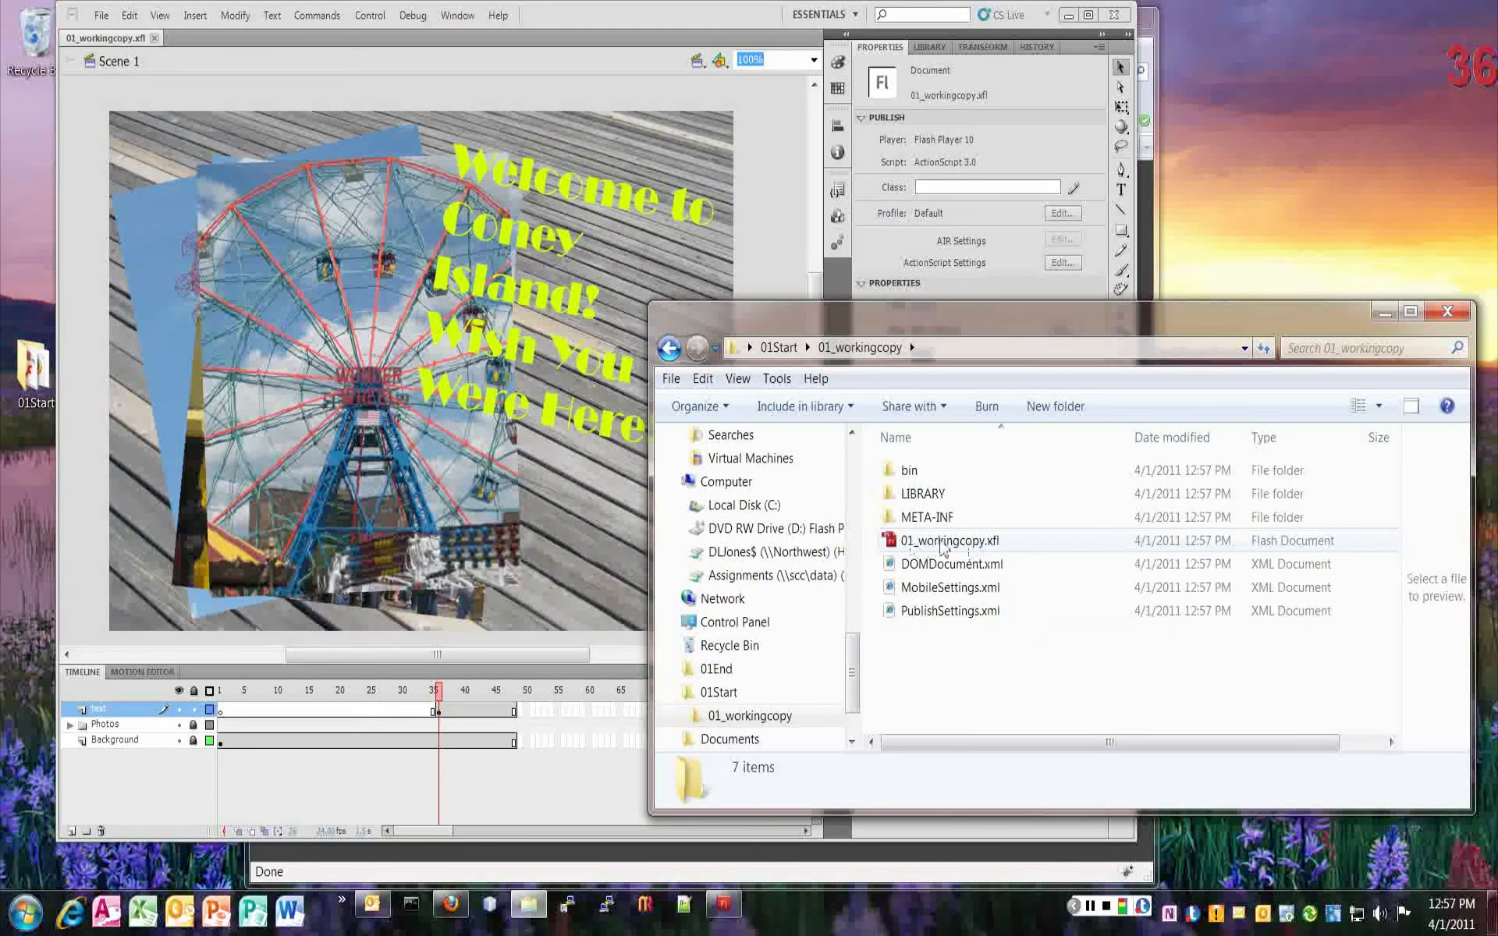
double_click(910, 494)
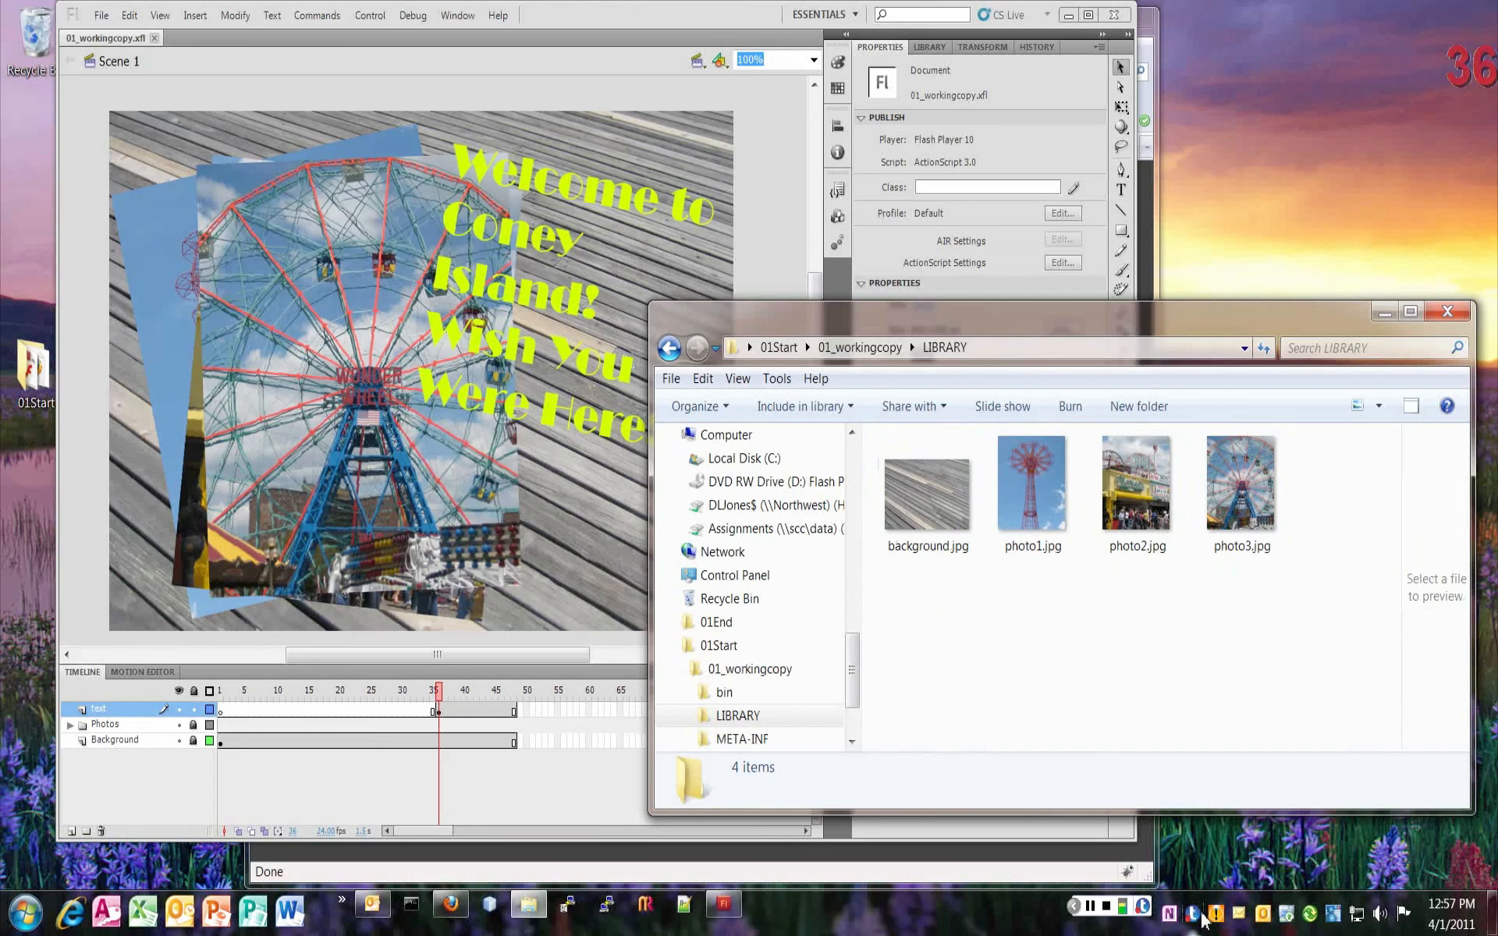
left_click(1090, 907)
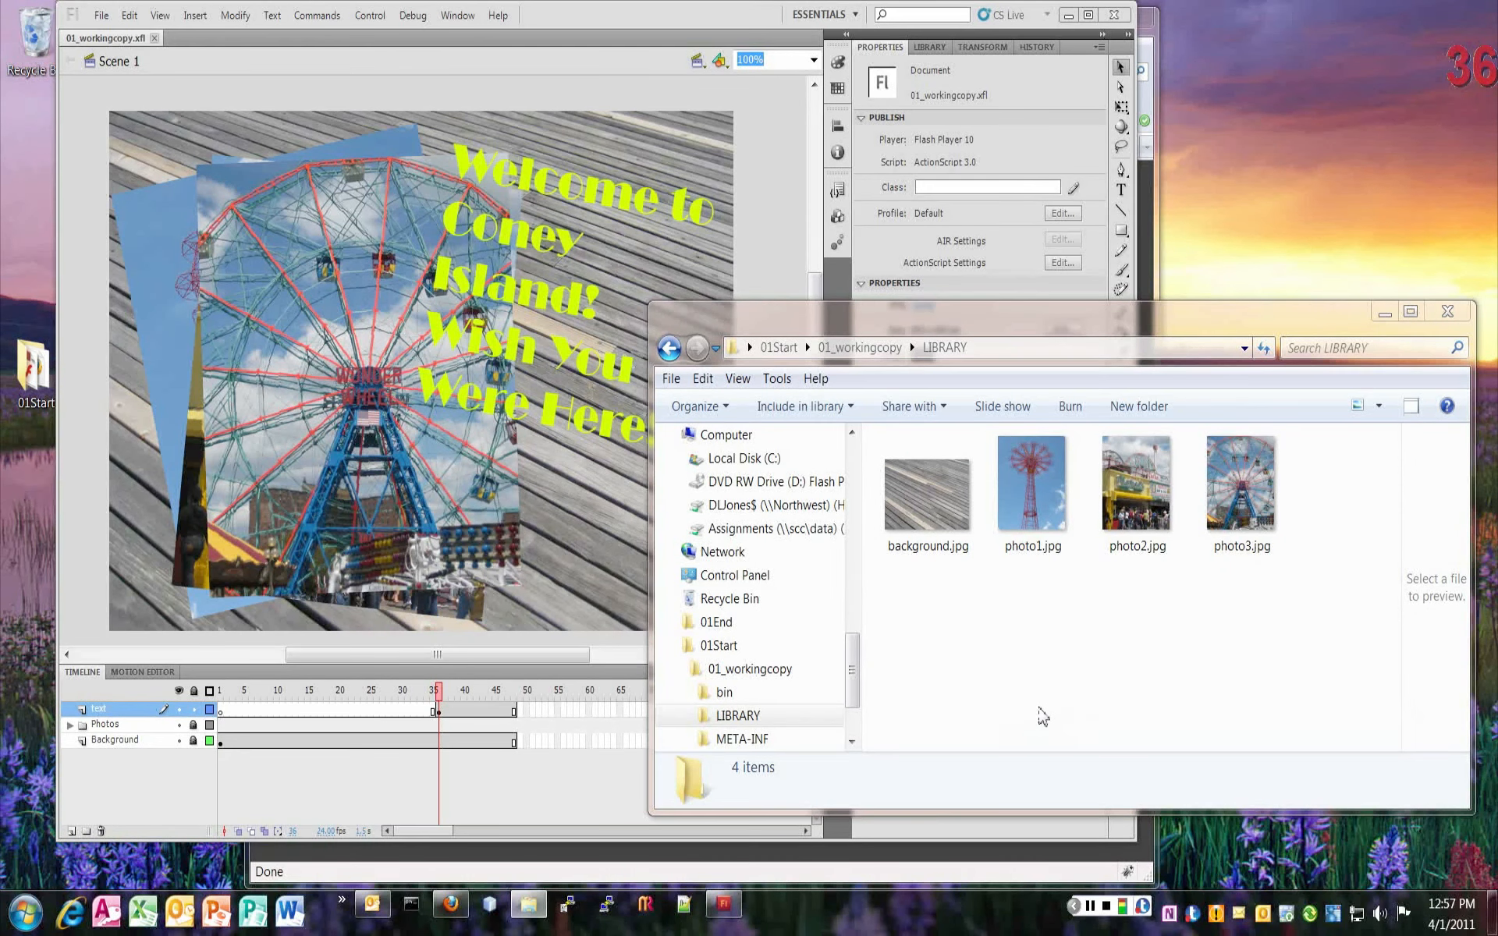
- Delete photo3.jpg from the LIBRARY folder of the uncompressed document
left_click(1264, 511)
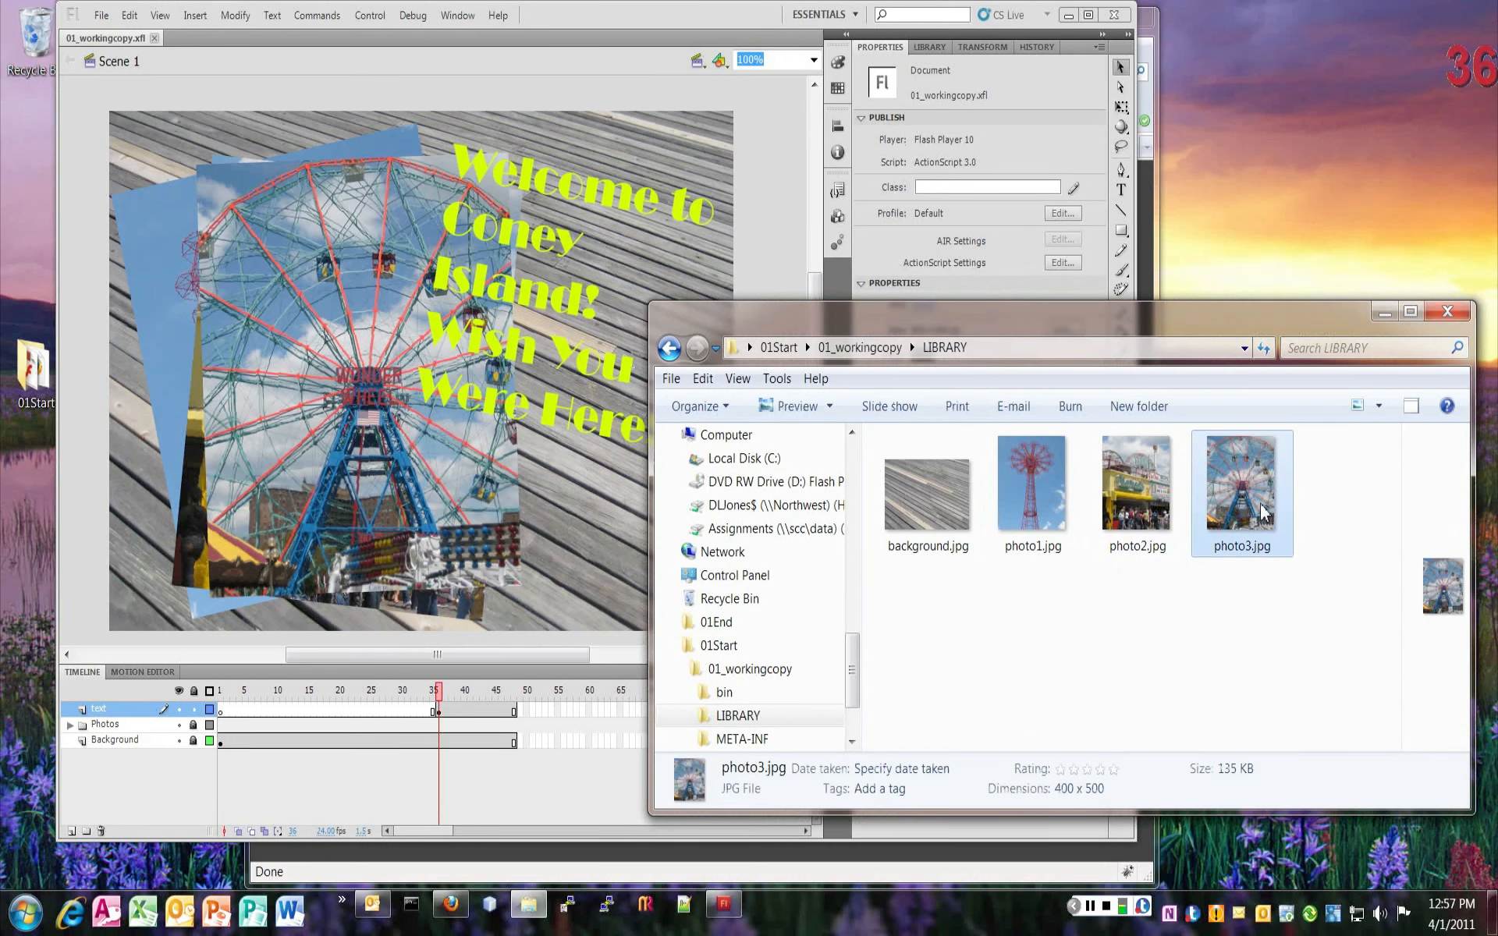
key("Delete")
left_click(815, 533)
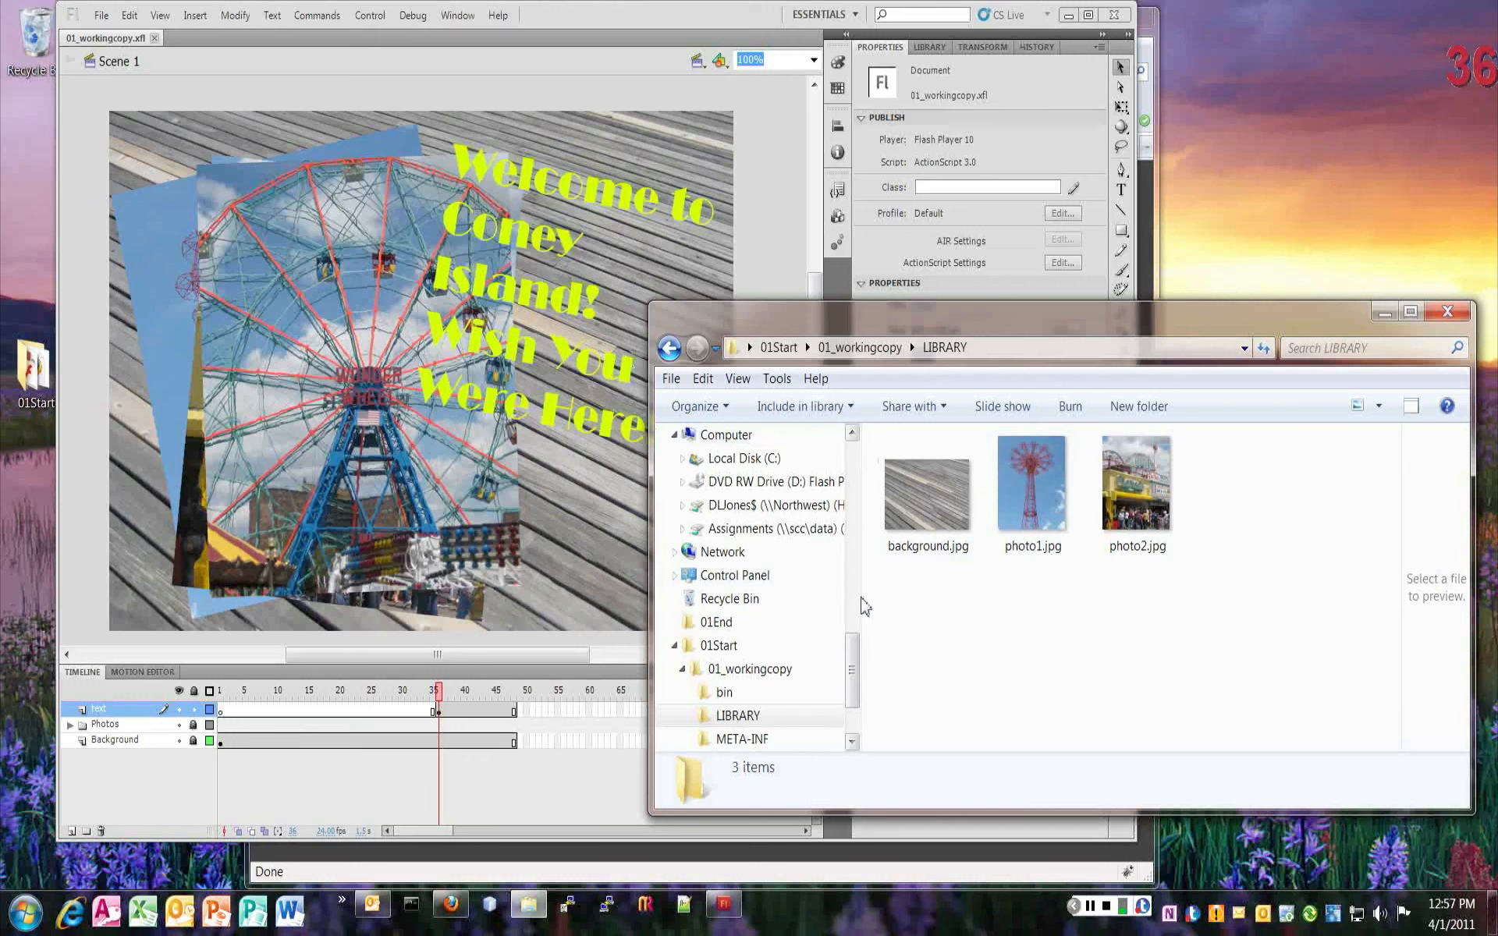
- Copy photo4.jpg from the 01Start folder into the LIBRARY folder inside 01_workingcopy
left_click(718, 645)
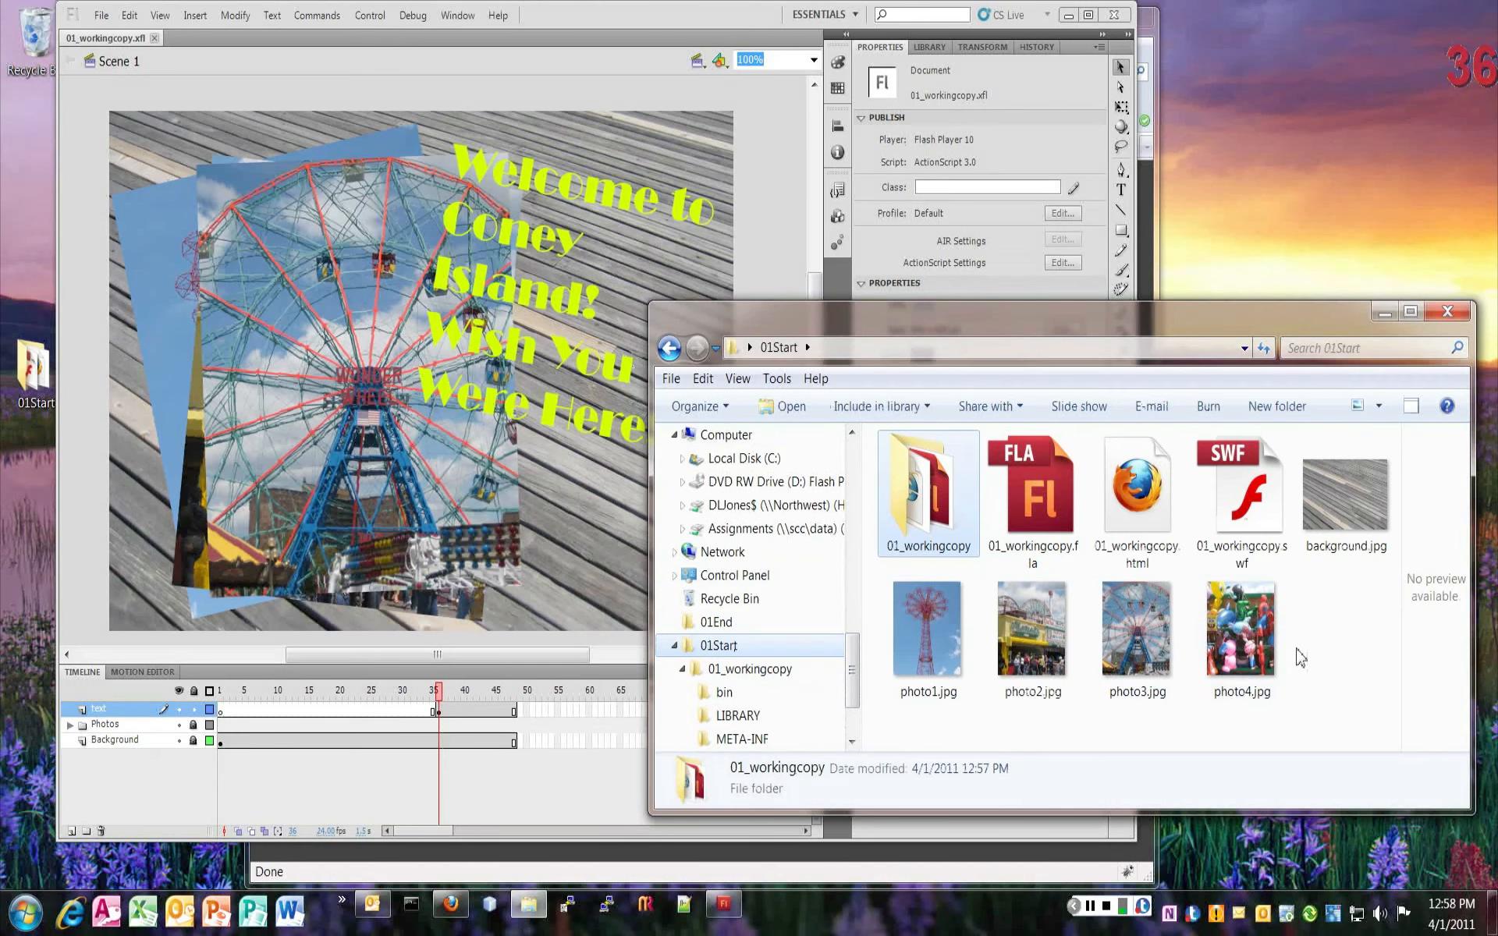
left_click(1253, 651)
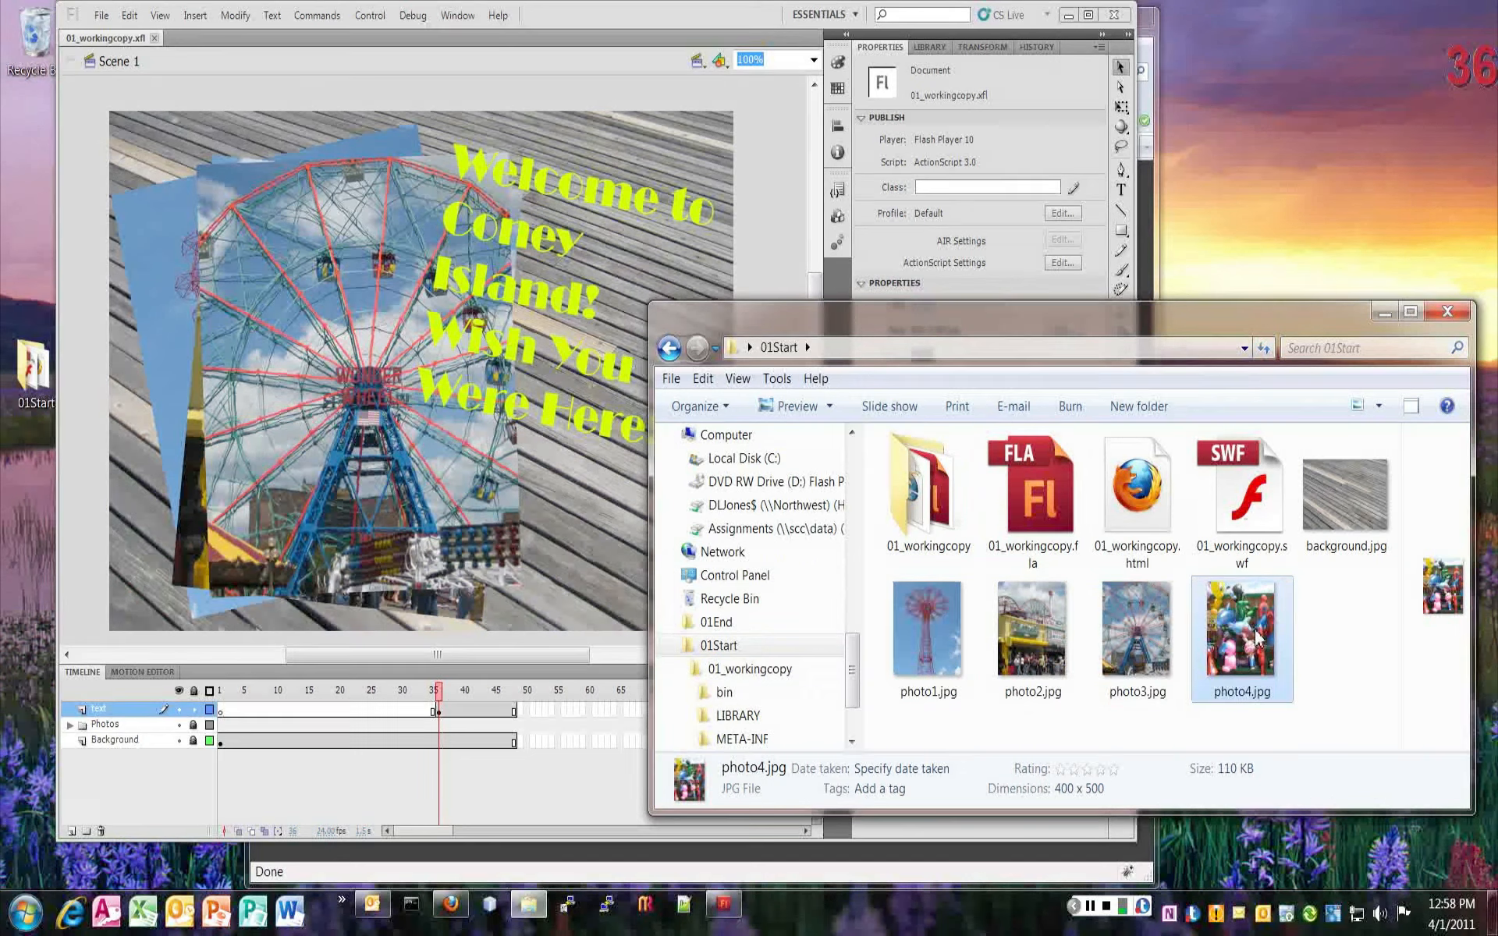
right_click(1257, 638)
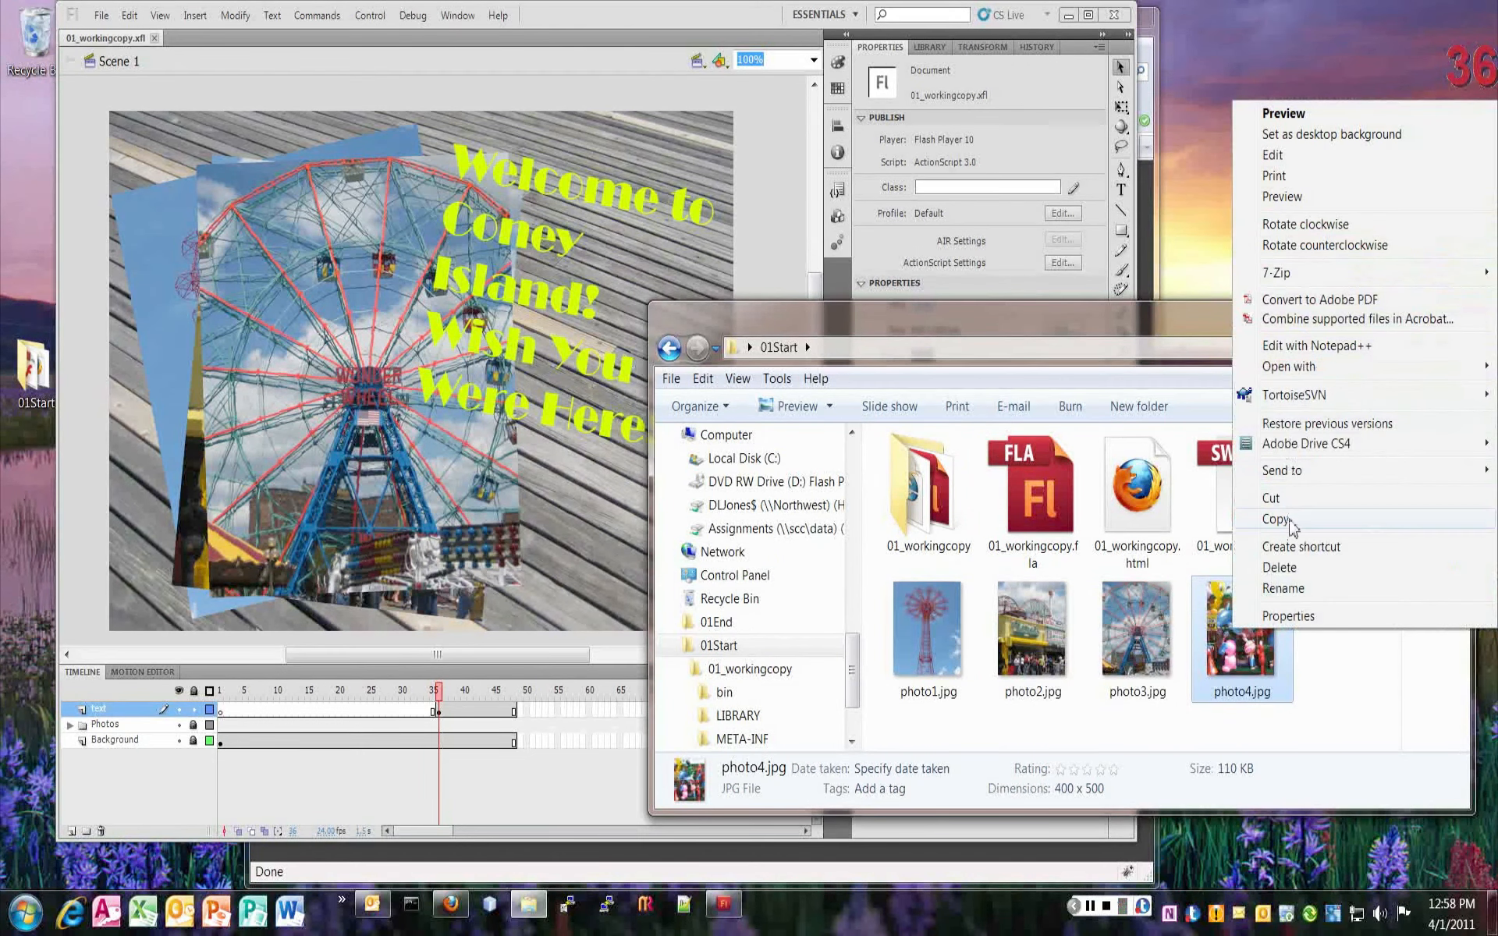
left_click(1277, 519)
double_click(927, 499)
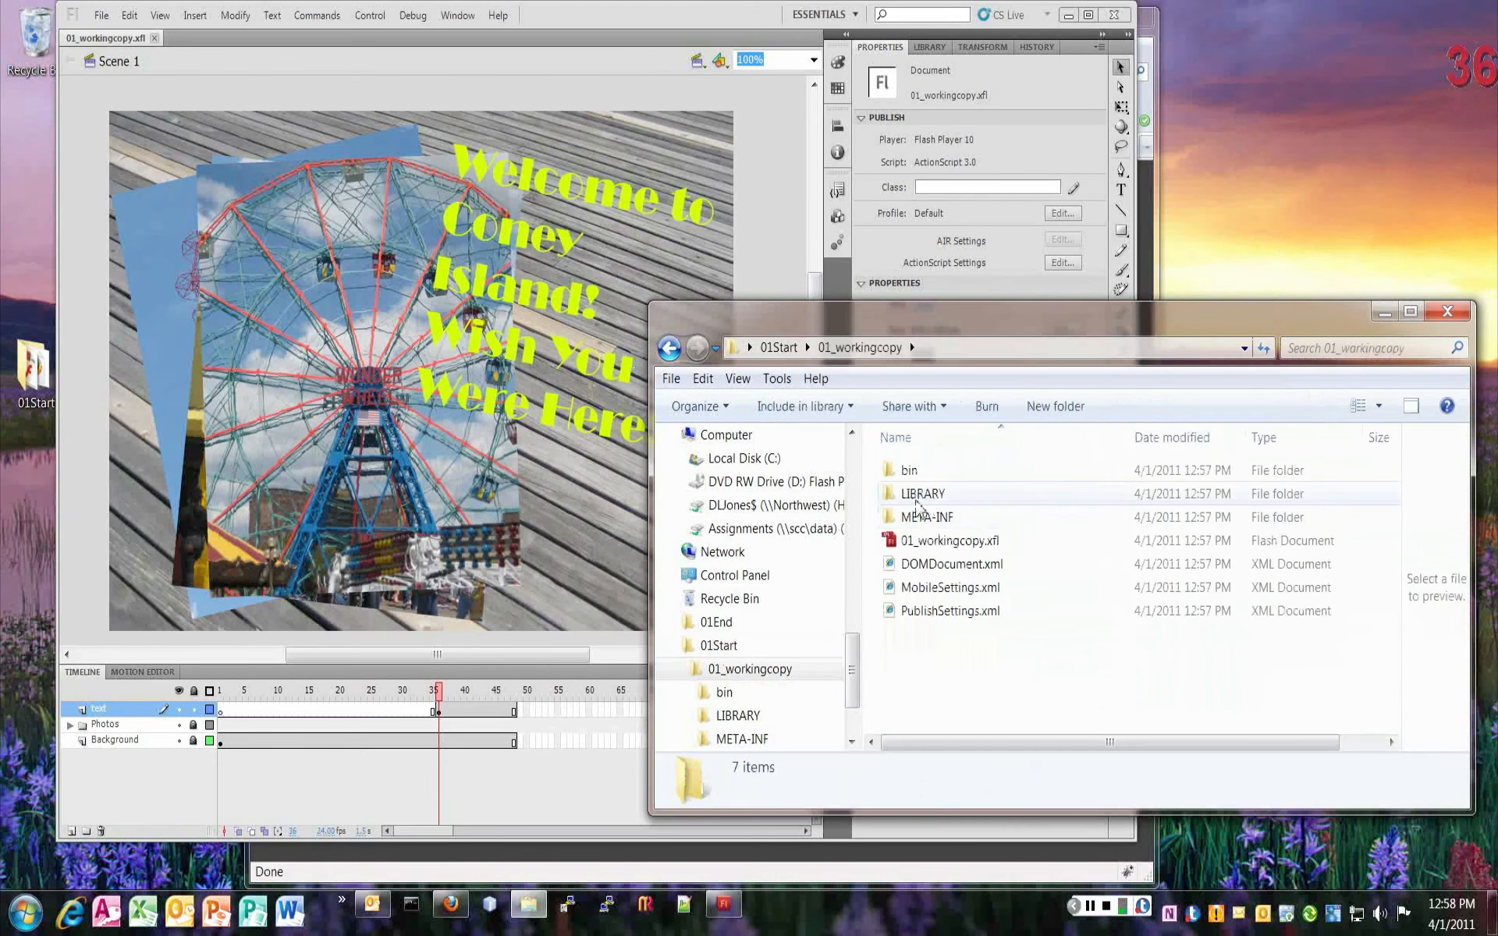
double_click(917, 503)
right_click(1047, 608)
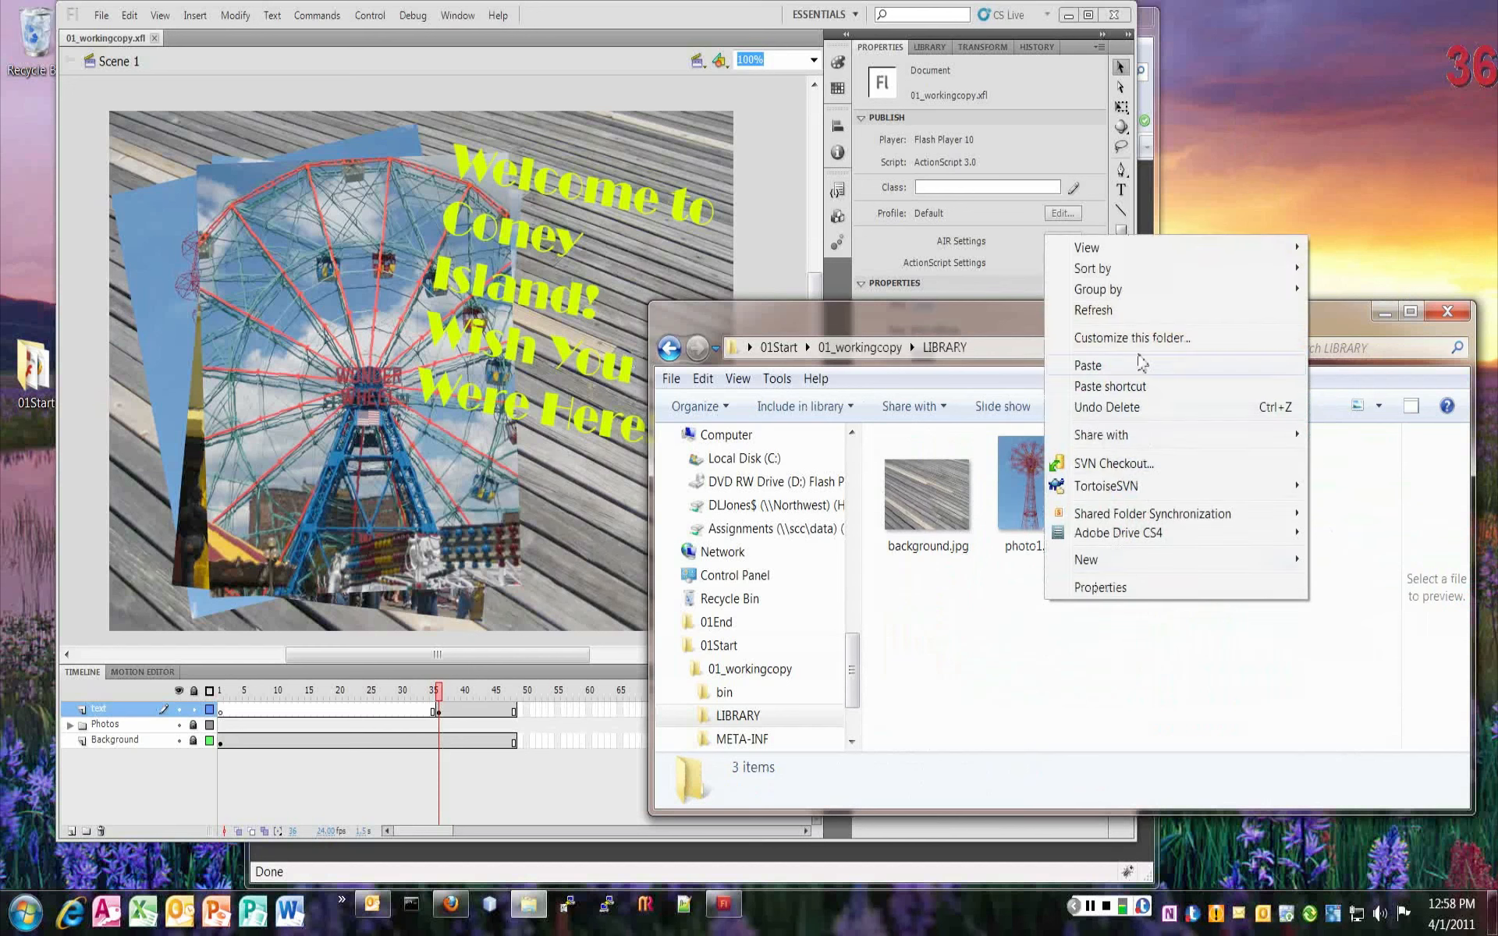
left_click(1142, 365)
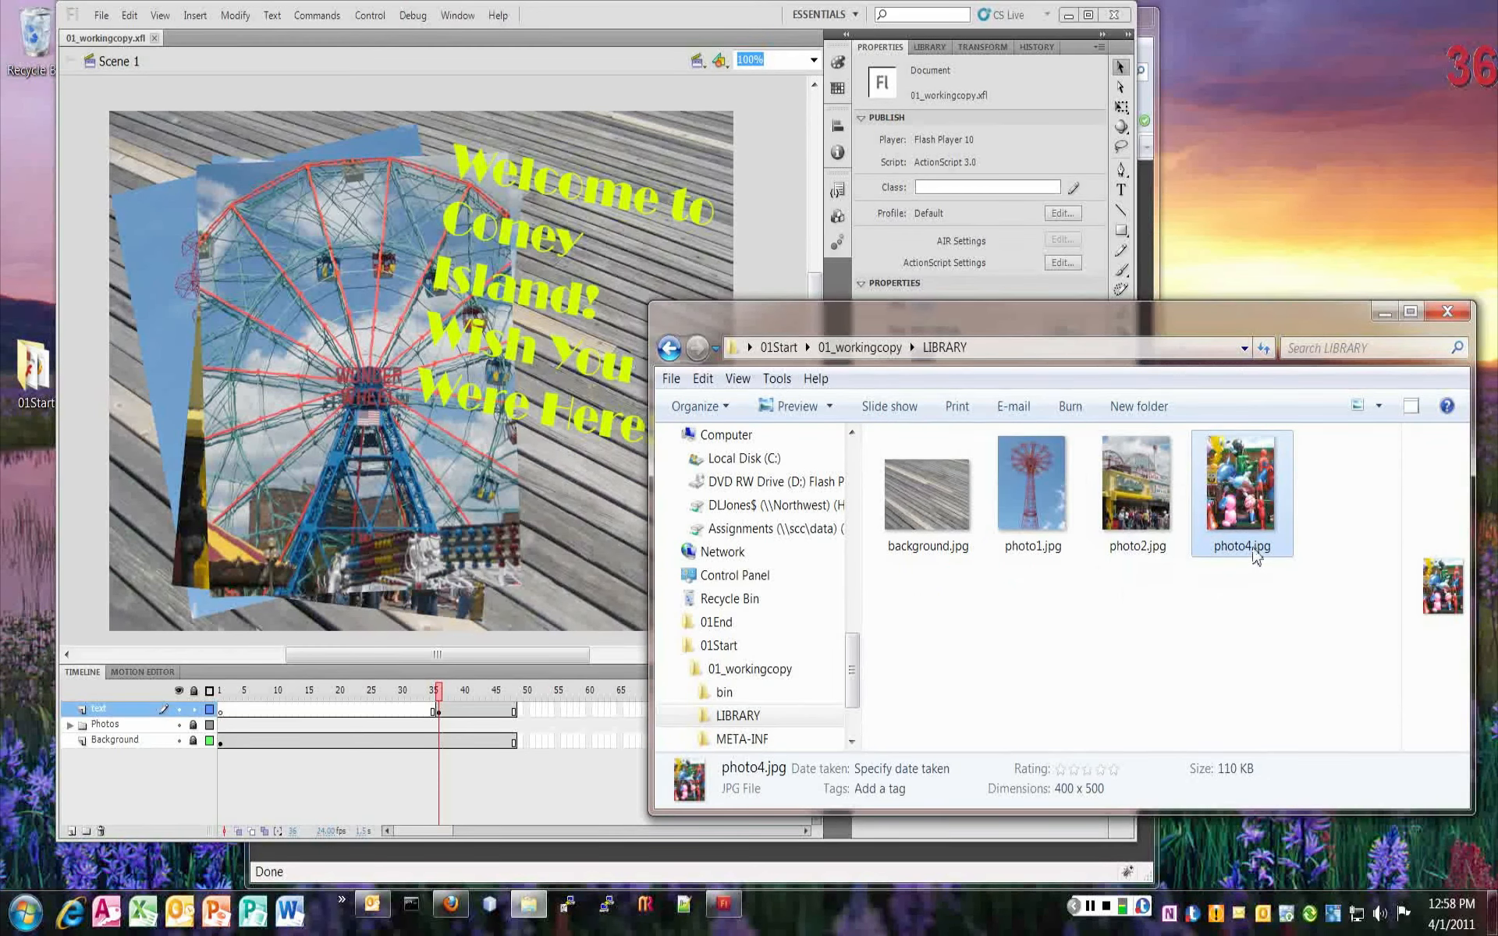
- Rename the copied photo4.jpg in the LIBRARY folder as photo3.jpg
left_click(1256, 547)
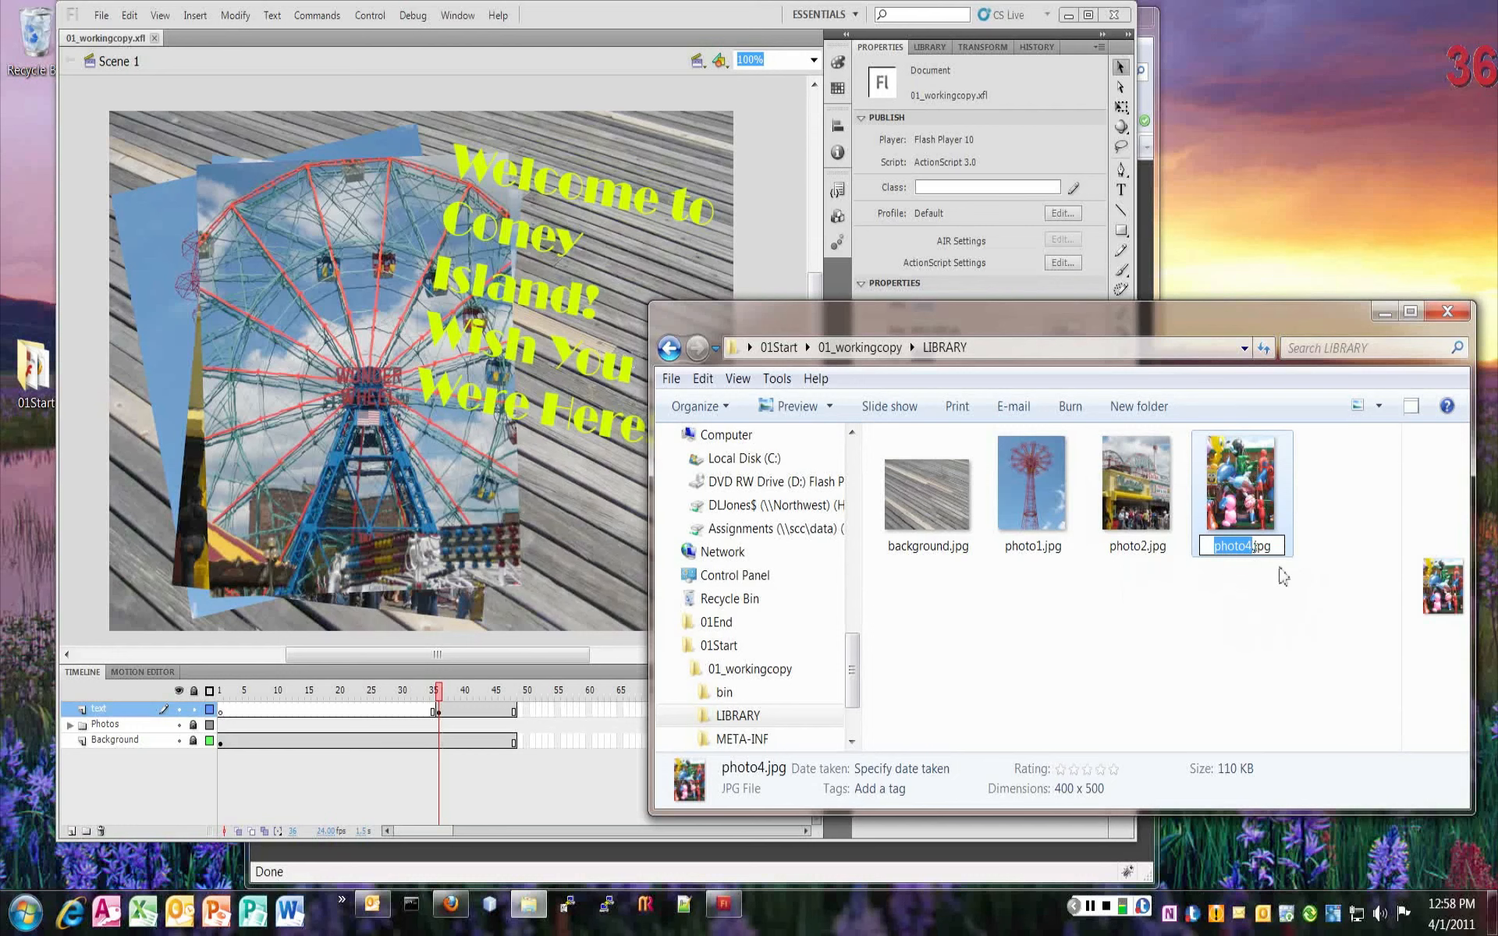
left_click(1254, 546)
key("BackSpace")
type("3")
left_click(1239, 614)
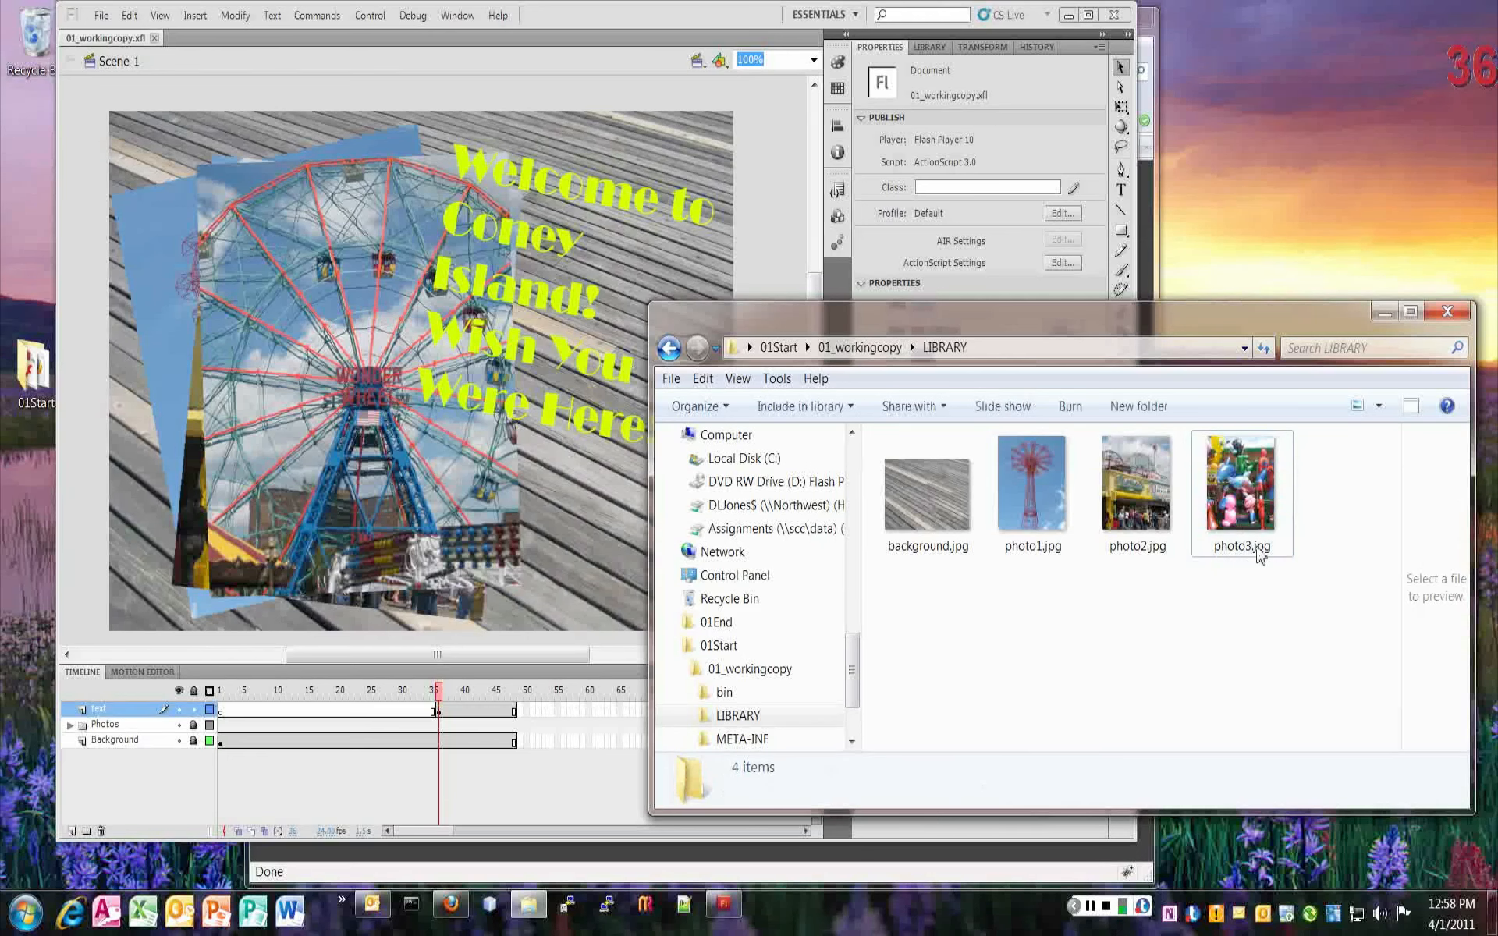
- Close the movie document in Flash Professional and reopen 01_workingcopy.xfl from the 01_workingcopy folder
left_click(125, 165)
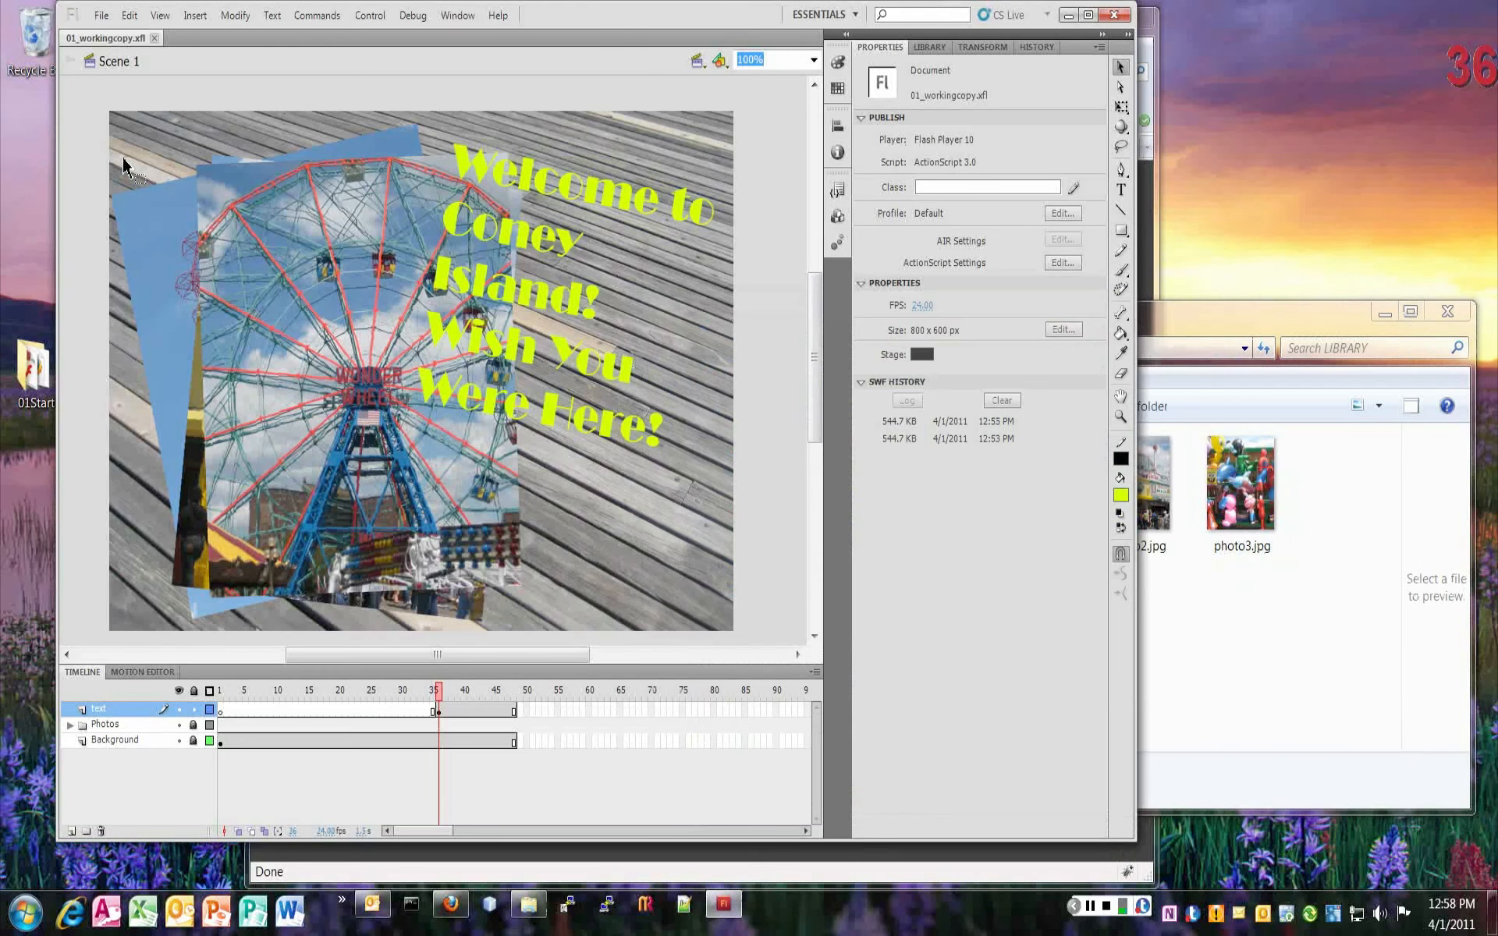
left_click(154, 38)
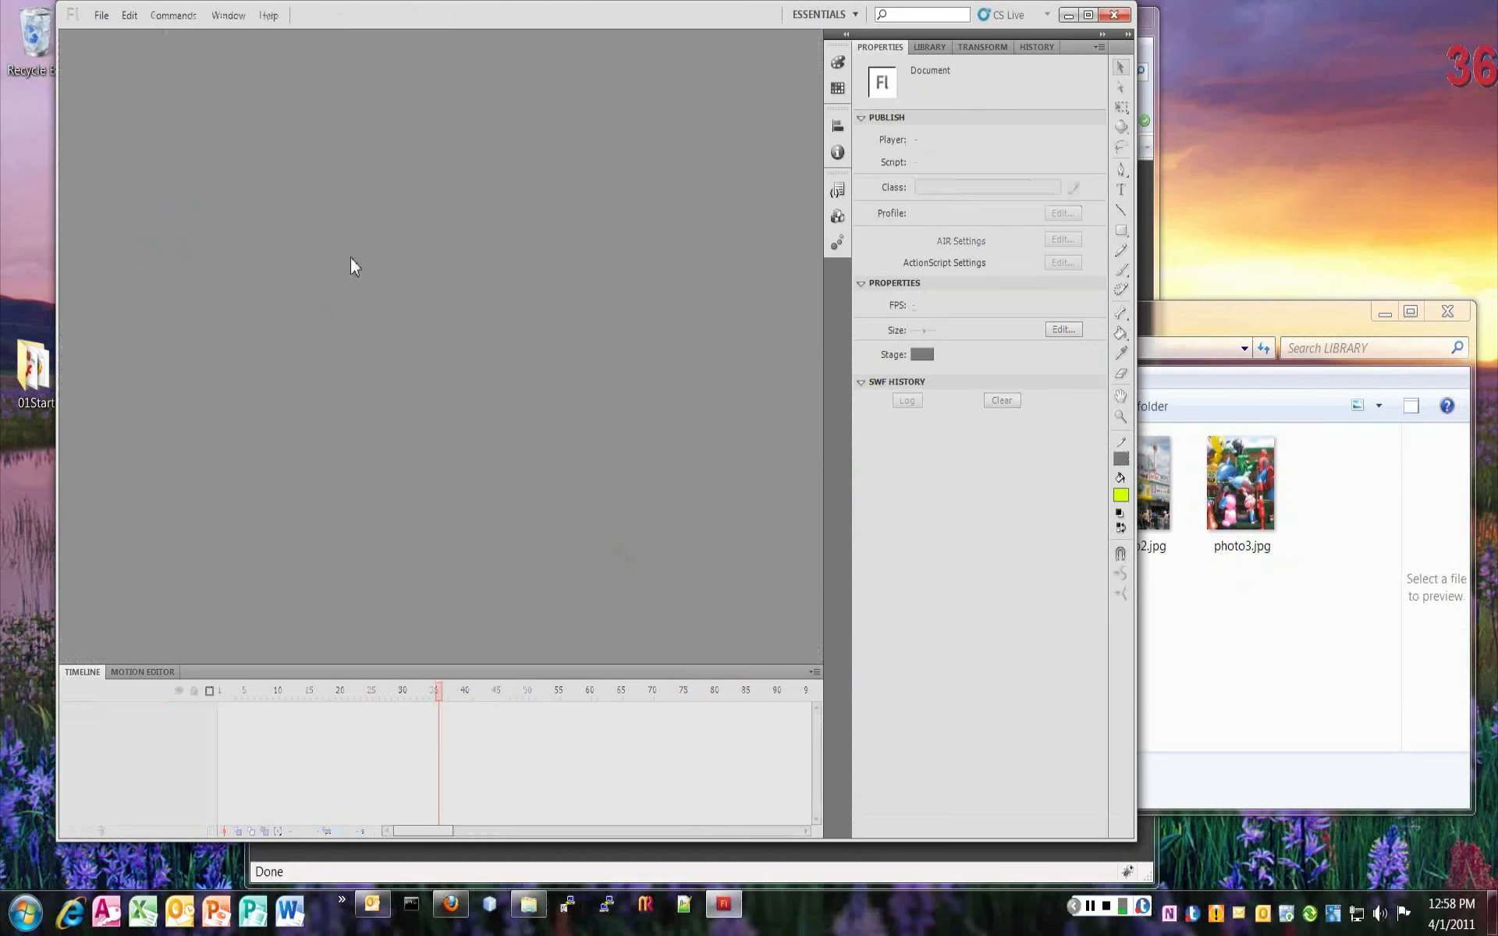
left_click(1307, 634)
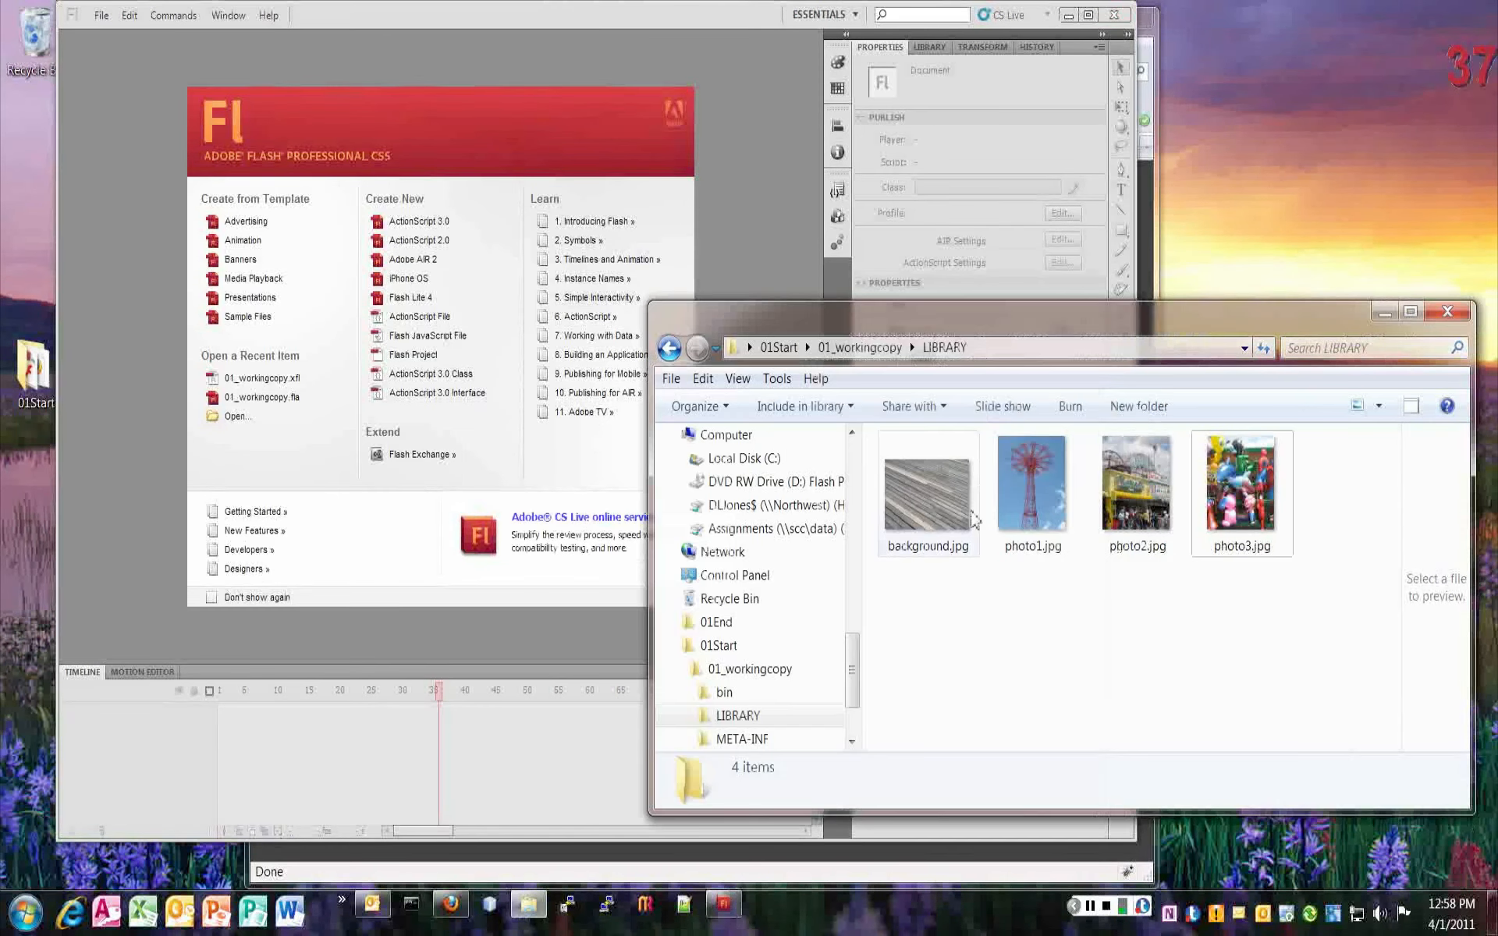
left_click(668, 349)
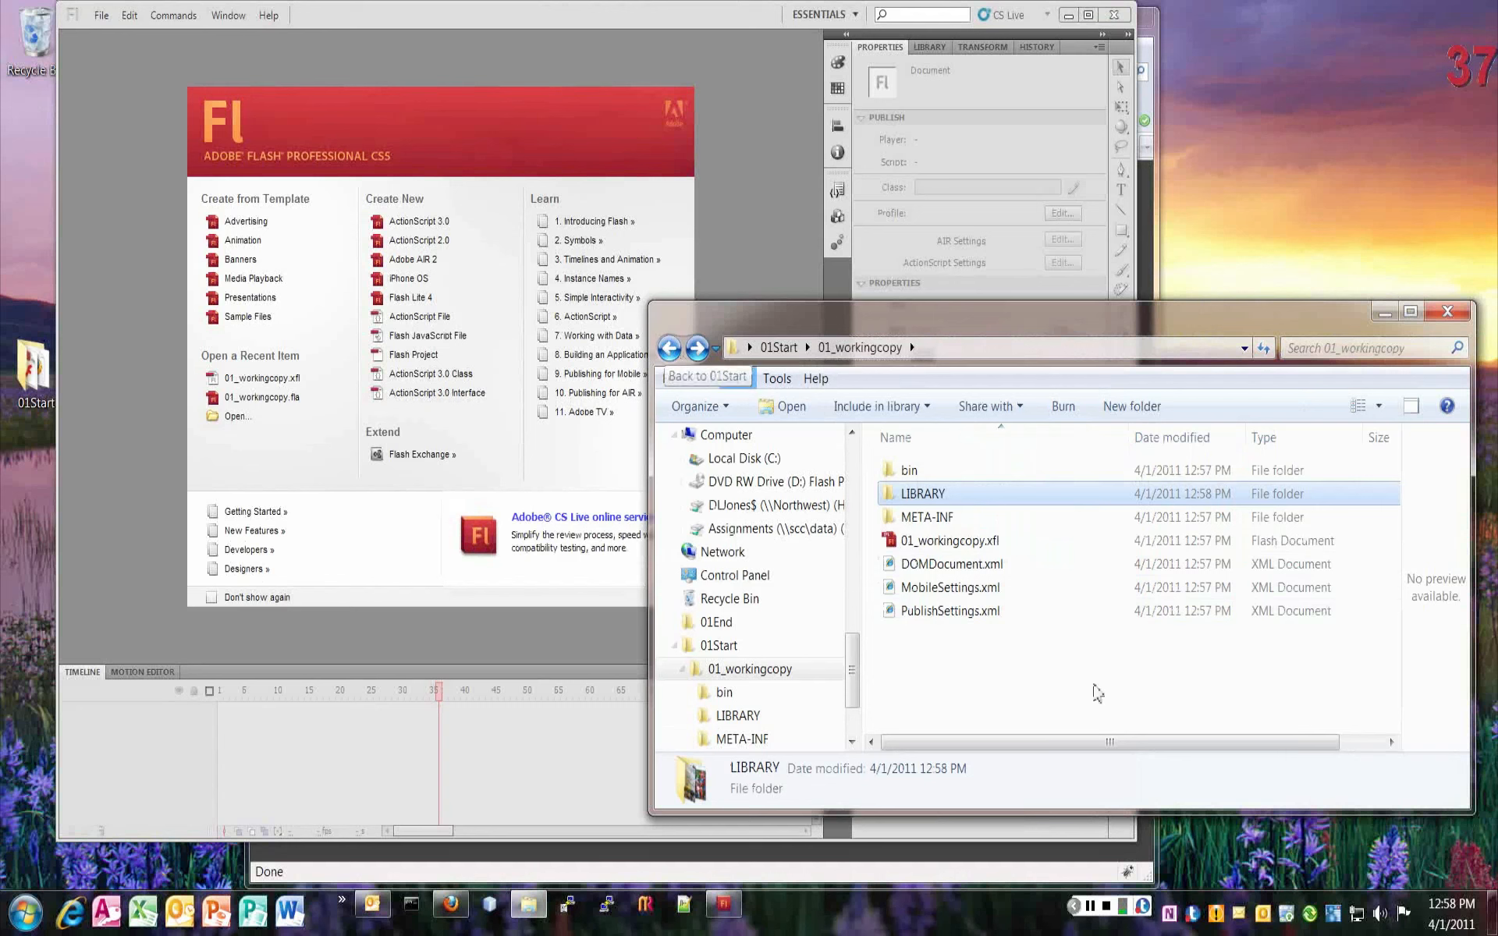
left_click(927, 549)
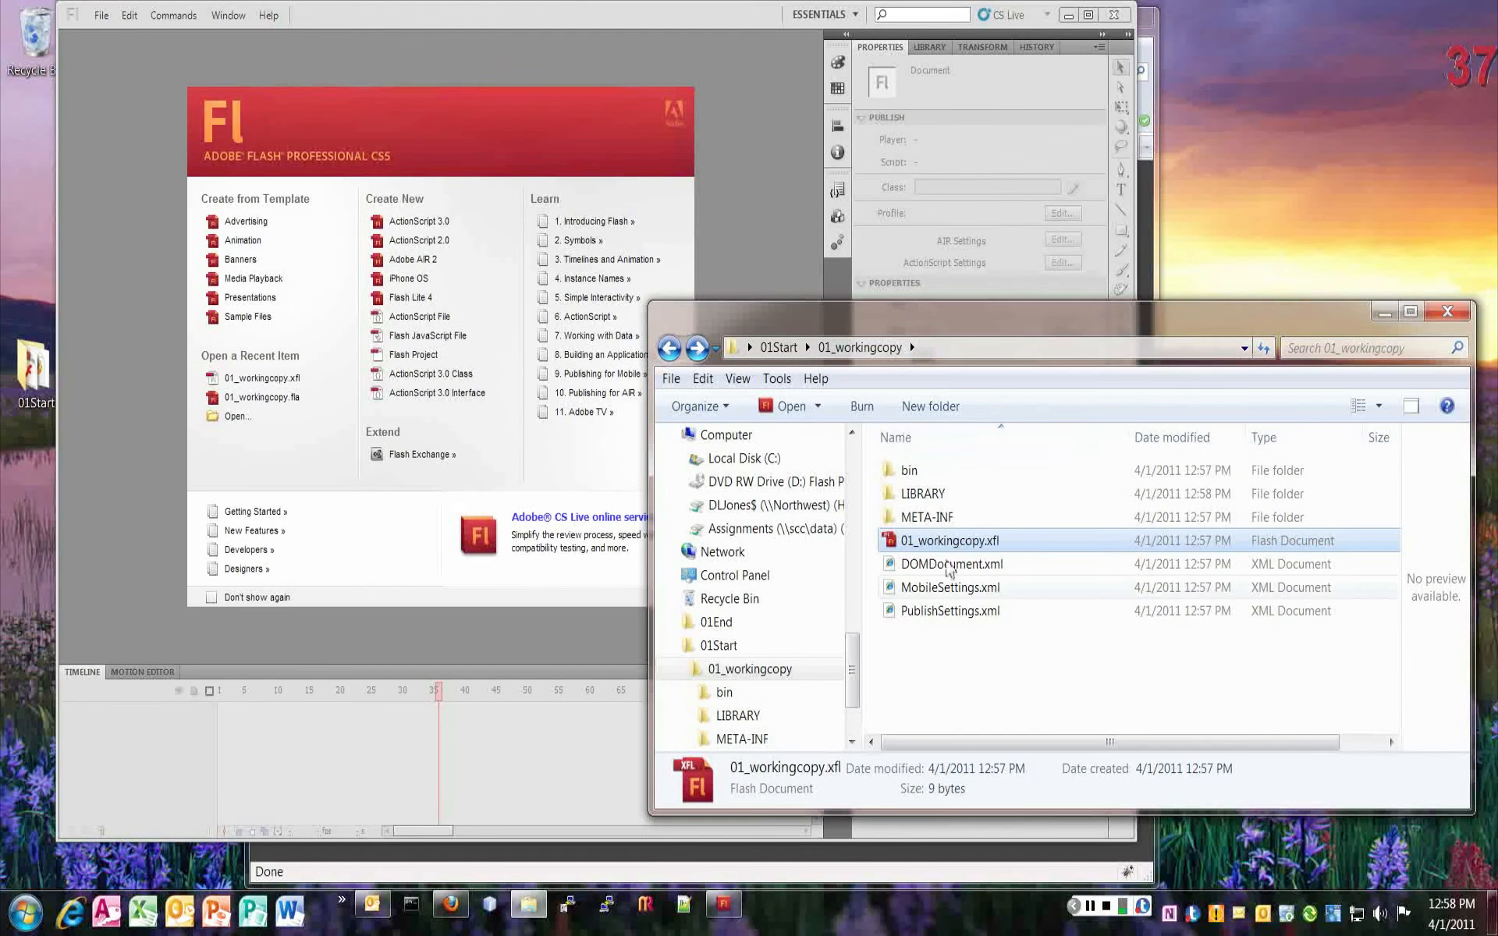
double_click(950, 546)
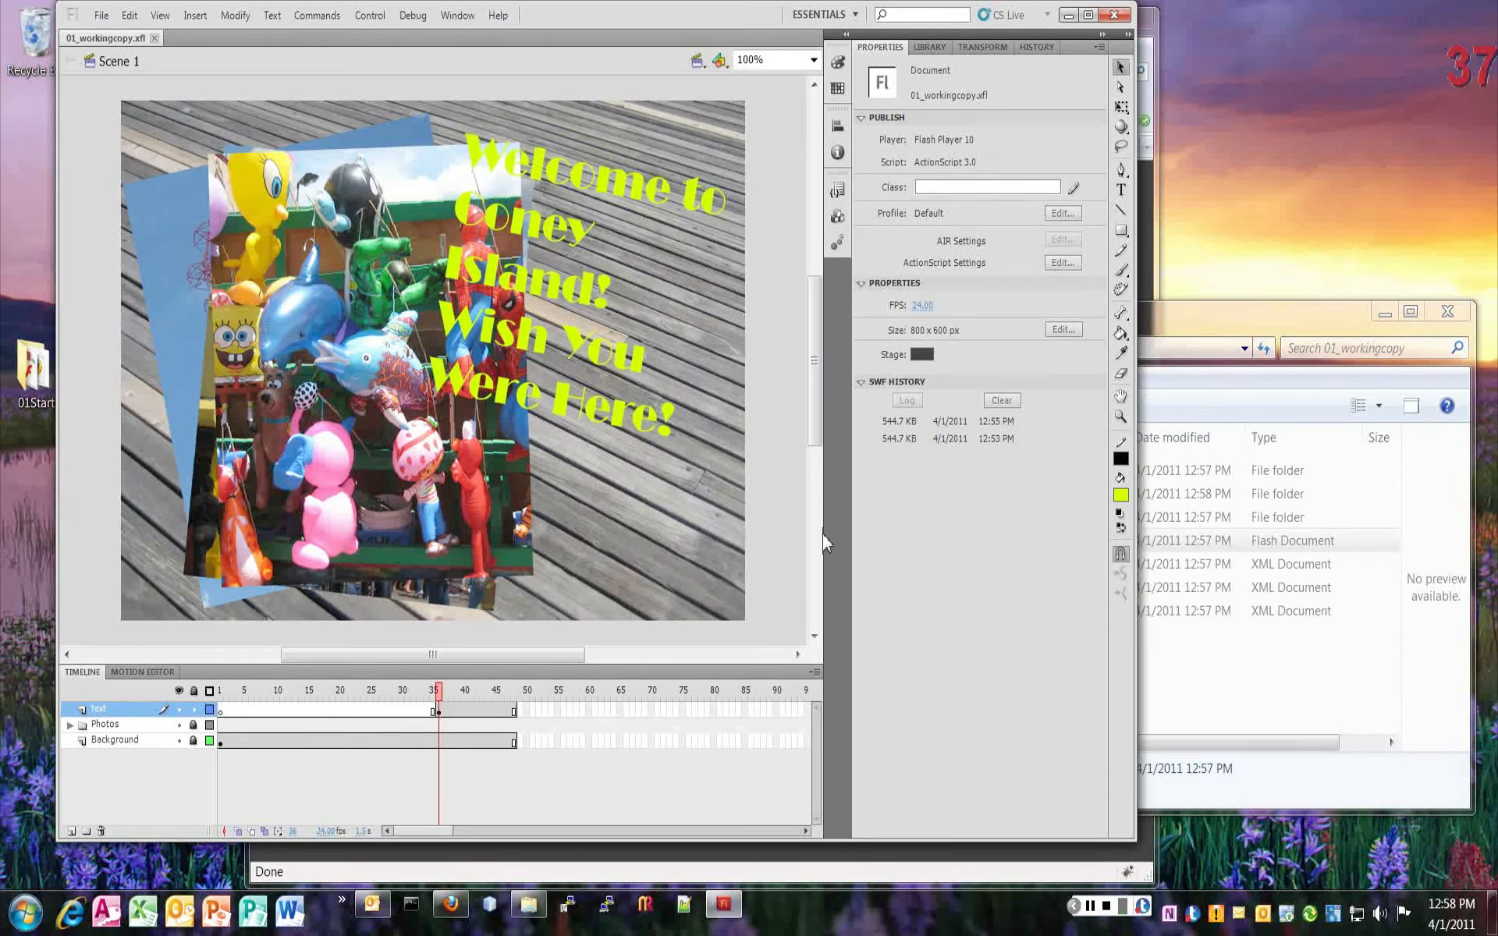
- Return the folder window to 01Start, and test the reopened movie in Flash Professional, closing its preview when done
left_click(1307, 687)
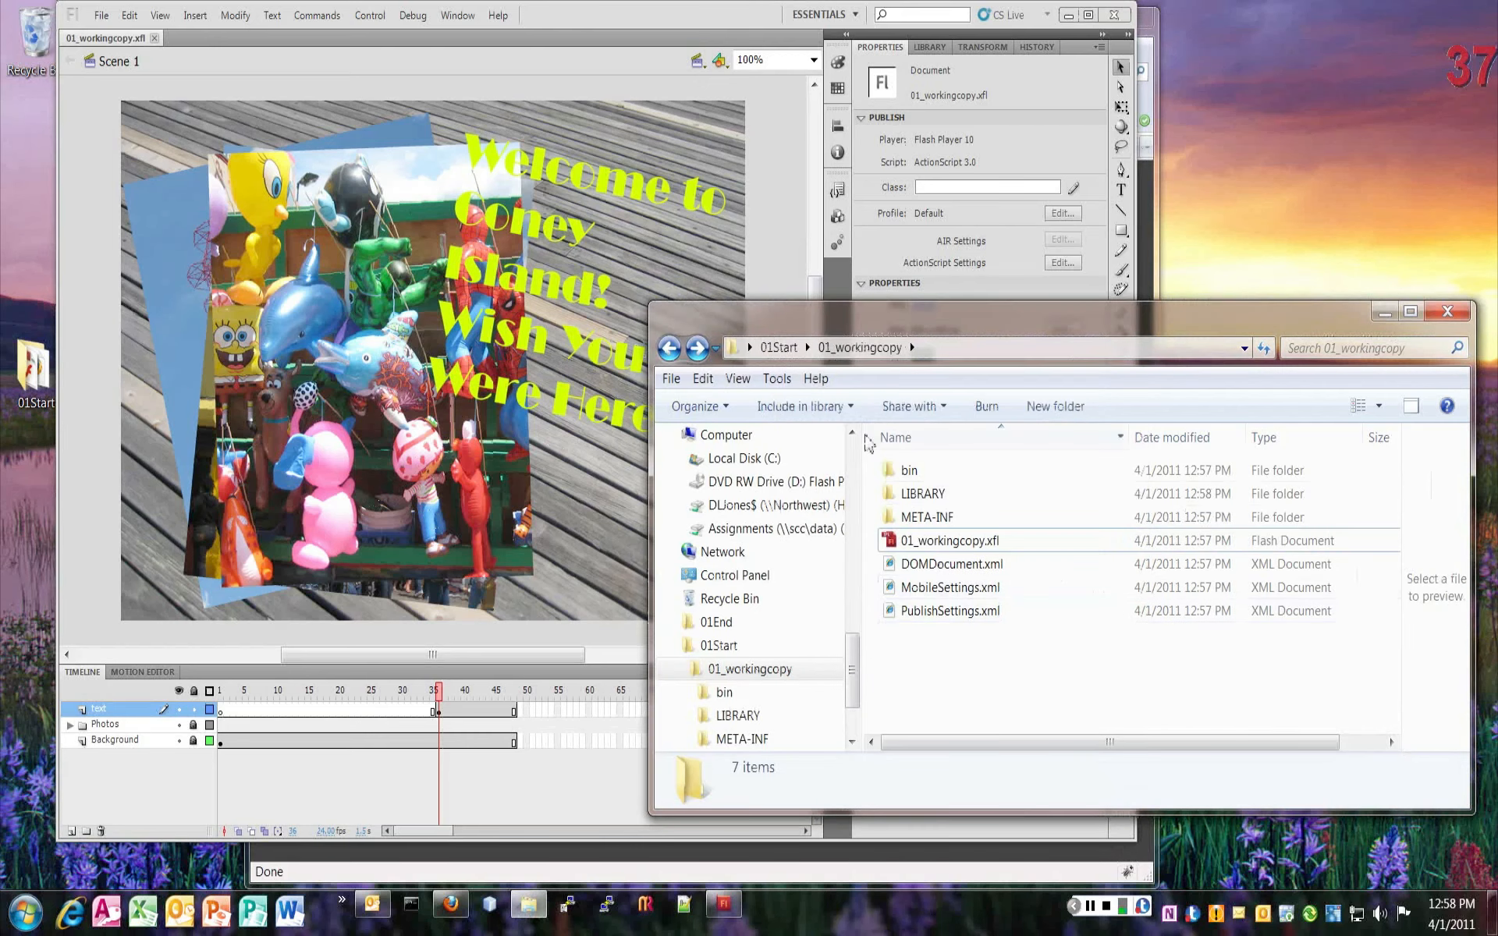
left_click(669, 347)
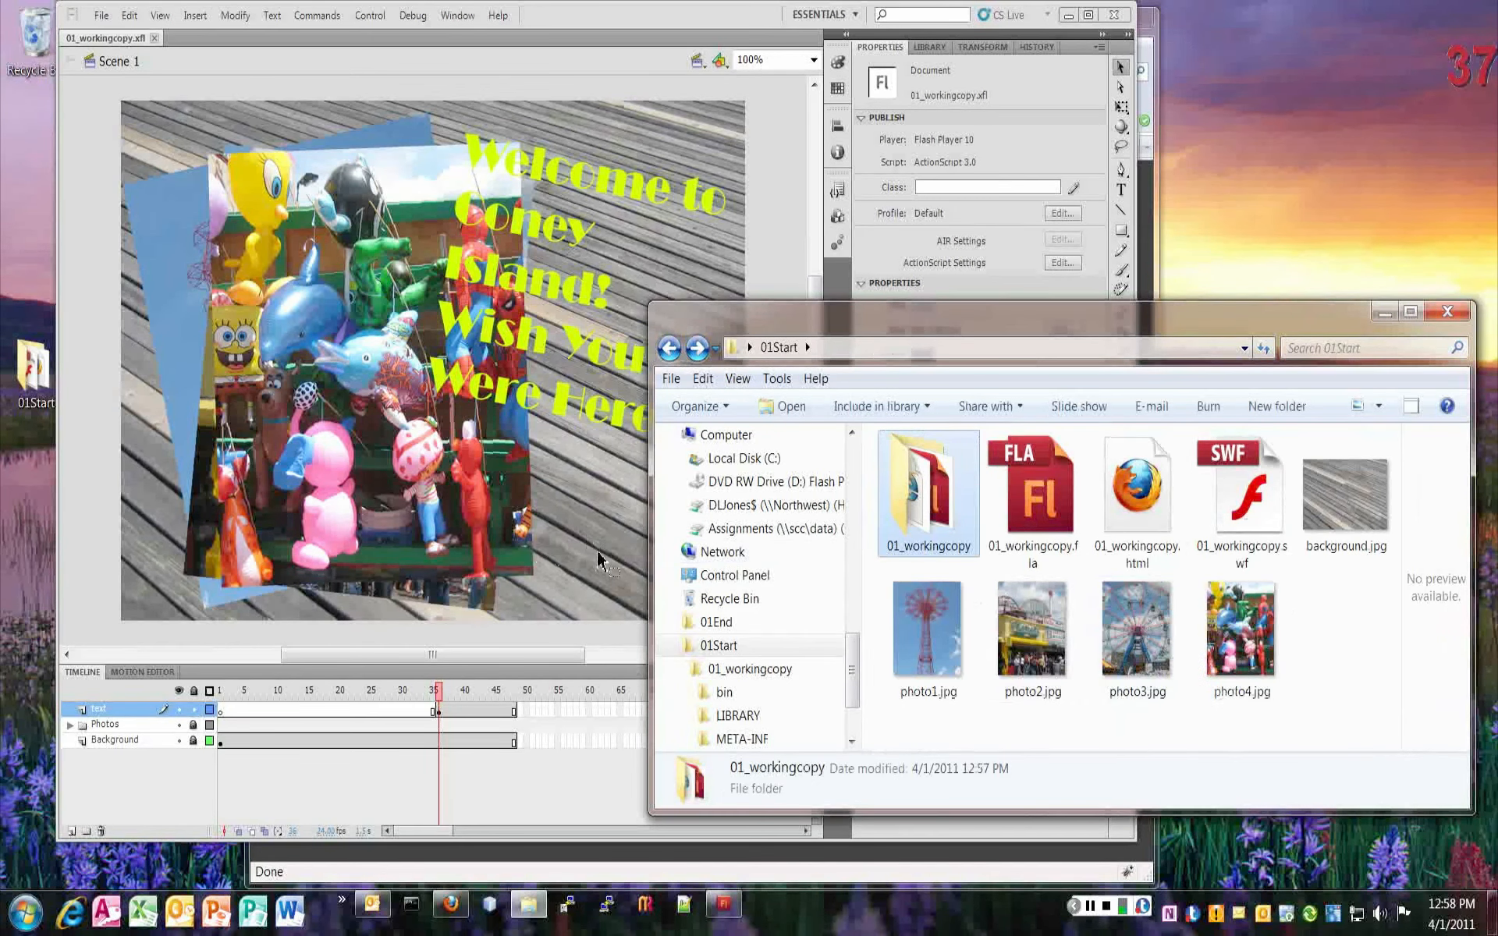
left_click(548, 501)
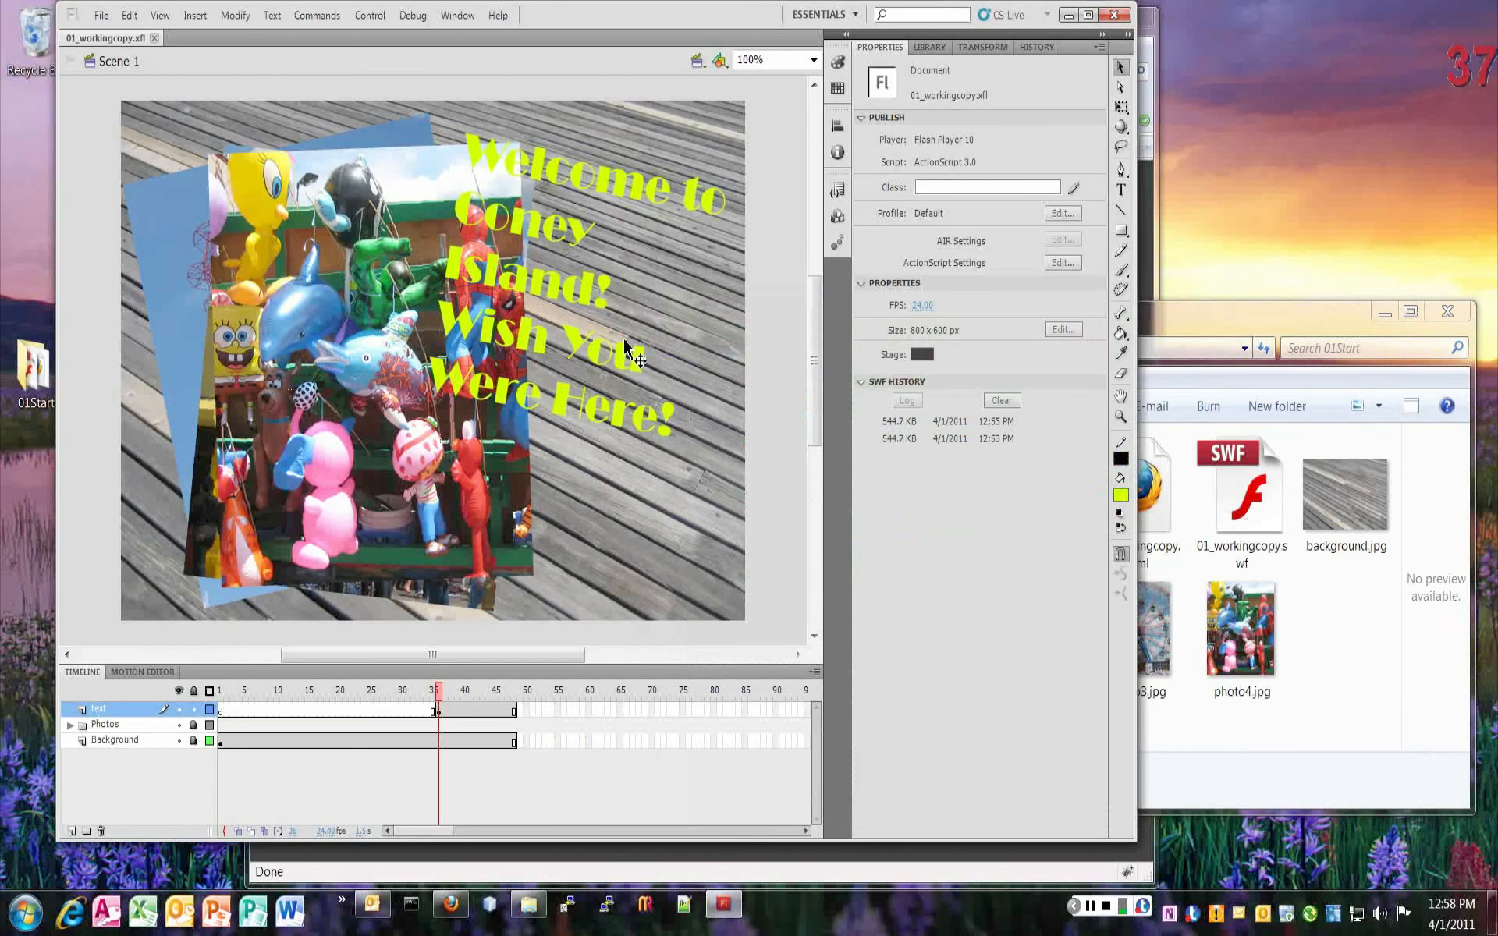
left_click(371, 15)
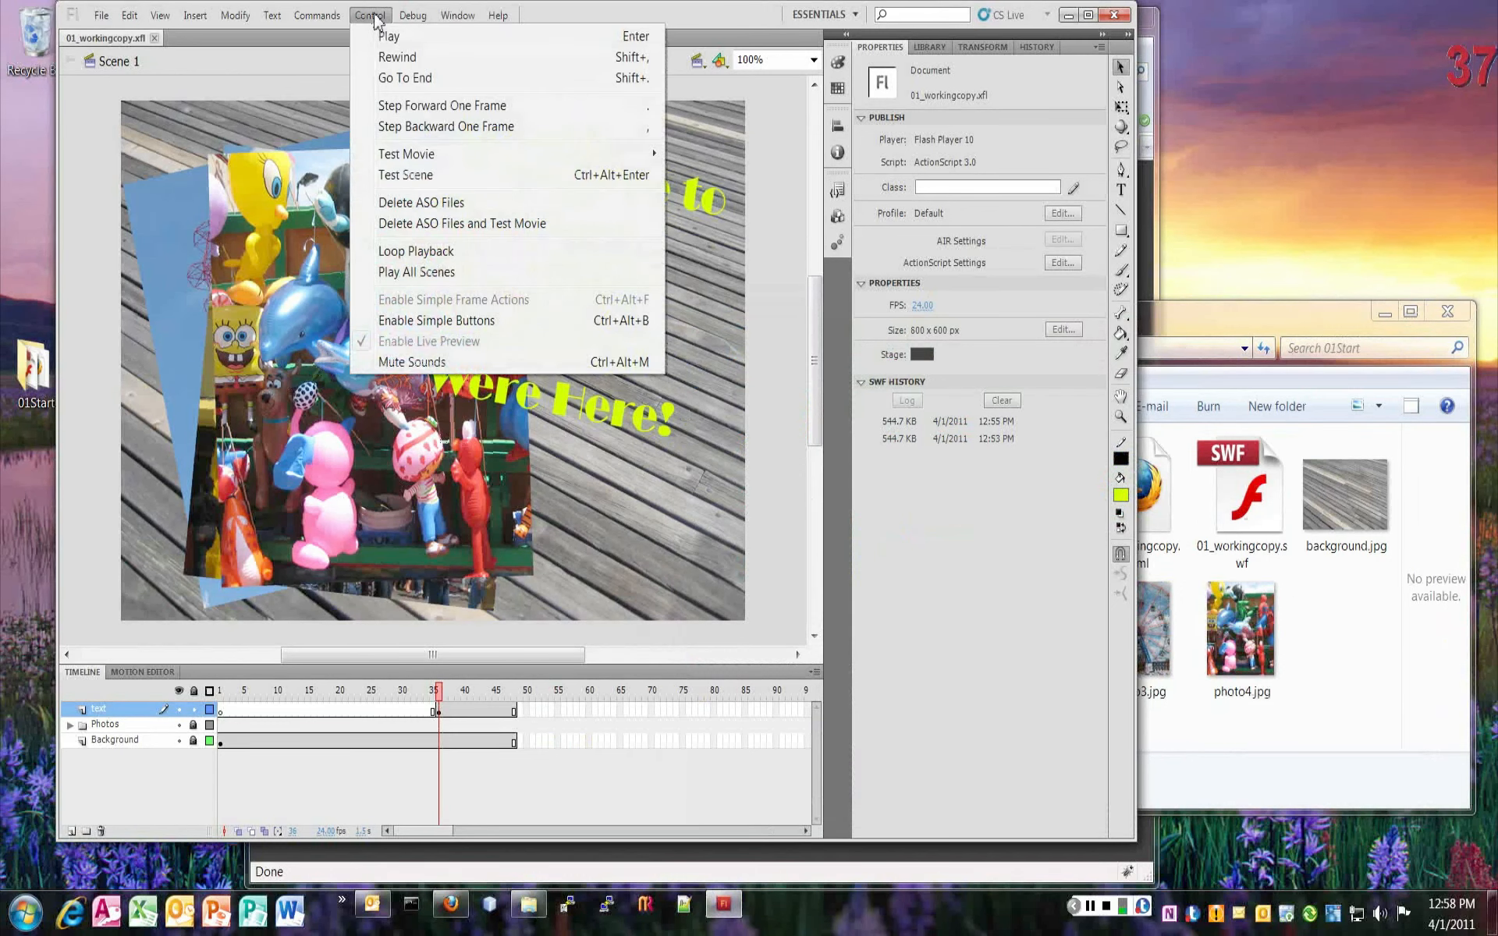
mouse_move(419, 156)
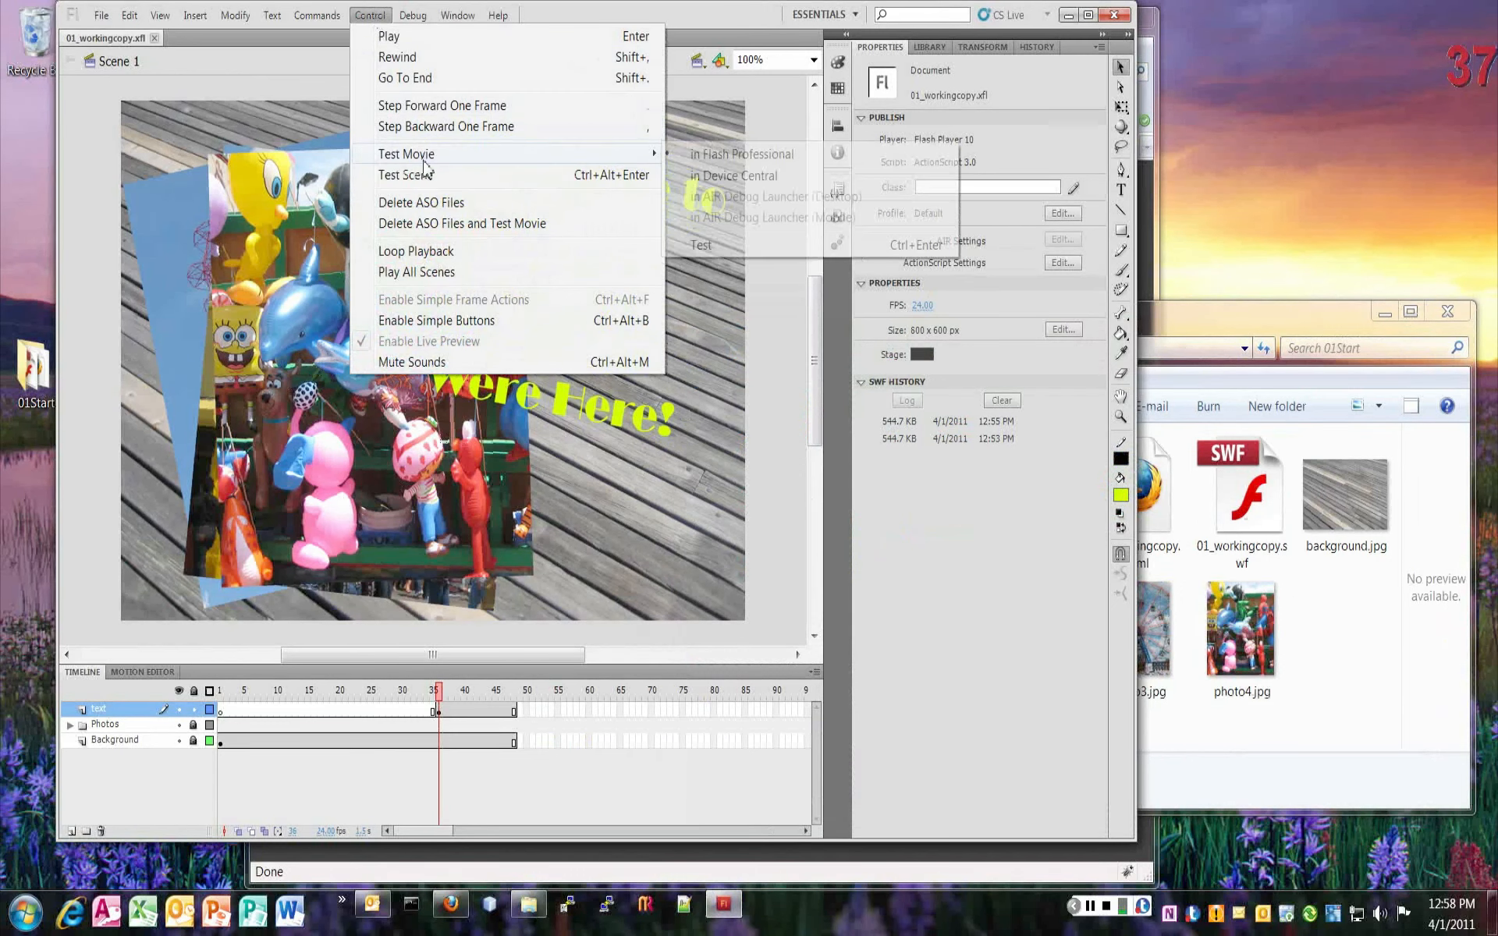
left_click(734, 156)
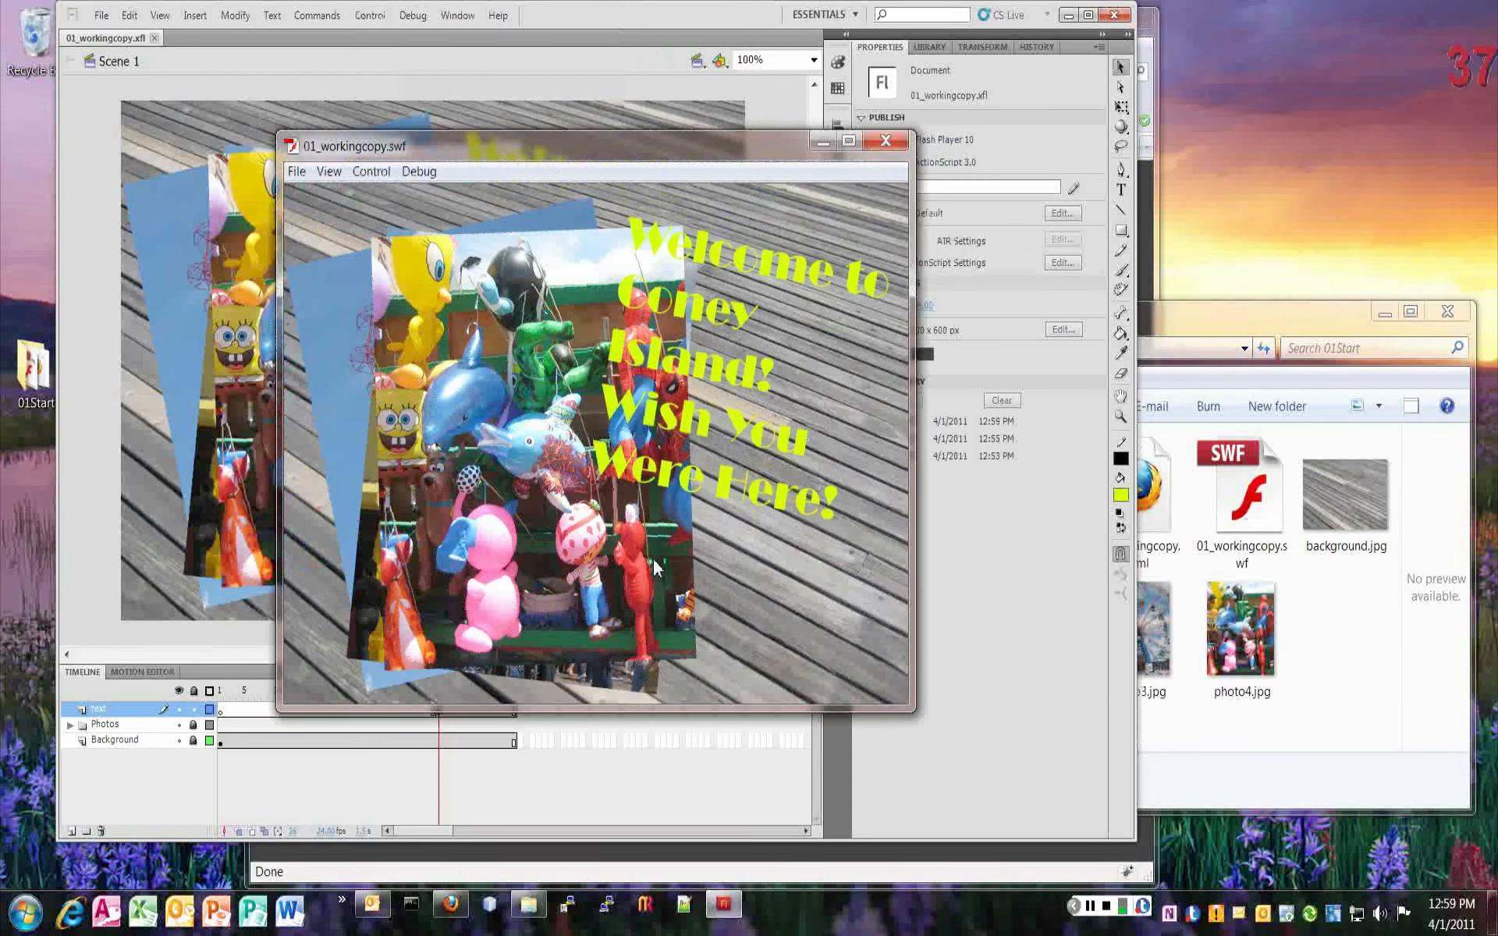
left_click(888, 141)
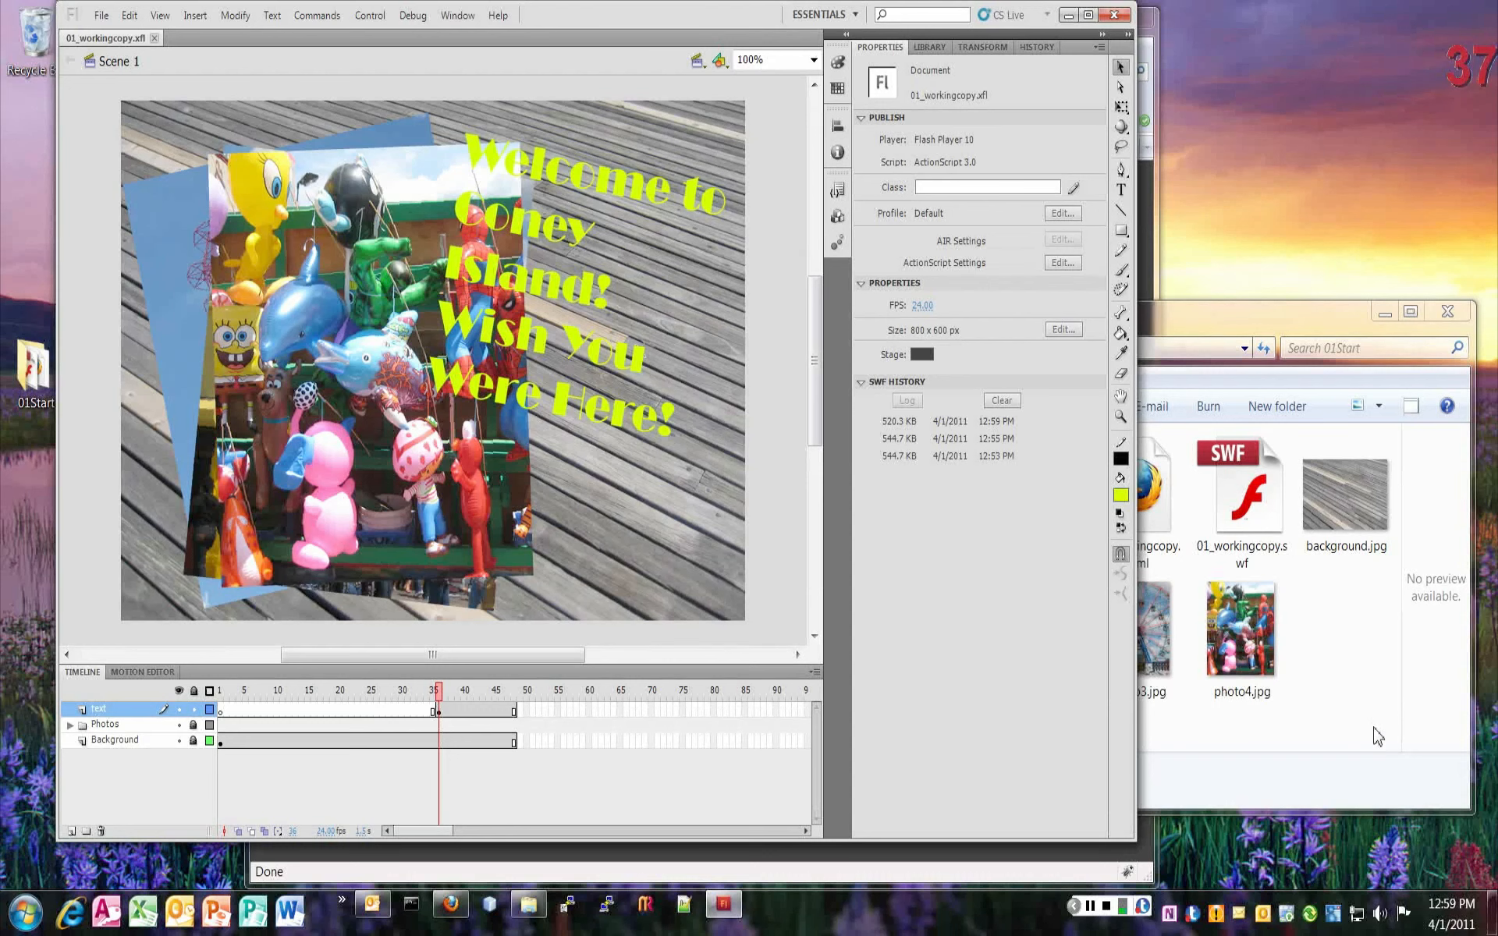
- Switch to the 01Start folder window and compare the details of 01_workingcopy.fla and 01_workingcopy.swf
left_click(1336, 774)
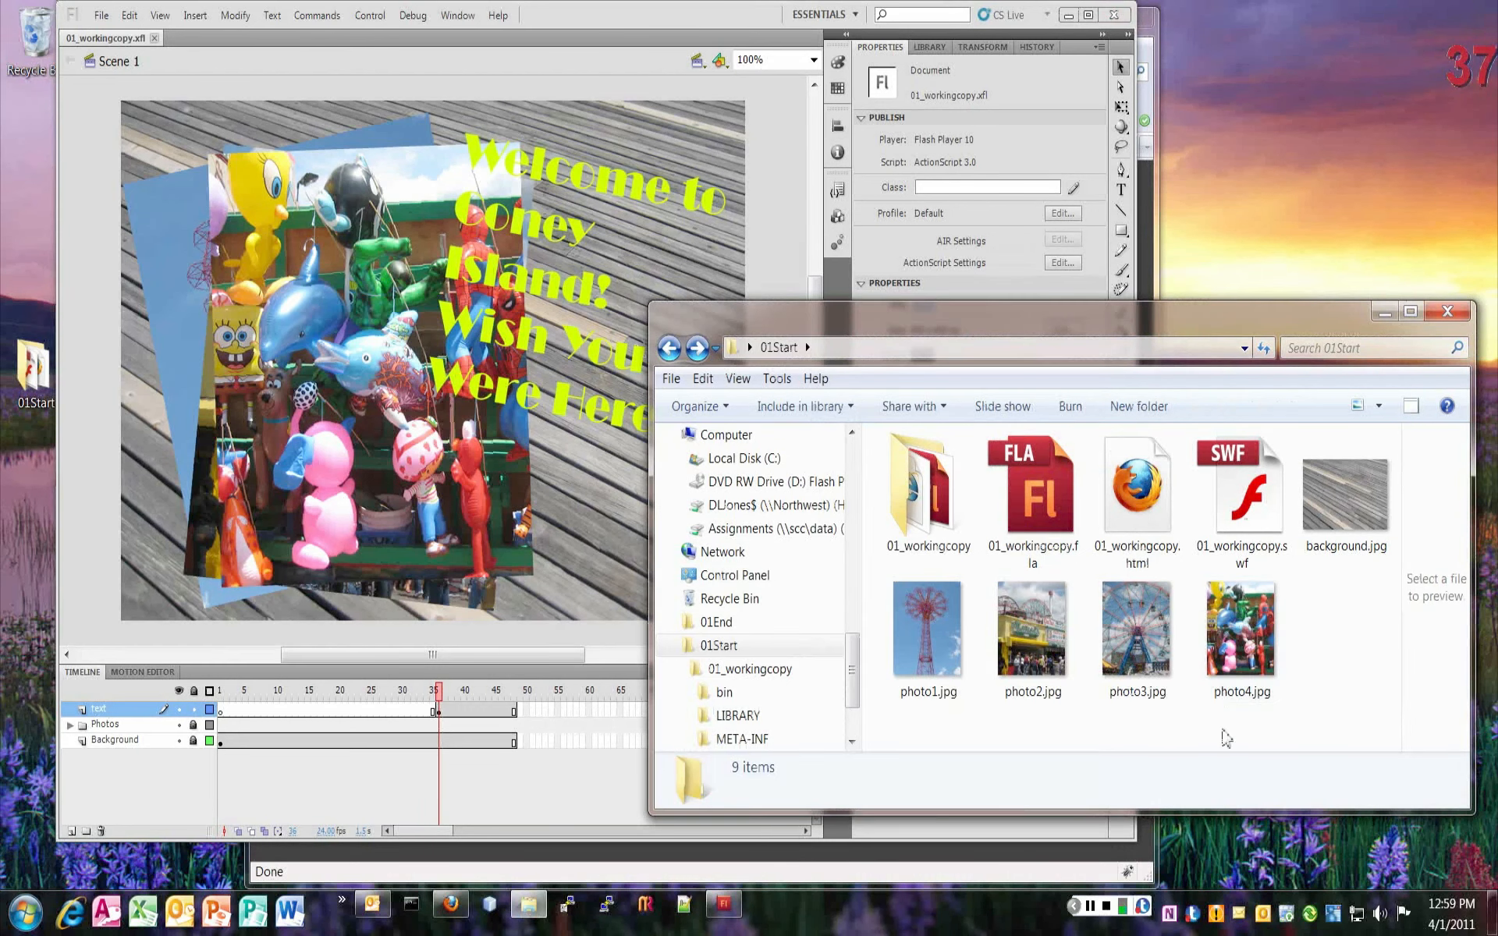
left_click(1042, 496)
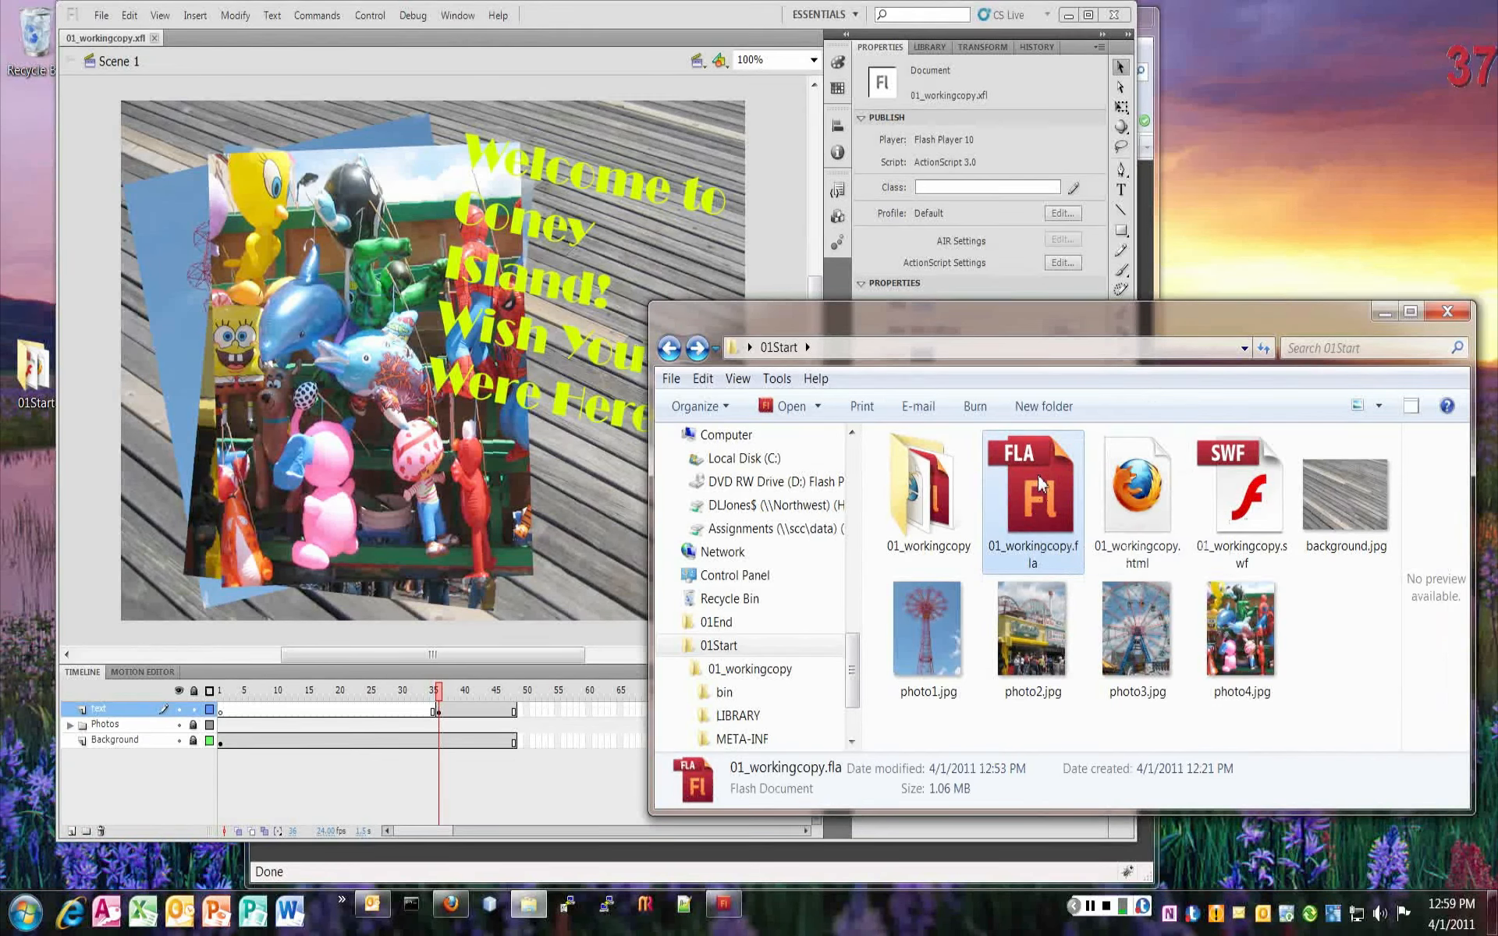
left_click(1336, 622)
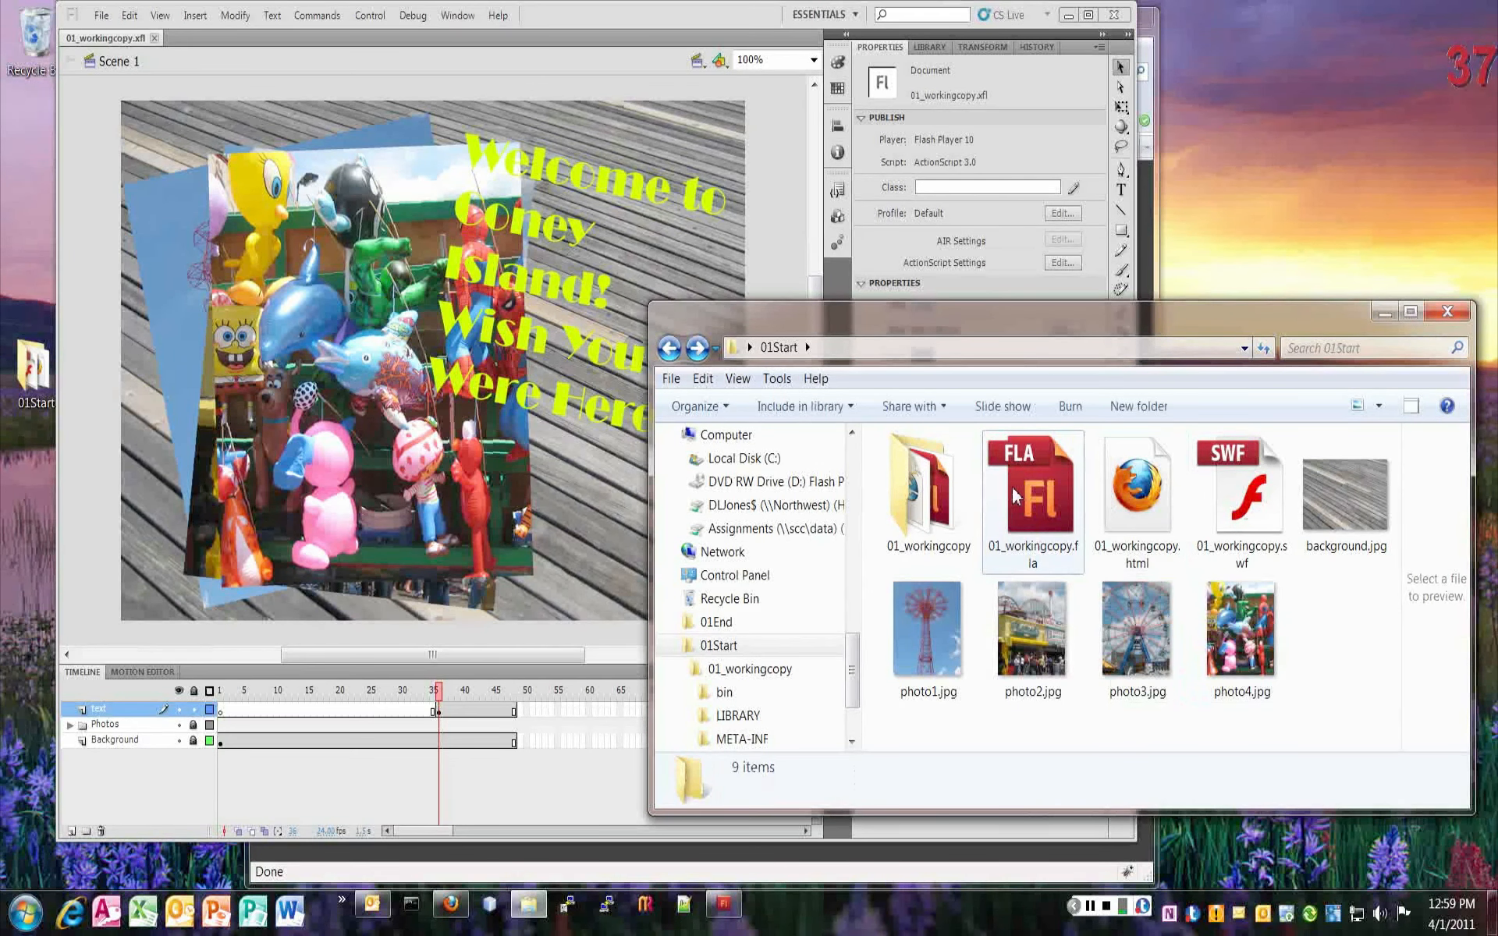
left_click(1051, 482)
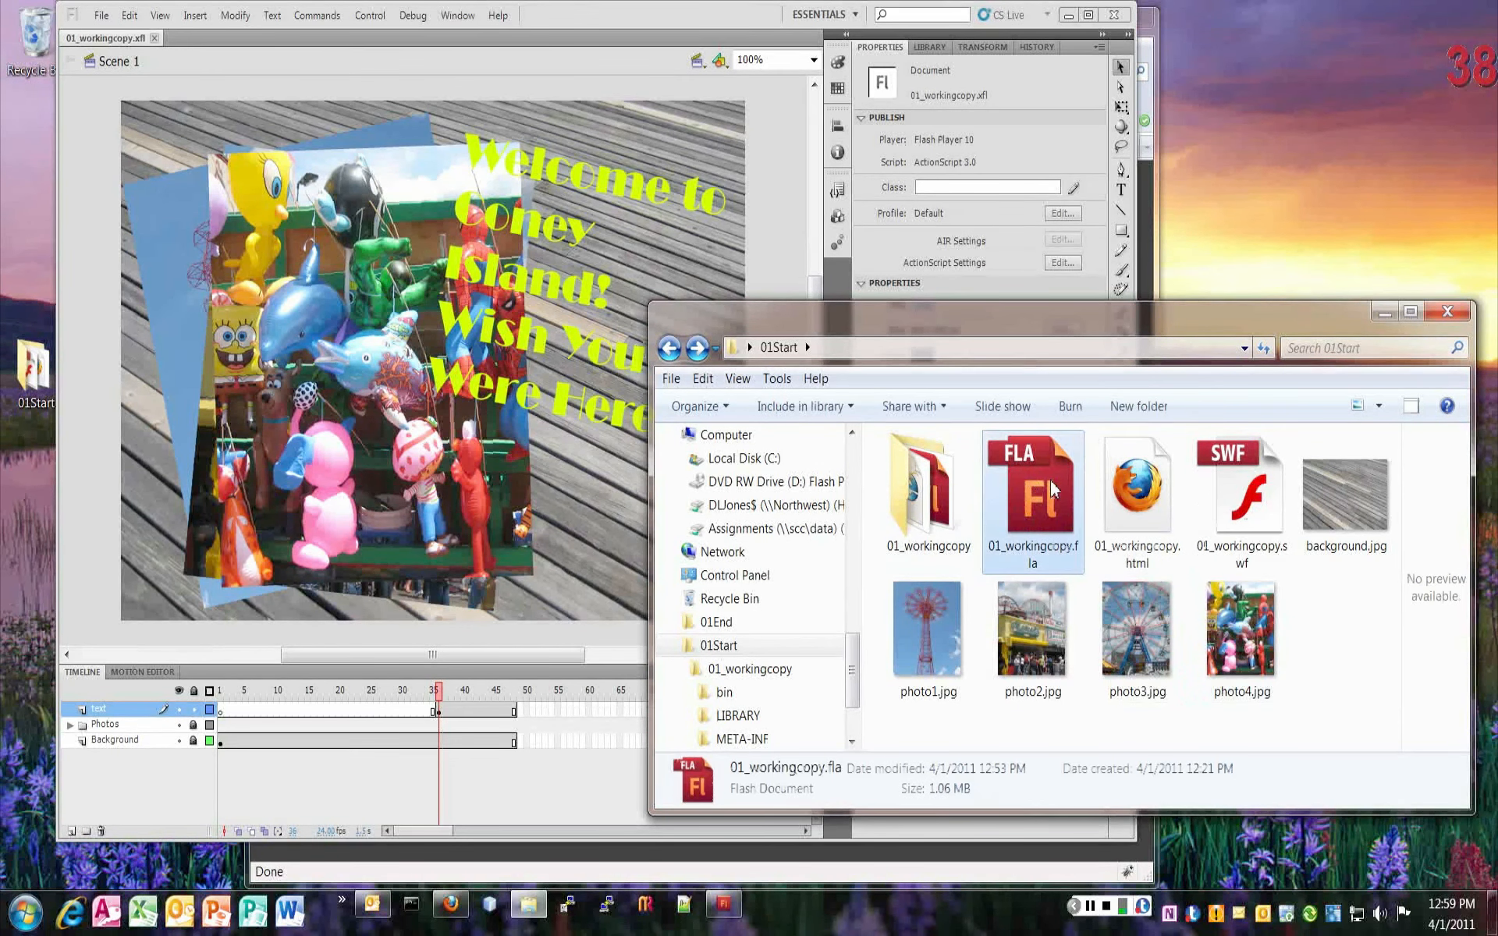
left_click(1259, 488)
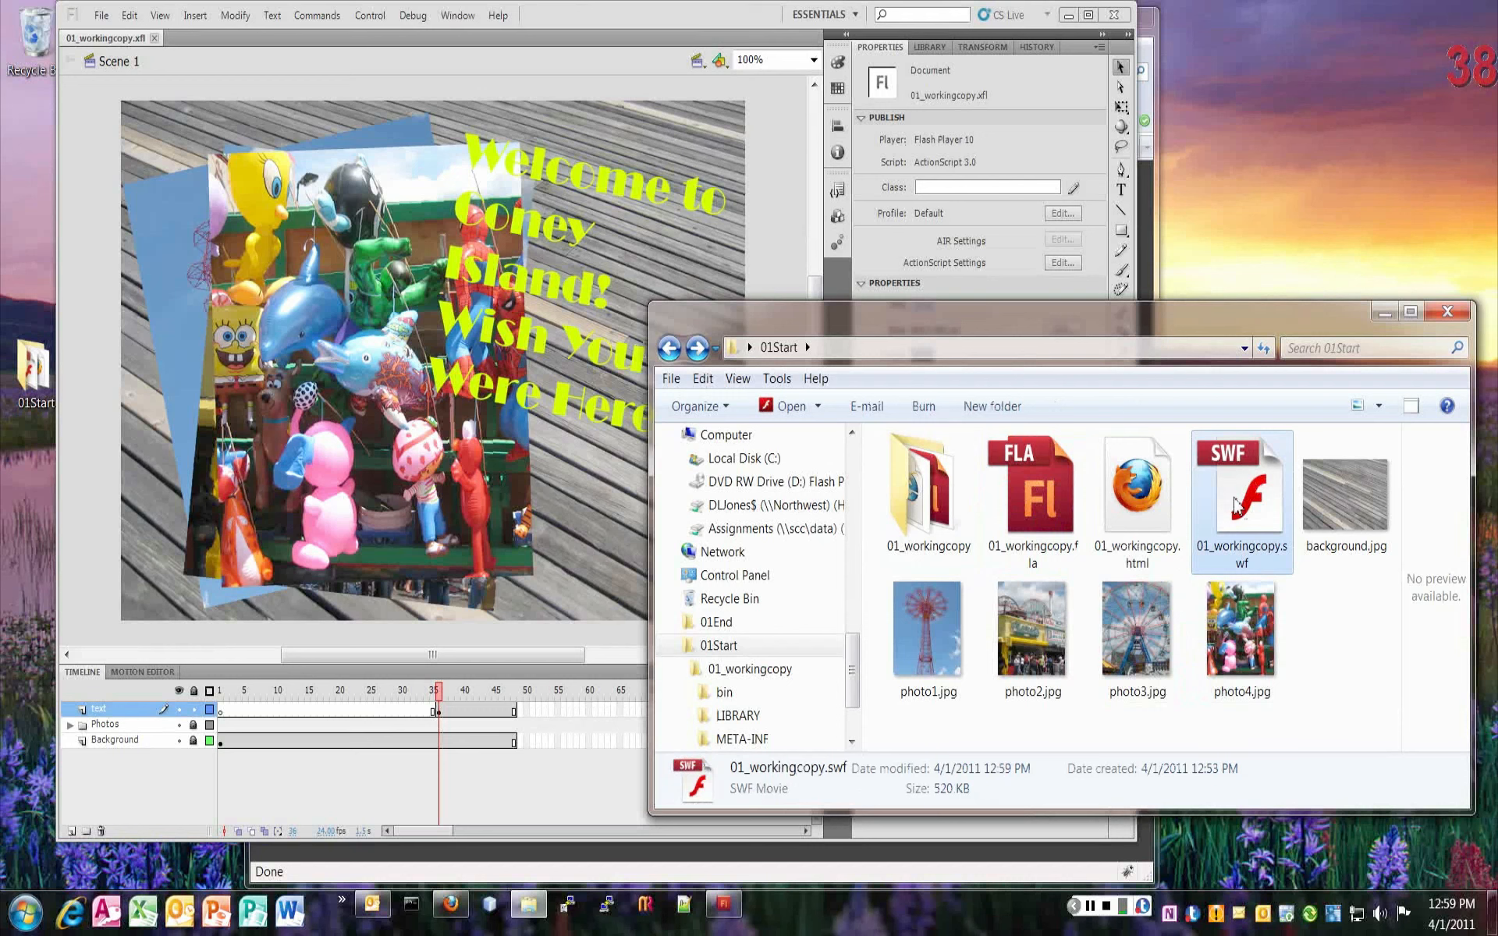
left_click(1007, 494)
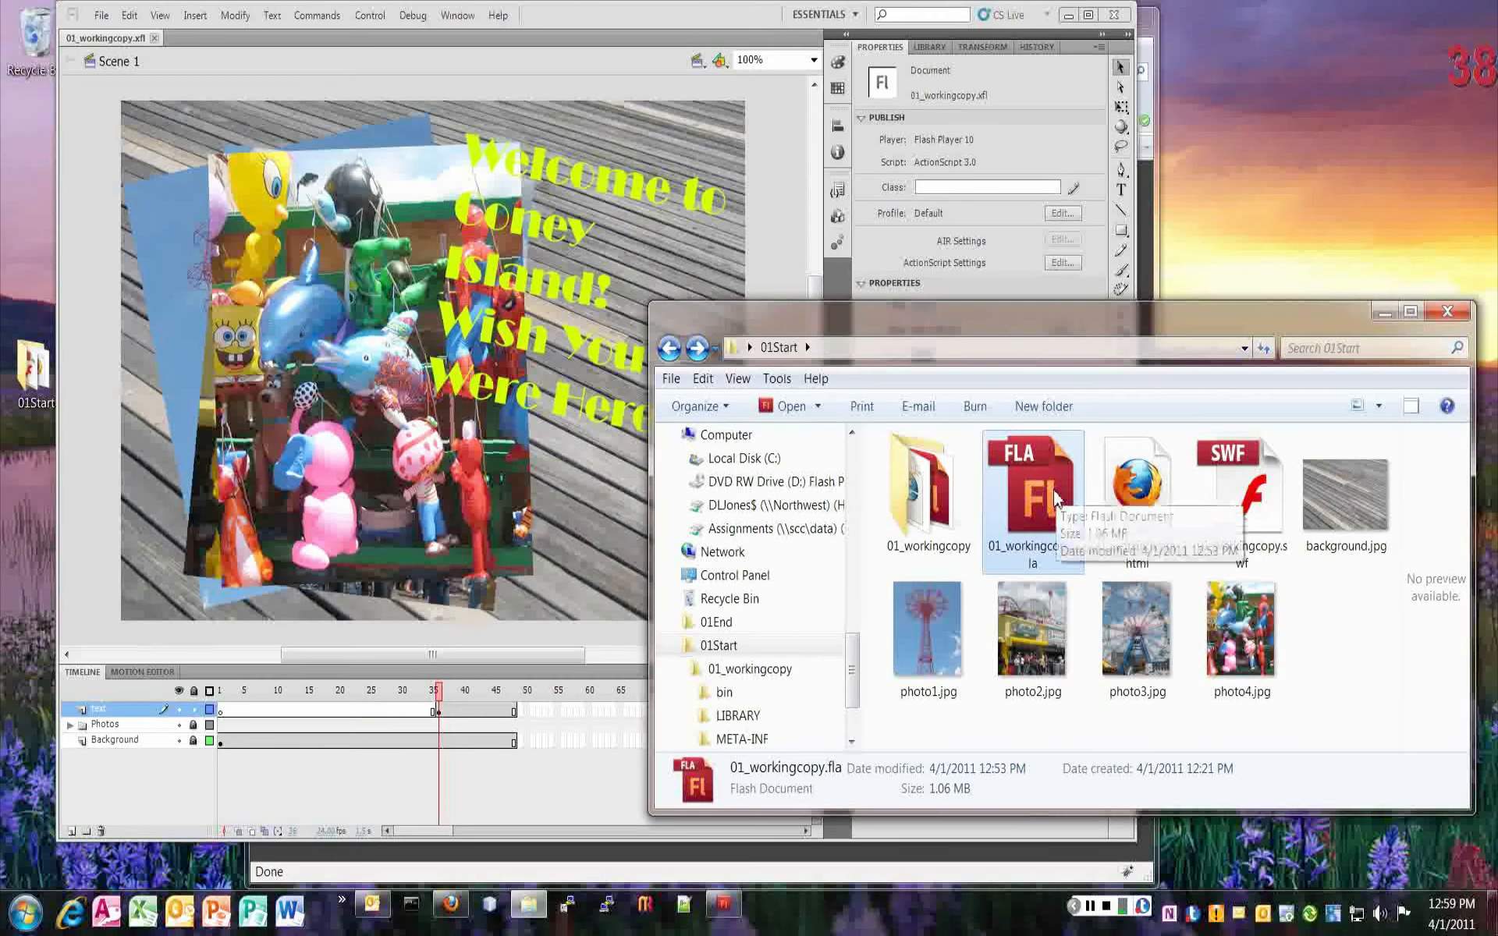